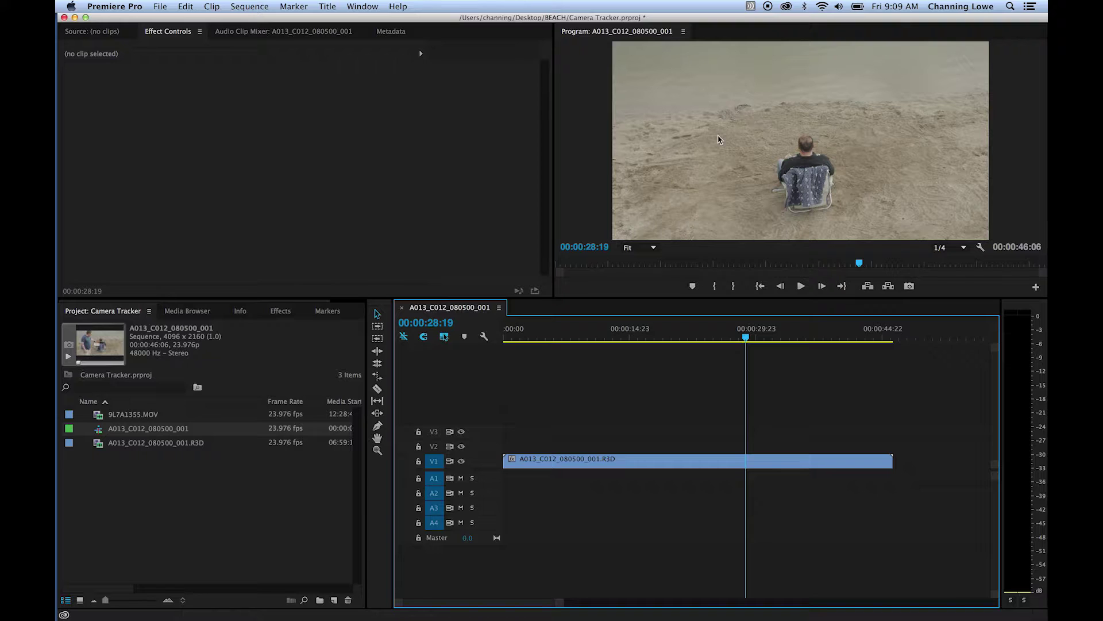
Switch to Finder, open the BEACH folder on the Desktop and view the Herriman2 image
{"action": "key", "text": "super+Tab"}
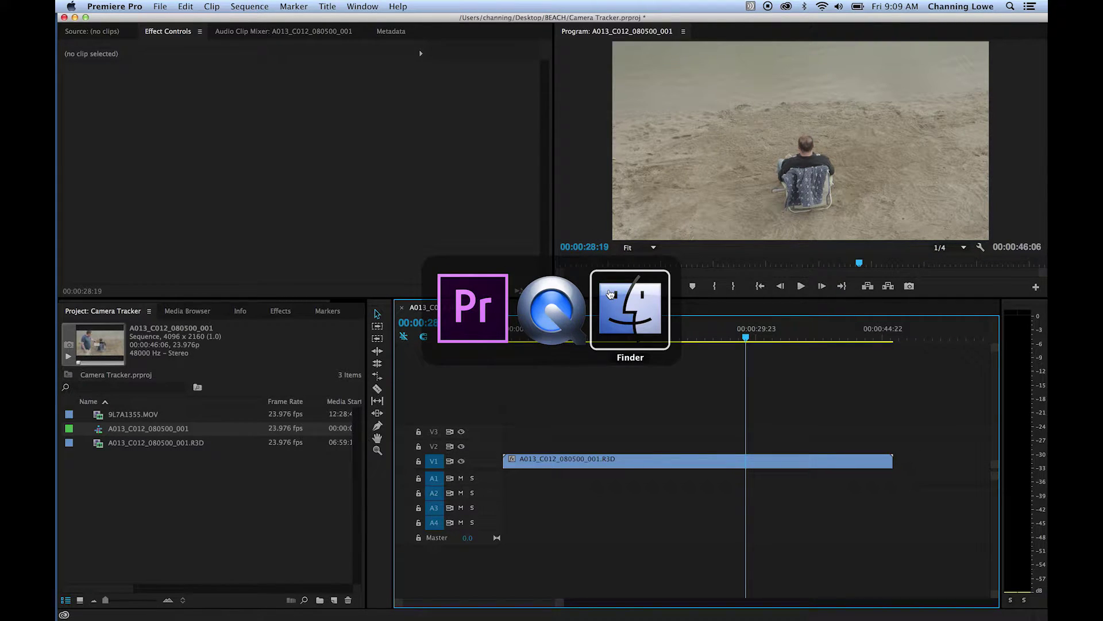
{"action": "left_click", "coordinate": [611, 294]}
{"action": "key", "text": "super+n"}
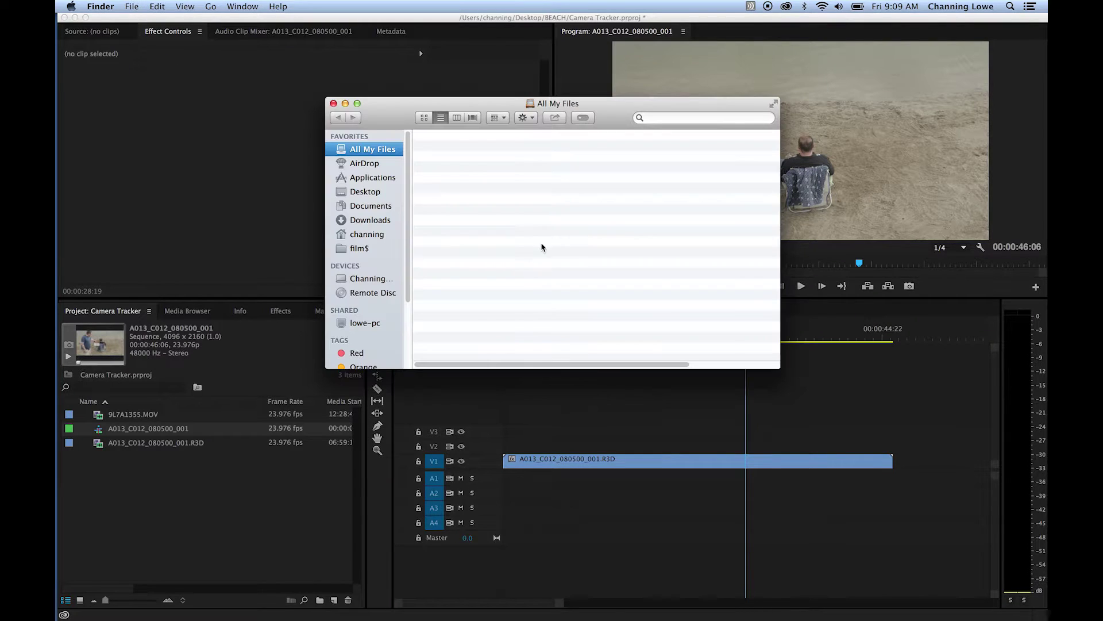
{"action": "left_click", "coordinate": [366, 192]}
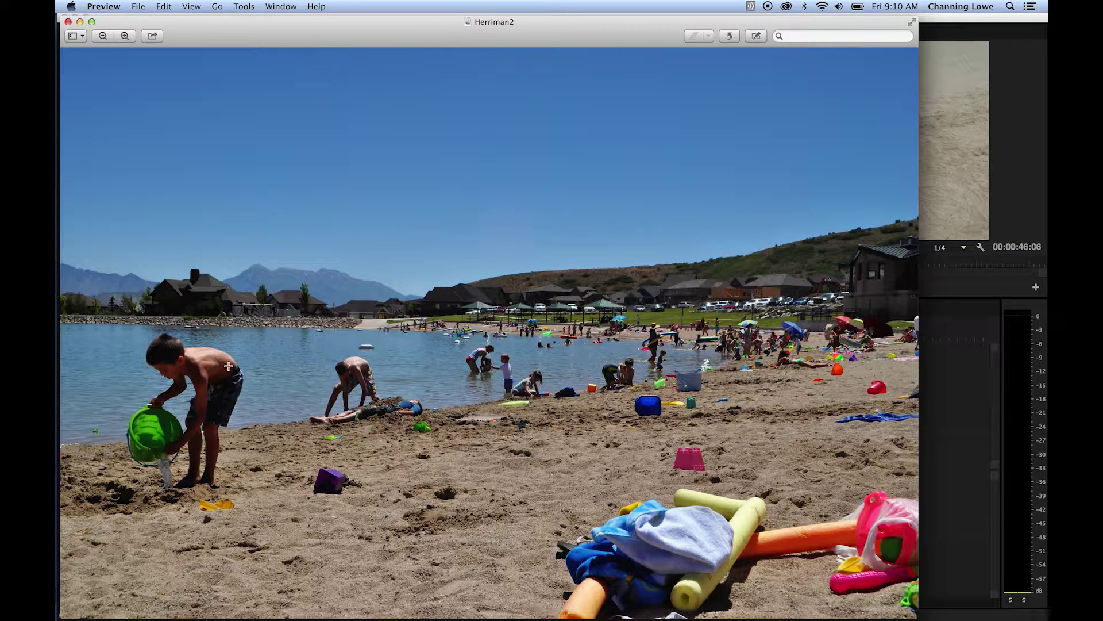
{"action": "key", "text": "super+q"}
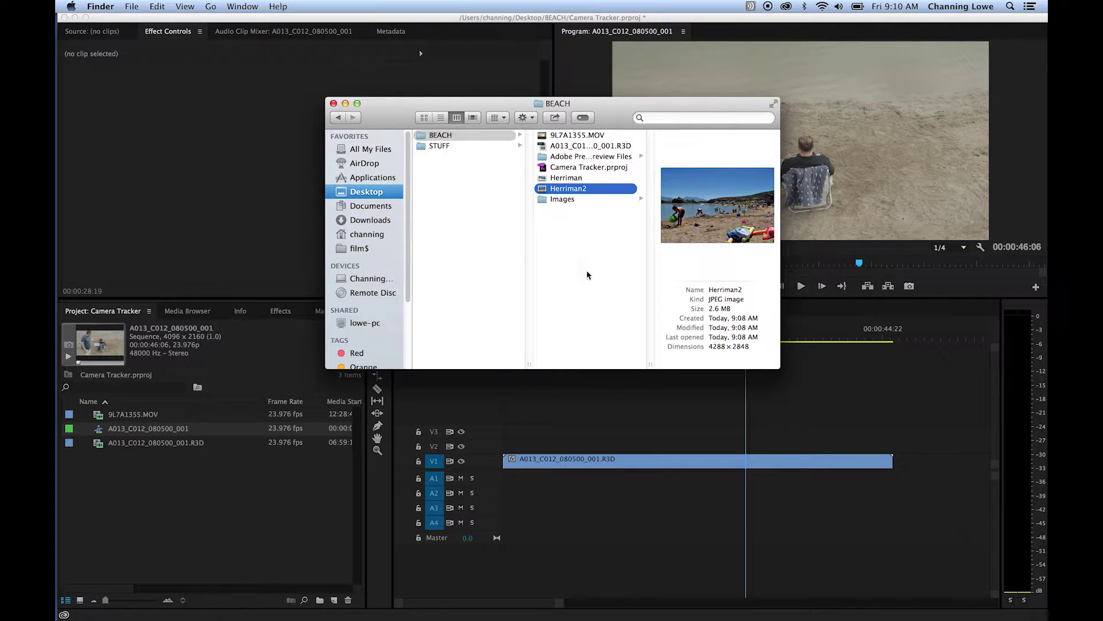
Preview the 9L7A1355.MOV sunset clip from the BEACH folder, scrub through it and return to Premiere Pro
{"action": "left_click", "coordinate": [576, 135]}
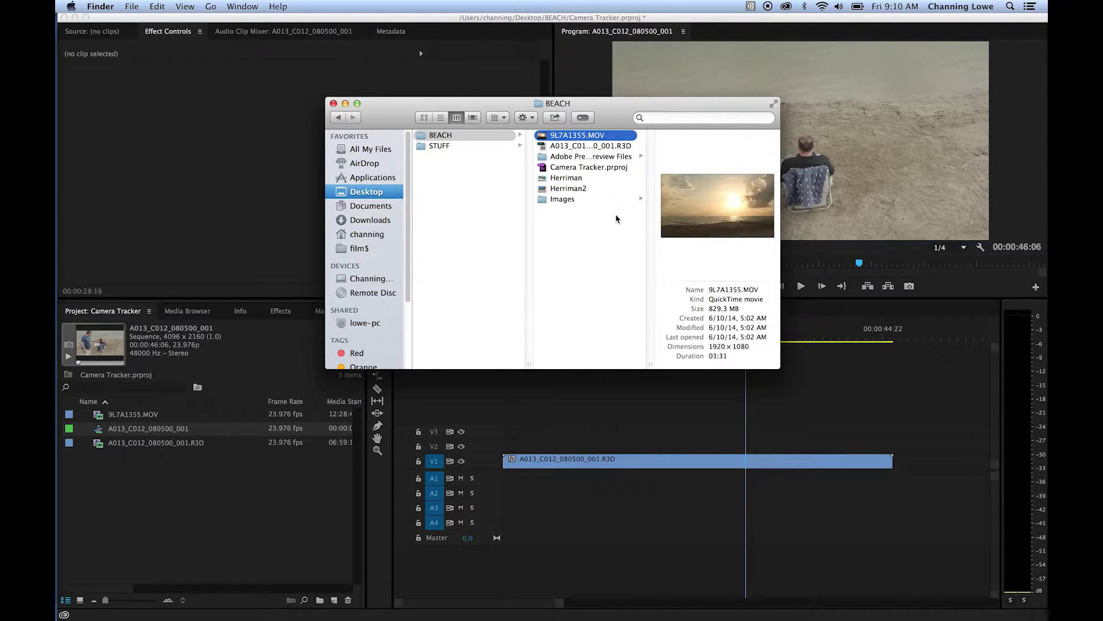
{"action": "left_click_drag", "start_coordinate": [614, 104], "coordinate": [506, 88]}
{"action": "key", "text": "space"}
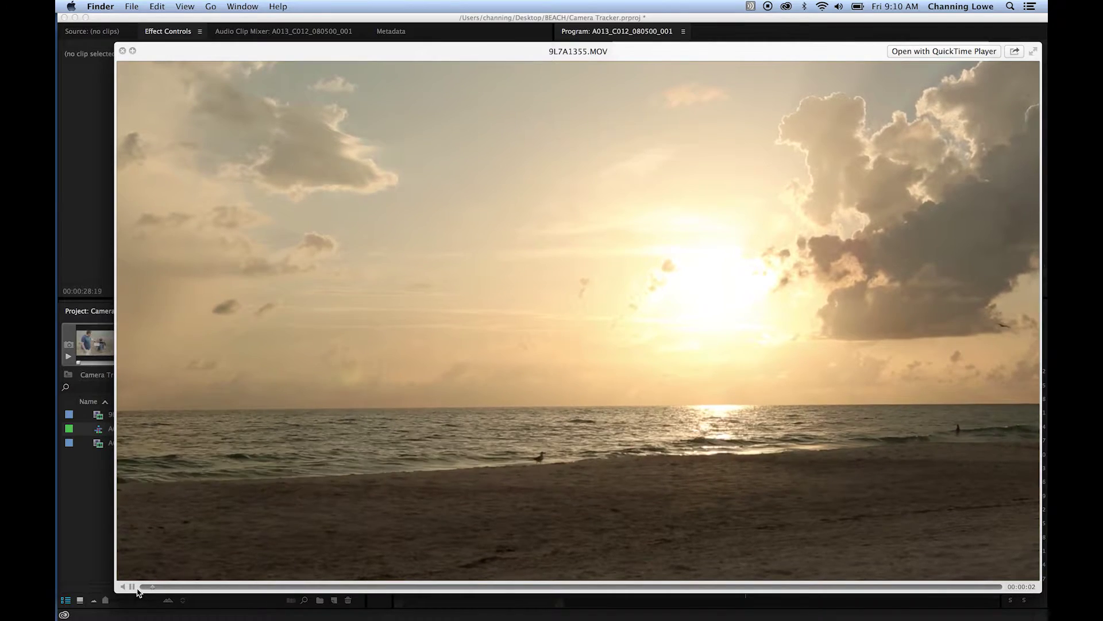
{"action": "left_click", "coordinate": [191, 586]}
{"action": "left_click_drag", "start_coordinate": [192, 590], "coordinate": [558, 591]}
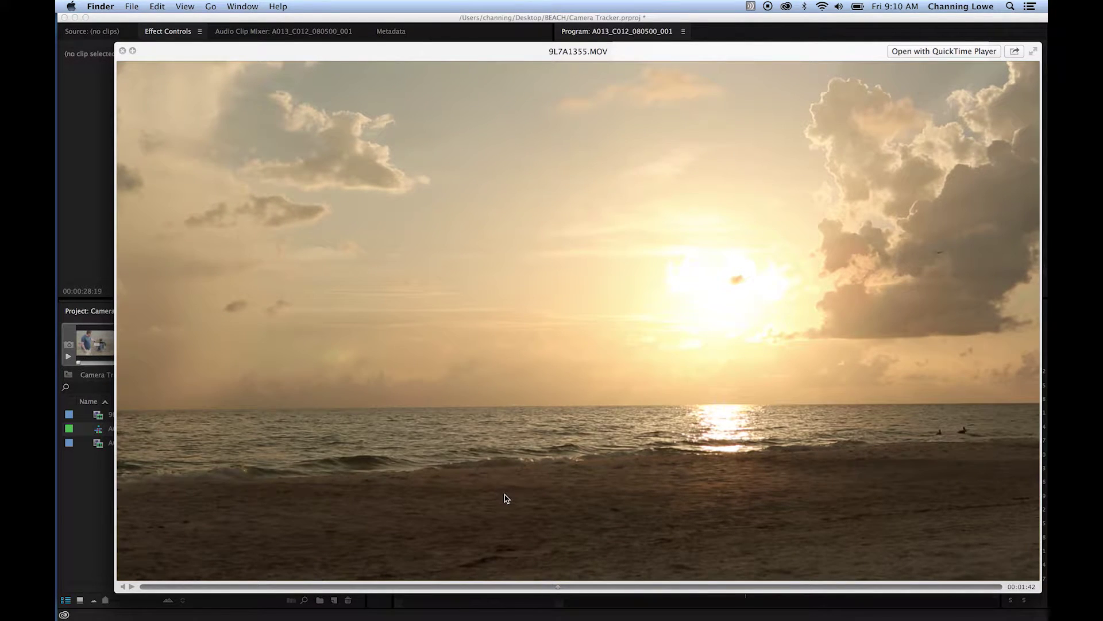
{"action": "left_click_drag", "start_coordinate": [570, 586], "coordinate": [422, 600]}
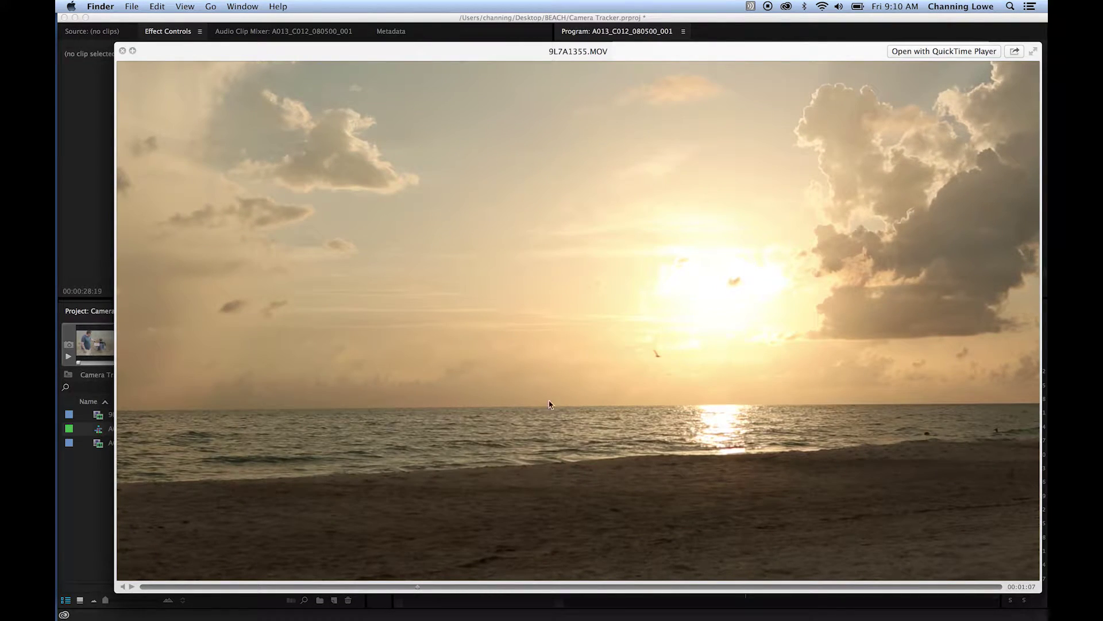
{"action": "key", "text": "space"}
{"action": "left_click", "coordinate": [715, 320]}
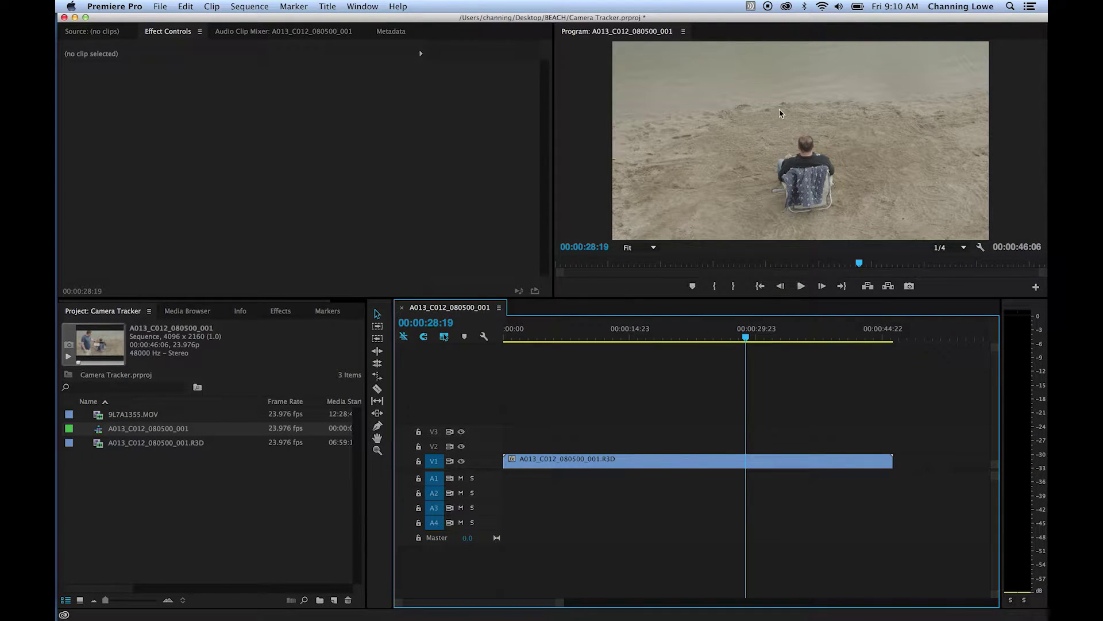
Review the R3D clip in the sequence, split it at 00:00:17:14 and ripple delete the part before the cut
{"action": "left_click_drag", "start_coordinate": [745, 338], "coordinate": [636, 340]}
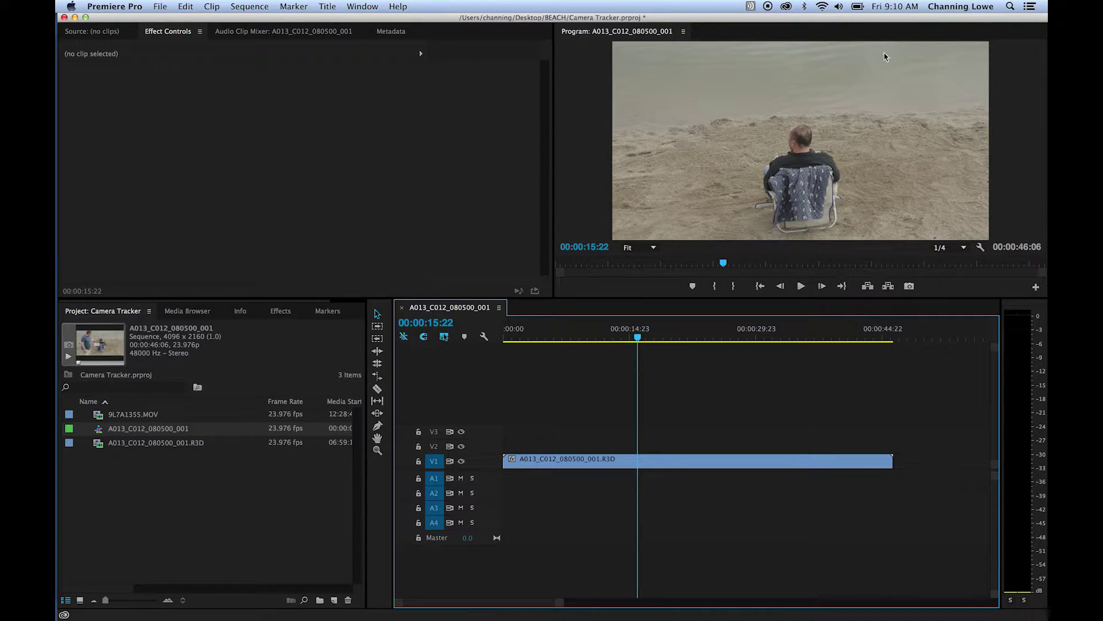
{"action": "left_click_drag", "start_coordinate": [642, 339], "coordinate": [793, 338]}
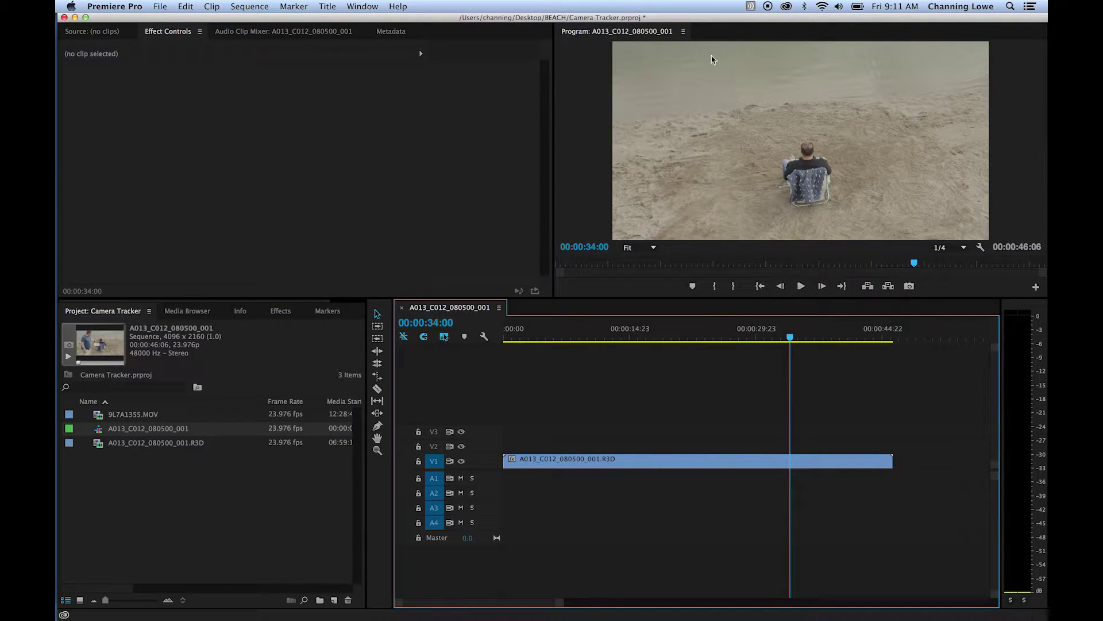
{"action": "left_click_drag", "start_coordinate": [774, 339], "coordinate": [643, 349]}
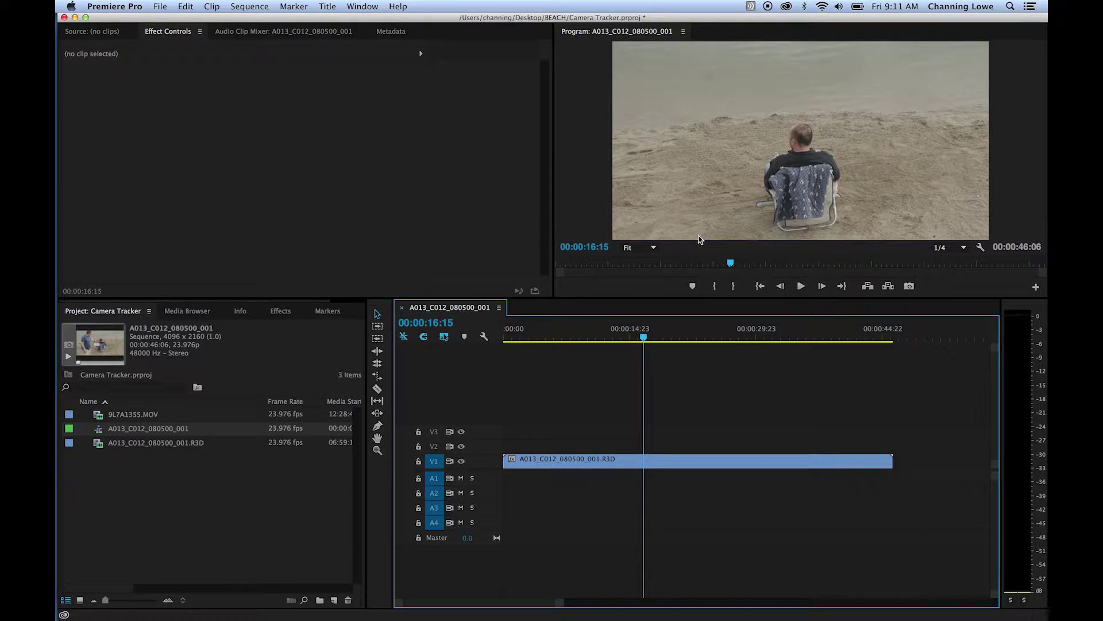
{"action": "mouse_move", "coordinate": [647, 343]}
{"action": "left_mouse_down"}
{"action": "mouse_move", "coordinate": [637, 344]}
{"action": "mouse_move", "coordinate": [668, 346]}
{"action": "mouse_move", "coordinate": [652, 345]}
{"action": "left_mouse_up"}
{"action": "key", "text": "super+k"}
{"action": "left_click", "coordinate": [626, 461]}
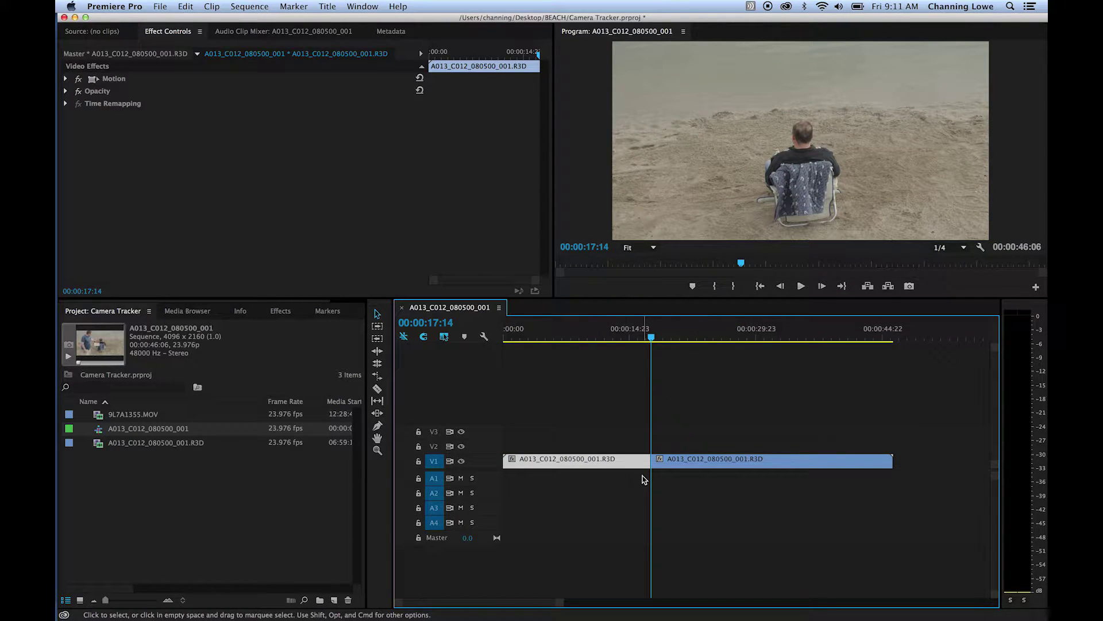
{"action": "key", "text": "alt+BackSpace"}
Split the R3D clip at about 00:00:19:17, delete the remainder and extend the clip's end to 00:00:21:15
{"action": "left_click_drag", "start_coordinate": [505, 337], "coordinate": [667, 357]}
{"action": "key", "text": "super+k"}
{"action": "left_click", "coordinate": [727, 461]}
{"action": "key", "text": "BackSpace"}
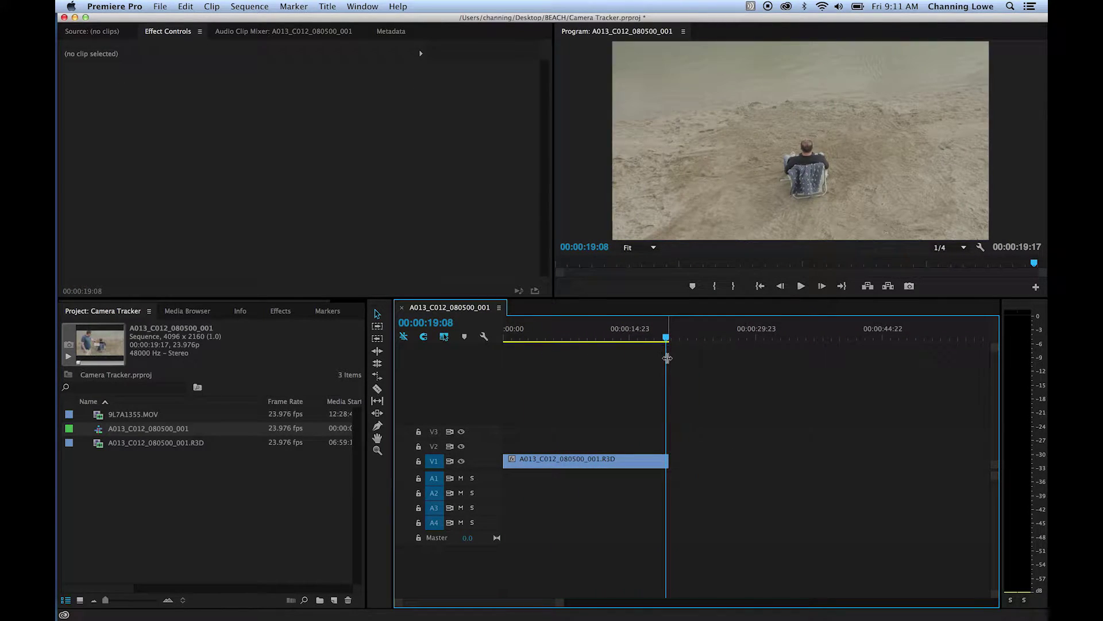
{"action": "key", "text": "equal"}
{"action": "left_click_drag", "start_coordinate": [753, 461], "coordinate": [786, 460]}
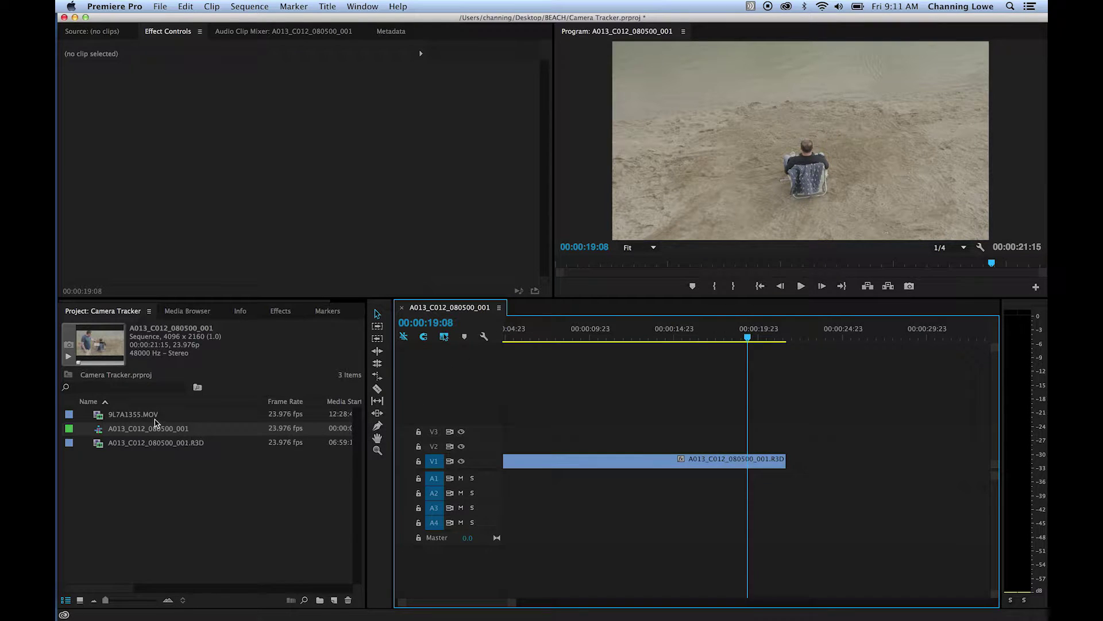
Load 9L7A1355.MOV in the Source Monitor and mark an In point about a third of the way through
{"action": "left_click", "coordinate": [108, 416]}
{"action": "double_click", "coordinate": [104, 415]}
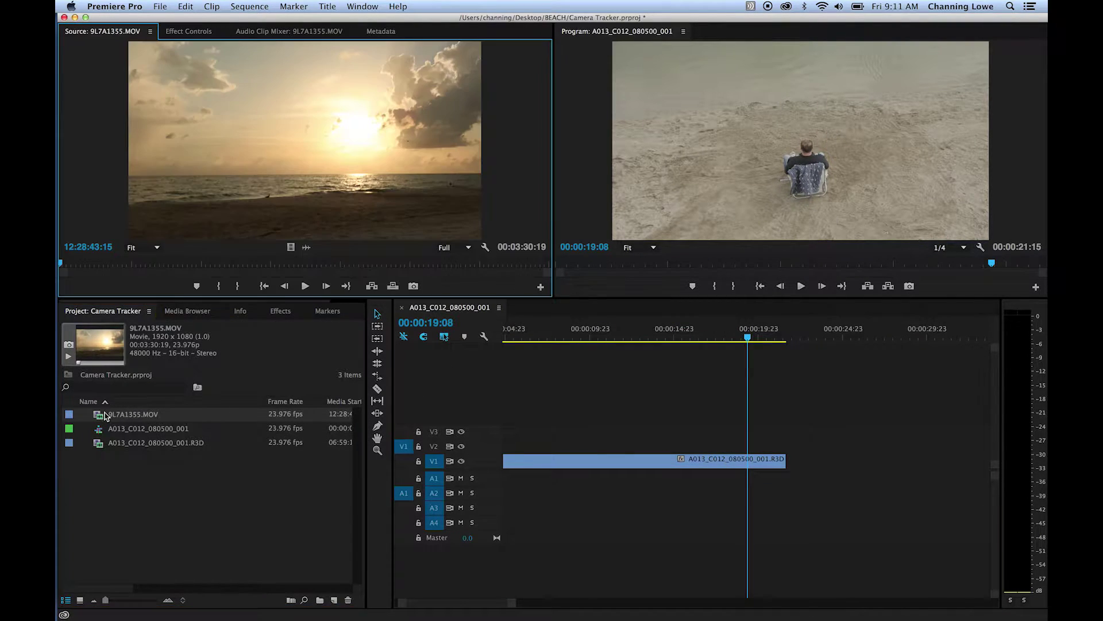
{"action": "left_click_drag", "start_coordinate": [96, 262], "coordinate": [405, 269]}
{"action": "left_click", "coordinate": [221, 286]}
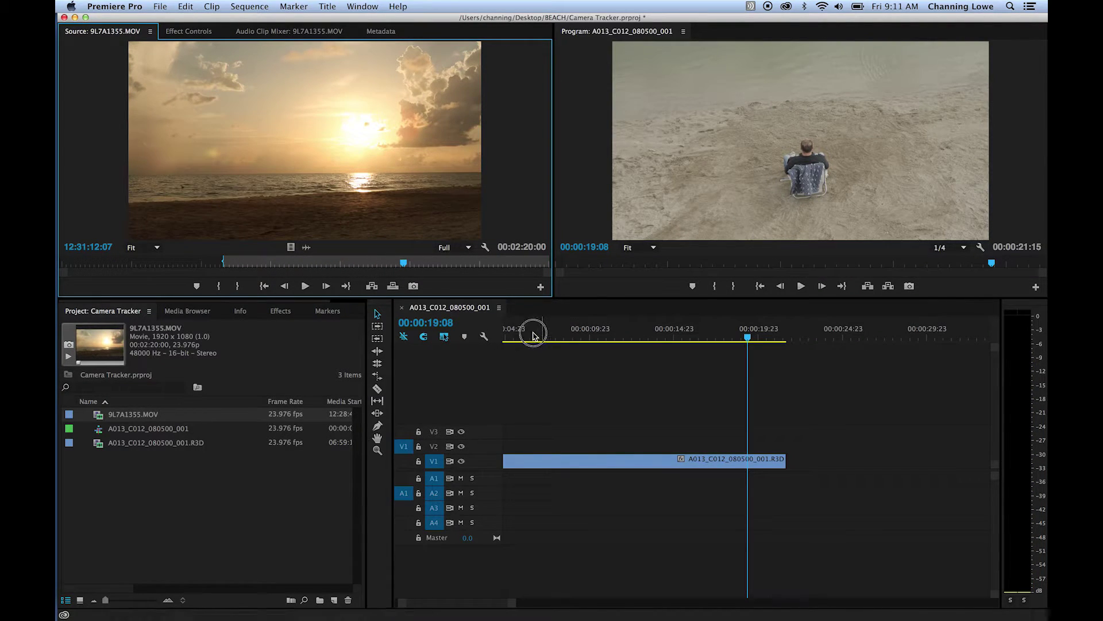
Mark the sequence's edit range from 00:00:00:00 to 00:00:21:14
{"action": "left_click_drag", "start_coordinate": [537, 332], "coordinate": [413, 340]}
{"action": "key", "text": "backslash"}
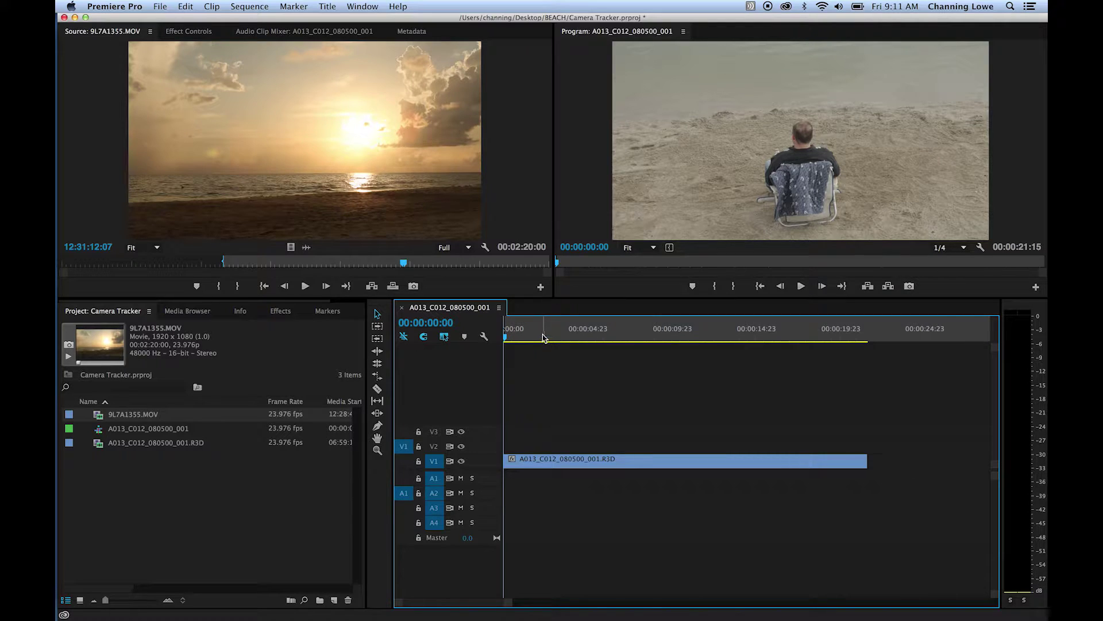
{"action": "key", "text": "End"}
{"action": "key", "text": "Left"}
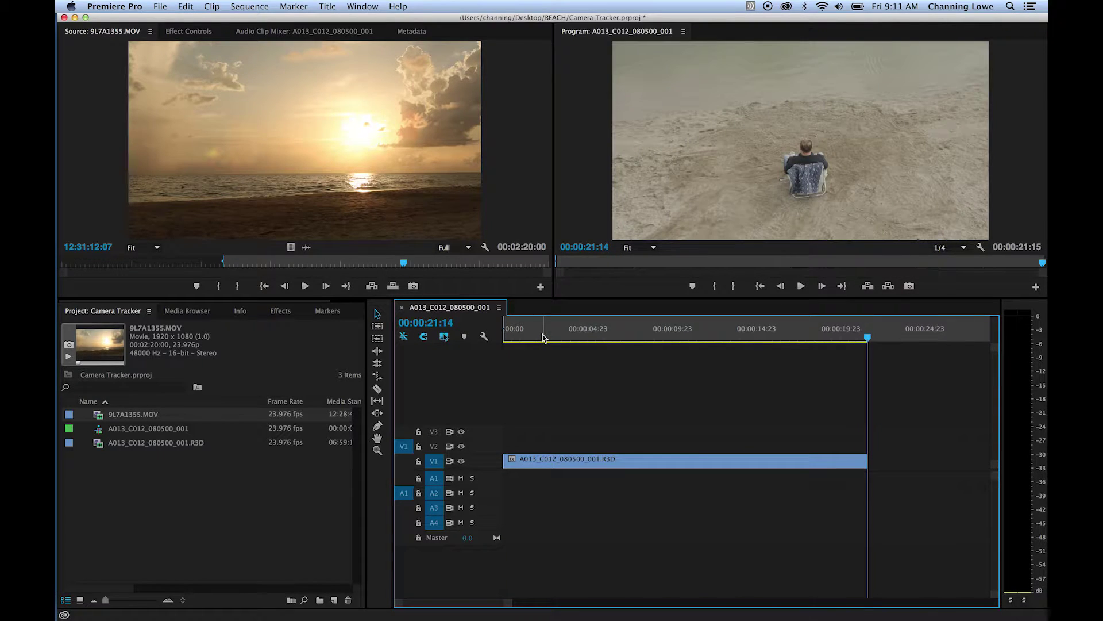
Target V2 instead of V1, overwrite 9L7A1355.MOV into the marked range and delete its audio on A2
{"action": "left_click", "coordinate": [443, 462]}
{"action": "left_click", "coordinate": [440, 448]}
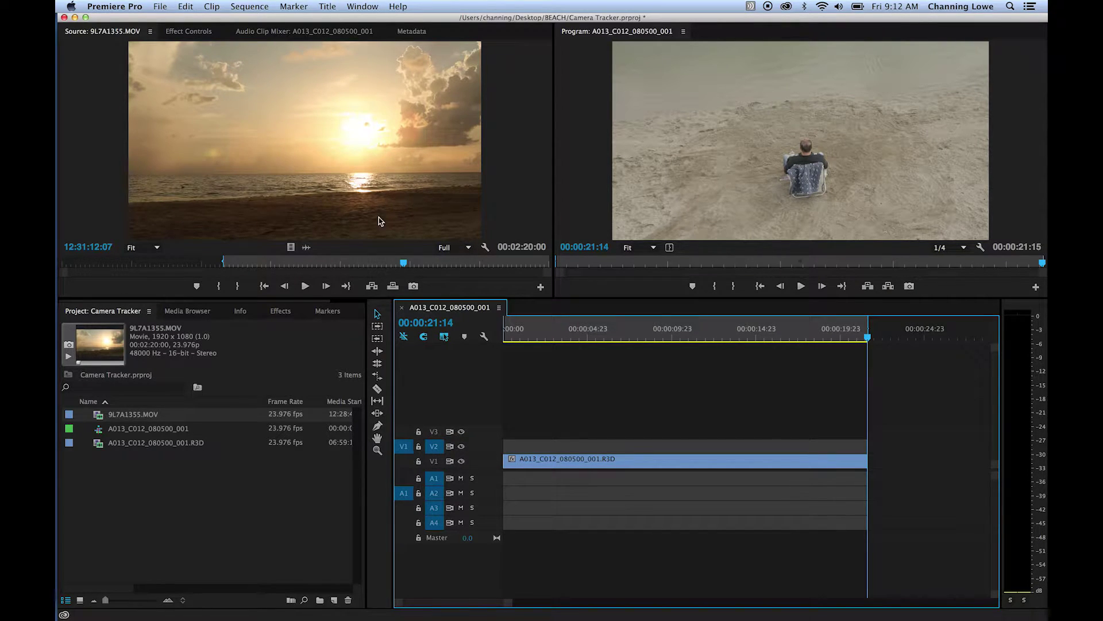
{"action": "key", "text": "period"}
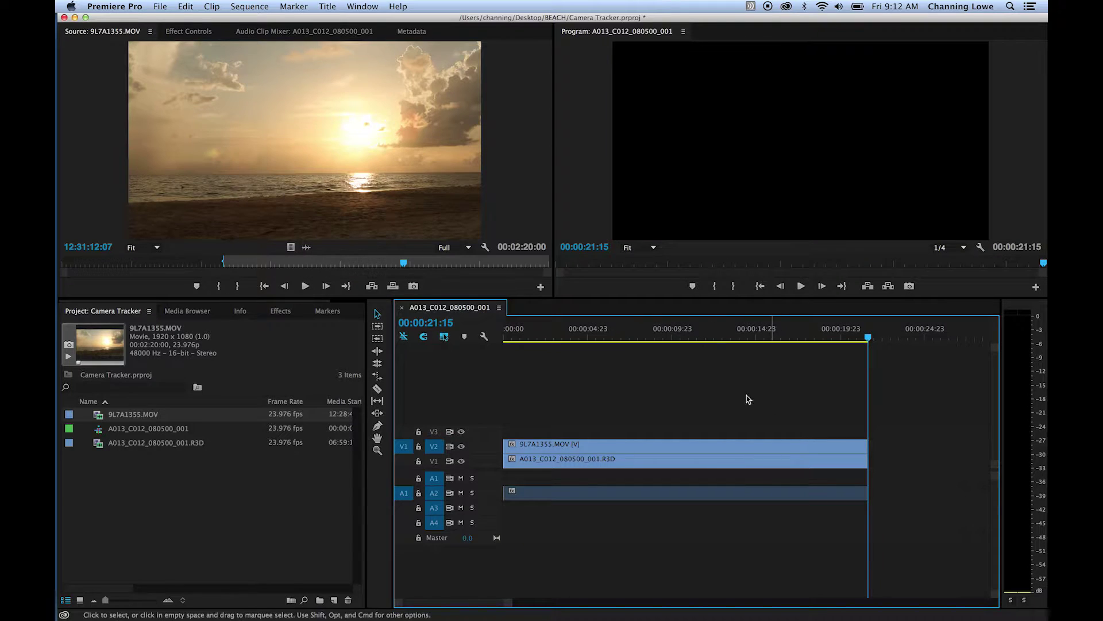
{"action": "left_click", "coordinate": [758, 492]}
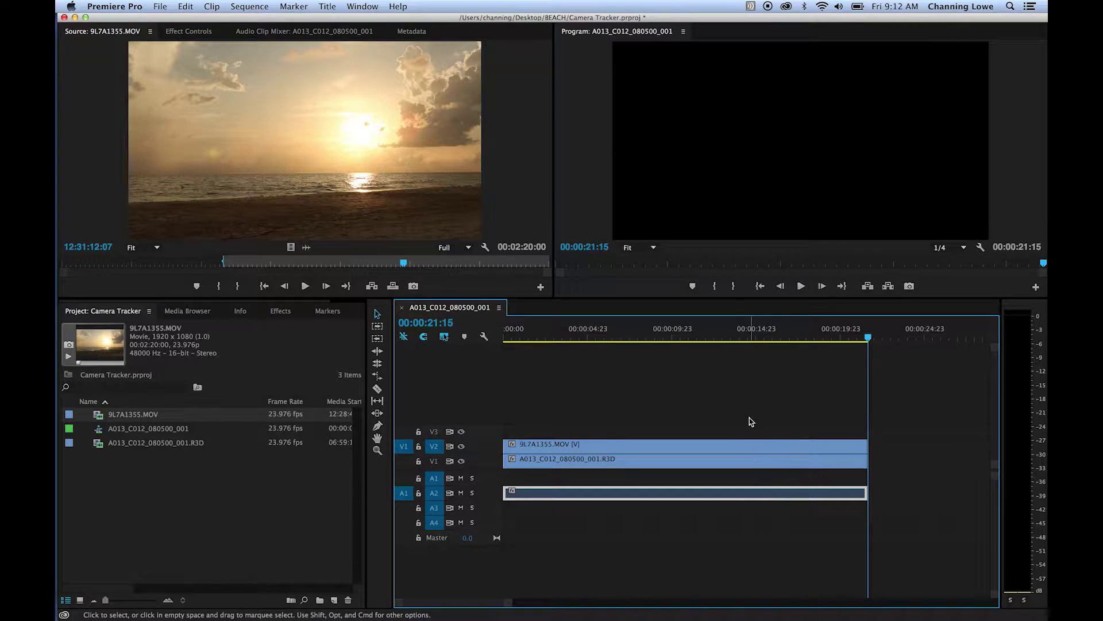
{"action": "key", "text": "Delete"}
Replace both video clips with an After Effects composition, saving the After Effects project as Beach Composite in the BEACH folder
{"action": "mouse_move", "coordinate": [741, 339]}
{"action": "left_mouse_down"}
{"action": "mouse_move", "coordinate": [591, 340]}
{"action": "mouse_move", "coordinate": [724, 334]}
{"action": "left_mouse_up"}
{"action": "left_click_drag", "start_coordinate": [663, 414], "coordinate": [711, 471]}
{"action": "left_click", "coordinate": [684, 407]}
{"action": "left_click_drag", "start_coordinate": [631, 424], "coordinate": [692, 456]}
{"action": "right_click", "coordinate": [692, 457]}
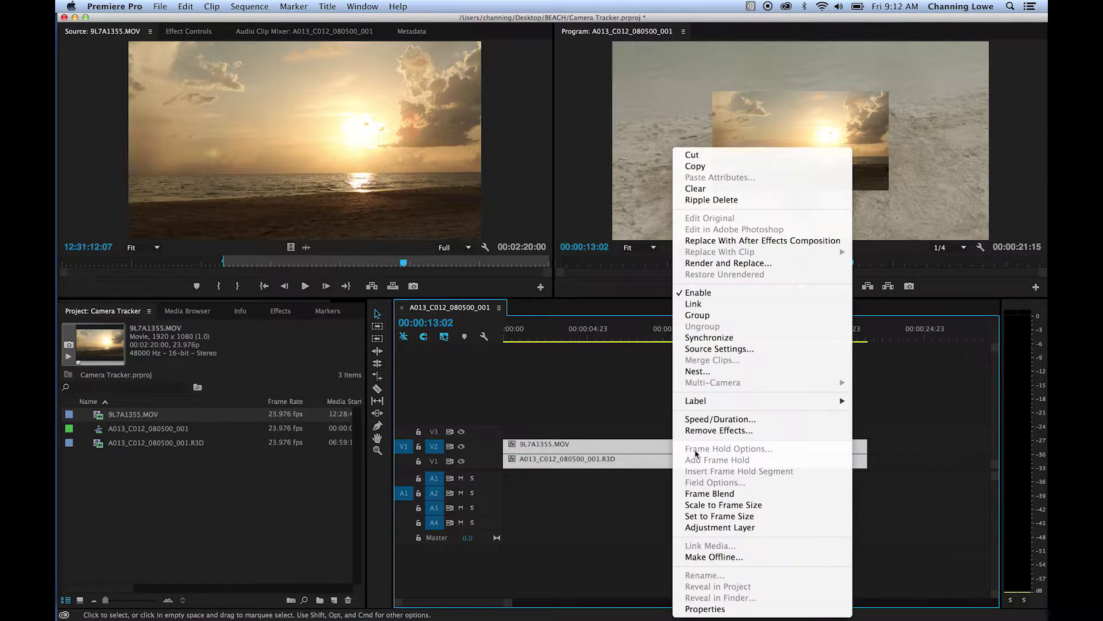
{"action": "left_click", "coordinate": [764, 241]}
{"action": "left_click", "coordinate": [768, 243]}
{"action": "left_click_drag", "start_coordinate": [713, 332], "coordinate": [669, 471]}
{"action": "left_click_drag", "start_coordinate": [687, 419], "coordinate": [646, 496]}
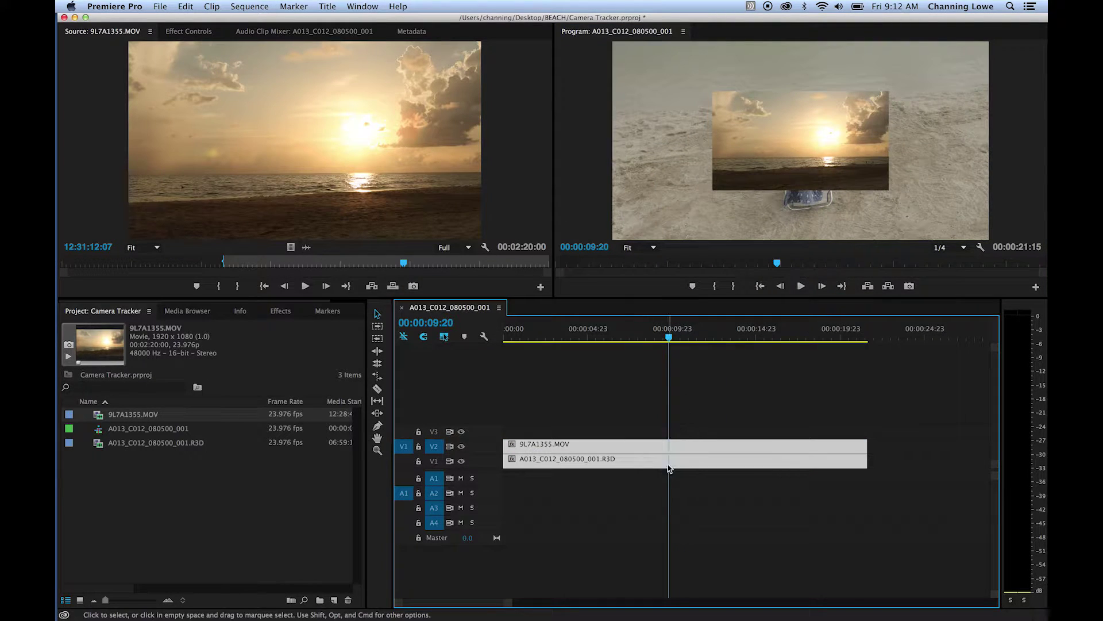
{"action": "right_click", "coordinate": [669, 468]}
{"action": "left_click", "coordinate": [760, 240]}
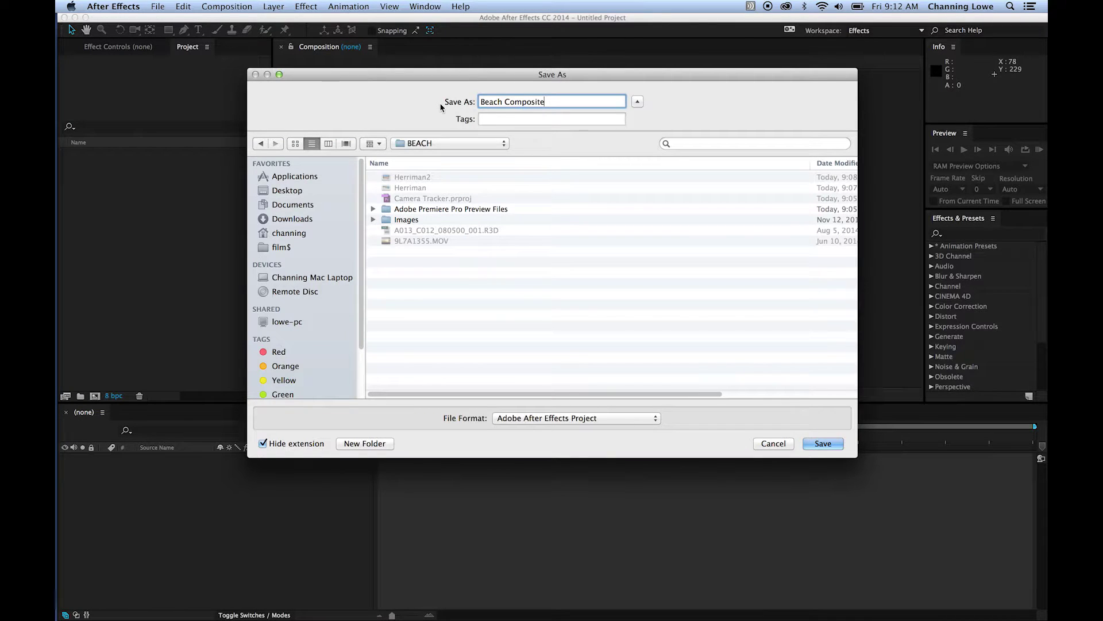
{"action": "key", "text": "Return"}
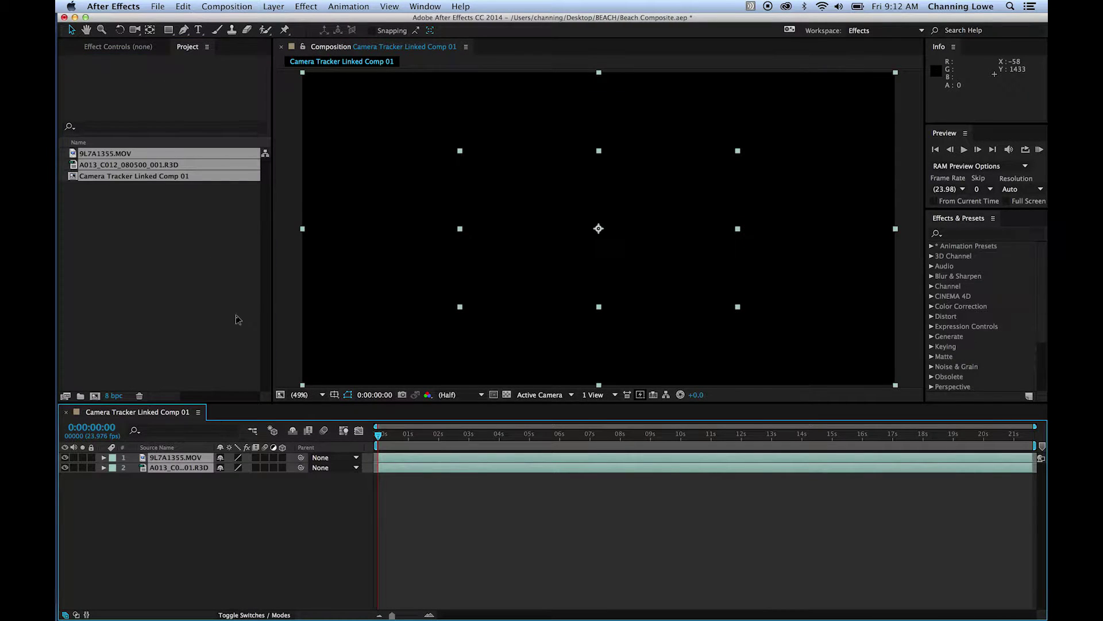
Hide the 9L7A1355.MOV layer, set the preview resolution to Quarter and scrub through the R3D footage, ending at the start
{"action": "left_click", "coordinate": [171, 468]}
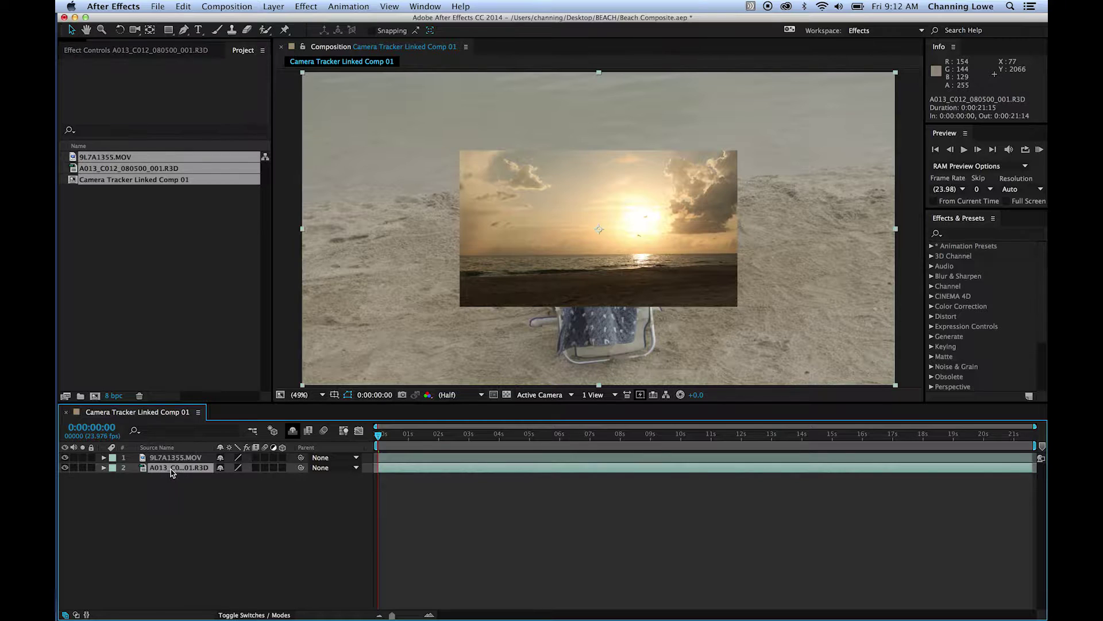
{"action": "left_click", "coordinate": [66, 458]}
{"action": "left_click", "coordinate": [191, 506]}
{"action": "left_click", "coordinate": [179, 468]}
{"action": "left_click", "coordinate": [566, 278]}
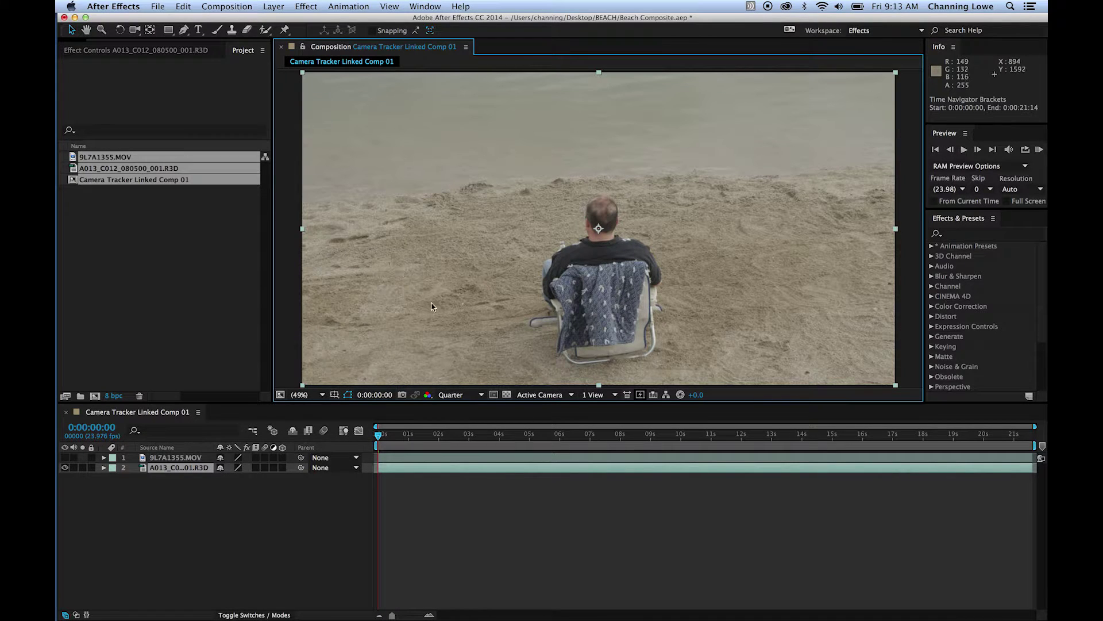
{"action": "left_click_drag", "start_coordinate": [398, 440], "coordinate": [972, 445]}
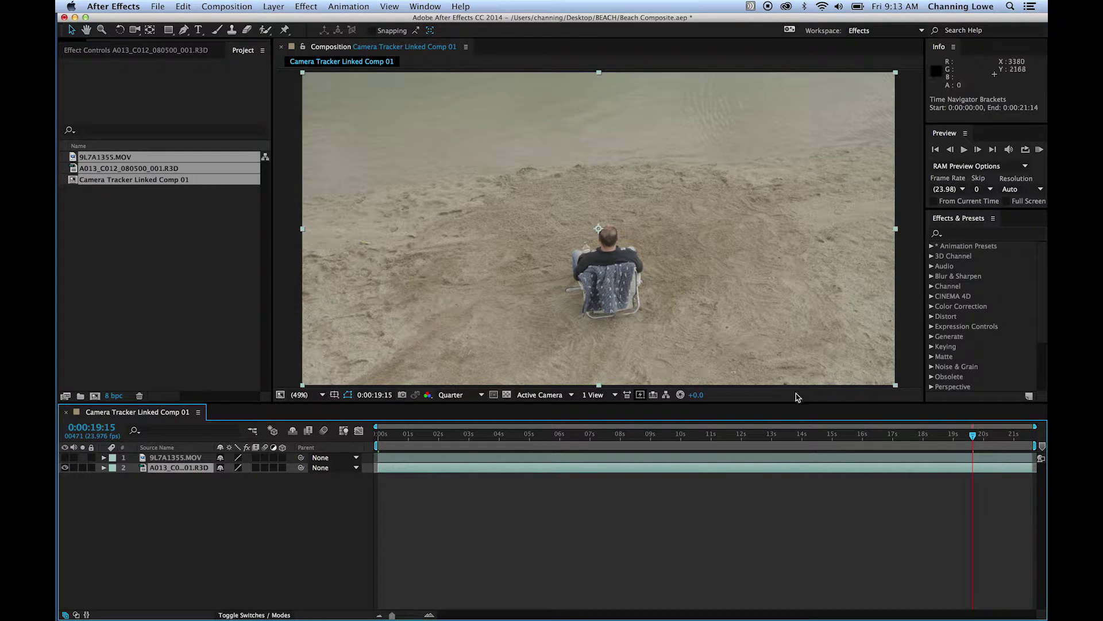
{"action": "left_click_drag", "start_coordinate": [887, 443], "coordinate": [352, 475]}
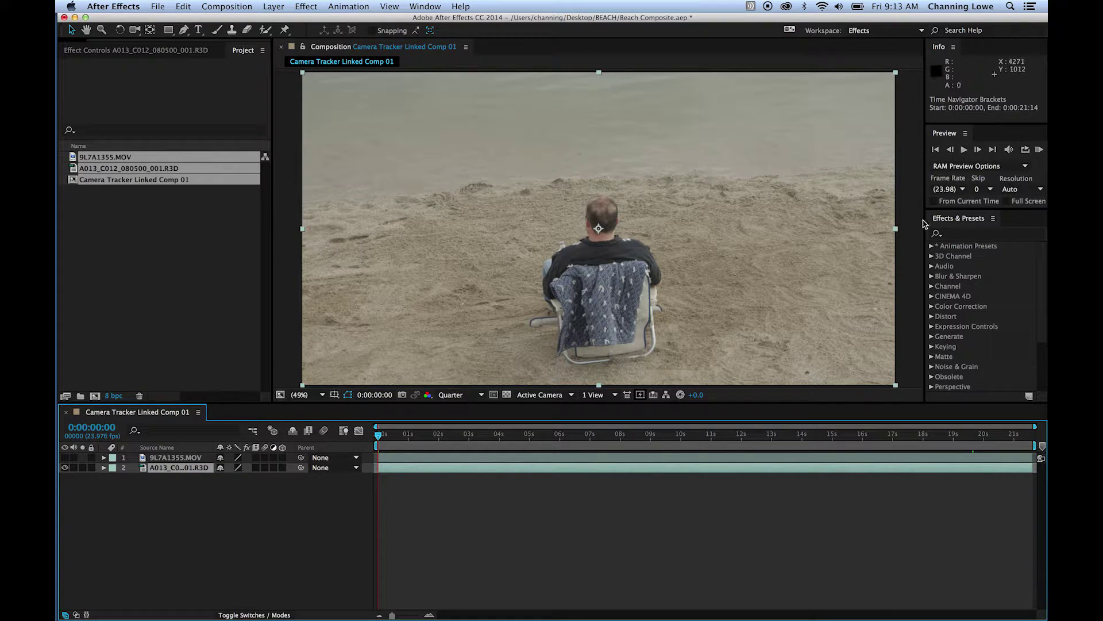
Switch to the Motion Tracking workspace and run Track Camera on the R3D layer
{"action": "left_click", "coordinate": [958, 234]}
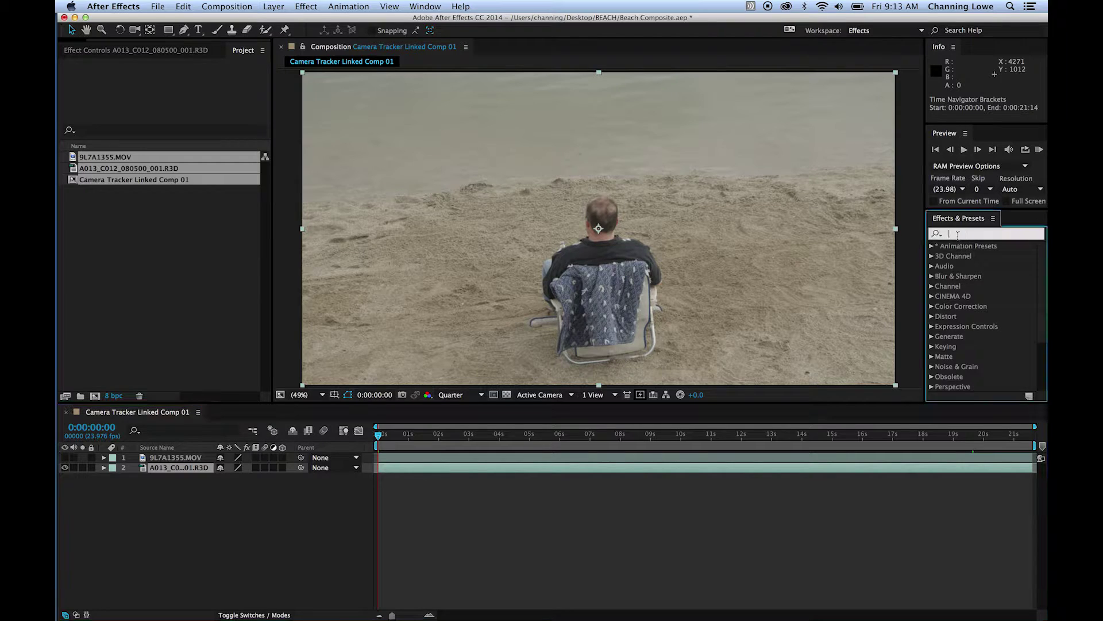
{"action": "left_click", "coordinate": [873, 31]}
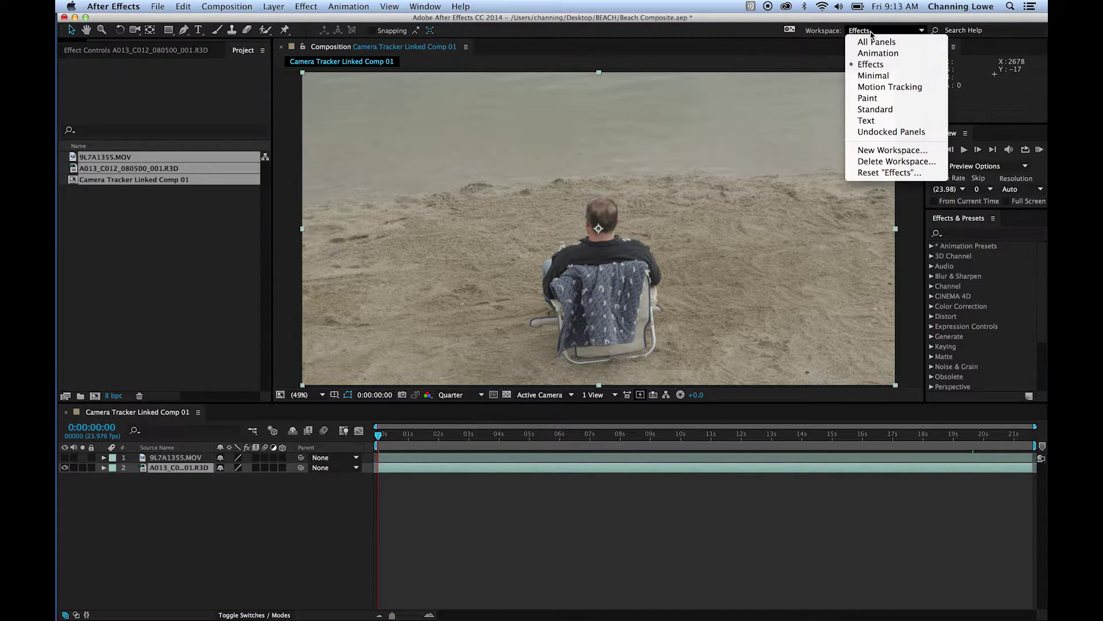
{"action": "left_click", "coordinate": [889, 88]}
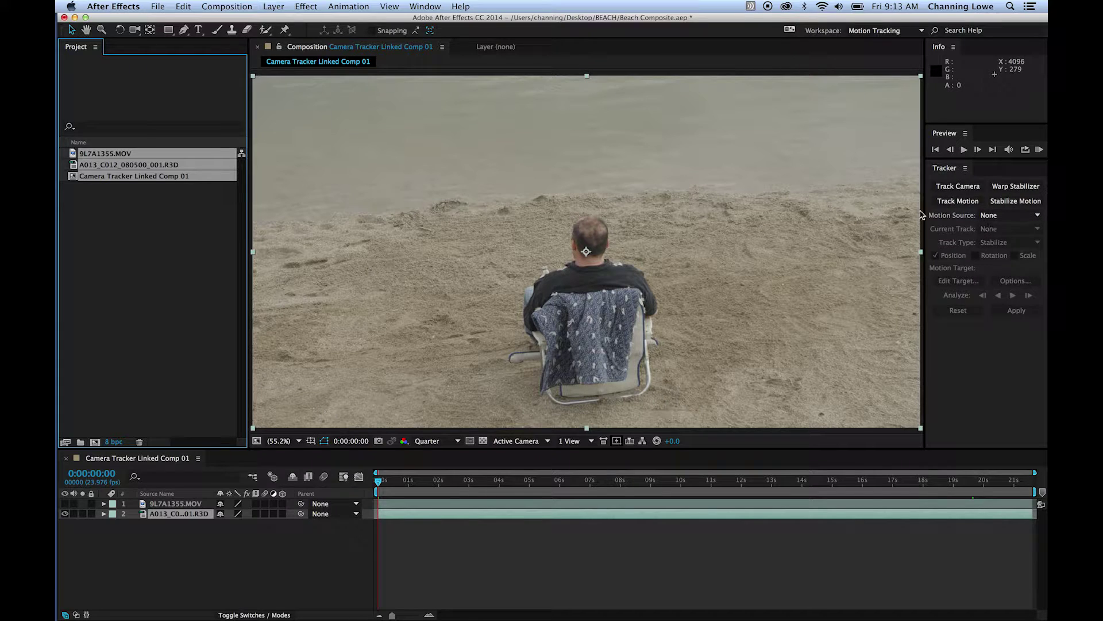
{"action": "left_click", "coordinate": [176, 532]}
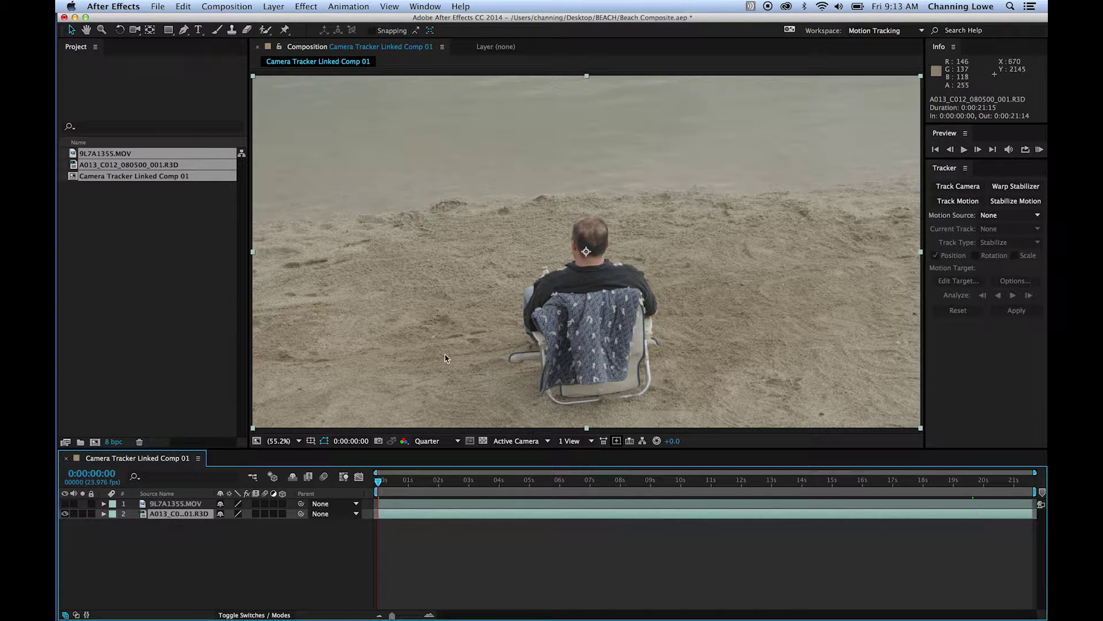
{"action": "left_click", "coordinate": [966, 189]}
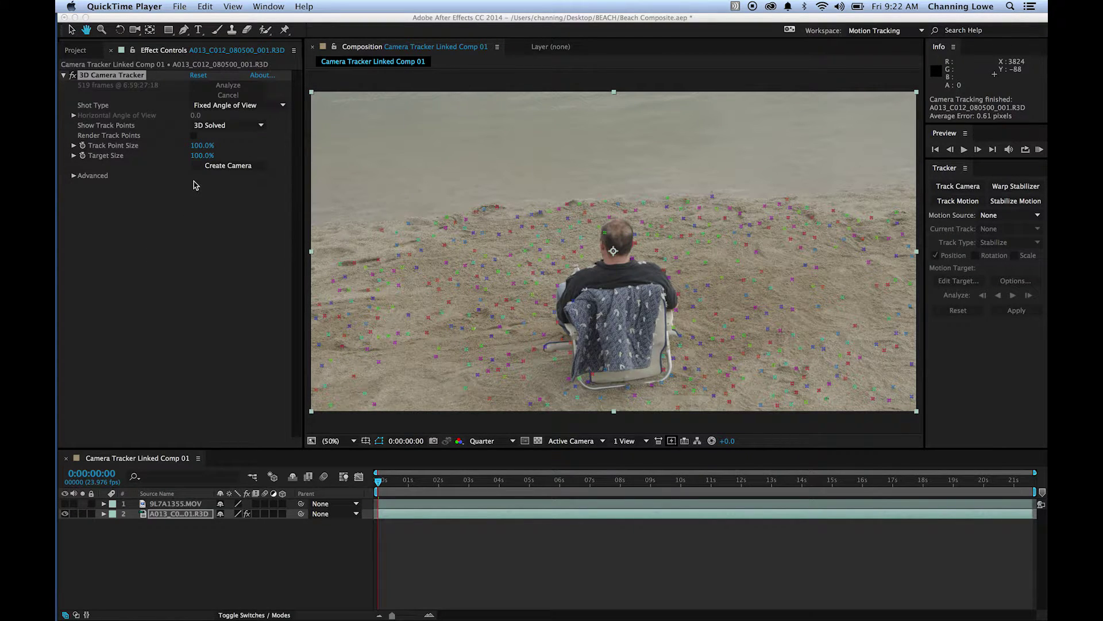
Switch to the Selection tool, reselect the R3D layer and select its 3D Camera Tracker effect to show the track points
{"action": "left_click", "coordinate": [400, 487]}
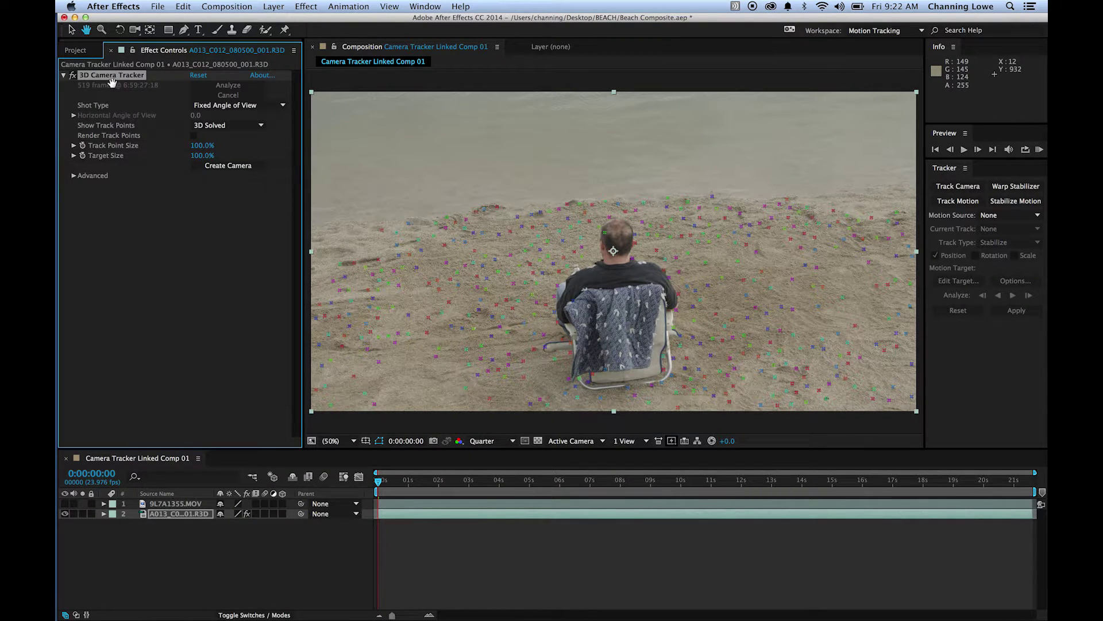
{"action": "key", "text": "v"}
{"action": "left_click", "coordinate": [182, 516]}
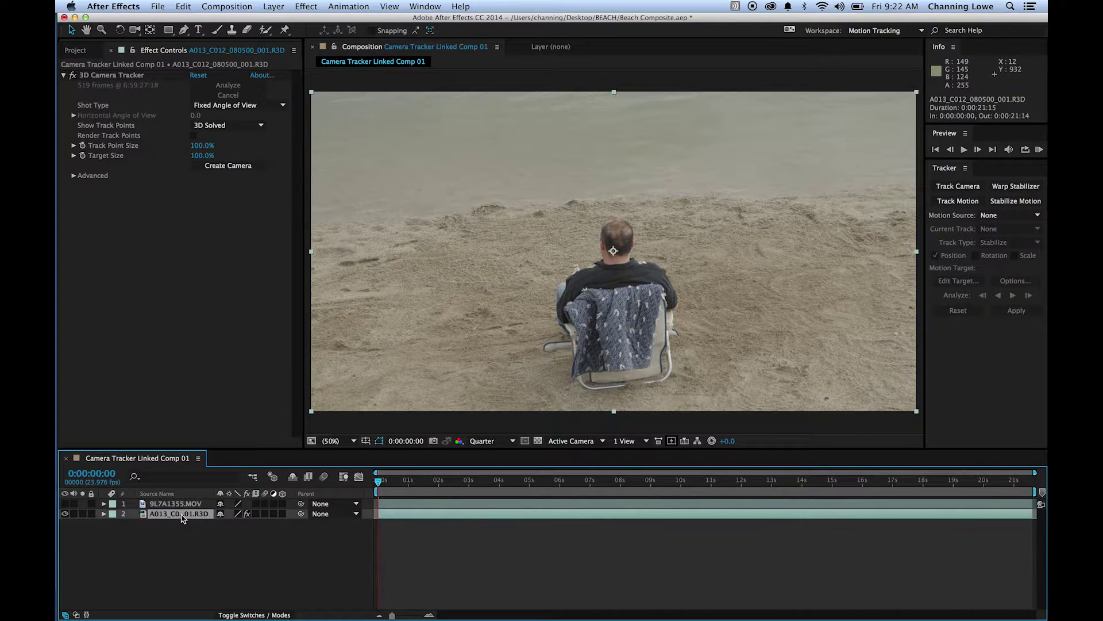
{"action": "left_click", "coordinate": [121, 79]}
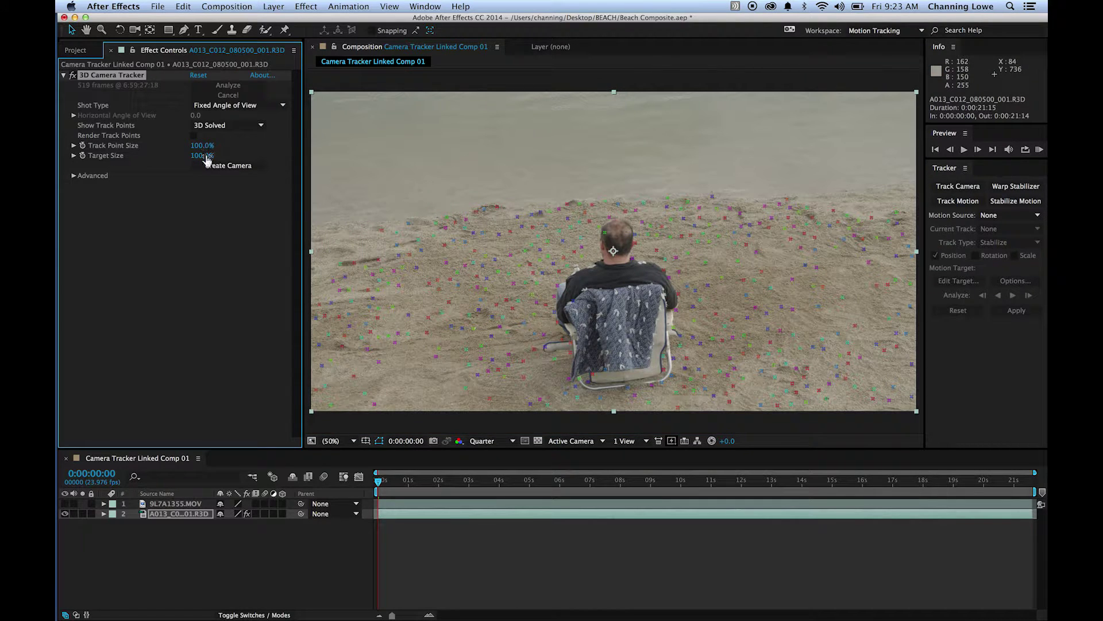
Set the 3D Camera Tracker's Target Size to 8% and Track Point Size to 200%, and scrub back to the first frame
{"action": "left_click_drag", "start_coordinate": [205, 161], "coordinate": [183, 159]}
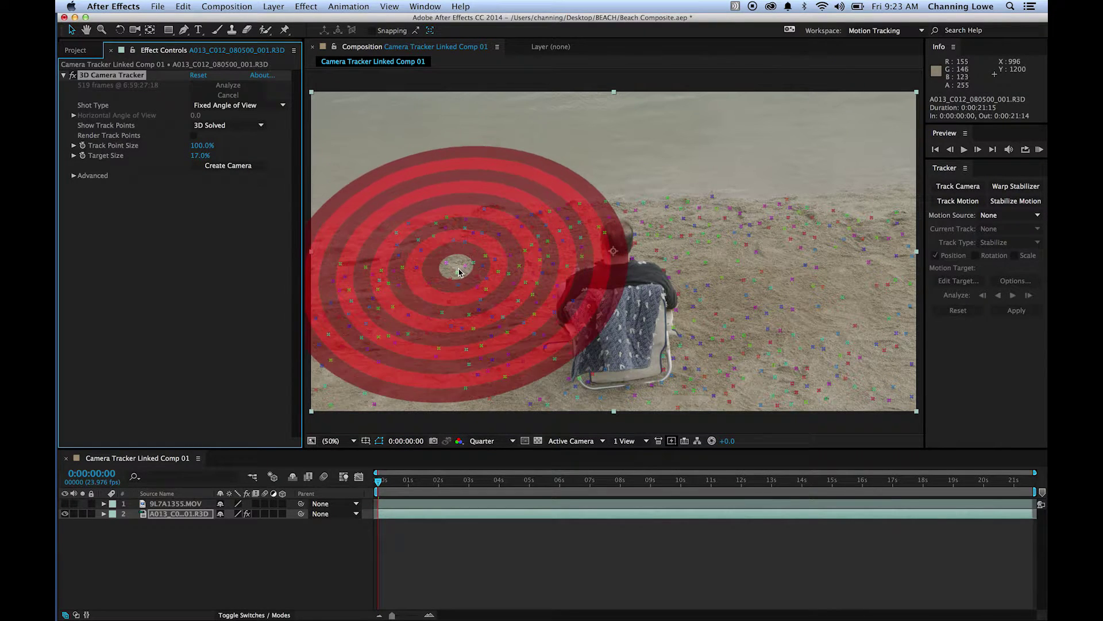
{"action": "left_click_drag", "start_coordinate": [200, 157], "coordinate": [195, 161]}
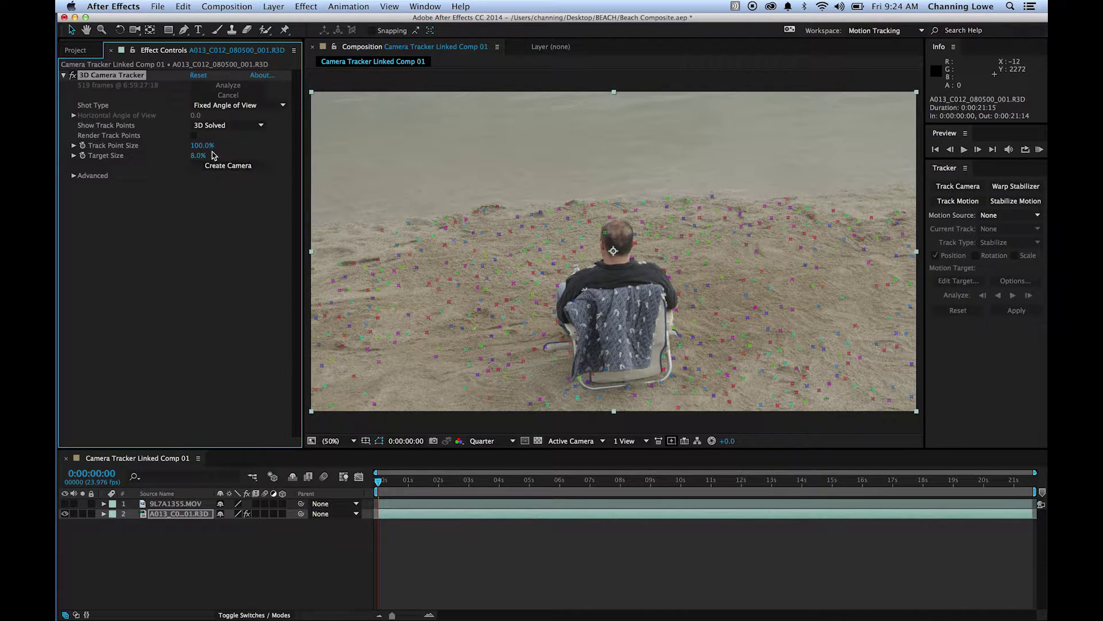
{"action": "left_click_drag", "start_coordinate": [201, 151], "coordinate": [263, 152]}
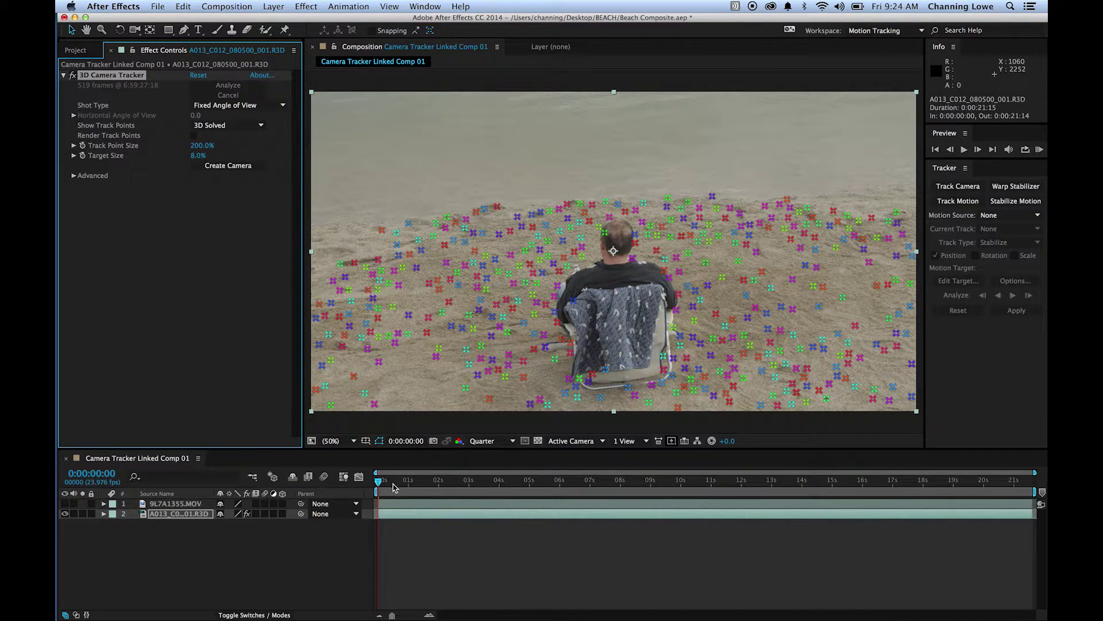
{"action": "left_click_drag", "start_coordinate": [390, 486], "coordinate": [335, 481]}
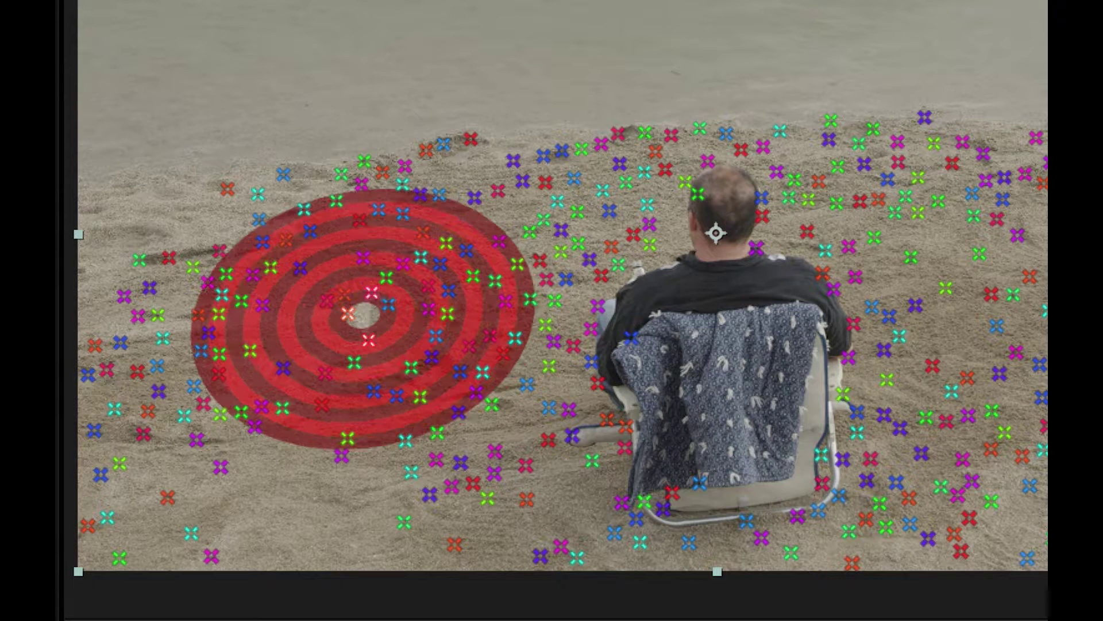
Try selecting three neighbouring track points on the sand to the left of the man, and clear the selection
{"action": "left_click", "coordinate": [347, 313]}
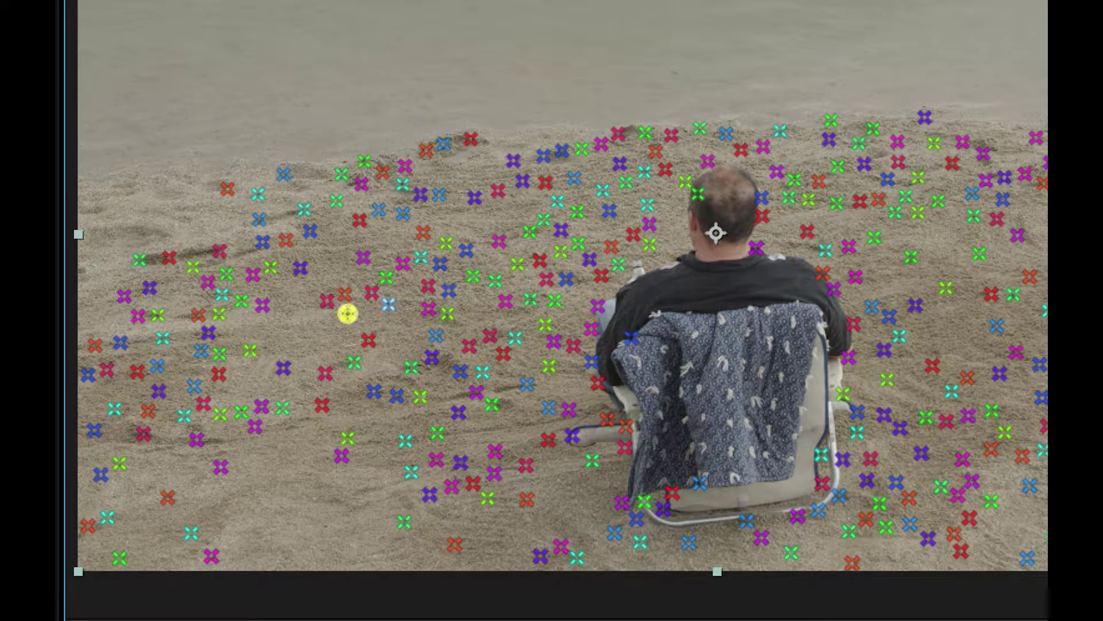
{"action": "left_click", "coordinate": [388, 304]}
{"action": "left_click", "coordinate": [369, 340], "text": "shift"}
{"action": "left_click", "coordinate": [347, 313], "text": "shift"}
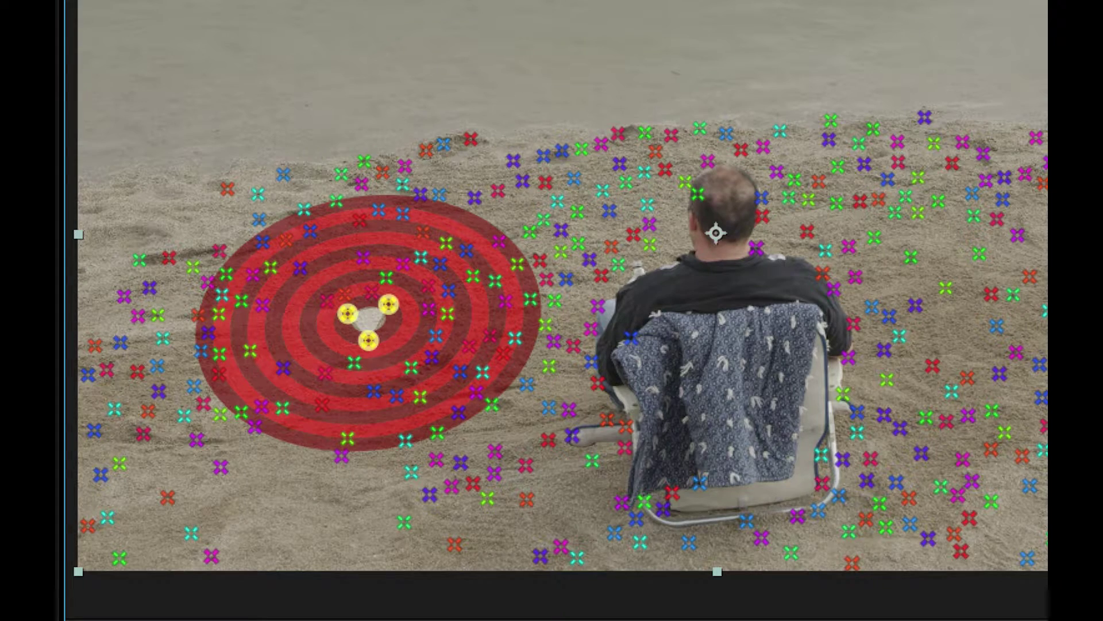
{"action": "left_click", "coordinate": [561, 230]}
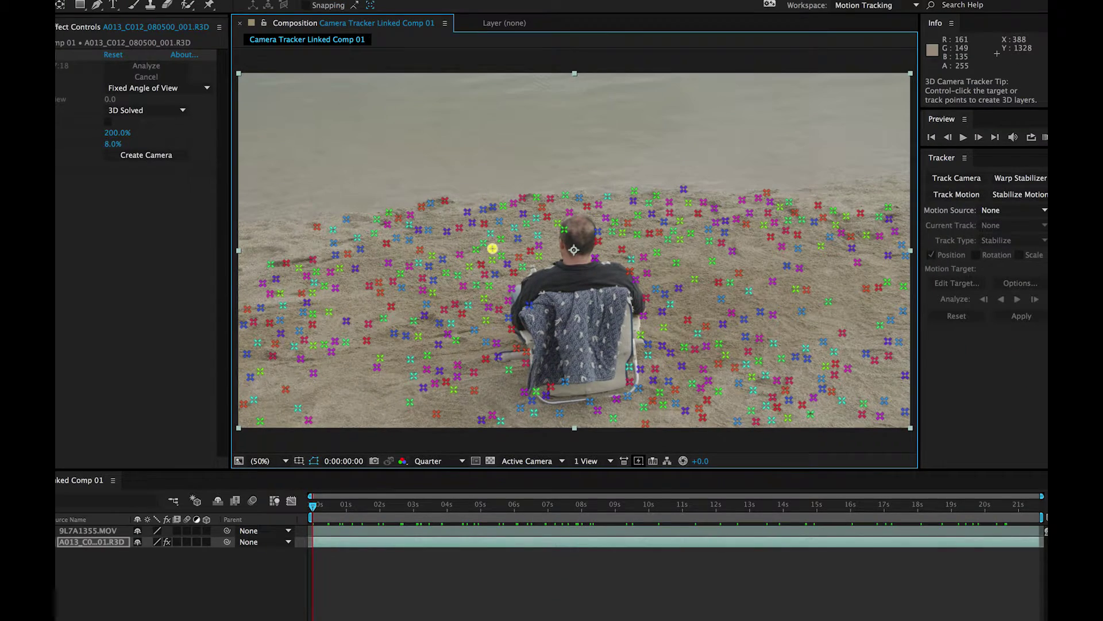
{"action": "left_click", "coordinate": [138, 293]}
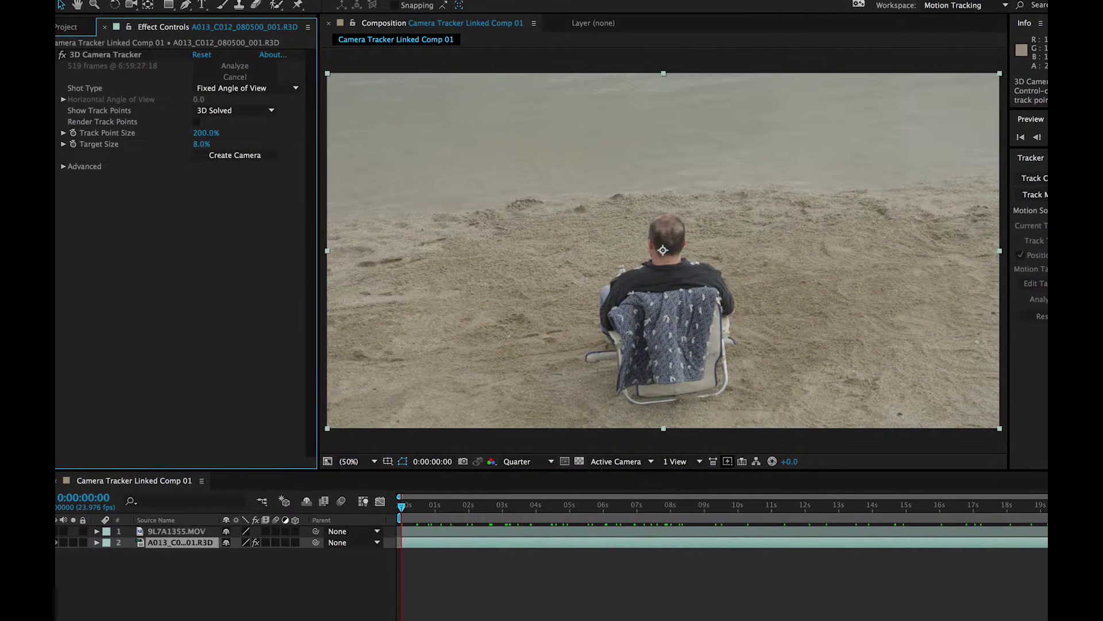
Reselect the 3D Camera Tracker effect and try a group of three track points on the sand close to the man's left side
{"action": "left_click", "coordinate": [106, 54]}
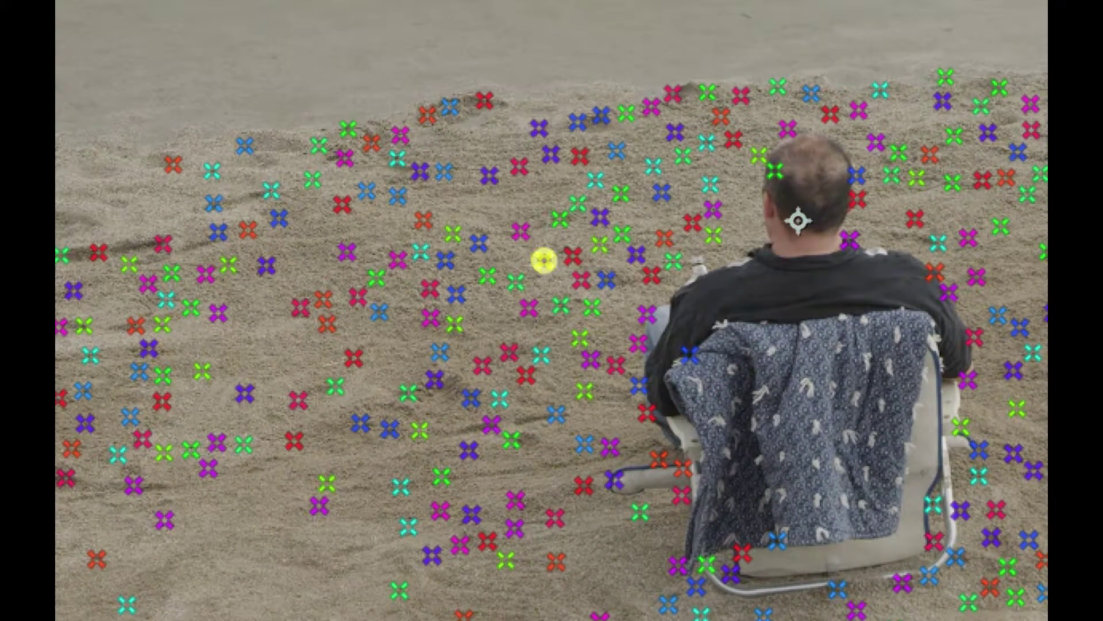
{"action": "left_click", "coordinate": [572, 256], "text": "shift"}
{"action": "left_click", "coordinate": [581, 280], "text": "shift"}
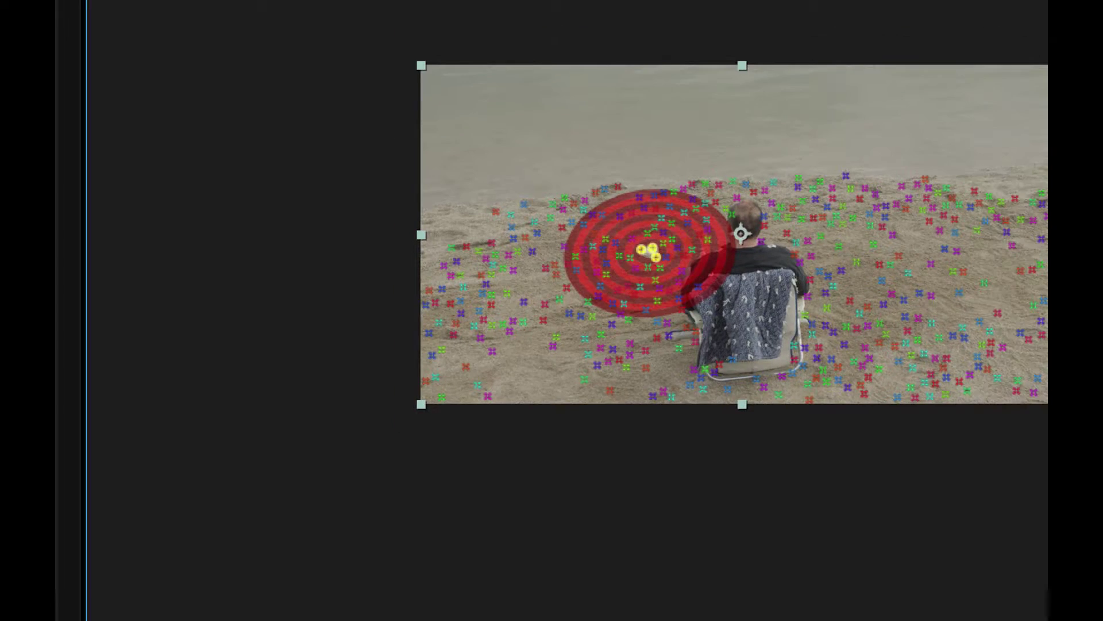
{"action": "key", "text": "shift+/"}
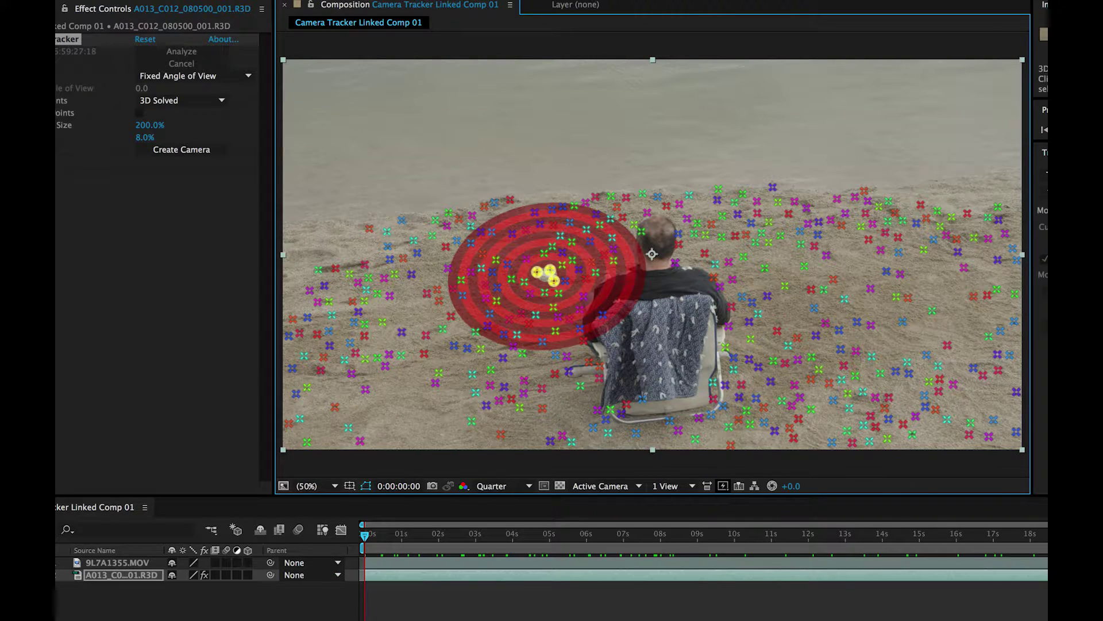
{"action": "left_click", "coordinate": [125, 40]}
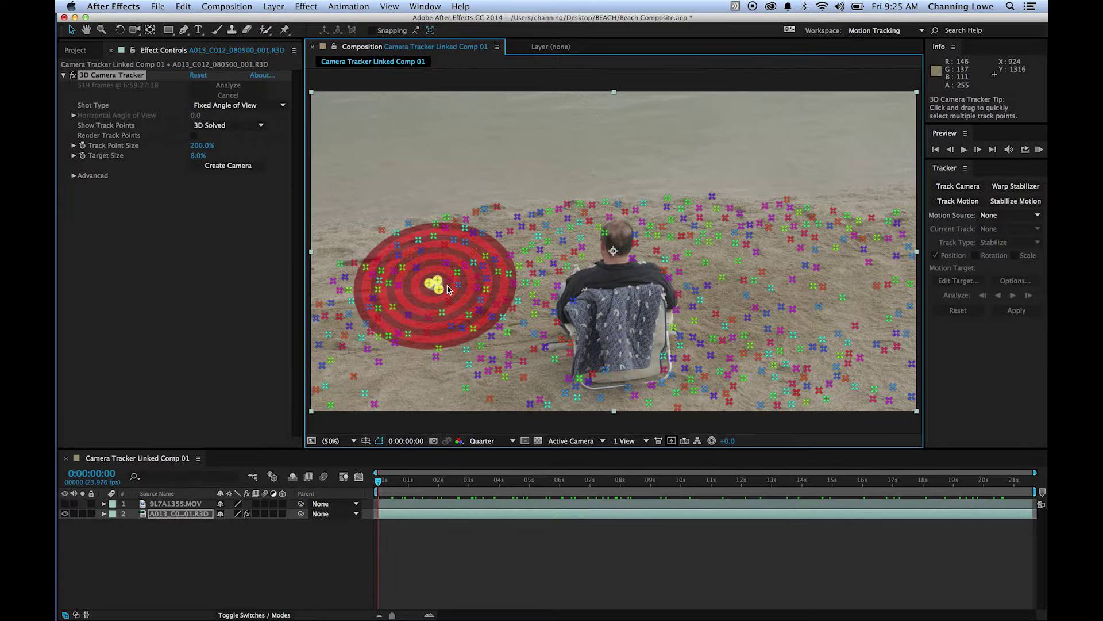
Select three track points on the sand just left of the man and create a solid and camera from them
{"action": "left_click", "coordinate": [516, 234]}
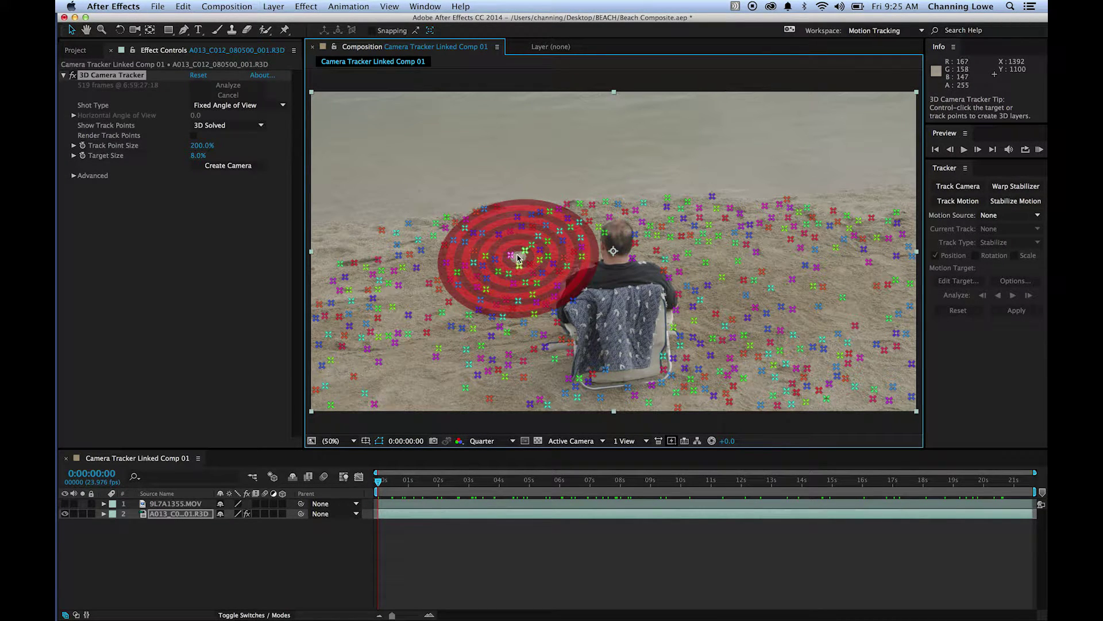
{"action": "mouse_move", "coordinate": [515, 253]}
{"action": "left_mouse_down"}
{"action": "mouse_move", "coordinate": [495, 277]}
{"action": "mouse_move", "coordinate": [526, 280]}
{"action": "mouse_move", "coordinate": [514, 252]}
{"action": "left_mouse_up"}
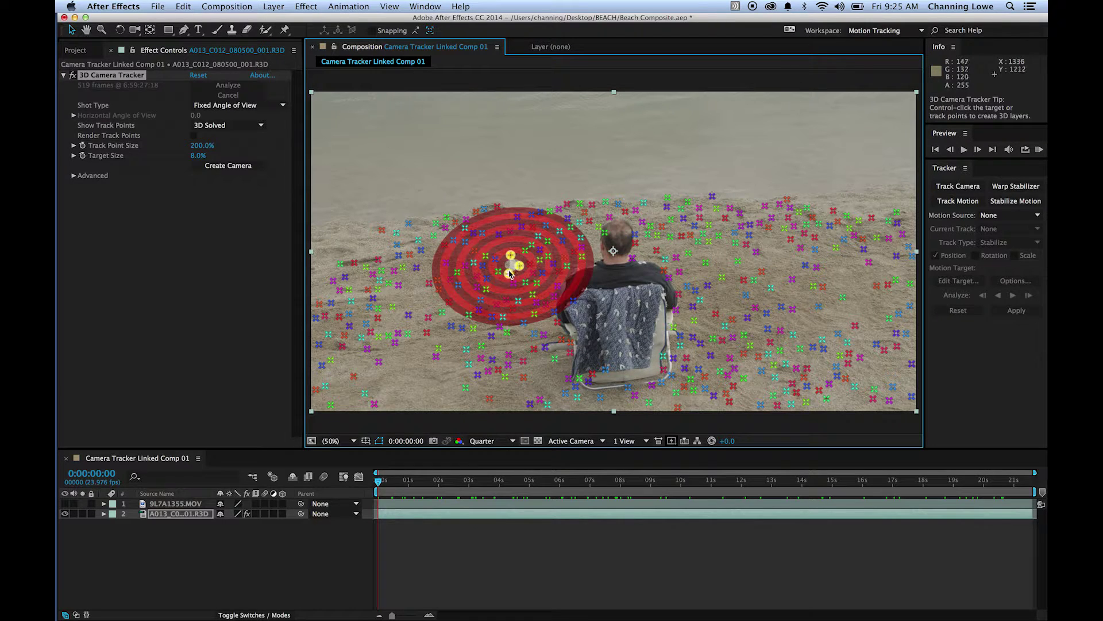
{"action": "right_click", "coordinate": [519, 242]}
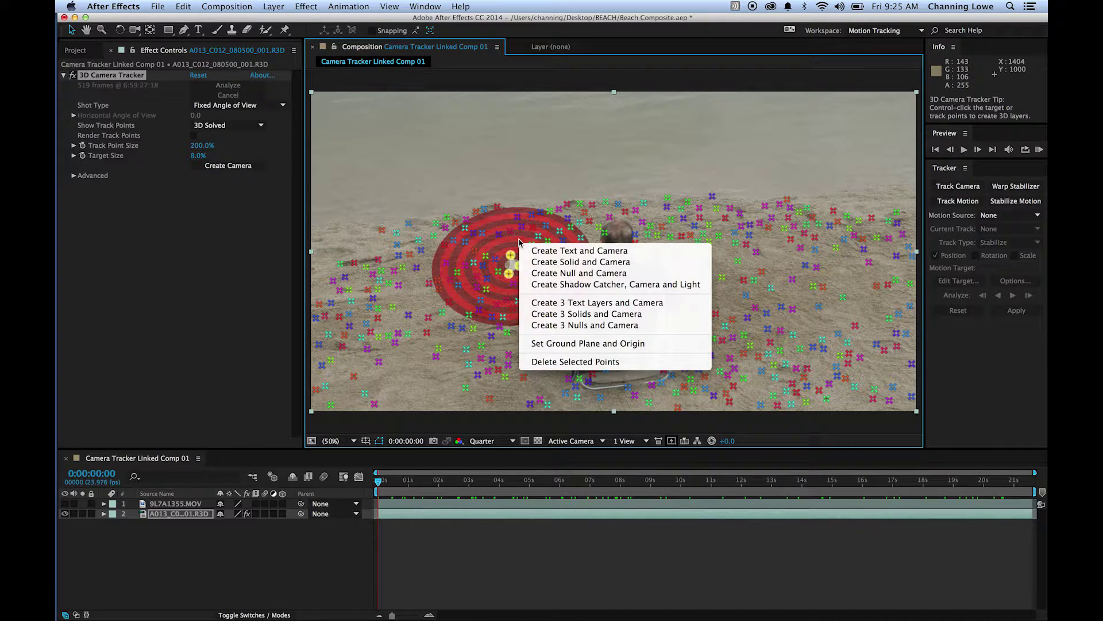
{"action": "left_click", "coordinate": [545, 265]}
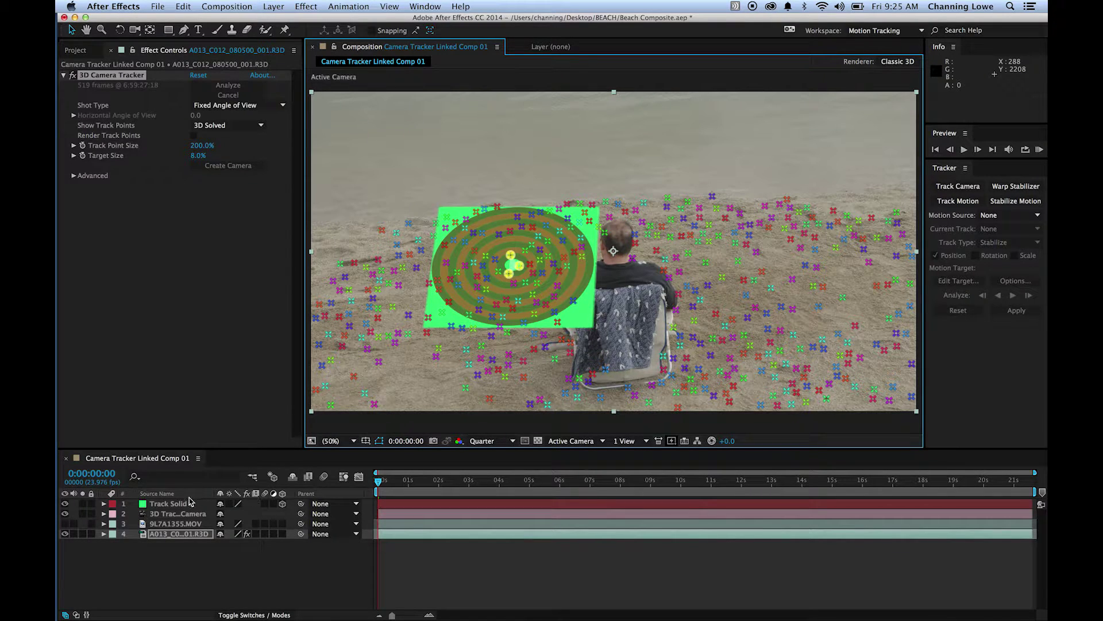
Scrub the whole clip with the track solid selected to check how it follows the sand
{"action": "left_click", "coordinate": [187, 549]}
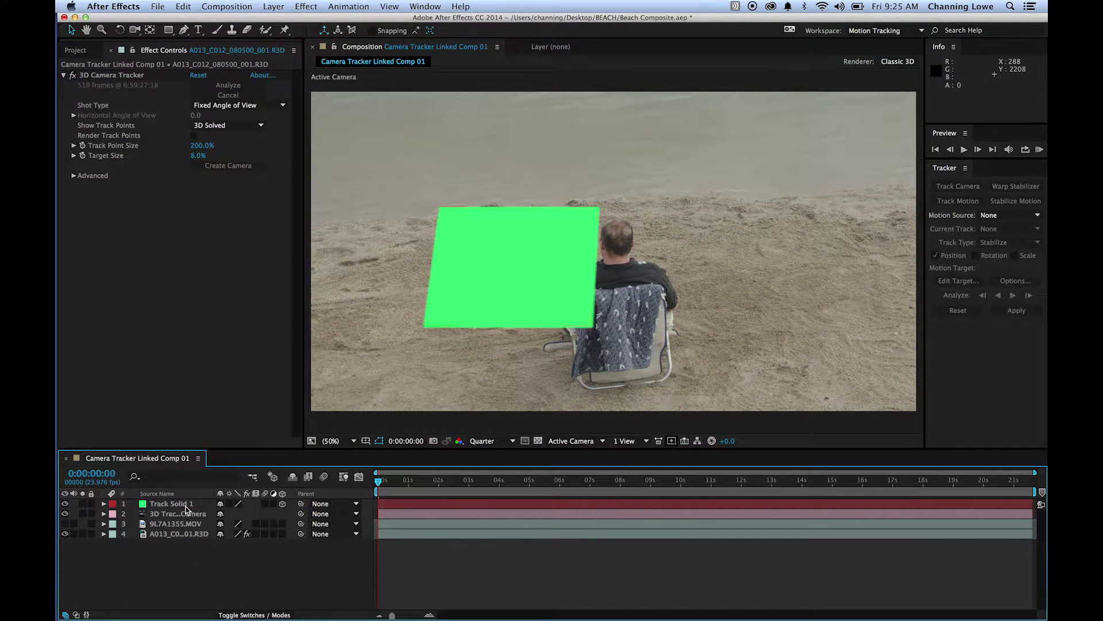
{"action": "left_click", "coordinate": [172, 504]}
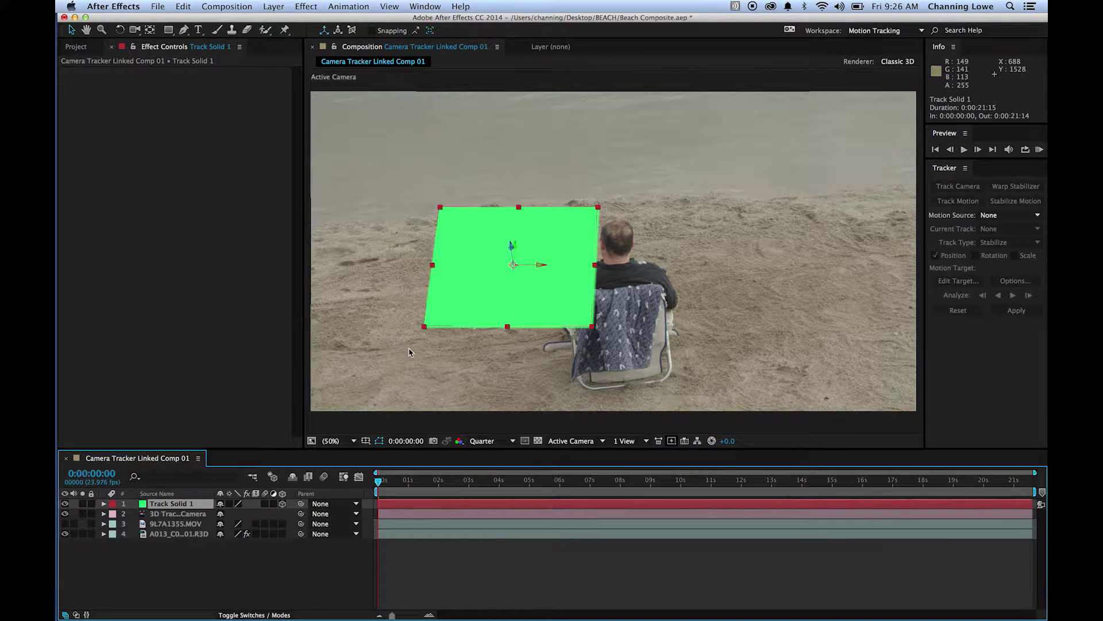
{"action": "left_click", "coordinate": [178, 514]}
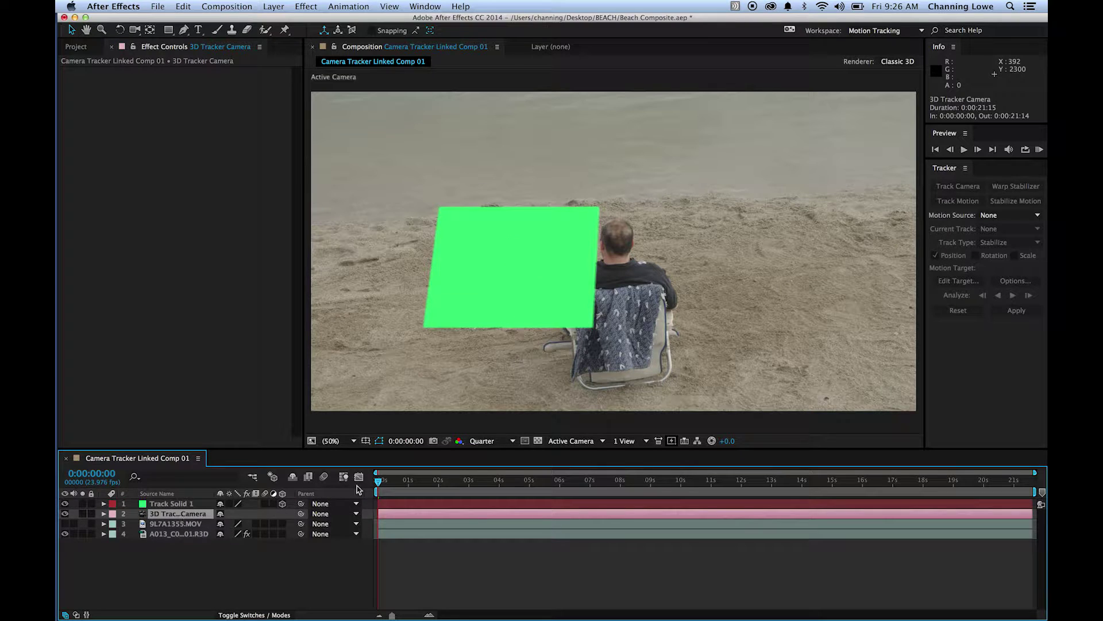
{"action": "left_click_drag", "start_coordinate": [377, 484], "coordinate": [553, 499]}
{"action": "left_click", "coordinate": [170, 561]}
{"action": "left_click", "coordinate": [173, 504]}
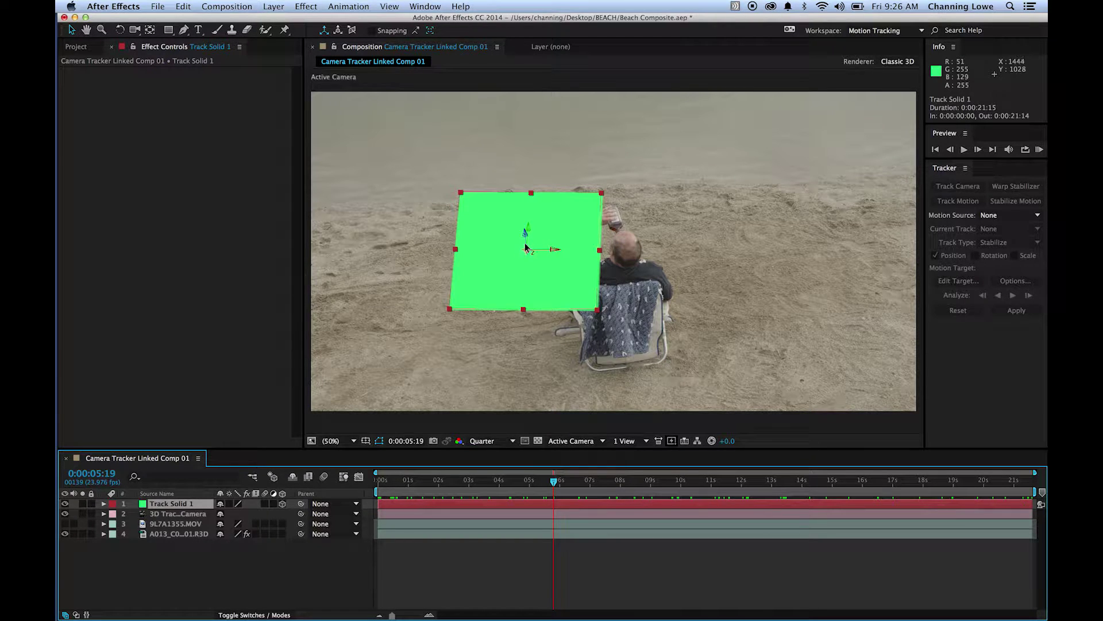
{"action": "left_click_drag", "start_coordinate": [554, 480], "coordinate": [1032, 501]}
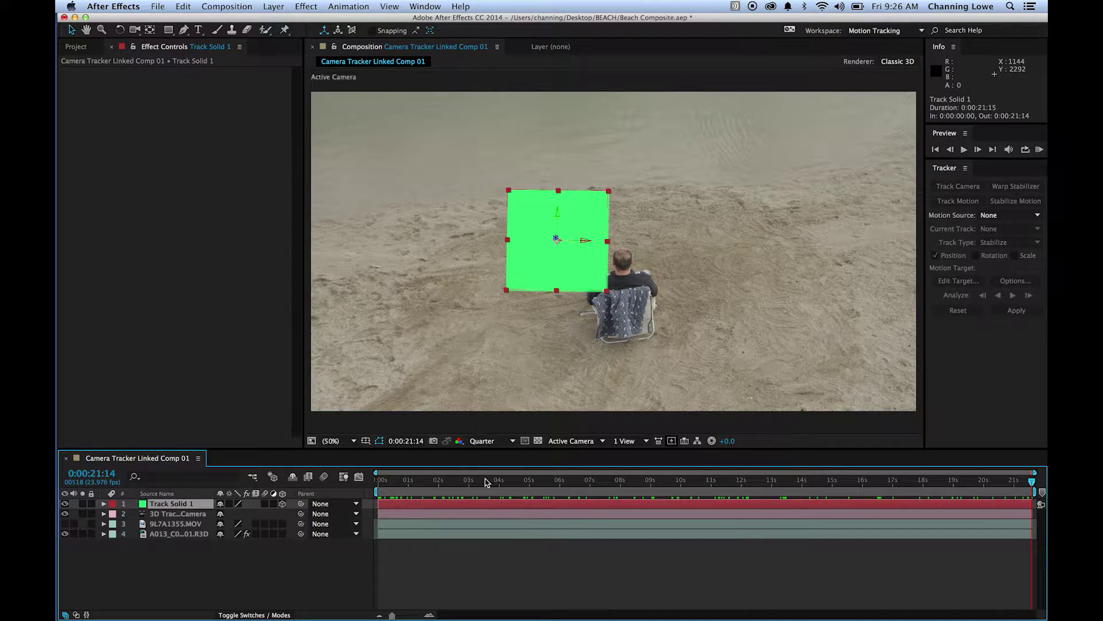
{"action": "left_click_drag", "start_coordinate": [488, 480], "coordinate": [367, 506]}
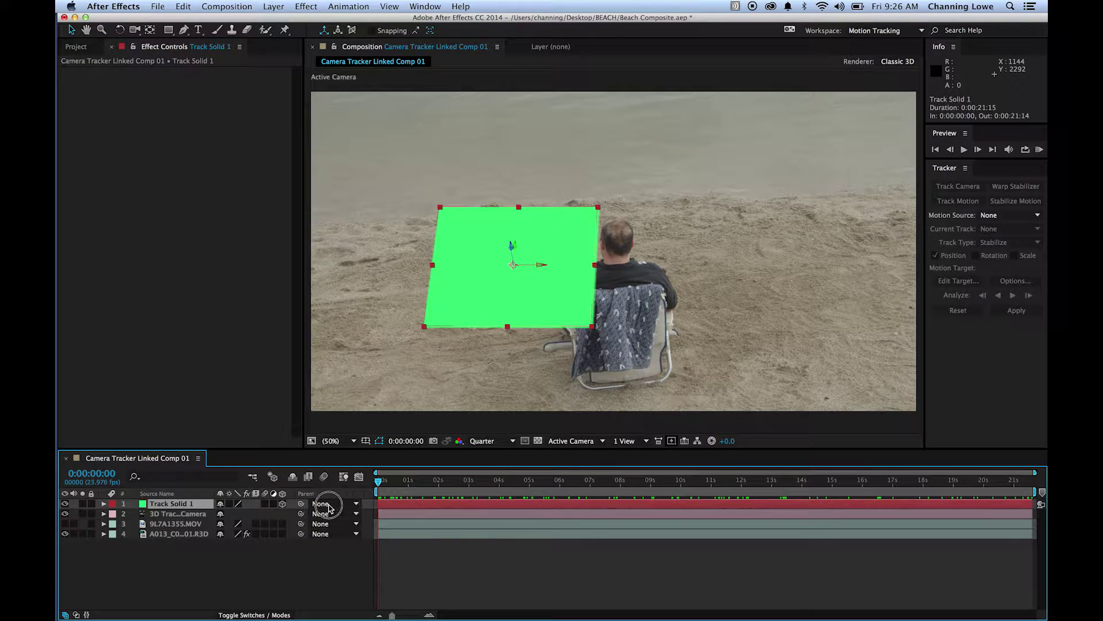
{"action": "left_click_drag", "start_coordinate": [499, 486], "coordinate": [1039, 506]}
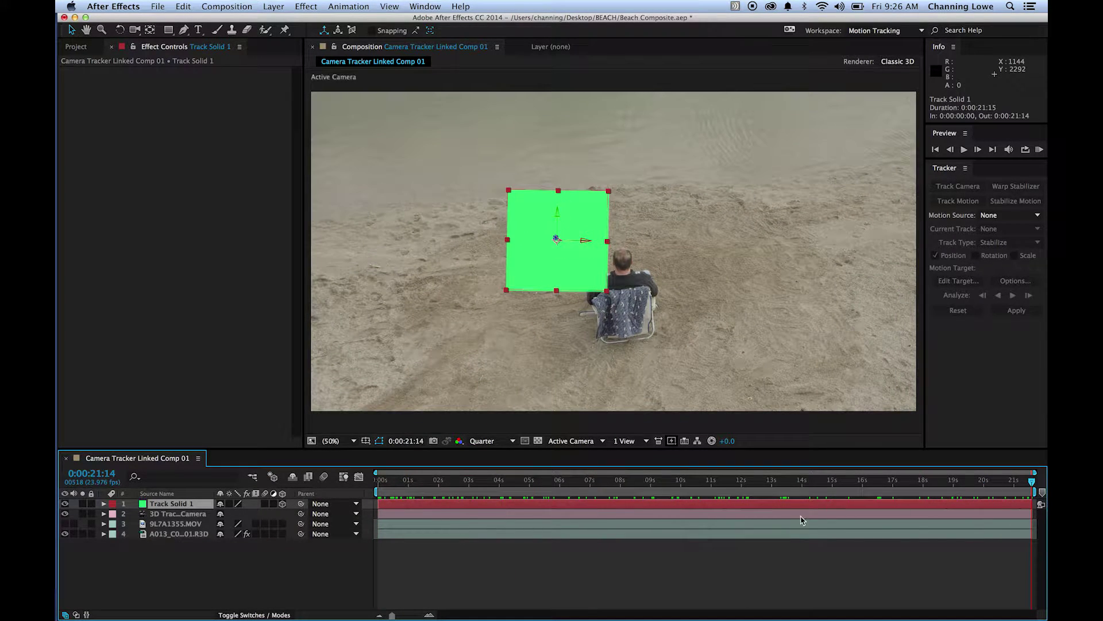
Expand the track solid's Transform properties and set its X Rotation to -39°
{"action": "left_click", "coordinate": [103, 503]}
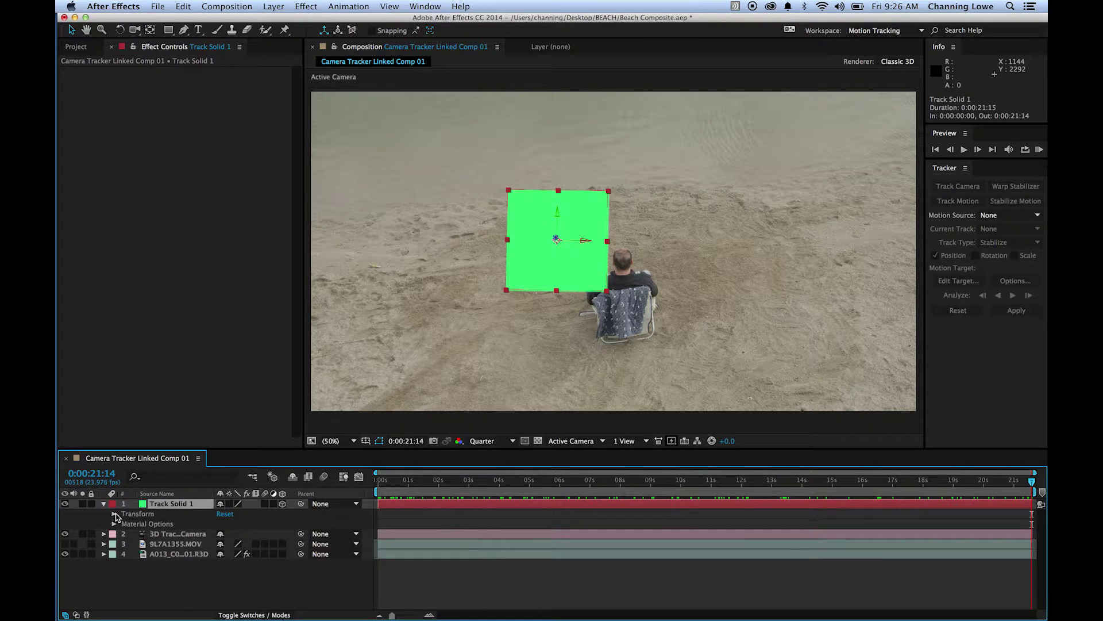
{"action": "left_click", "coordinate": [115, 514]}
{"action": "scroll", "coordinate": [138, 524], "scroll_direction": "down", "scroll_amount": 2}
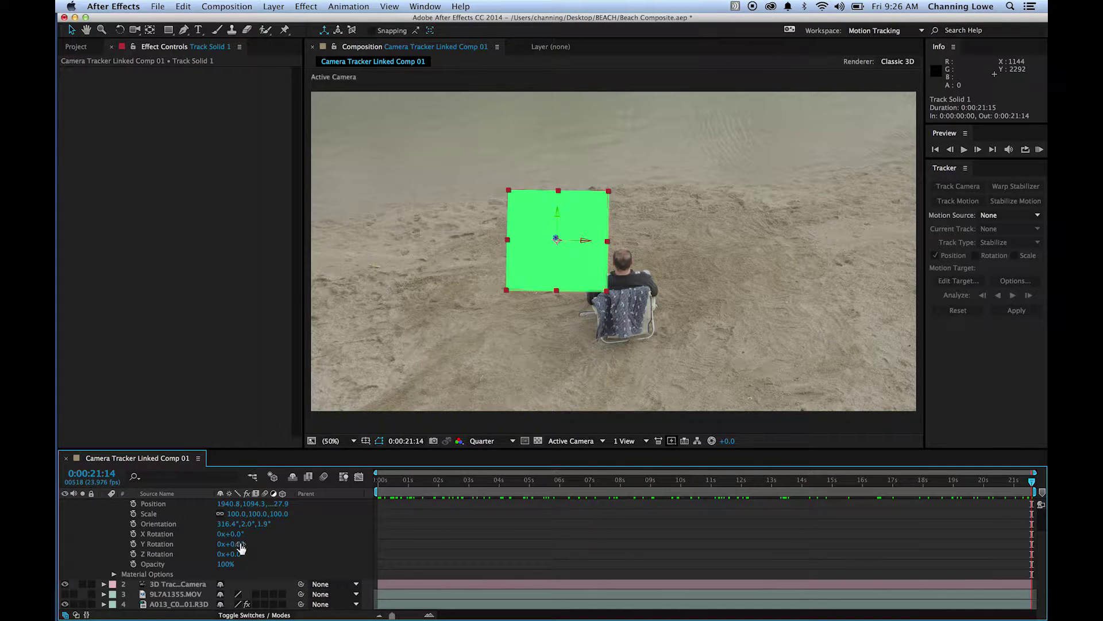
{"action": "left_click_drag", "start_coordinate": [240, 540], "coordinate": [218, 537]}
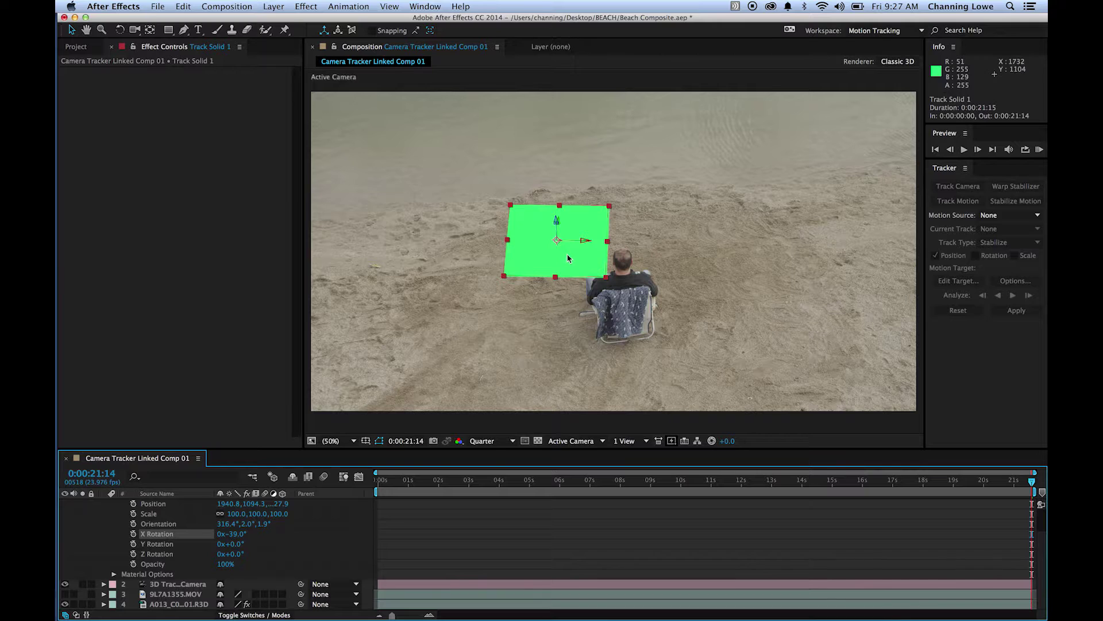
Return to the first frame to check the rotated solid, and undo both the rotation and the creation of the solid and camera
{"action": "left_click_drag", "start_coordinate": [1003, 481], "coordinate": [293, 495]}
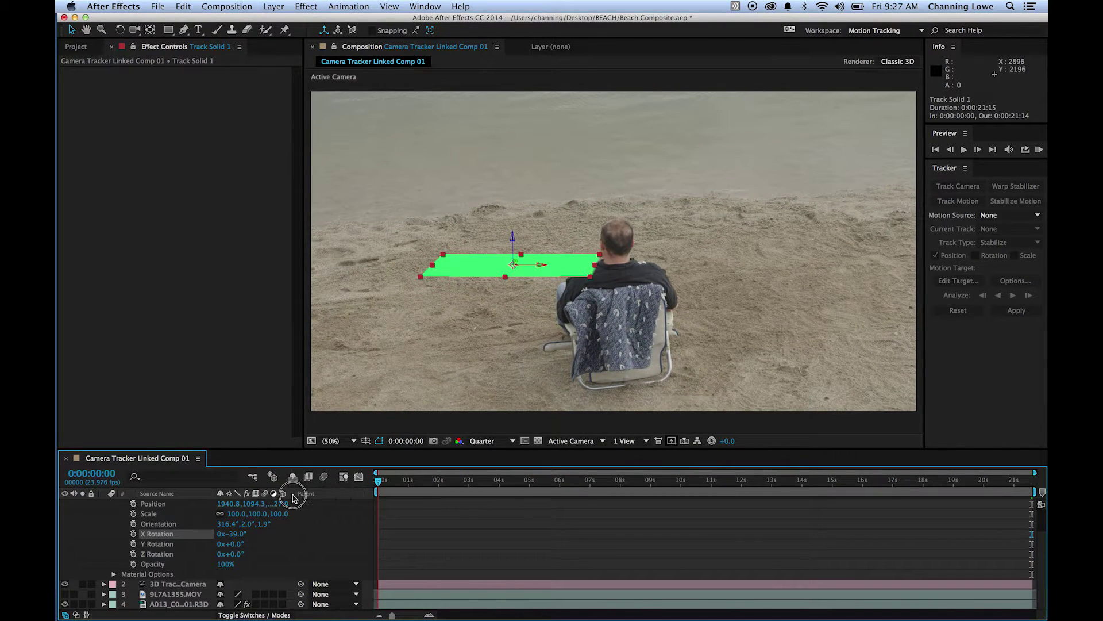
{"action": "left_click_drag", "start_coordinate": [444, 493], "coordinate": [375, 494]}
{"action": "scroll", "coordinate": [189, 535], "scroll_direction": "up", "scroll_amount": 3}
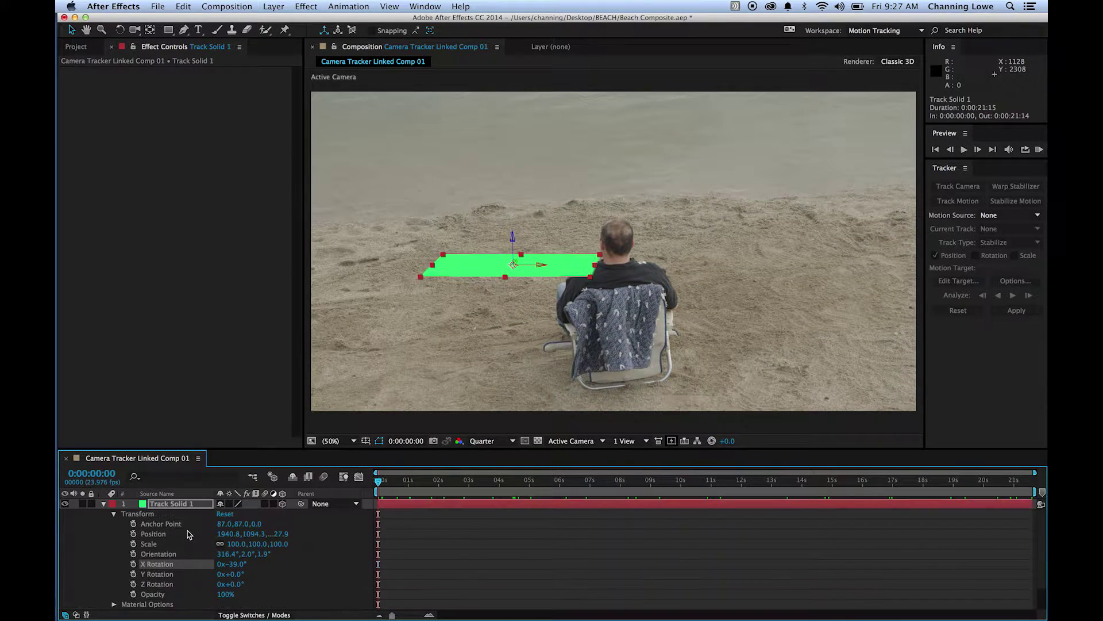
{"action": "key", "text": "super+z"}
{"action": "key", "text": "super+z"}
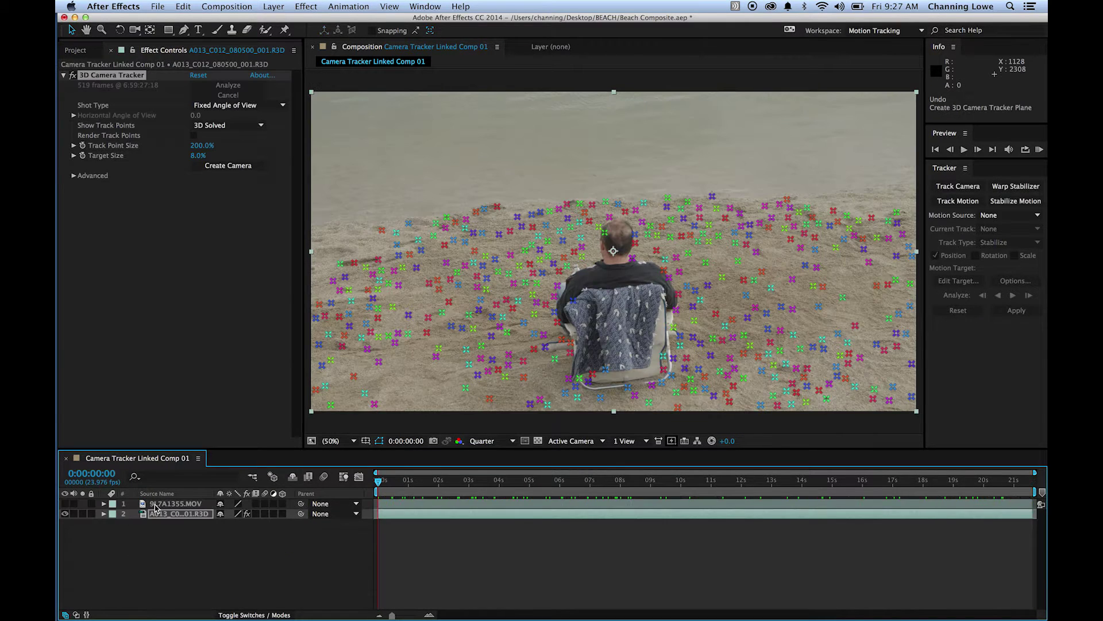
Select three track points on the sand just right of the man and create a solid and camera from them
{"action": "left_click", "coordinate": [383, 489]}
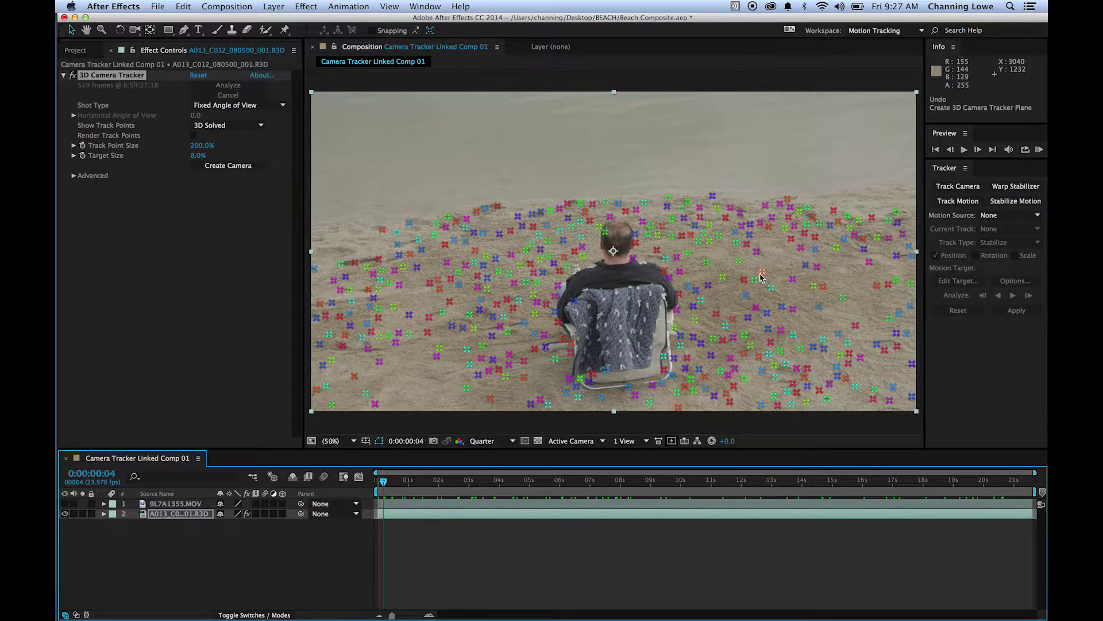
{"action": "left_click", "coordinate": [749, 321]}
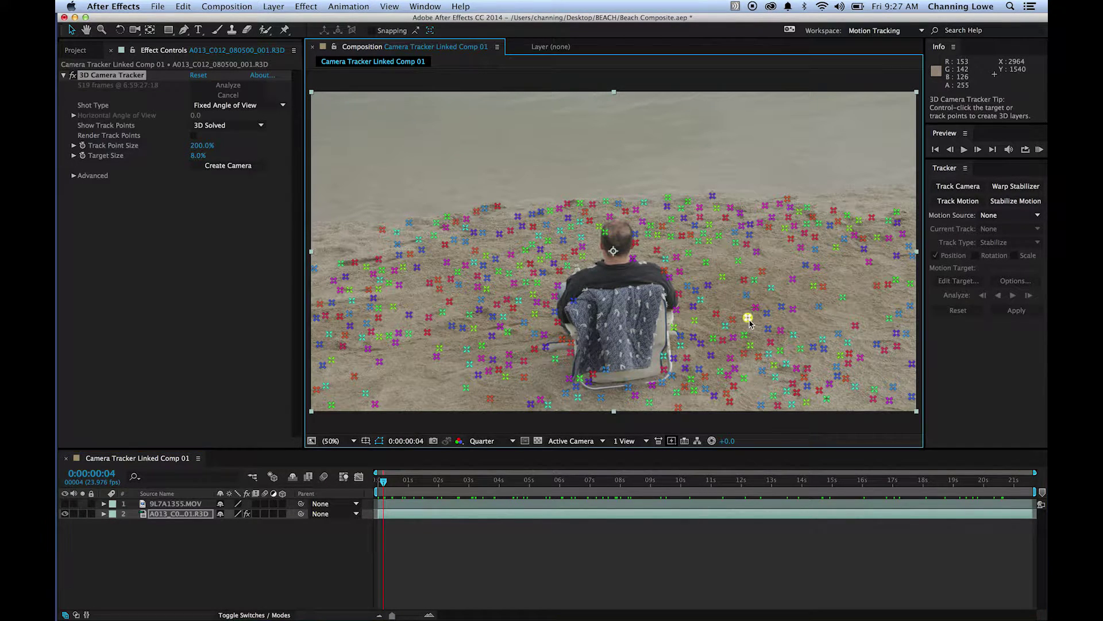
{"action": "left_click", "coordinate": [745, 335], "text": "shift"}
{"action": "left_click", "coordinate": [769, 329], "text": "shift"}
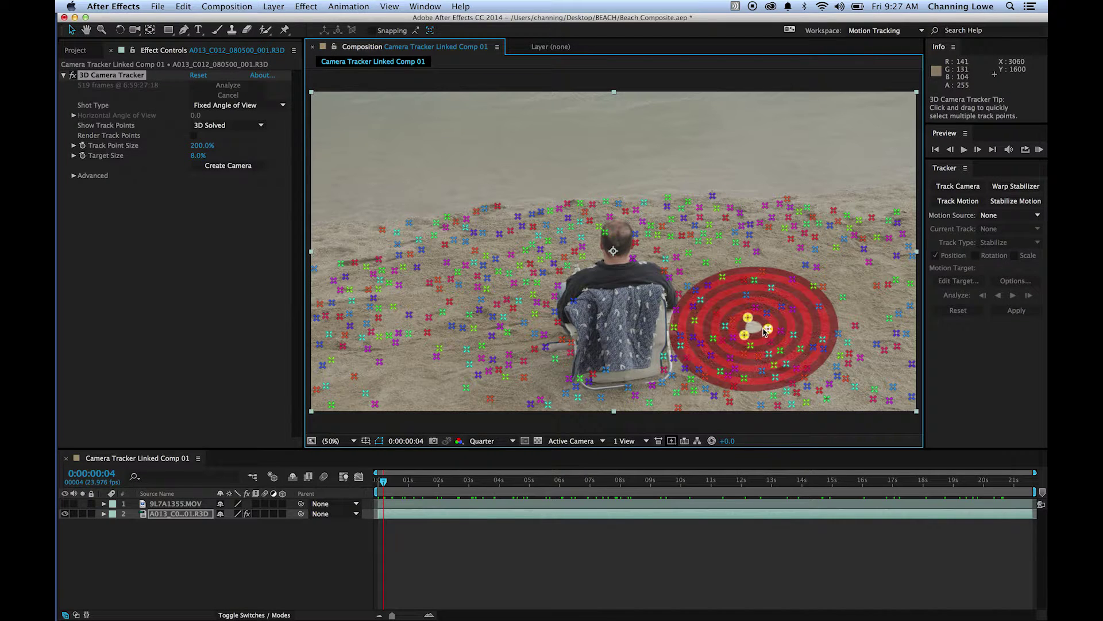
{"action": "right_click", "coordinate": [760, 329]}
{"action": "left_click", "coordinate": [773, 350]}
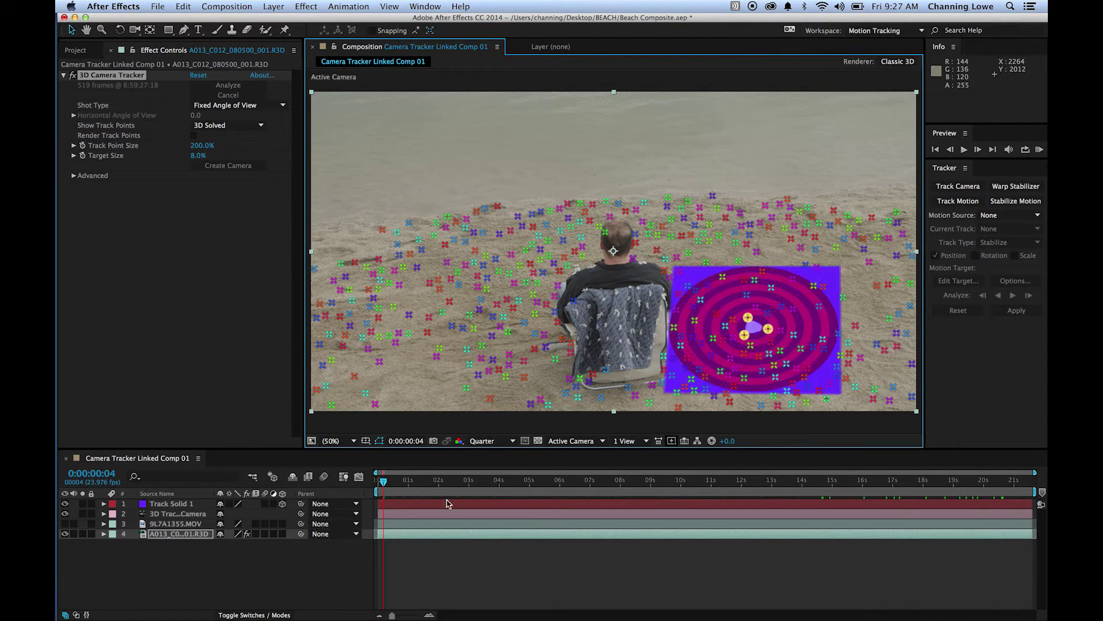
{"action": "left_click", "coordinate": [258, 592]}
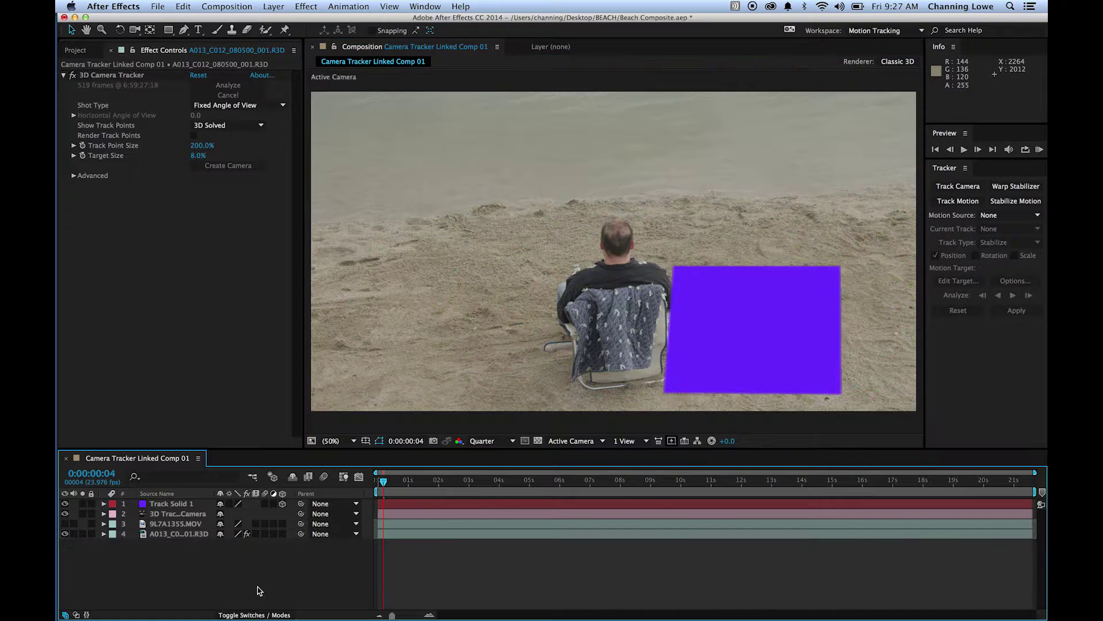
At the first frame, raise the track solid along its vertical axis to beside the man's head
{"action": "left_click", "coordinate": [161, 504]}
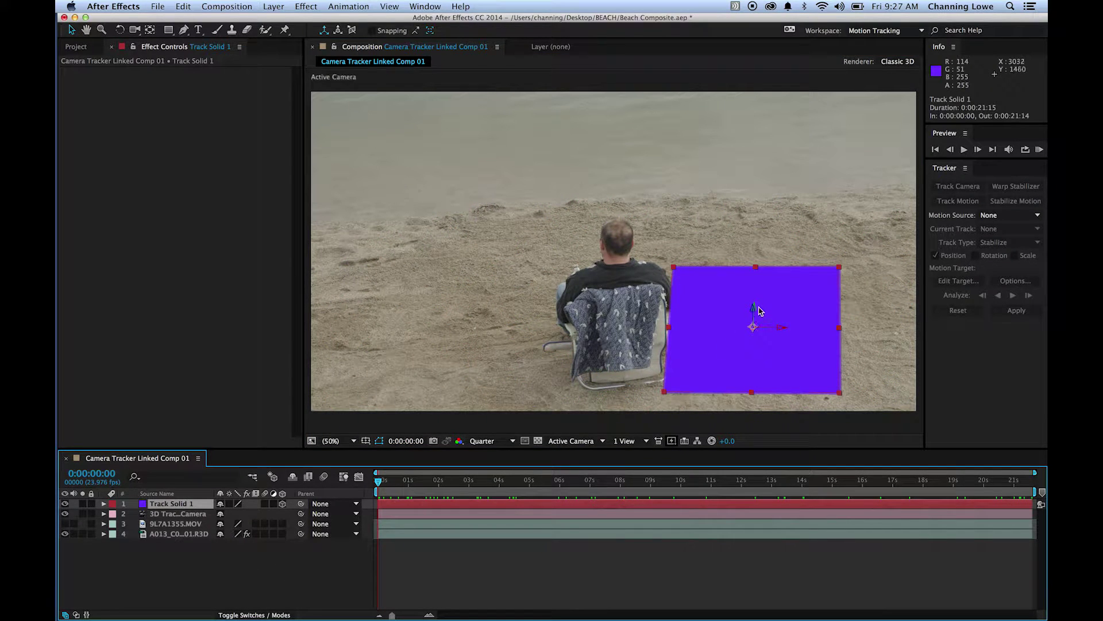
{"action": "mouse_move", "coordinate": [756, 311]}
{"action": "left_mouse_down"}
{"action": "mouse_move", "coordinate": [760, 276]}
{"action": "mouse_move", "coordinate": [759, 295]}
{"action": "left_mouse_up"}
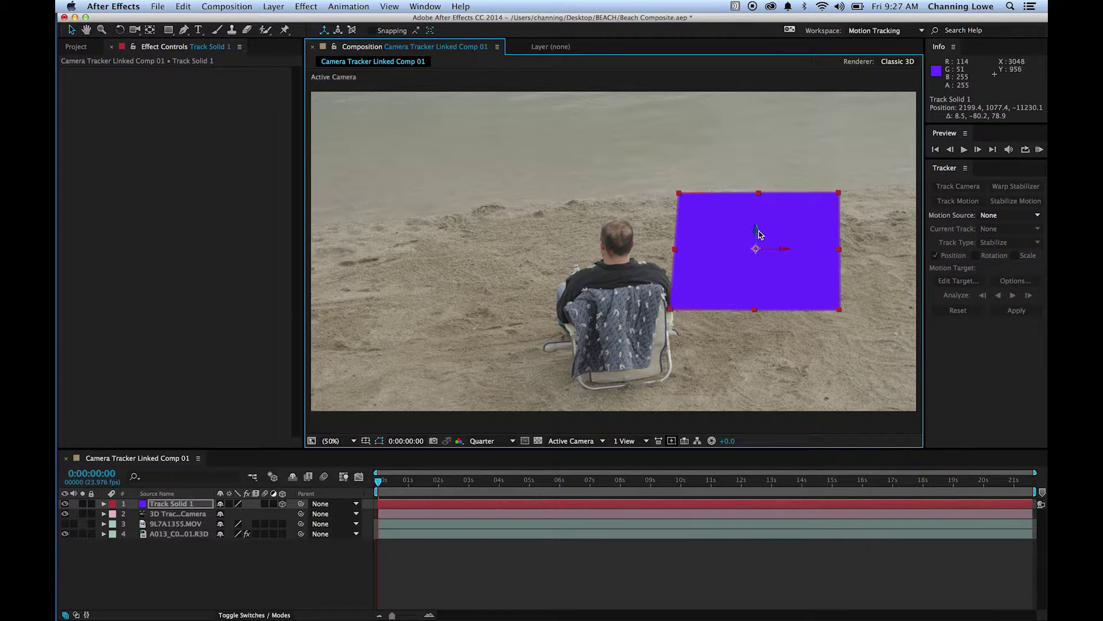
{"action": "left_click", "coordinate": [168, 562]}
Replace the track solid's source with the sunset footage 9L7A1355.MOV from the project
{"action": "left_click", "coordinate": [77, 47]}
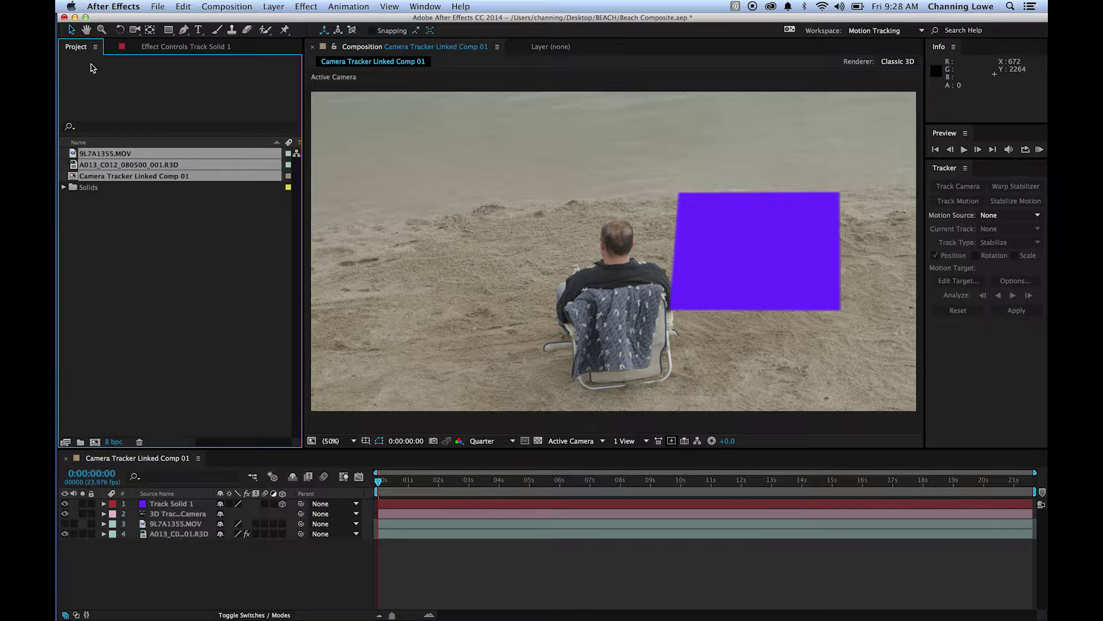
{"action": "left_click", "coordinate": [119, 154]}
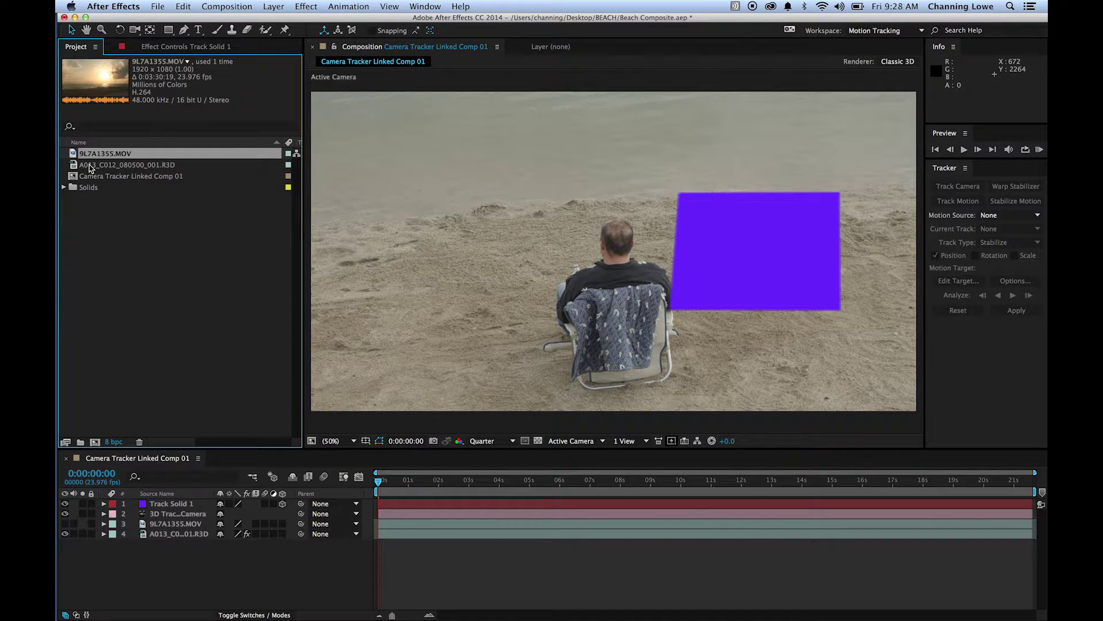
{"action": "double_click", "coordinate": [74, 154]}
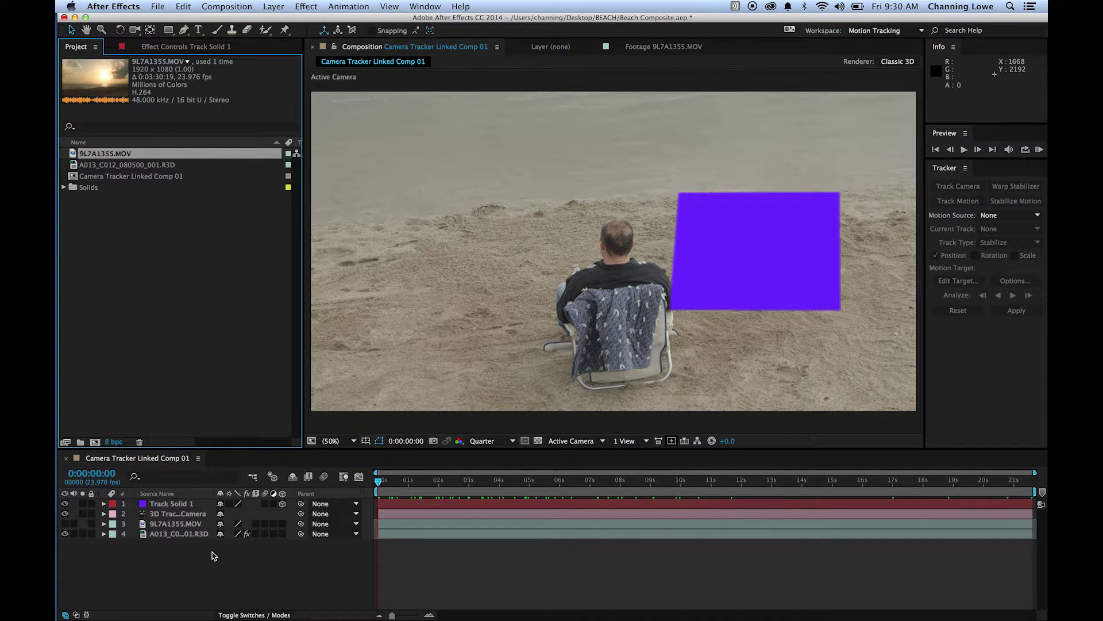
{"action": "left_click", "coordinate": [180, 545]}
{"action": "left_click", "coordinate": [169, 504]}
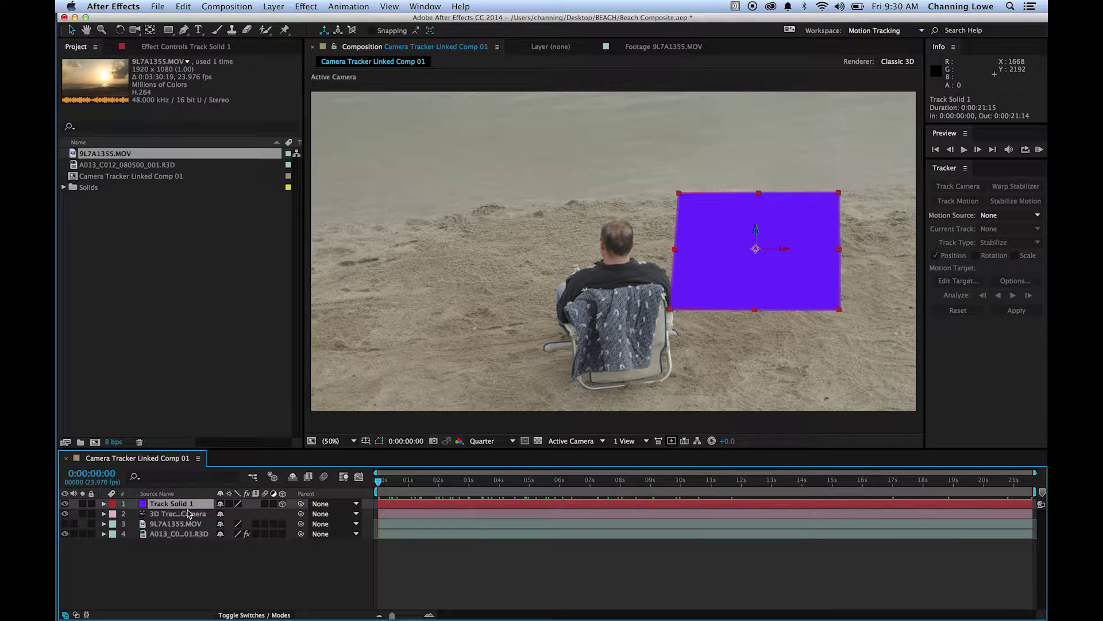
{"action": "left_click", "coordinate": [114, 246]}
{"action": "left_click", "coordinate": [97, 156]}
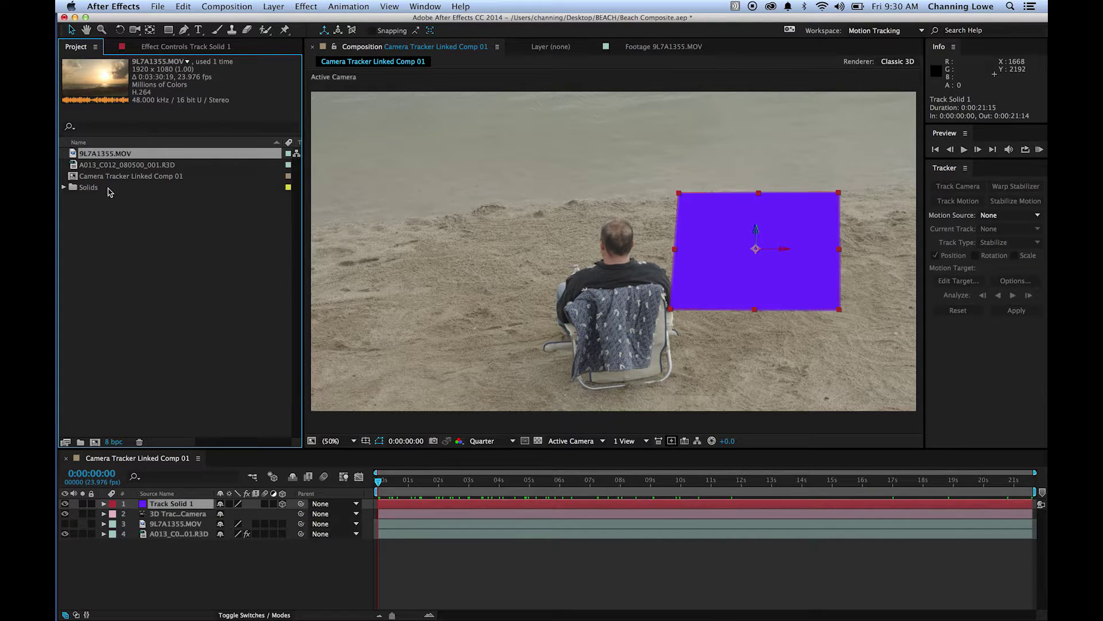
{"action": "left_click_drag", "start_coordinate": [98, 156], "coordinate": [139, 292]}
{"action": "left_click_drag", "start_coordinate": [82, 159], "coordinate": [176, 505]}
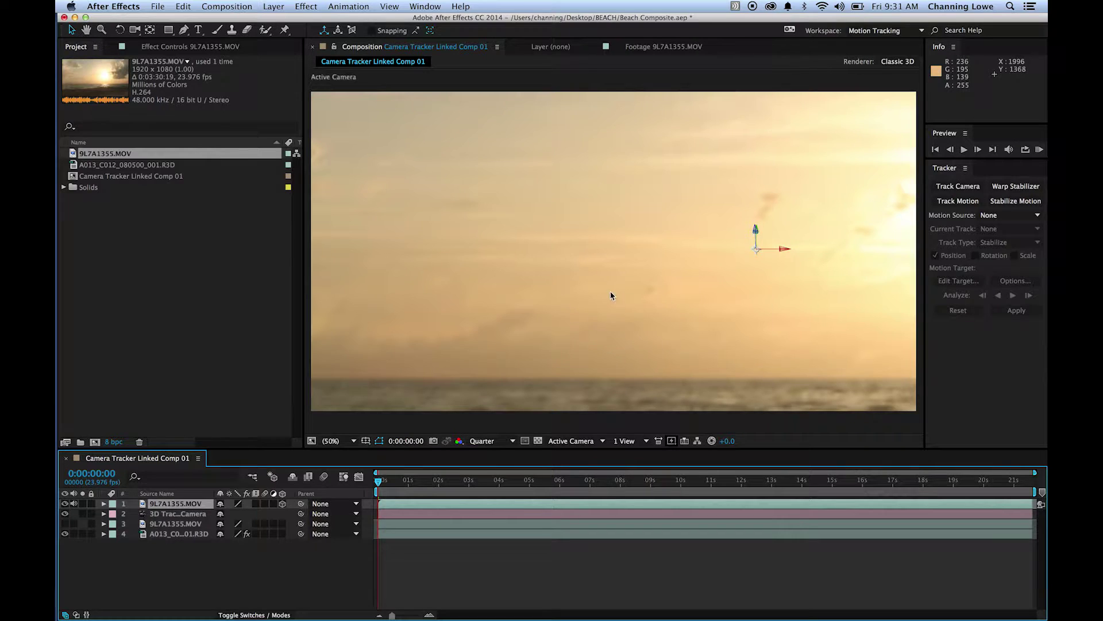
Expand the new sunset layer's Transform properties and set its Scale to 25%
{"action": "scroll", "coordinate": [611, 296], "scroll_direction": "down", "scroll_amount": 4}
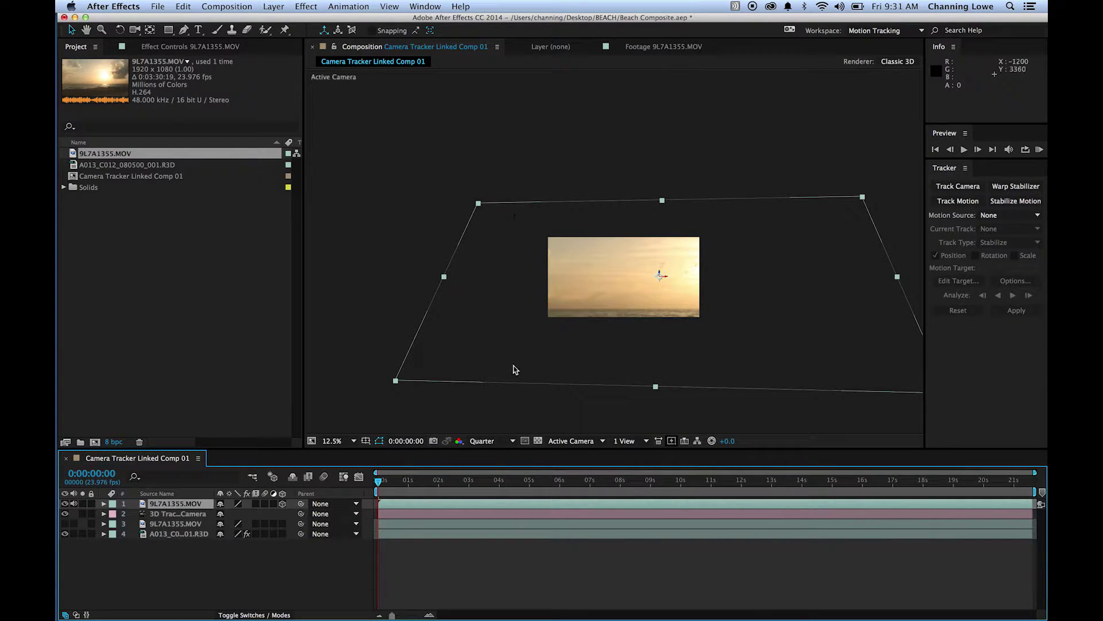
{"action": "left_click", "coordinate": [104, 504]}
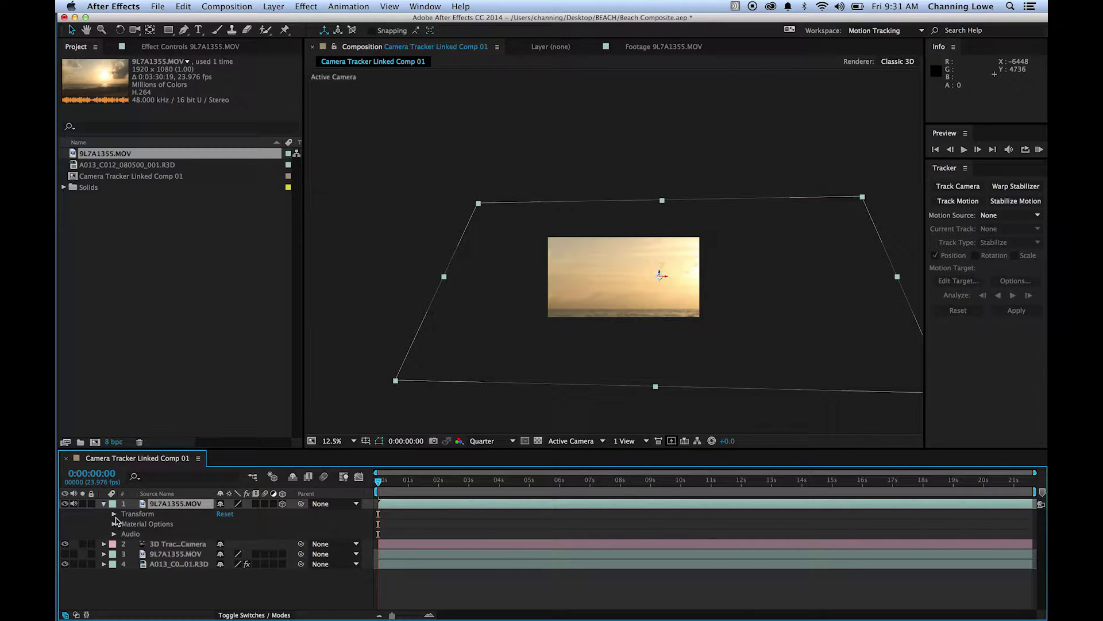
{"action": "left_click", "coordinate": [115, 515]}
{"action": "scroll", "coordinate": [172, 551], "scroll_direction": "down", "scroll_amount": 1}
{"action": "left_click_drag", "start_coordinate": [281, 537], "coordinate": [244, 541]}
{"action": "key", "text": "shift+slash"}
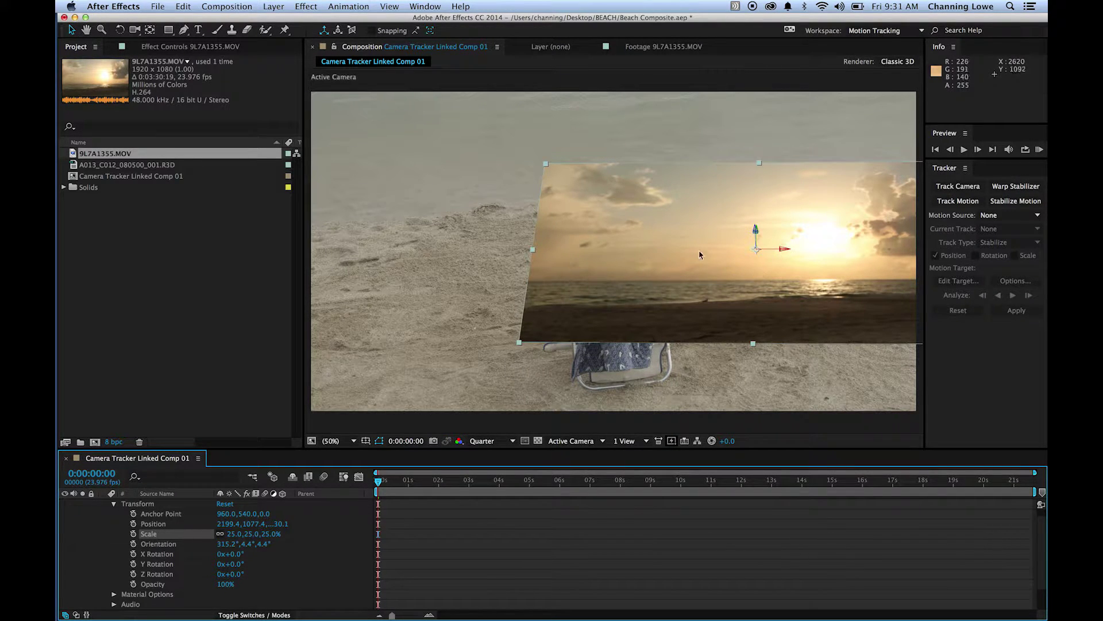
Scrub the clip to check the tracking, stop at 0:00:15:10 and raise the sunset layer until it clears the man
{"action": "scroll", "coordinate": [138, 521], "scroll_direction": "up", "scroll_amount": 1}
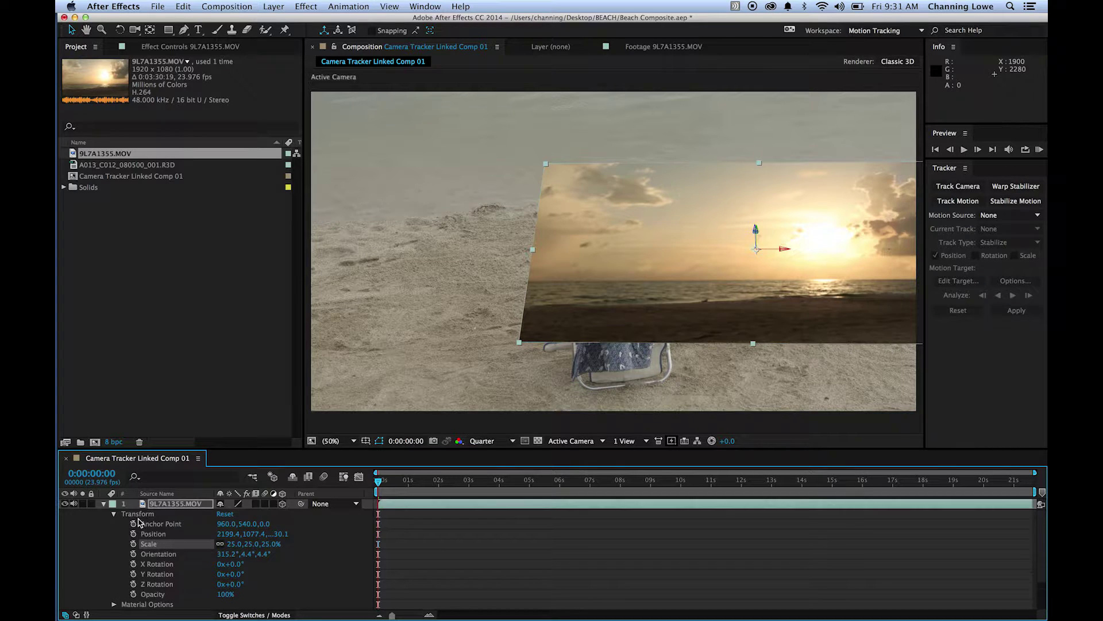
{"action": "left_click", "coordinate": [105, 504]}
{"action": "left_click_drag", "start_coordinate": [405, 490], "coordinate": [1024, 477]}
{"action": "left_click_drag", "start_coordinate": [805, 485], "coordinate": [845, 495]}
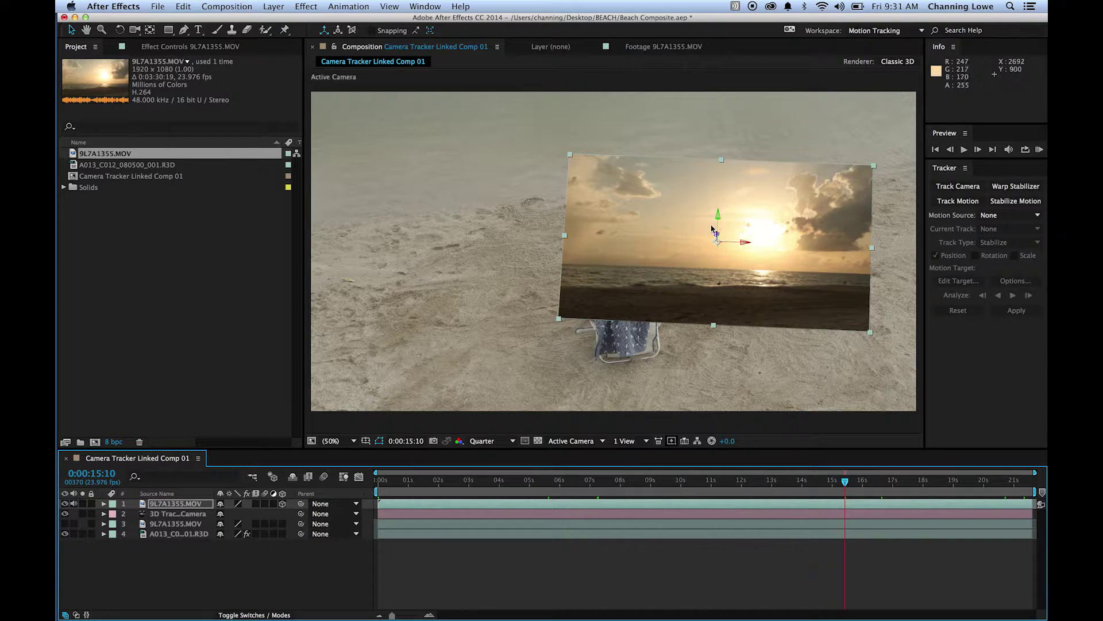
{"action": "mouse_move", "coordinate": [720, 217]}
{"action": "left_mouse_down"}
{"action": "mouse_move", "coordinate": [719, 189]}
{"action": "mouse_move", "coordinate": [725, 199]}
{"action": "left_mouse_up"}
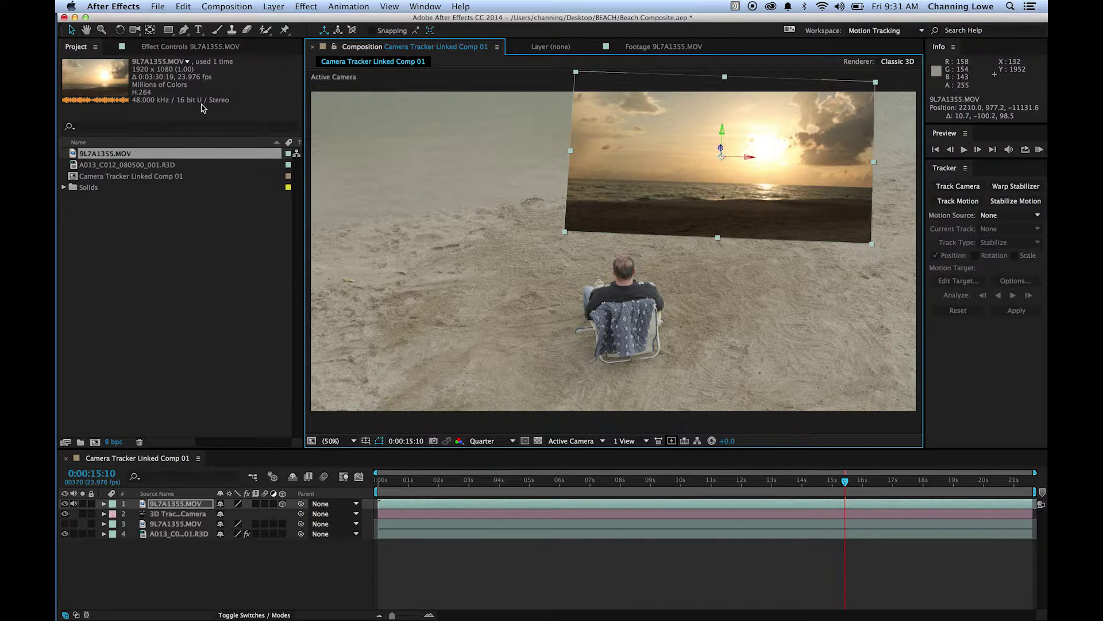
{"action": "left_click", "coordinate": [119, 30]}
{"action": "left_click_drag", "start_coordinate": [592, 118], "coordinate": [610, 109]}
{"action": "key", "text": "super+z"}
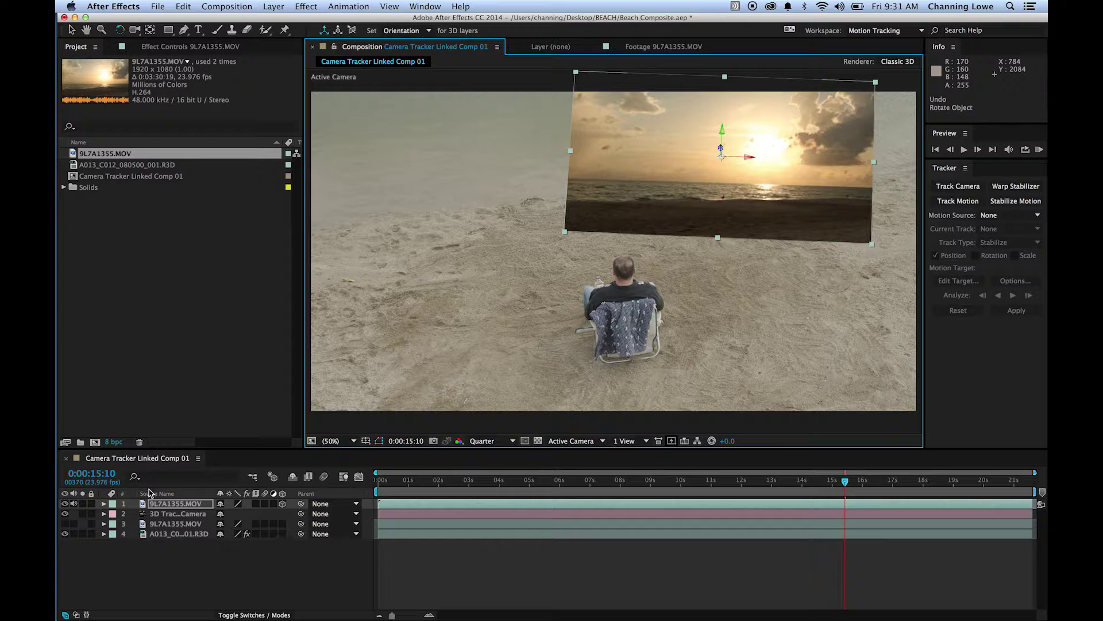
Expand the sunset layer's Transform properties and set its Z Rotation to -2° to level the horizon
{"action": "left_click", "coordinate": [104, 503]}
{"action": "left_click", "coordinate": [144, 535]}
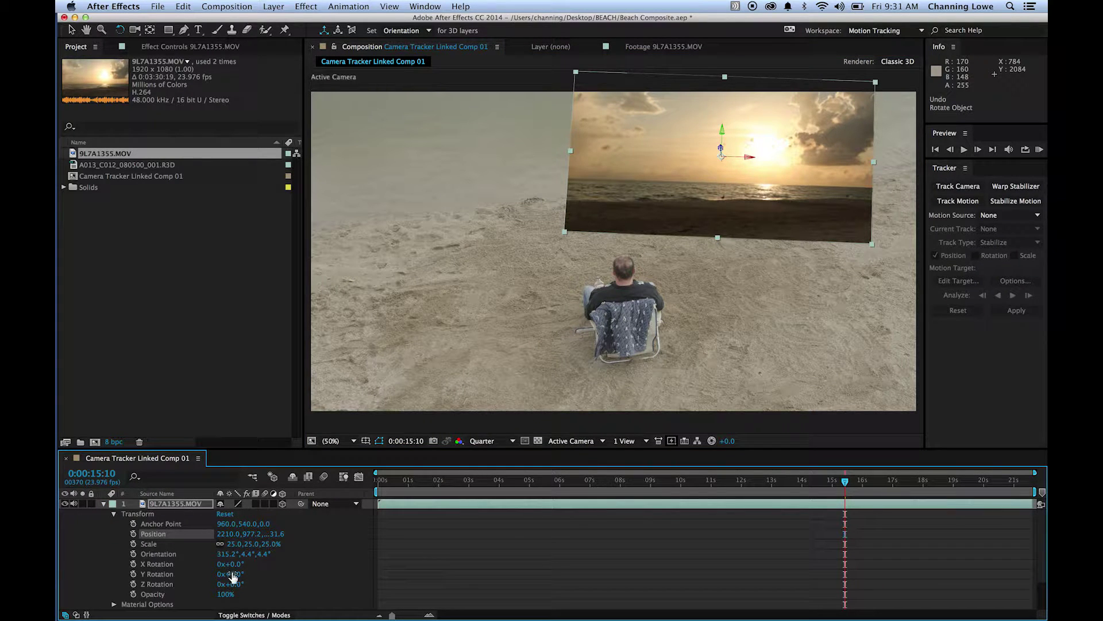
{"action": "mouse_move", "coordinate": [237, 575]}
{"action": "left_mouse_down"}
{"action": "mouse_move", "coordinate": [230, 586]}
{"action": "mouse_move", "coordinate": [243, 591]}
{"action": "left_mouse_up"}
{"action": "key", "text": "super+z"}
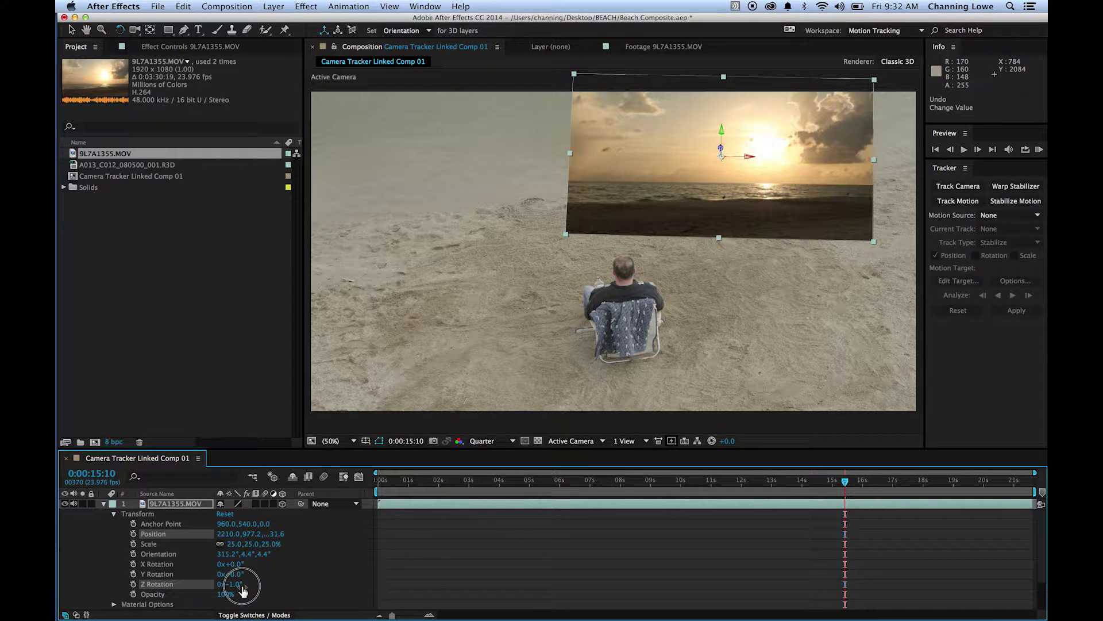
{"action": "left_click_drag", "start_coordinate": [243, 591], "coordinate": [240, 591]}
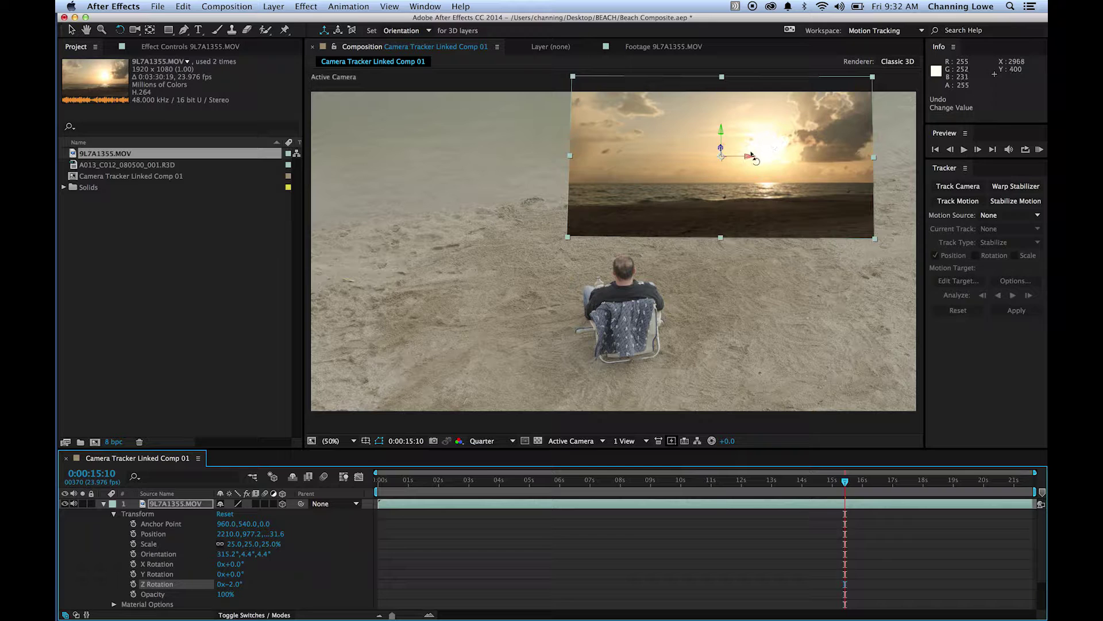
Shift the sunset layer sideways until it is centered above the man, and set its Scale to 54%
{"action": "key", "text": "v"}
{"action": "left_click_drag", "start_coordinate": [749, 158], "coordinate": [662, 157]}
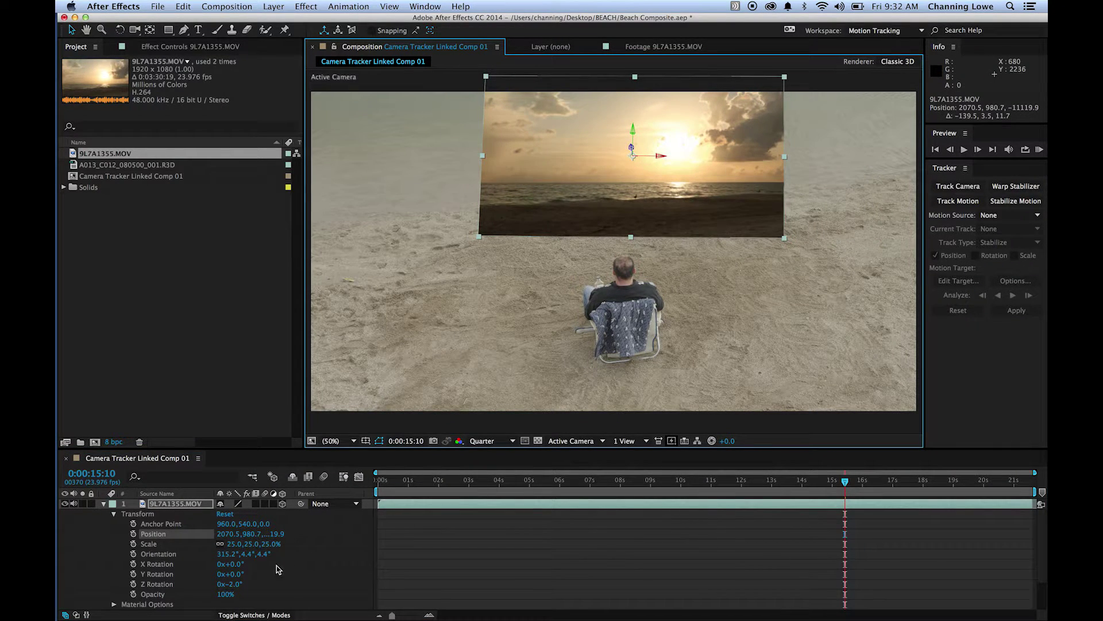
{"action": "left_click_drag", "start_coordinate": [262, 543], "coordinate": [288, 546]}
At the last frame, scale the sunset layer to 63% and move it left and up so it spans the frame's width
{"action": "left_click_drag", "start_coordinate": [849, 498], "coordinate": [1046, 484]}
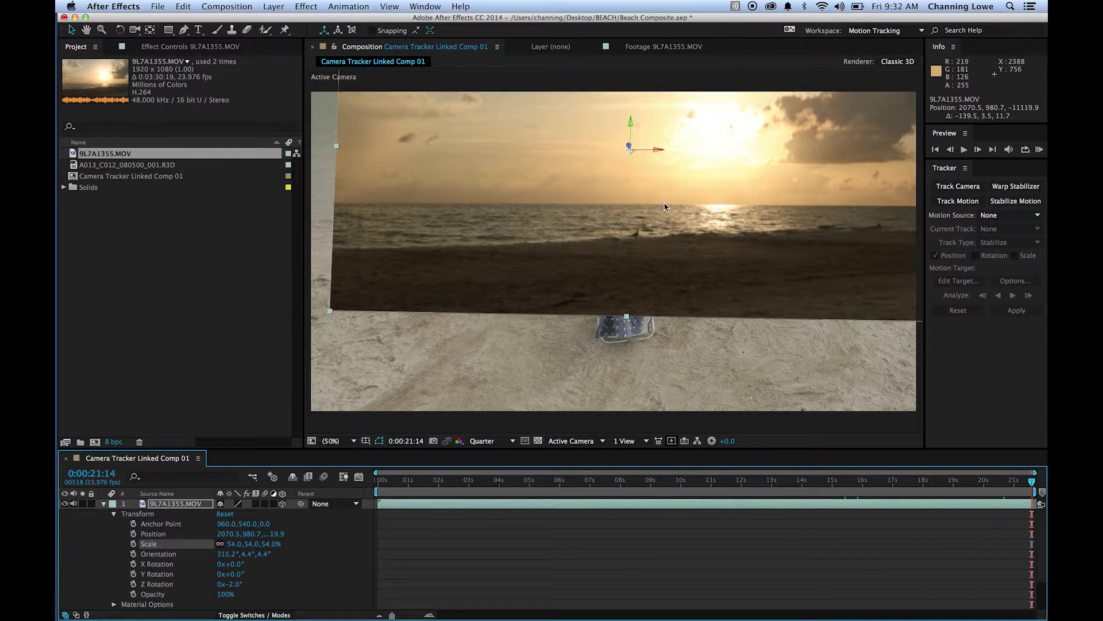
{"action": "left_click_drag", "start_coordinate": [655, 151], "coordinate": [658, 153]}
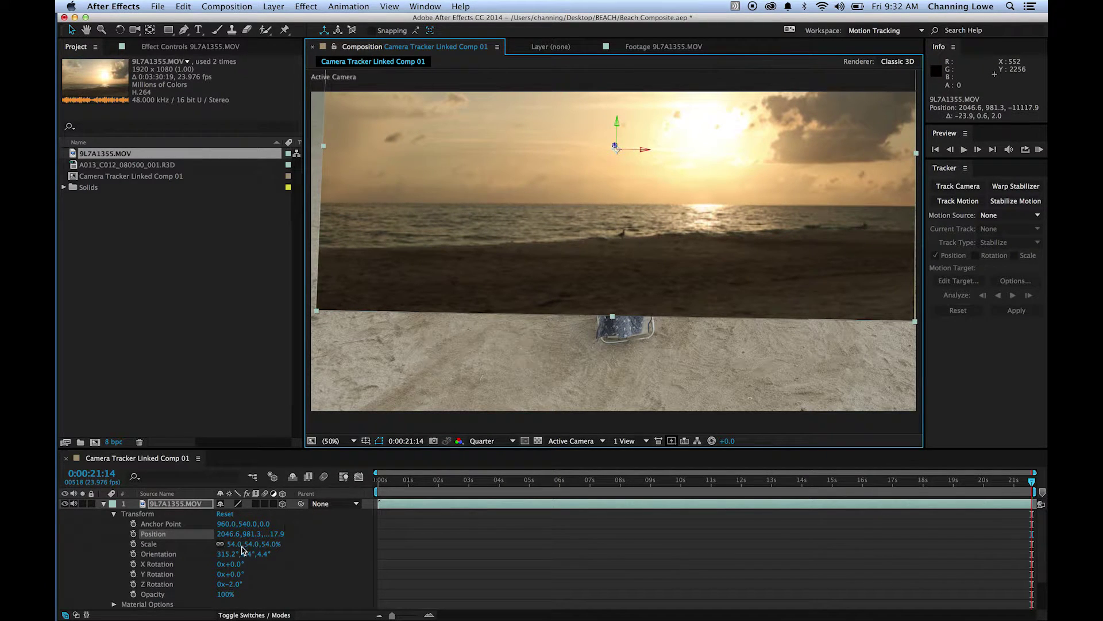
{"action": "left_click_drag", "start_coordinate": [265, 544], "coordinate": [277, 549]}
{"action": "left_click_drag", "start_coordinate": [617, 138], "coordinate": [617, 117]}
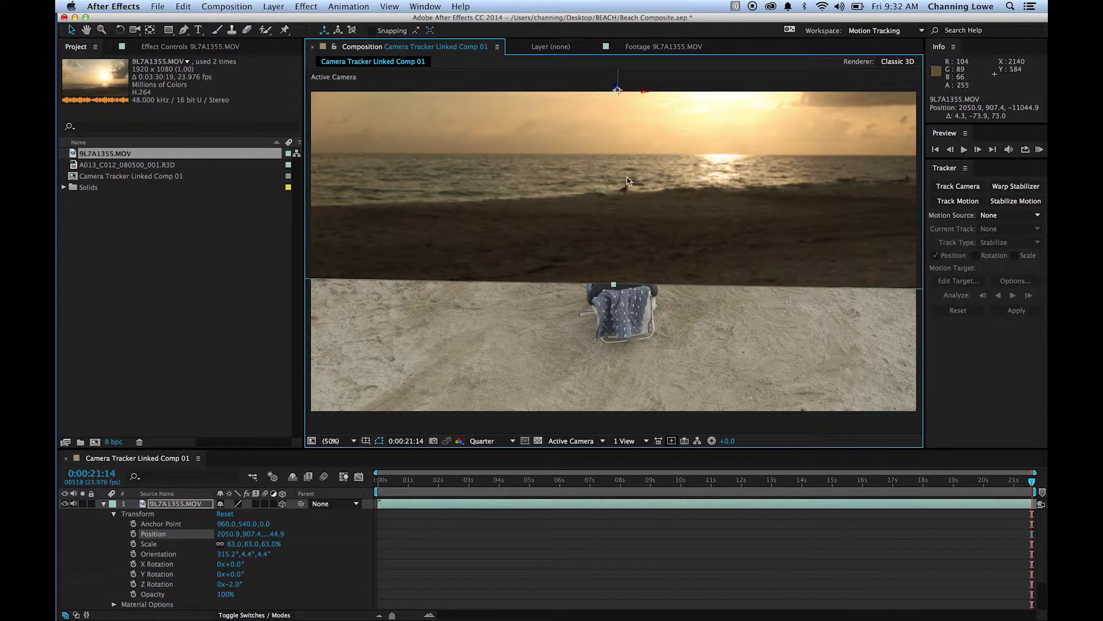
Set the sunset layer's Z Rotation to -3° and collapse its properties
{"action": "left_click_drag", "start_coordinate": [225, 586], "coordinate": [233, 586]}
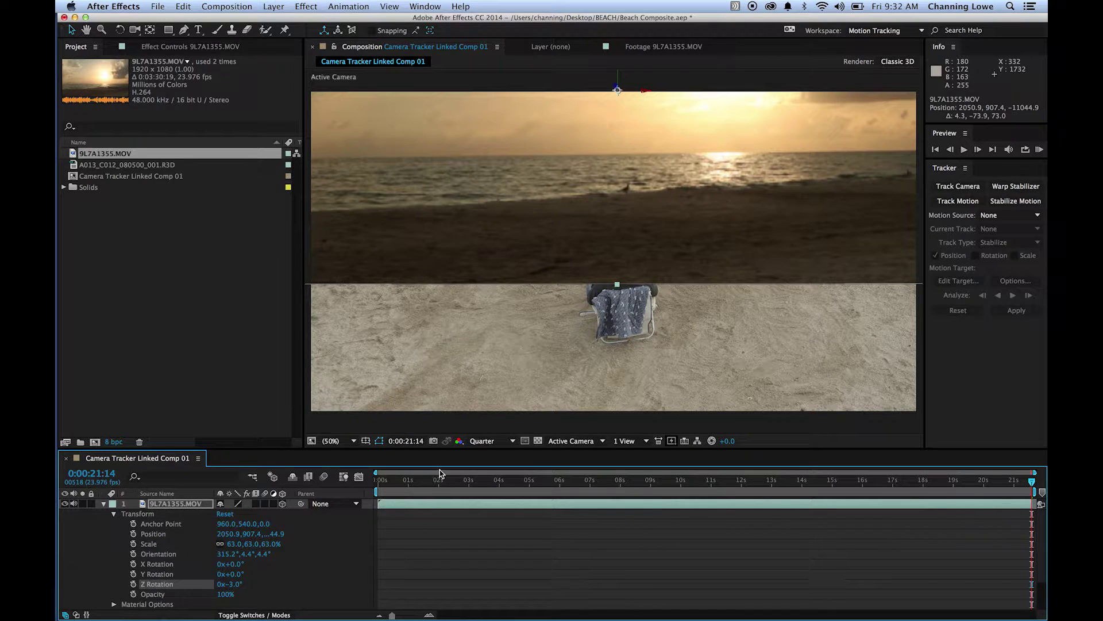
{"action": "left_click", "coordinate": [105, 504]}
{"action": "left_click", "coordinate": [131, 562]}
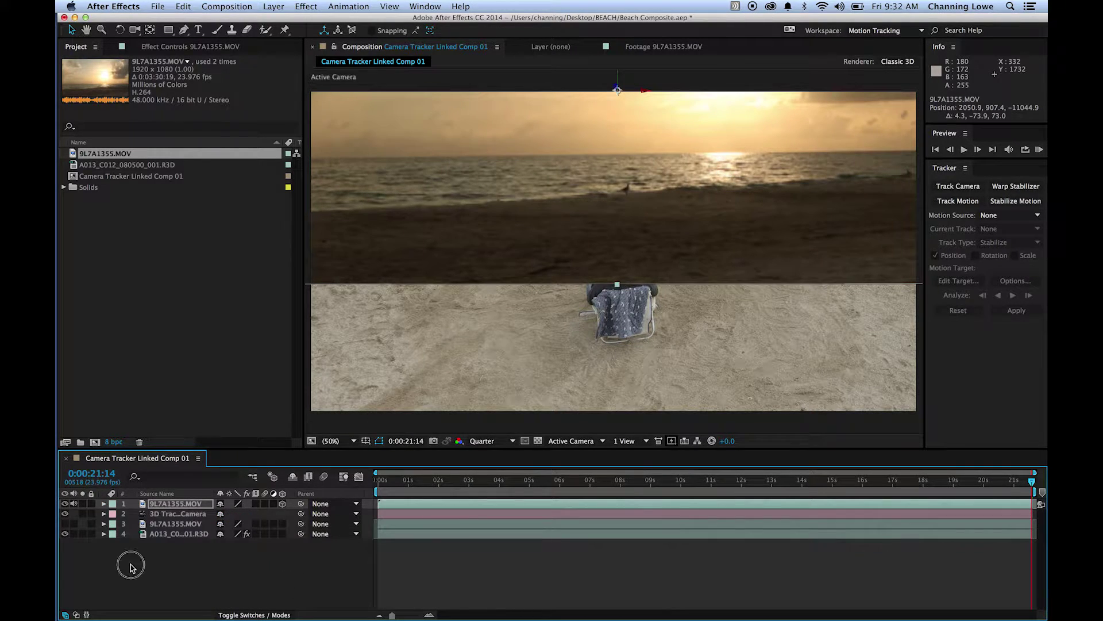
Open the top sunset layer in its own Layer viewer, with empty space around the whole image
{"action": "left_click", "coordinate": [178, 504]}
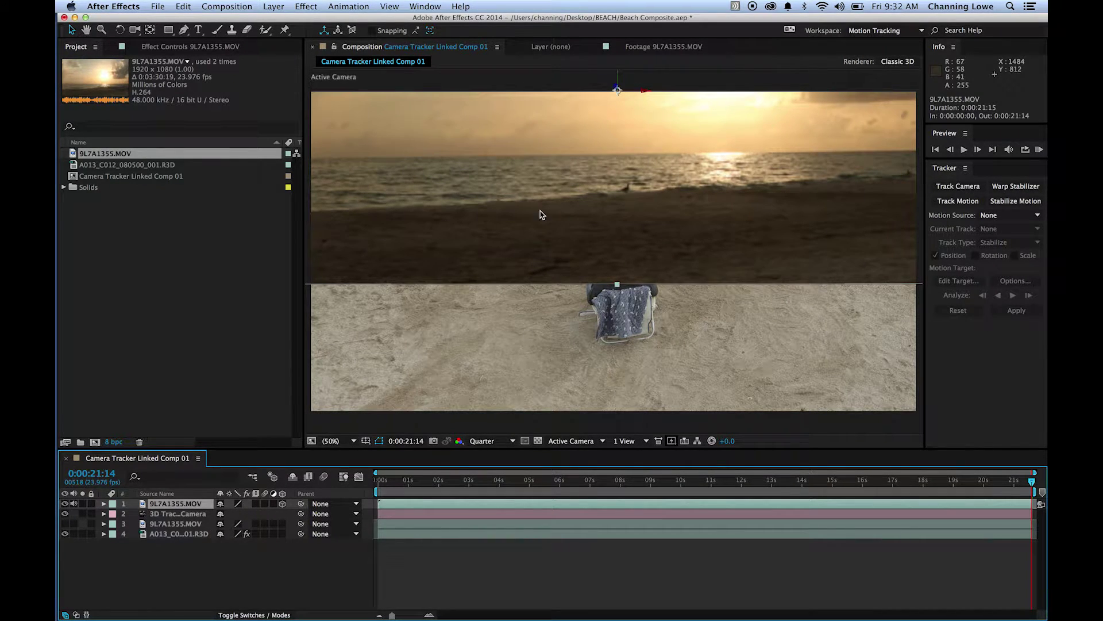
{"action": "double_click", "coordinate": [151, 504]}
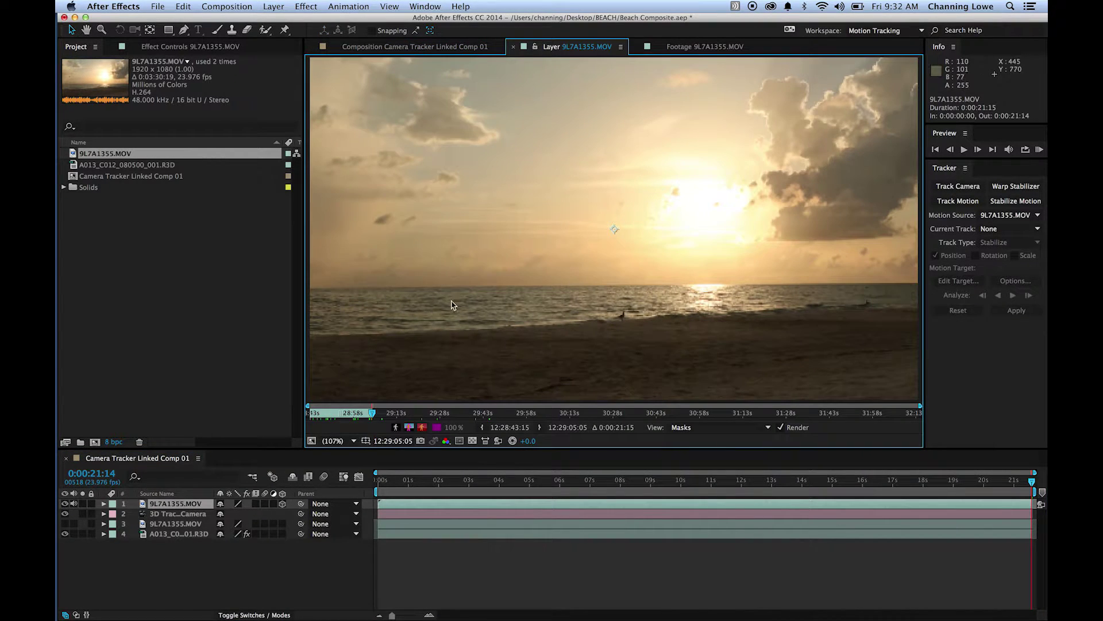
{"action": "scroll", "coordinate": [561, 298], "scroll_direction": "down", "scroll_amount": 1}
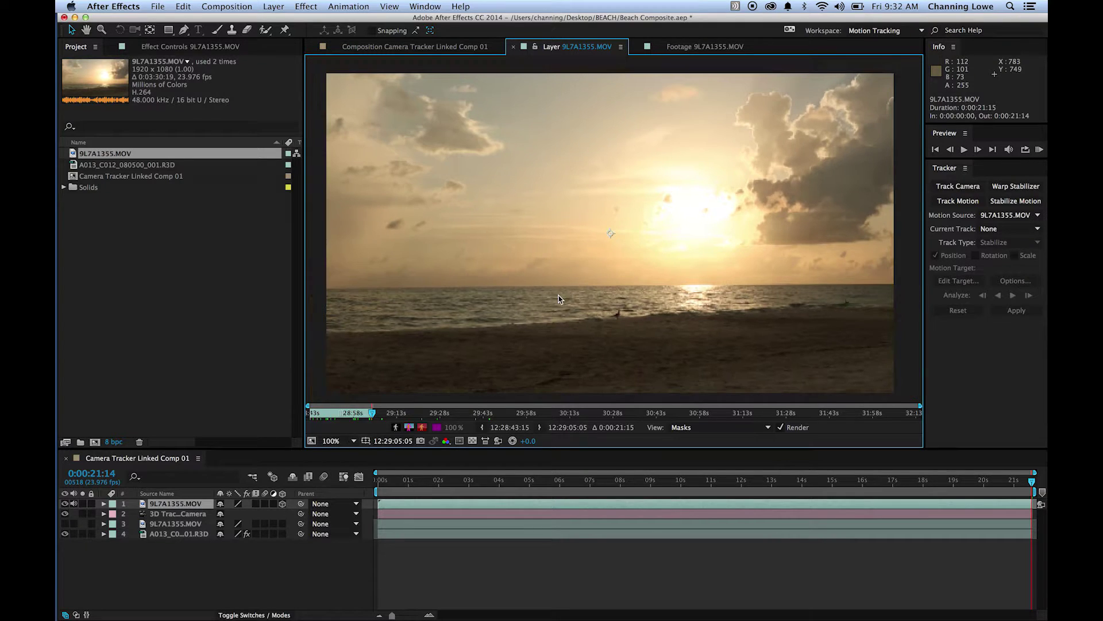
{"action": "scroll", "coordinate": [560, 299], "scroll_direction": "down", "scroll_amount": 2}
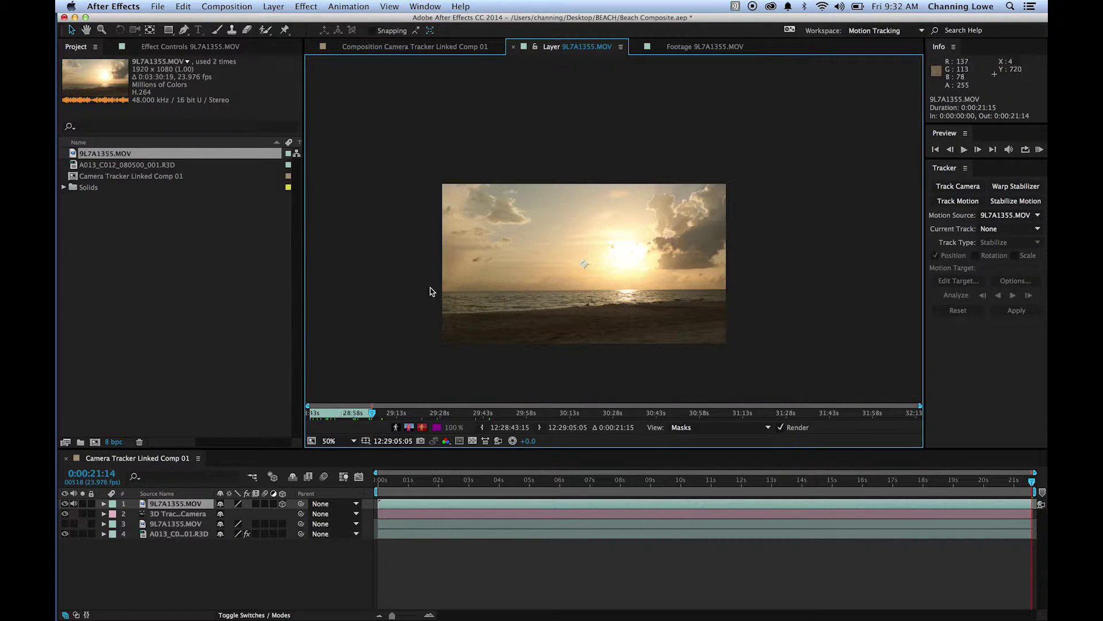
Draw a closed Pen tool mask around the sky, sea and wet shoreline, cutting off the lower sand of the sunset layer
{"action": "left_click", "coordinate": [183, 30]}
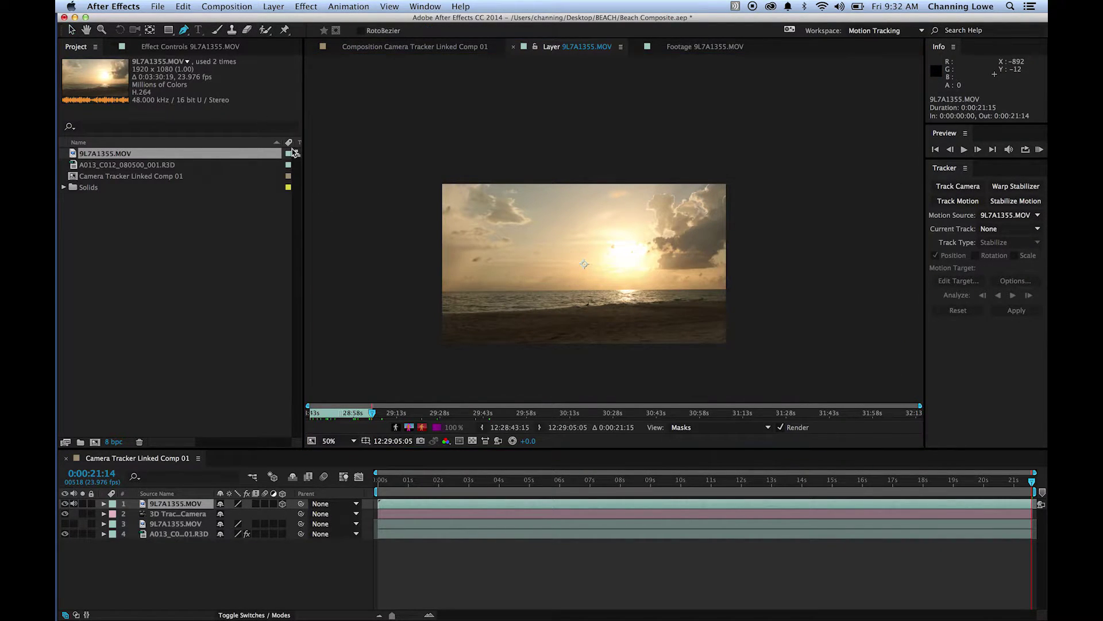
{"action": "left_click", "coordinate": [432, 324]}
{"action": "left_click_drag", "start_coordinate": [533, 318], "coordinate": [549, 317]}
{"action": "left_click", "coordinate": [621, 312]}
{"action": "left_click_drag", "start_coordinate": [686, 311], "coordinate": [704, 311]}
{"action": "left_click_drag", "start_coordinate": [732, 310], "coordinate": [740, 309]}
{"action": "left_click_drag", "start_coordinate": [749, 255], "coordinate": [739, 190]}
{"action": "left_click", "coordinate": [738, 173]}
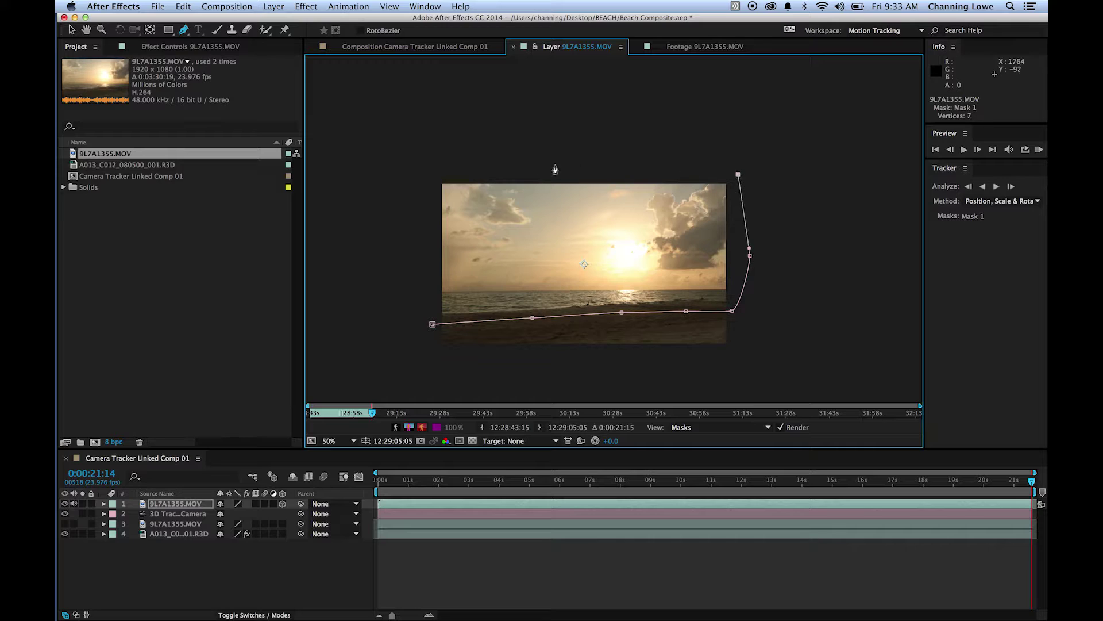
{"action": "left_click", "coordinate": [433, 168]}
{"action": "left_click", "coordinate": [432, 325]}
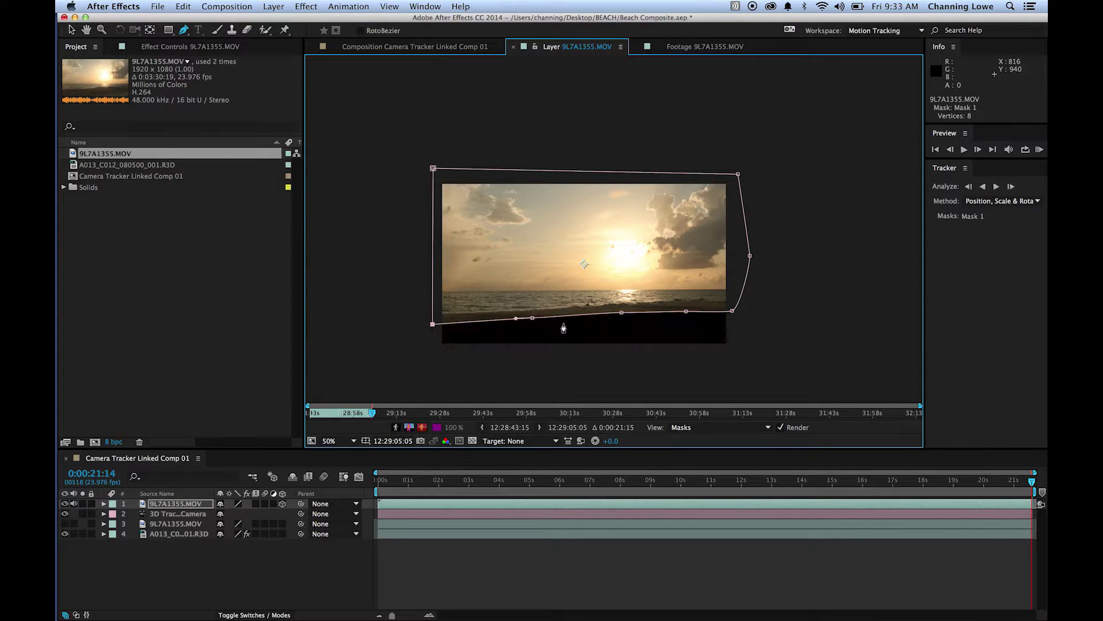
Check the masked sunset in the Camera Tracker Linked Comp 01 composition by playing it from the first frame
{"action": "left_click", "coordinate": [435, 49]}
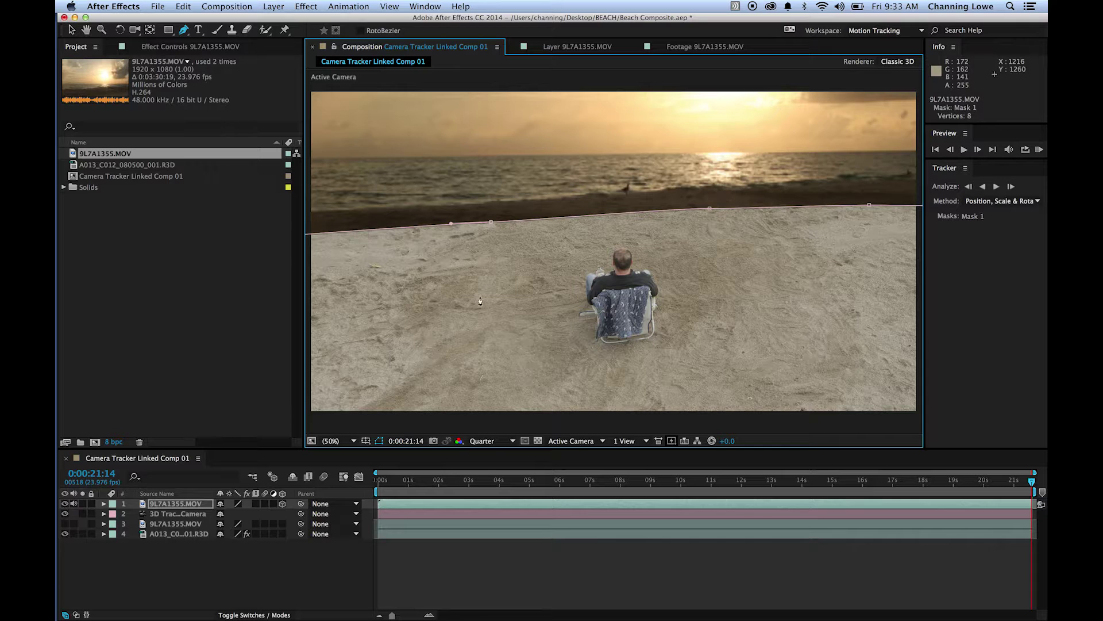
{"action": "left_click_drag", "start_coordinate": [403, 485], "coordinate": [350, 552]}
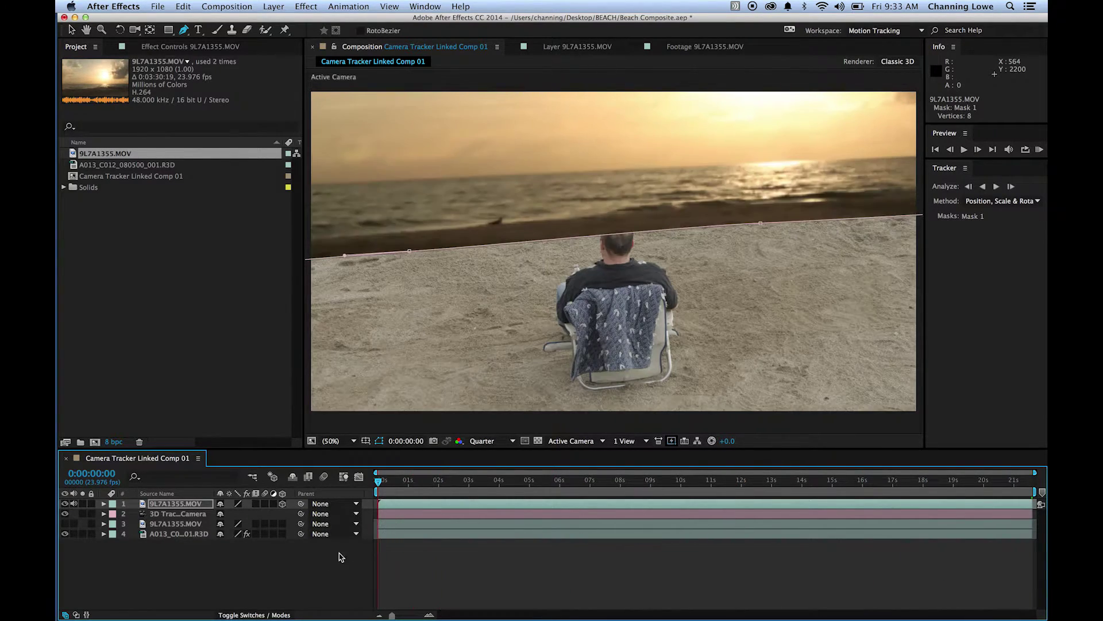
{"action": "left_click", "coordinate": [351, 553]}
{"action": "key", "text": "space"}
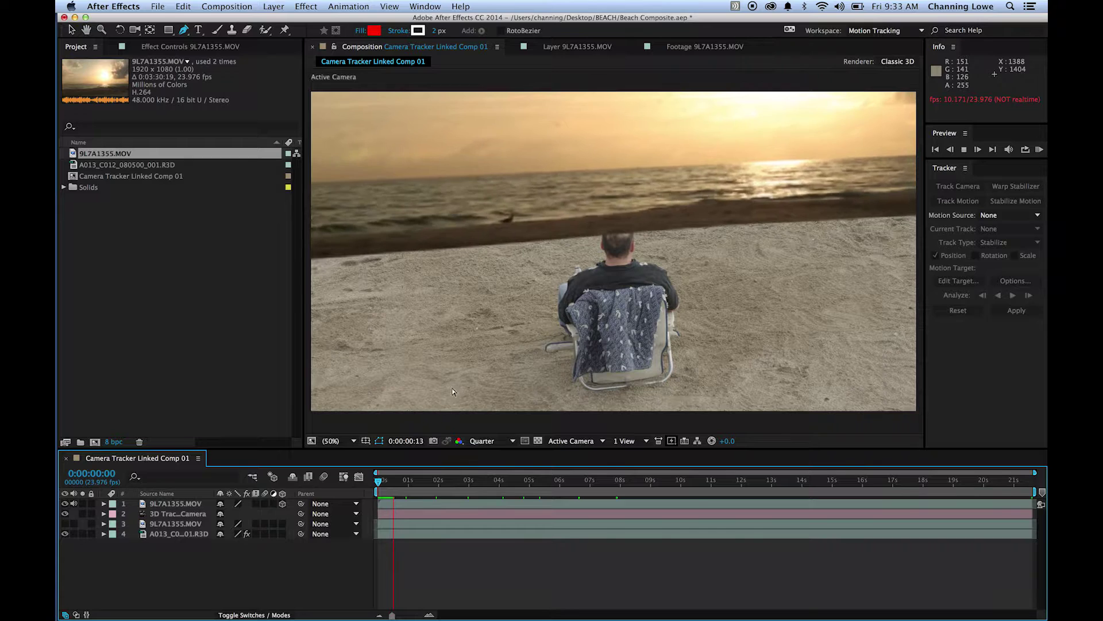
{"action": "key", "text": "space"}
{"action": "left_click_drag", "start_coordinate": [401, 481], "coordinate": [375, 486]}
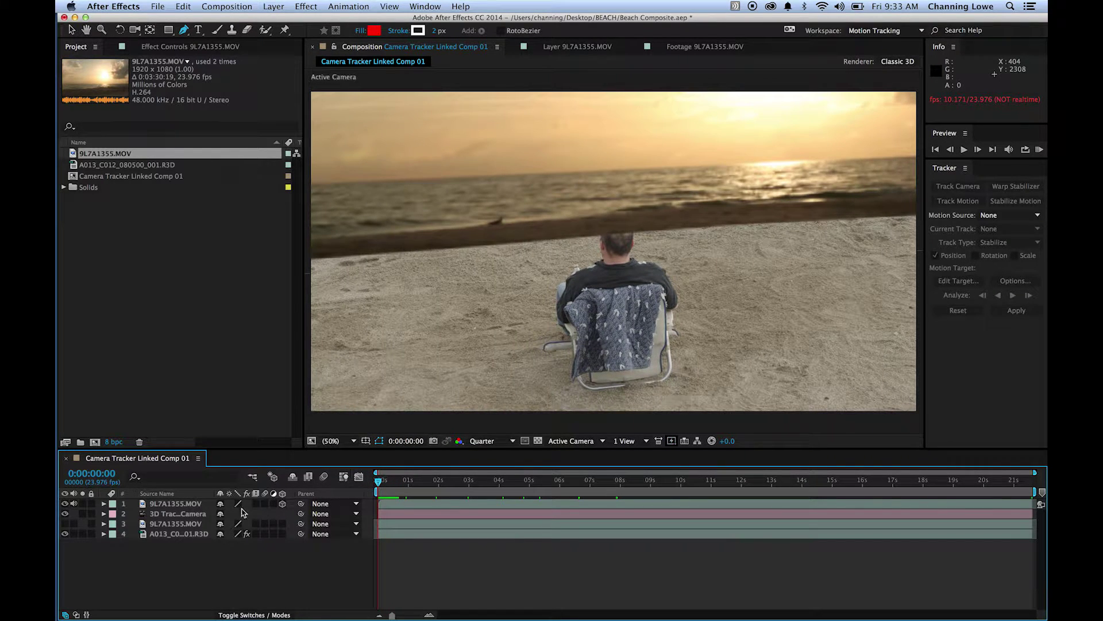
Shift the top sunset layer earlier to an in point of -0:00:15:11 and extend its end to the composition's last frame
{"action": "left_click", "coordinate": [193, 504]}
{"action": "left_click_drag", "start_coordinate": [628, 507], "coordinate": [334, 507]}
{"action": "left_click_drag", "start_coordinate": [553, 503], "coordinate": [373, 506]}
{"action": "left_click_drag", "start_coordinate": [568, 505], "coordinate": [1033, 505]}
Preview the retimed composite near the beginning, the middle and the end of the composition
{"action": "left_click_drag", "start_coordinate": [465, 489], "coordinate": [373, 483]}
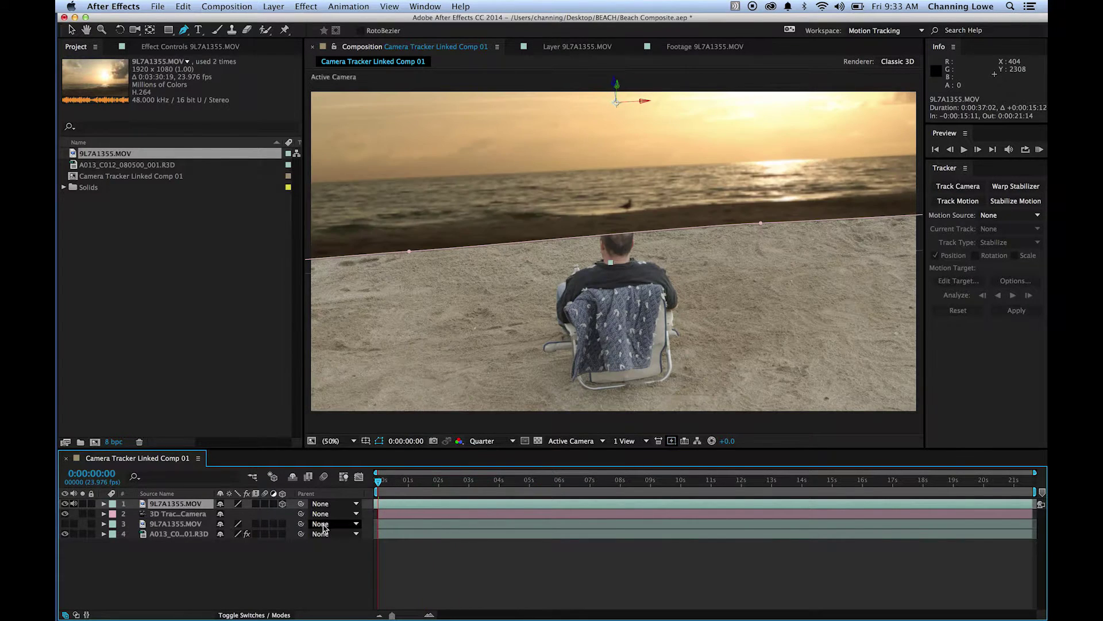
{"action": "left_click", "coordinate": [304, 554]}
{"action": "key", "text": "space"}
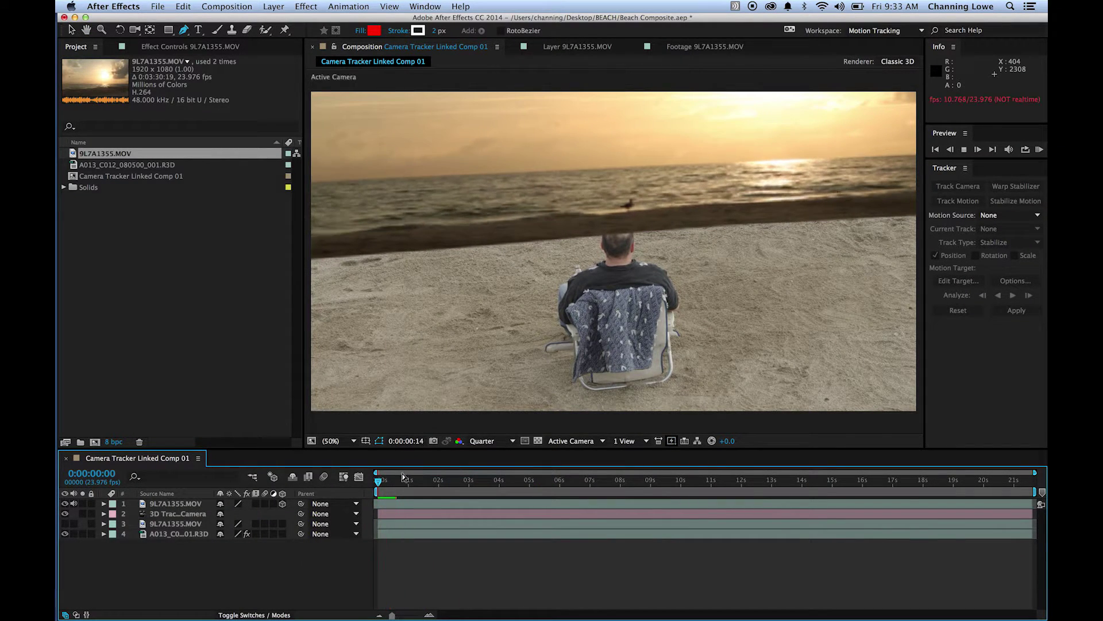
{"action": "key", "text": "space"}
{"action": "key", "text": "space"}
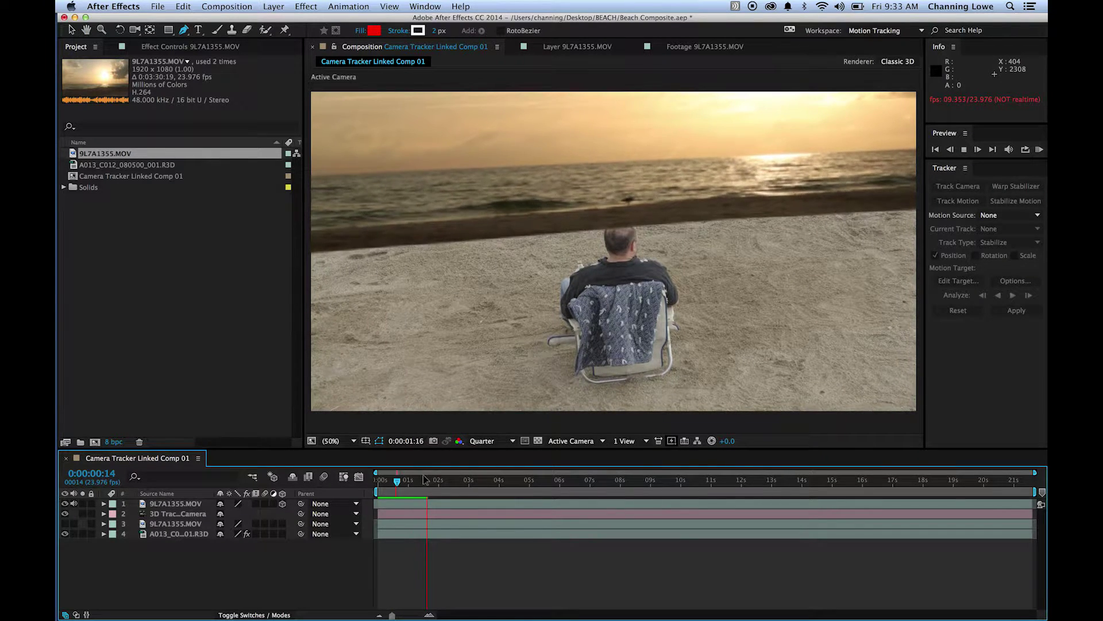
{"action": "left_click_drag", "start_coordinate": [442, 486], "coordinate": [1033, 498]}
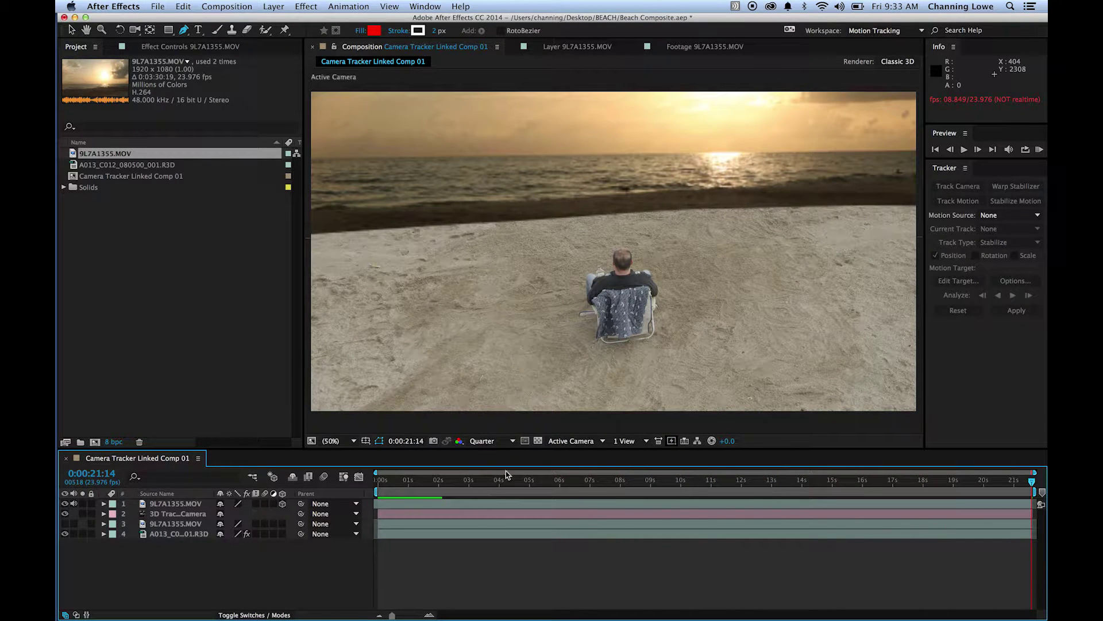
{"action": "left_click_drag", "start_coordinate": [477, 480], "coordinate": [334, 483]}
{"action": "key", "text": "space"}
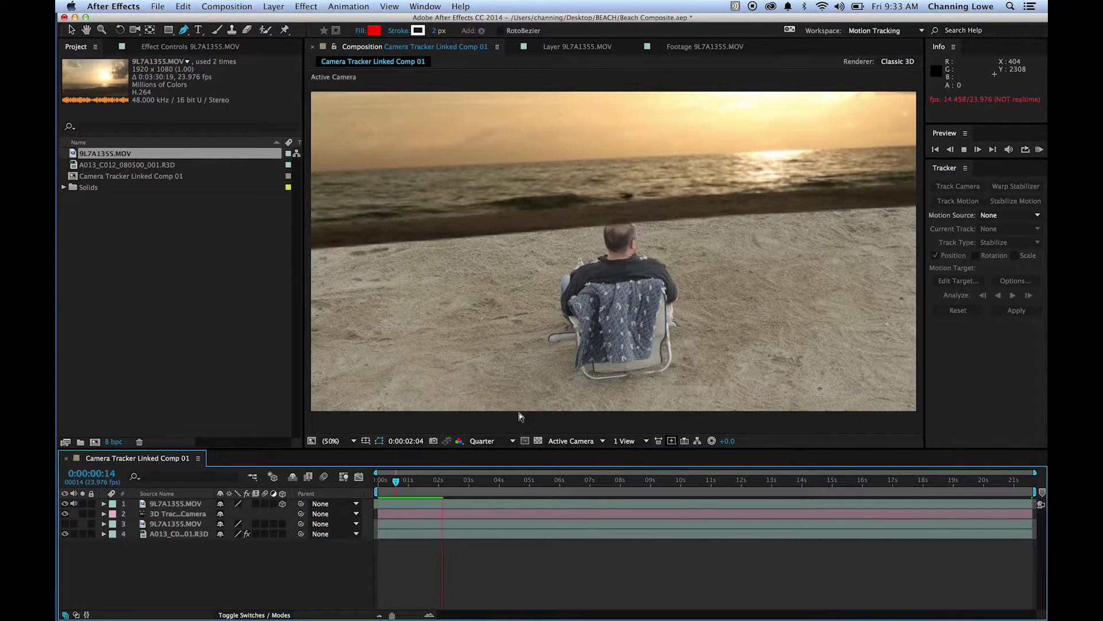
{"action": "left_click_drag", "start_coordinate": [460, 482], "coordinate": [648, 483]}
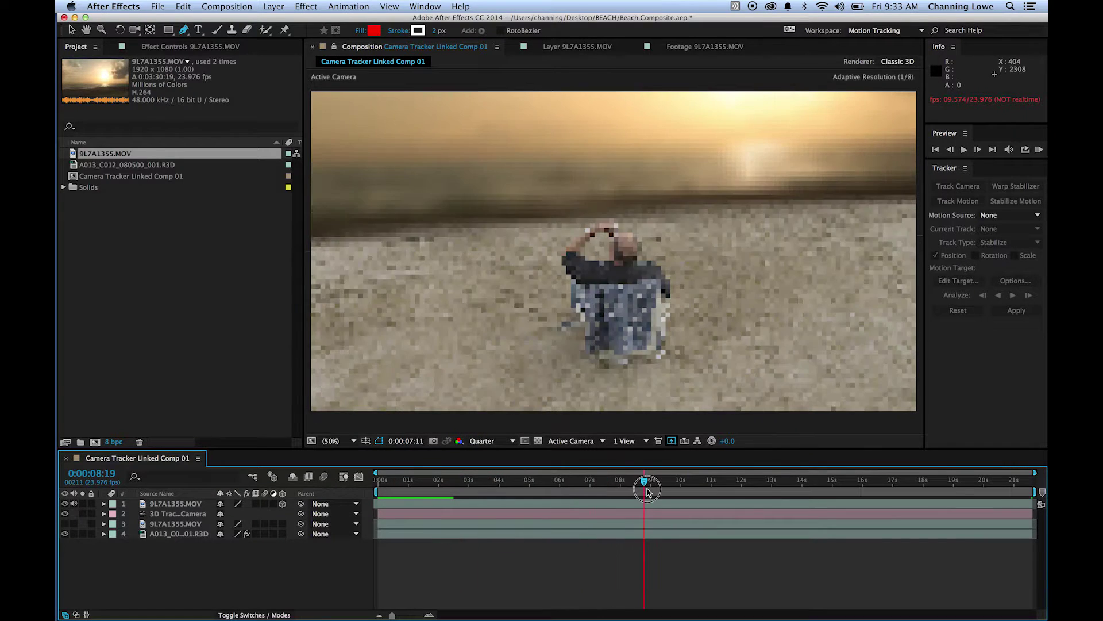
{"action": "key", "text": "space"}
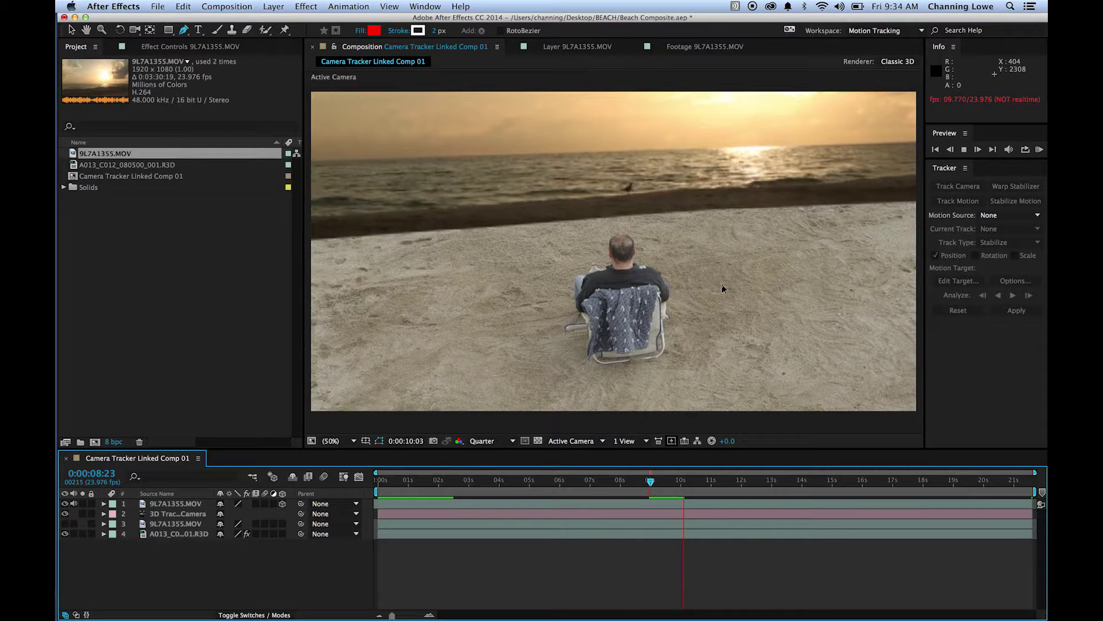
{"action": "left_click_drag", "start_coordinate": [779, 484], "coordinate": [1041, 495]}
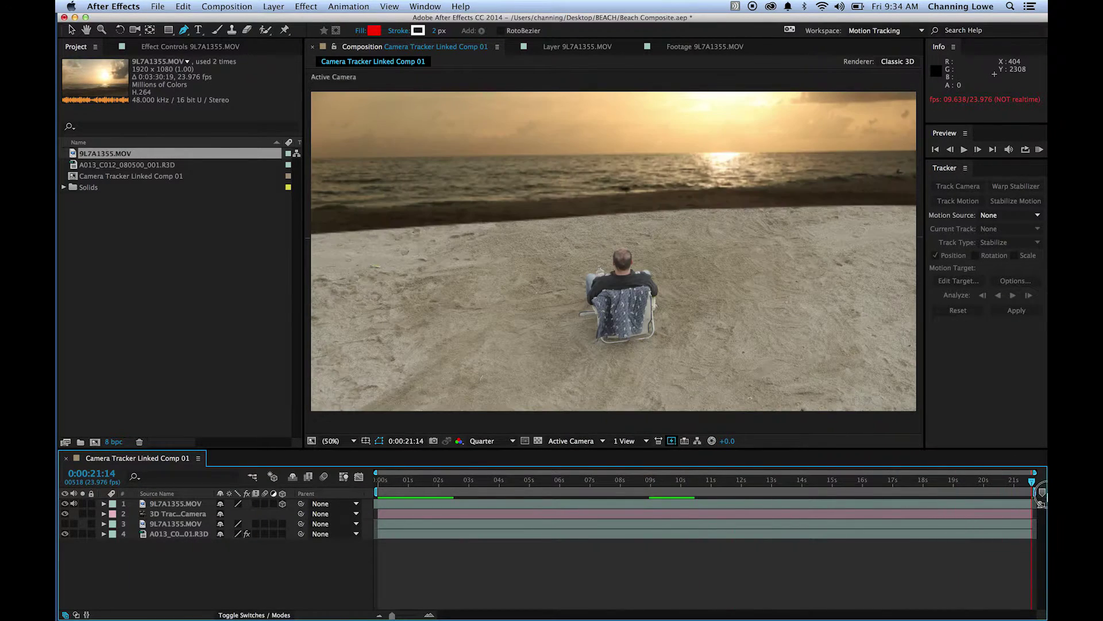
Set the top sunset layer's Z Rotation to -2° and collapse its properties
{"action": "left_click", "coordinate": [174, 503]}
{"action": "left_click", "coordinate": [103, 504]}
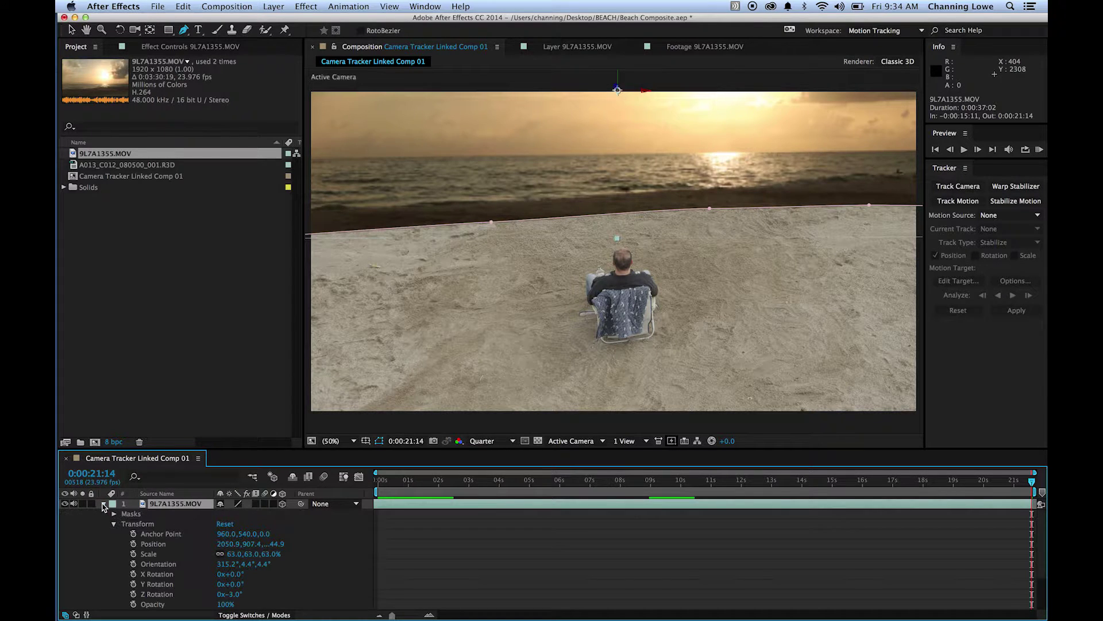
{"action": "scroll", "coordinate": [169, 573], "scroll_direction": "down", "scroll_amount": 1}
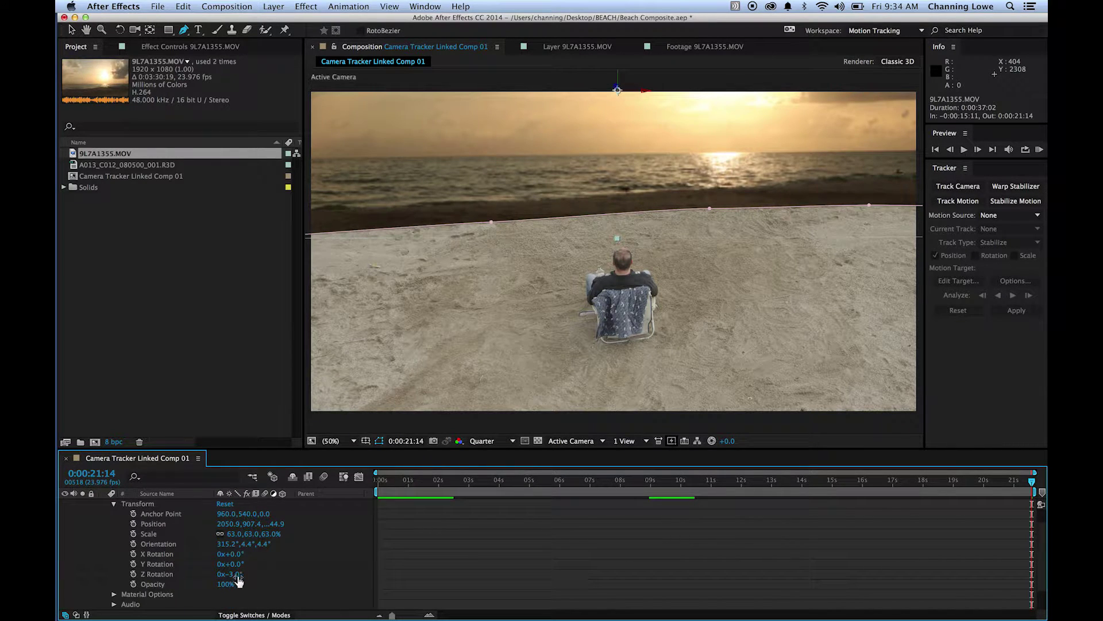
{"action": "left_click", "coordinate": [236, 574]}
{"action": "type", "text": "-2"}
{"action": "key", "text": "Return"}
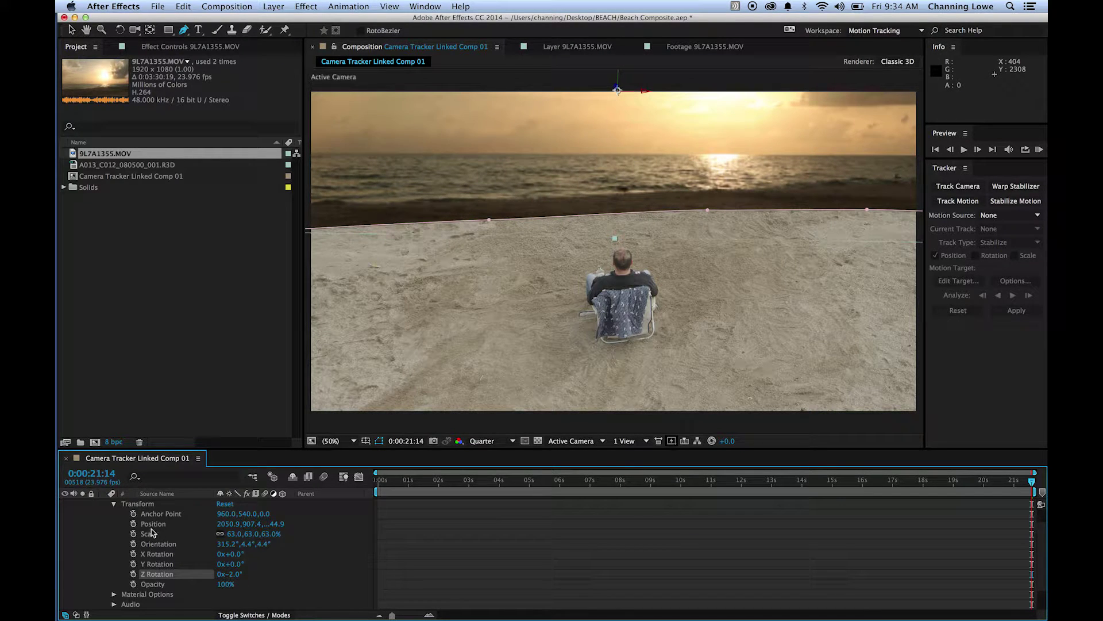
{"action": "left_click", "coordinate": [112, 505]}
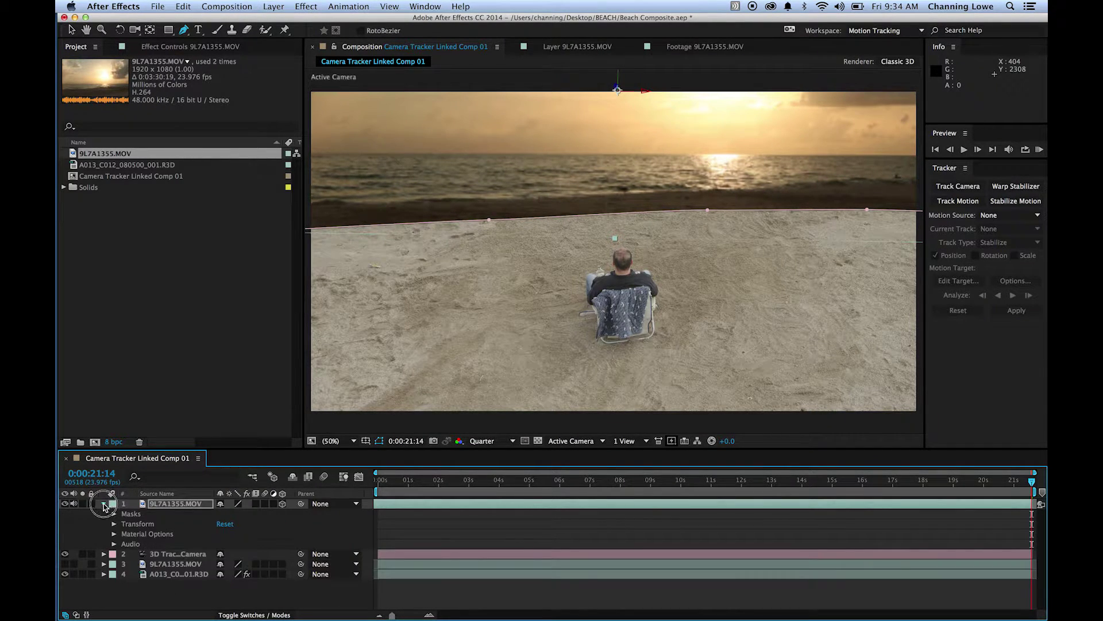
{"action": "left_click", "coordinate": [104, 504]}
{"action": "left_click", "coordinate": [185, 589]}
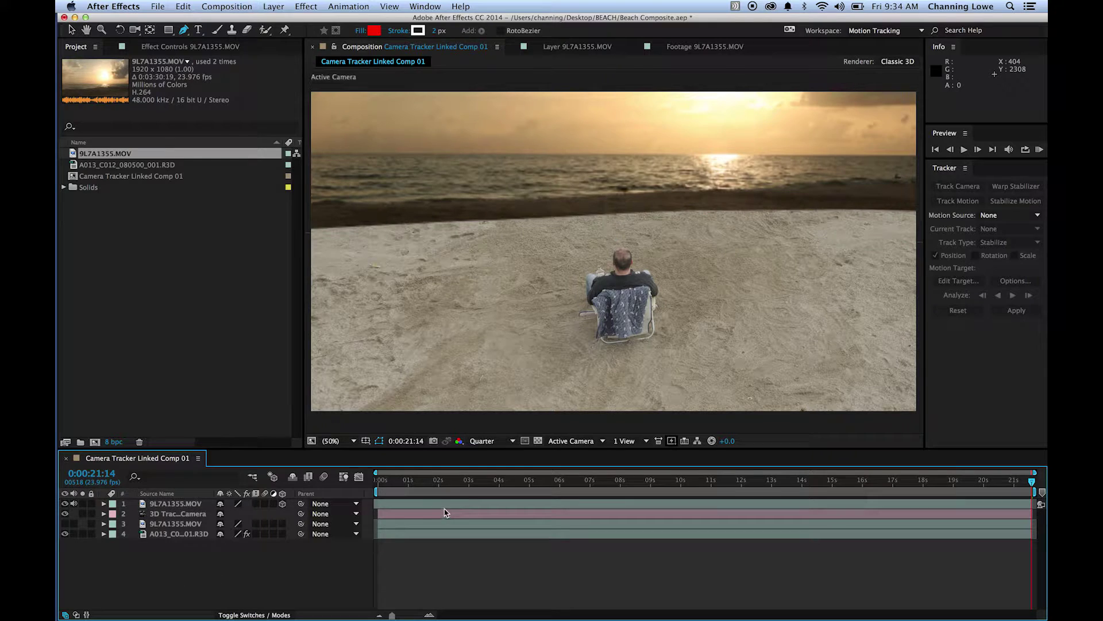
Set the Mask Feather of Mask 1 on the sunset layer to 20 pixels and collapse the layer
{"action": "left_click", "coordinate": [180, 505]}
{"action": "left_click", "coordinate": [99, 506]}
{"action": "left_click", "coordinate": [104, 504]}
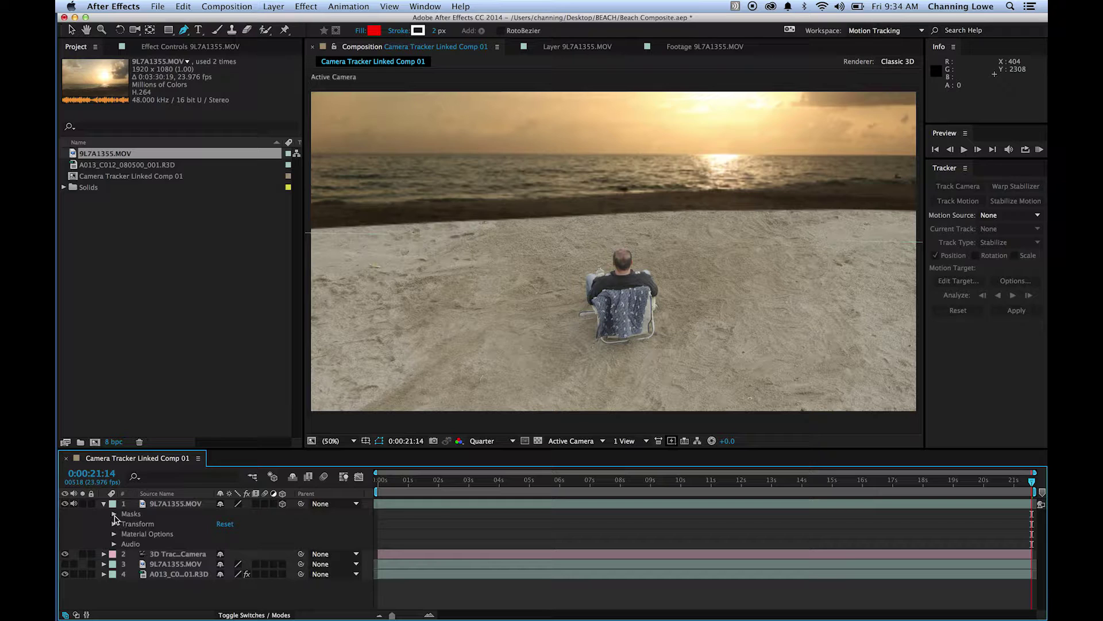
{"action": "left_click", "coordinate": [114, 514]}
{"action": "left_click", "coordinate": [124, 523]}
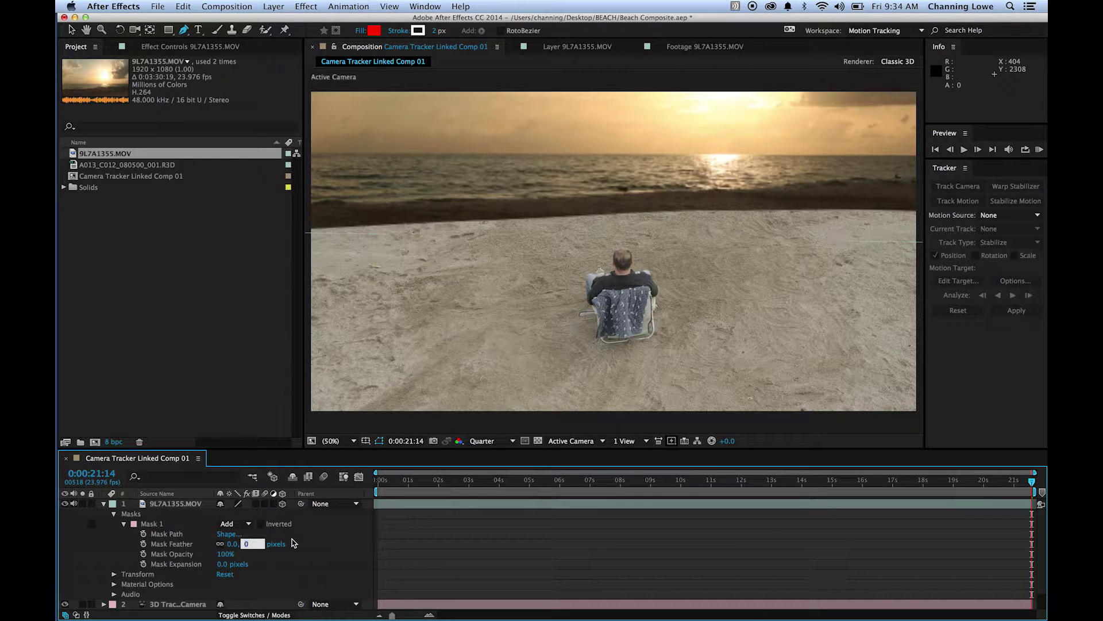
{"action": "key", "text": "Return"}
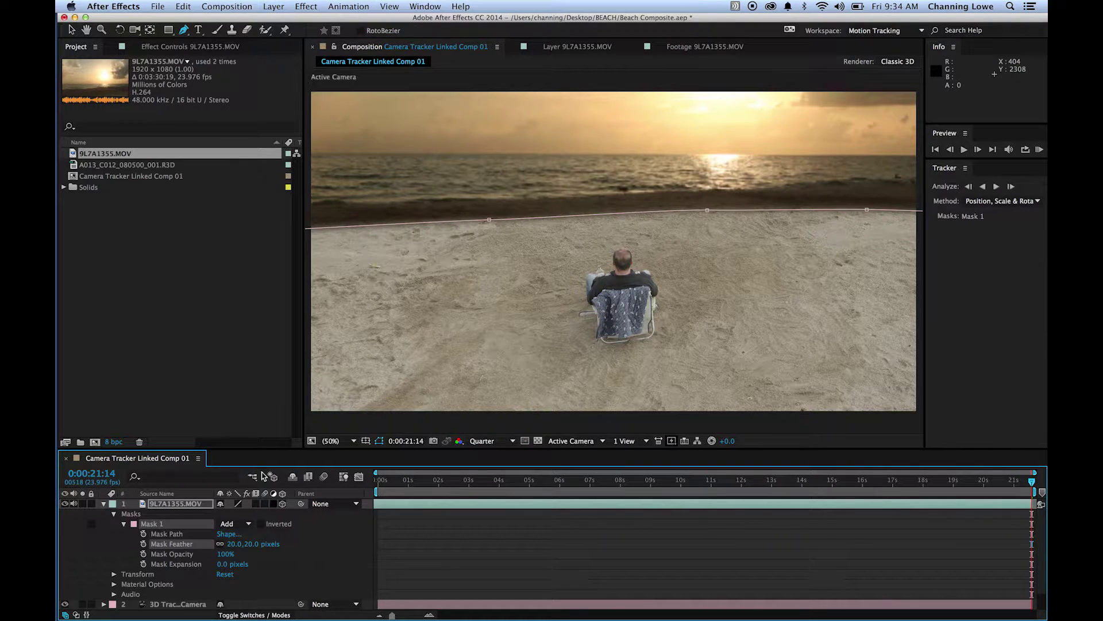
{"action": "left_click", "coordinate": [228, 393]}
{"action": "left_click", "coordinate": [104, 503]}
{"action": "left_click", "coordinate": [167, 586]}
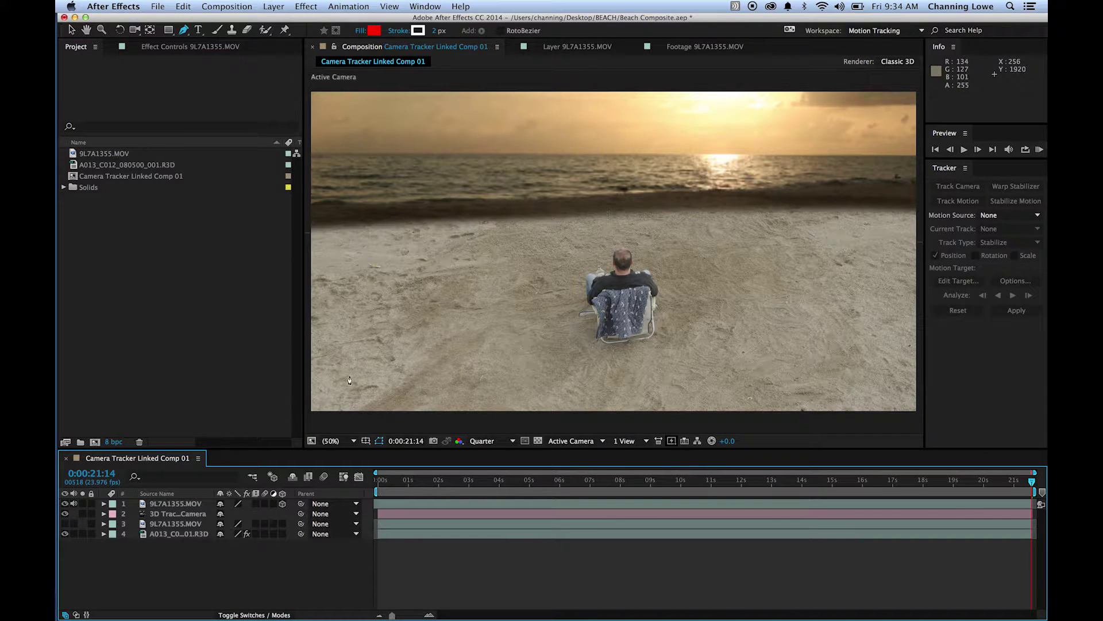
Set Mask 1's feather on the sunset layer to 36 pixels, collapse the layer and deselect it
{"action": "left_click", "coordinate": [105, 506]}
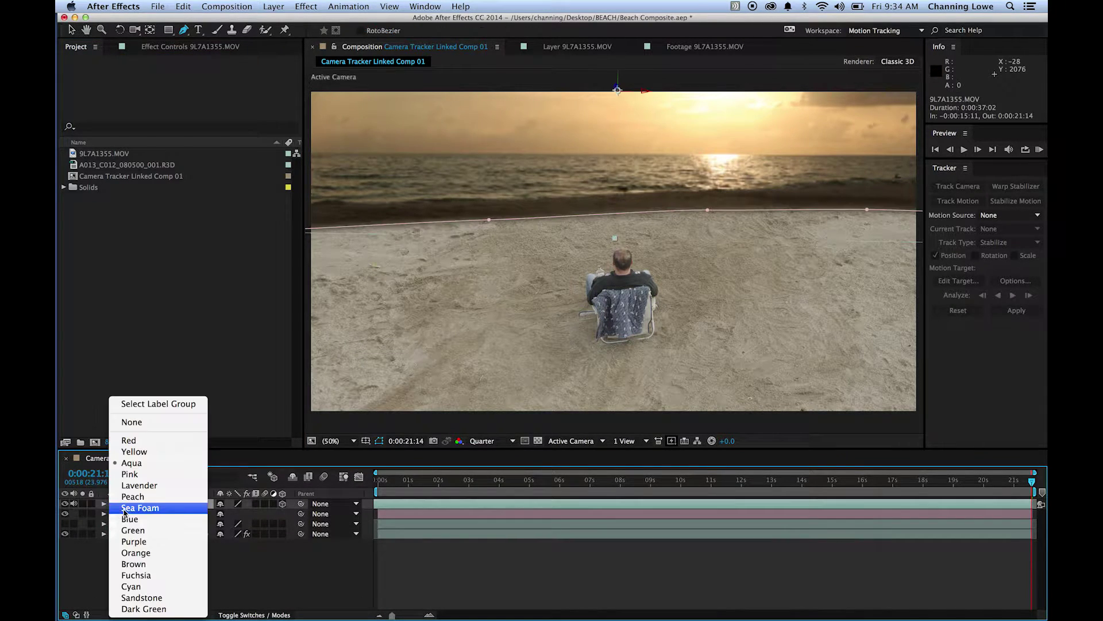
{"action": "left_click", "coordinate": [76, 562]}
{"action": "left_click", "coordinate": [103, 504]}
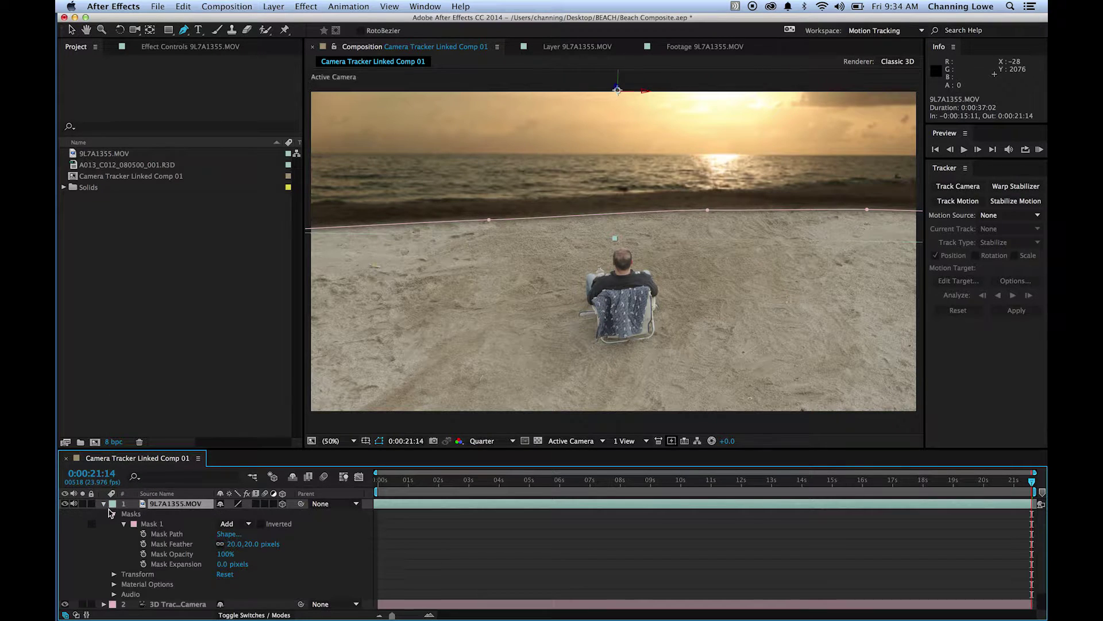
{"action": "left_click_drag", "start_coordinate": [254, 553], "coordinate": [269, 551]}
{"action": "left_click", "coordinate": [216, 357]}
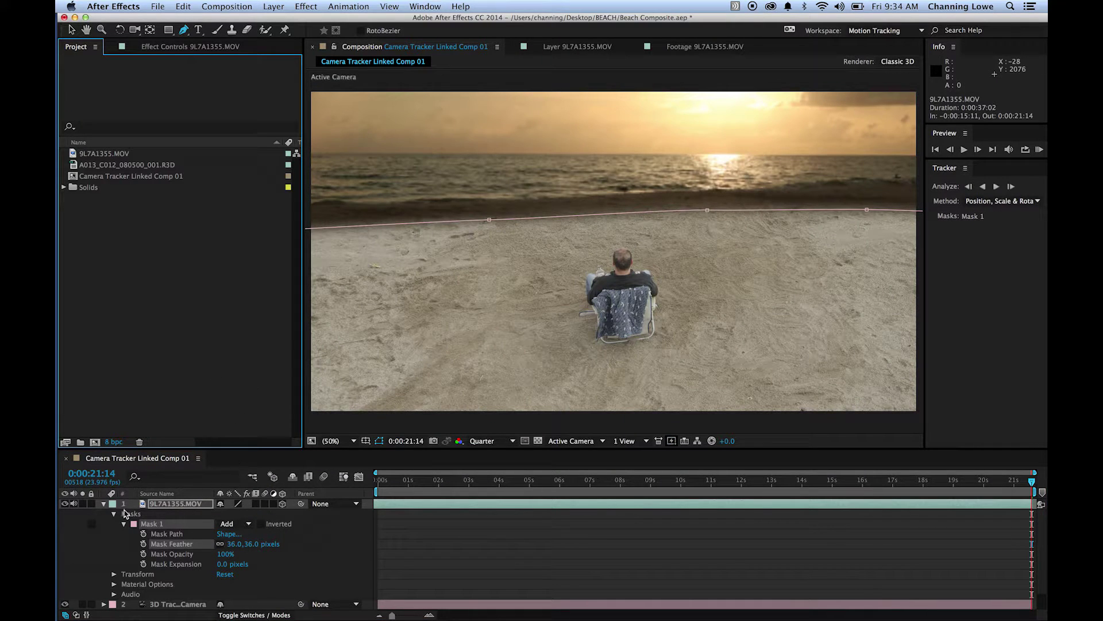
{"action": "left_click", "coordinate": [103, 504]}
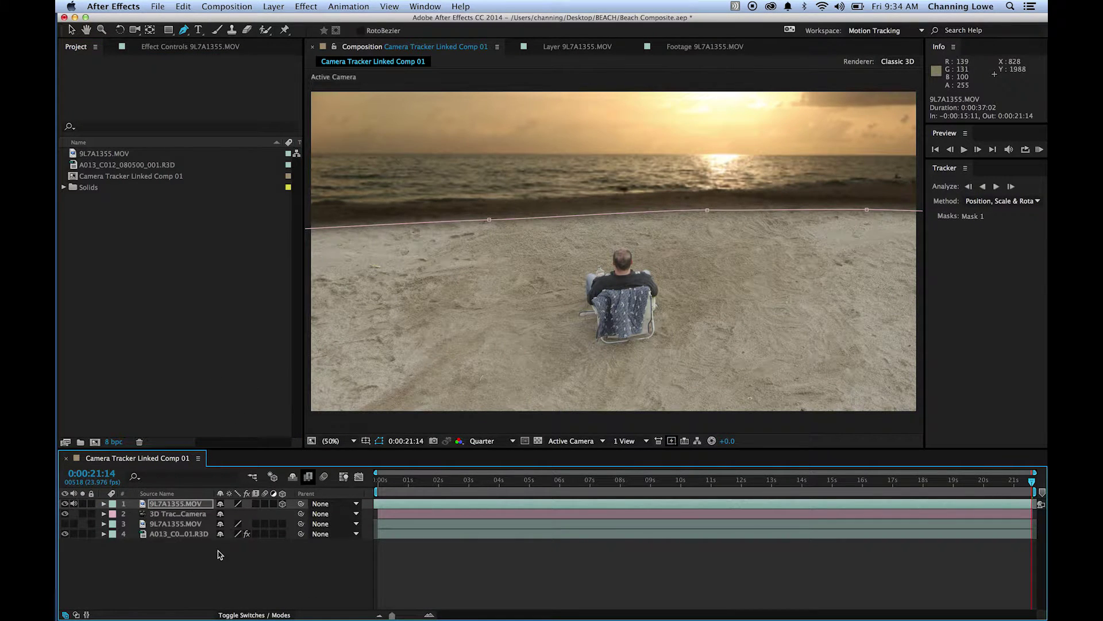
{"action": "left_click", "coordinate": [198, 566]}
Preview the feathered shoreline from the first frame and scrub to the end of the composition
{"action": "left_click_drag", "start_coordinate": [610, 482], "coordinate": [320, 473]}
{"action": "key", "text": "space"}
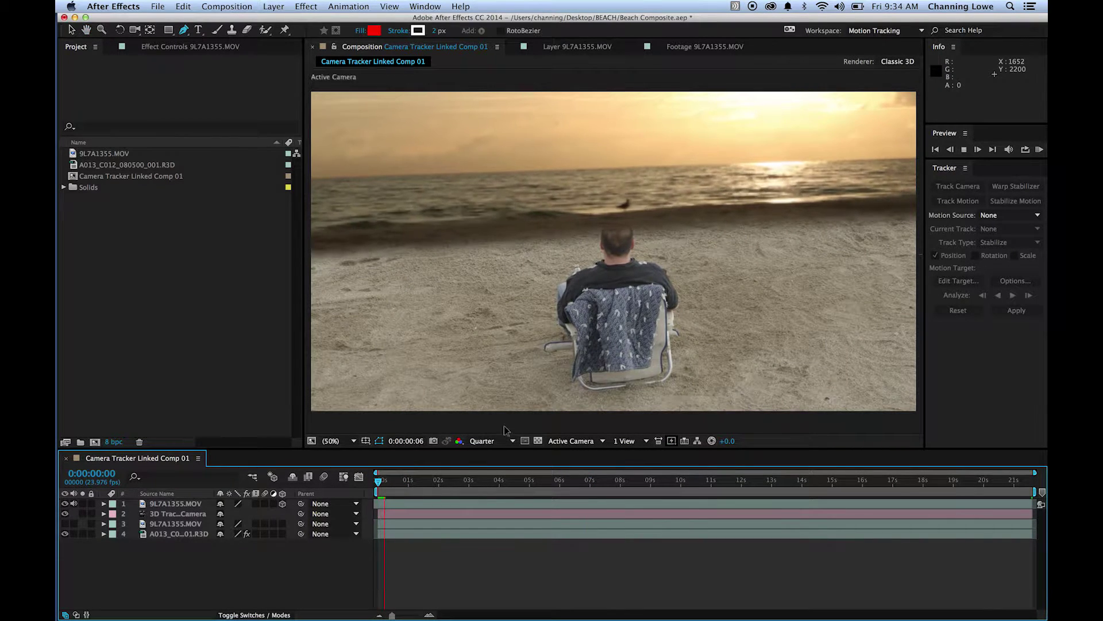
{"action": "left_click_drag", "start_coordinate": [490, 482], "coordinate": [556, 489]}
{"action": "left_click_drag", "start_coordinate": [912, 500], "coordinate": [1034, 495]}
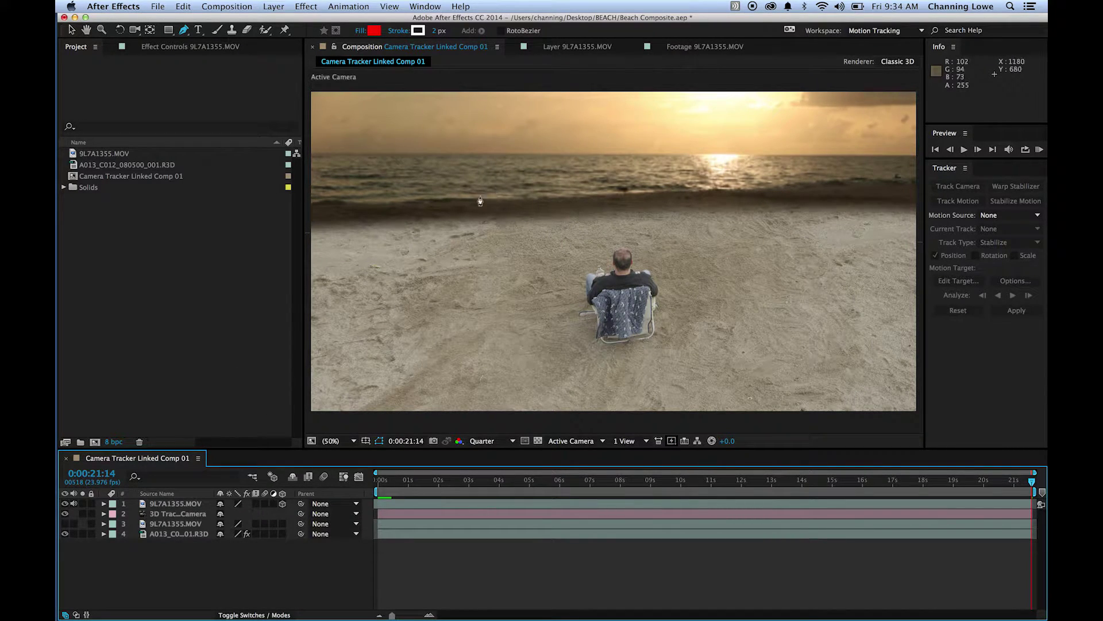
Select the A013 beach footage layer, view its applied effects and switch to the Effects workspace
{"action": "key", "text": "v"}
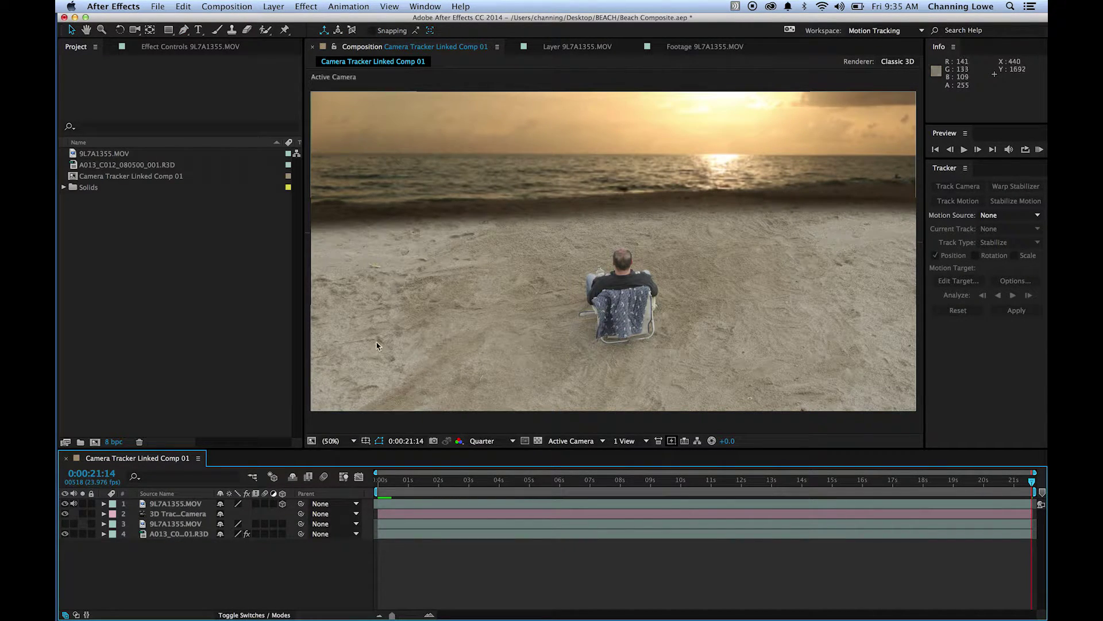
{"action": "left_click", "coordinate": [194, 521]}
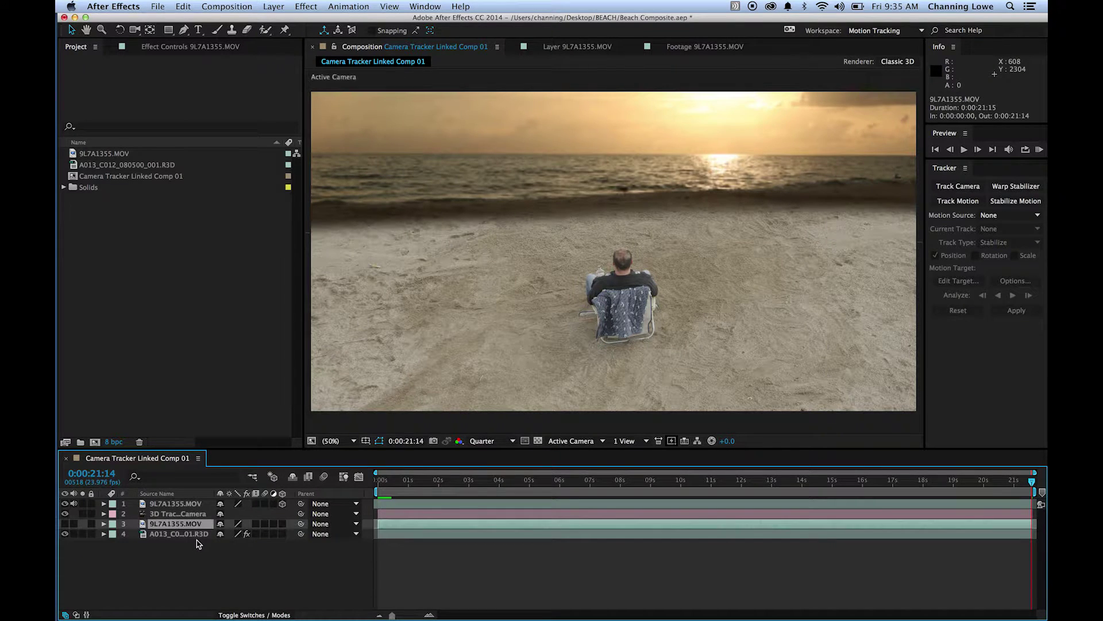
{"action": "left_click", "coordinate": [179, 533]}
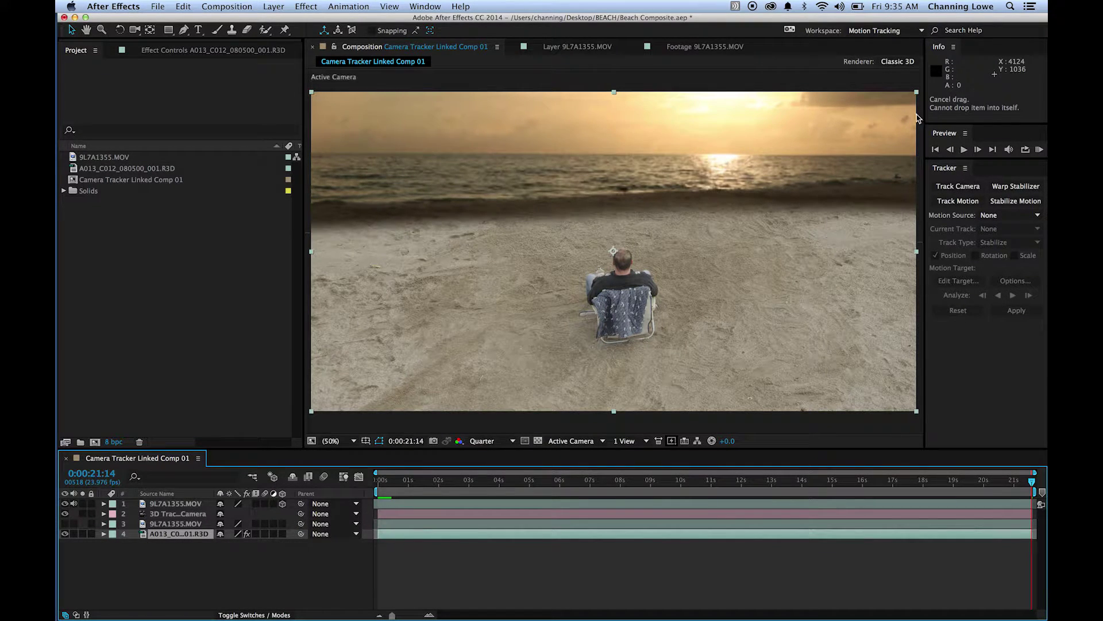
{"action": "left_click", "coordinate": [244, 53]}
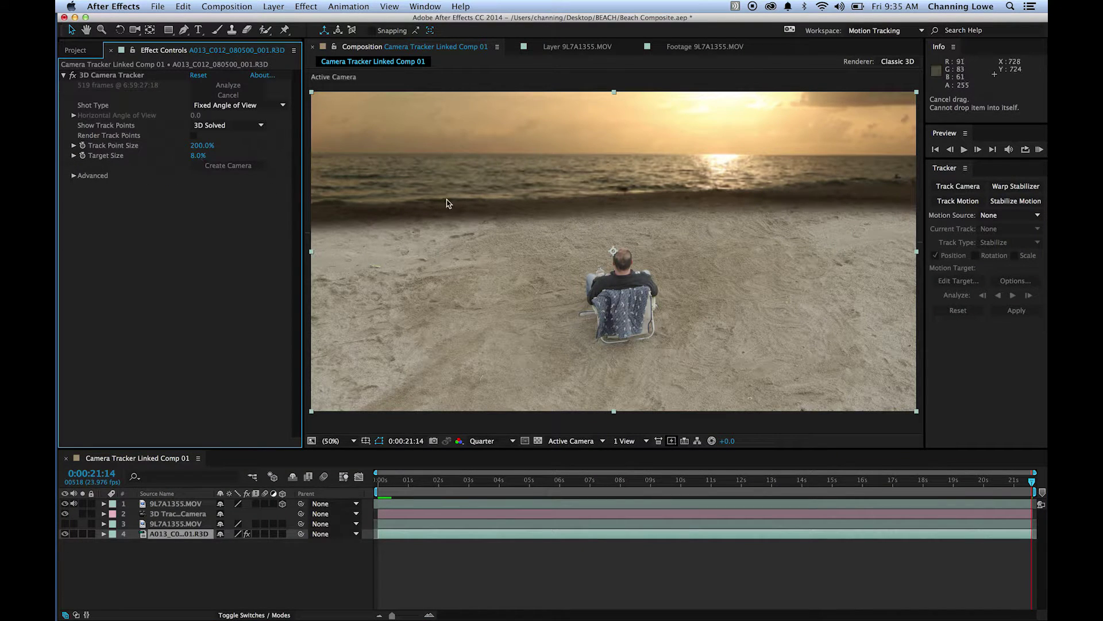
{"action": "left_click", "coordinate": [896, 31]}
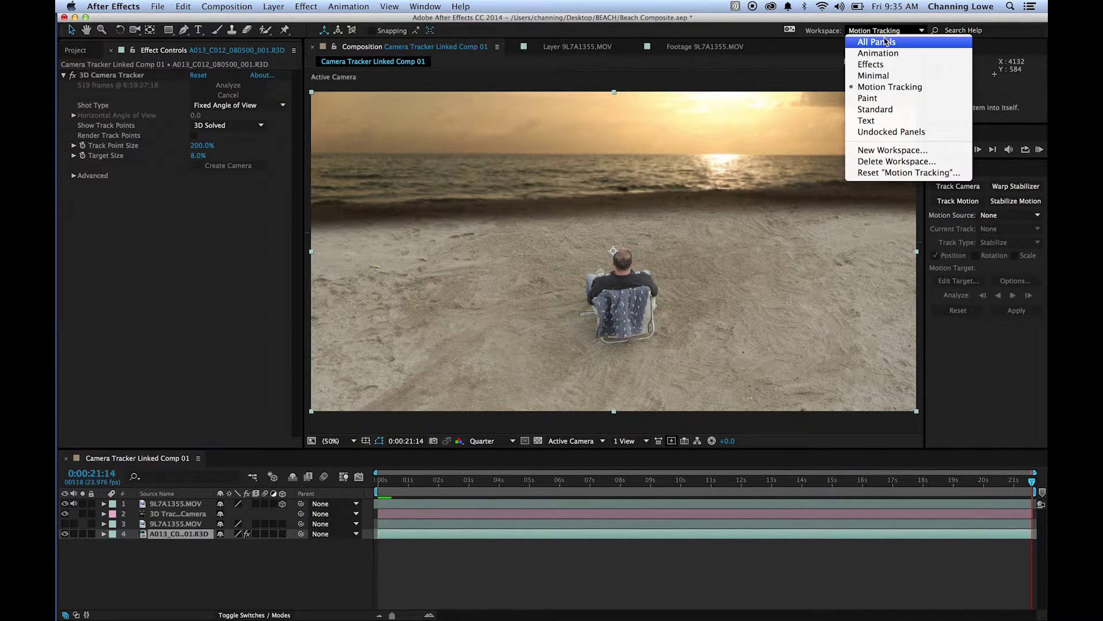
{"action": "left_click", "coordinate": [891, 66]}
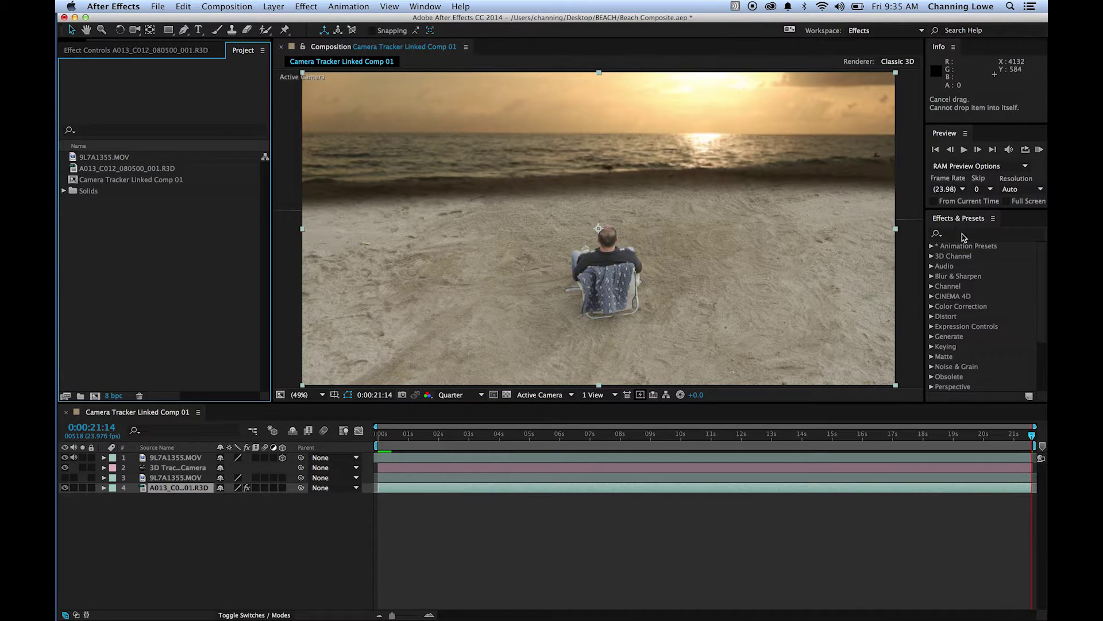
Apply the Levels and Hue/Saturation effects to the A013 beach footage layer
{"action": "left_click", "coordinate": [968, 233]}
{"action": "type", "text": "lev"}
{"action": "left_click_drag", "start_coordinate": [968, 307], "coordinate": [539, 351]}
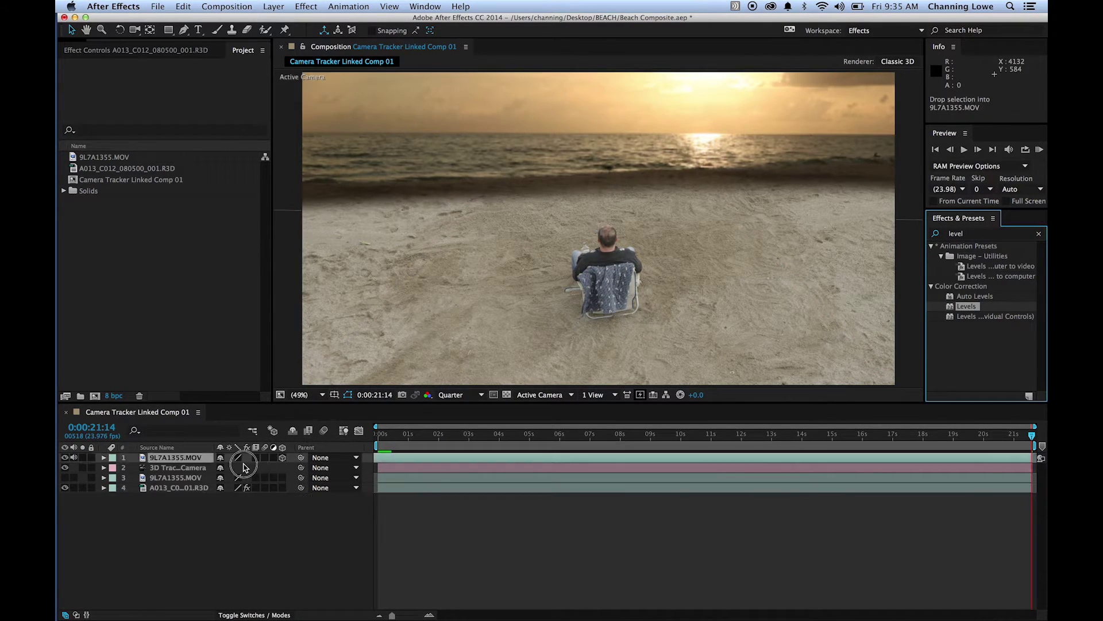
{"action": "left_click", "coordinate": [993, 235]}
{"action": "type", "text": "hue"}
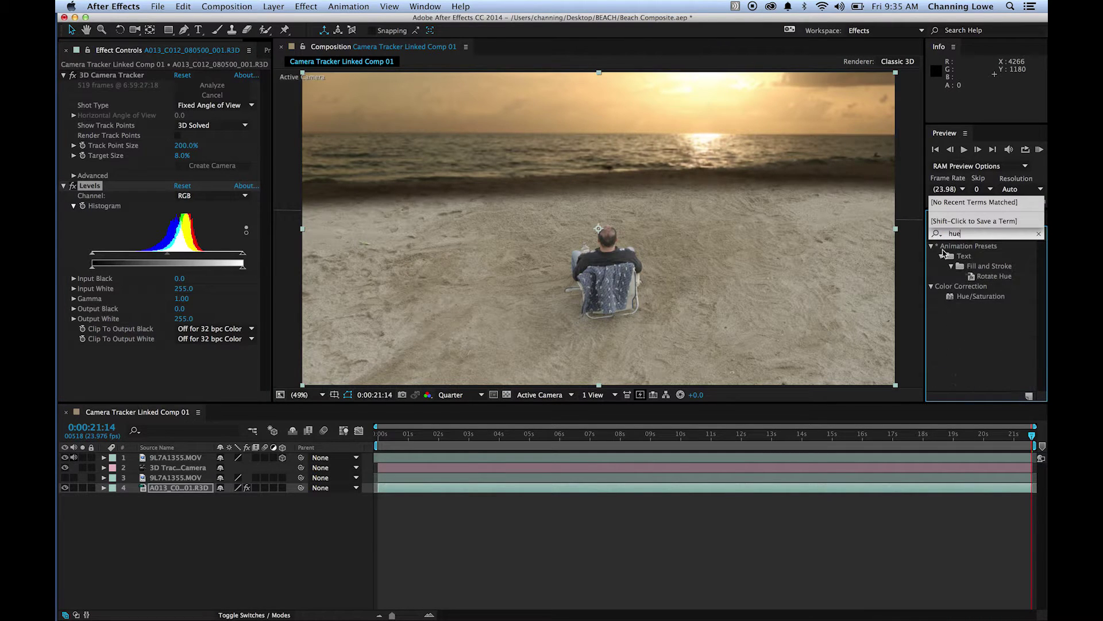
{"action": "left_click_drag", "start_coordinate": [979, 296], "coordinate": [193, 489]}
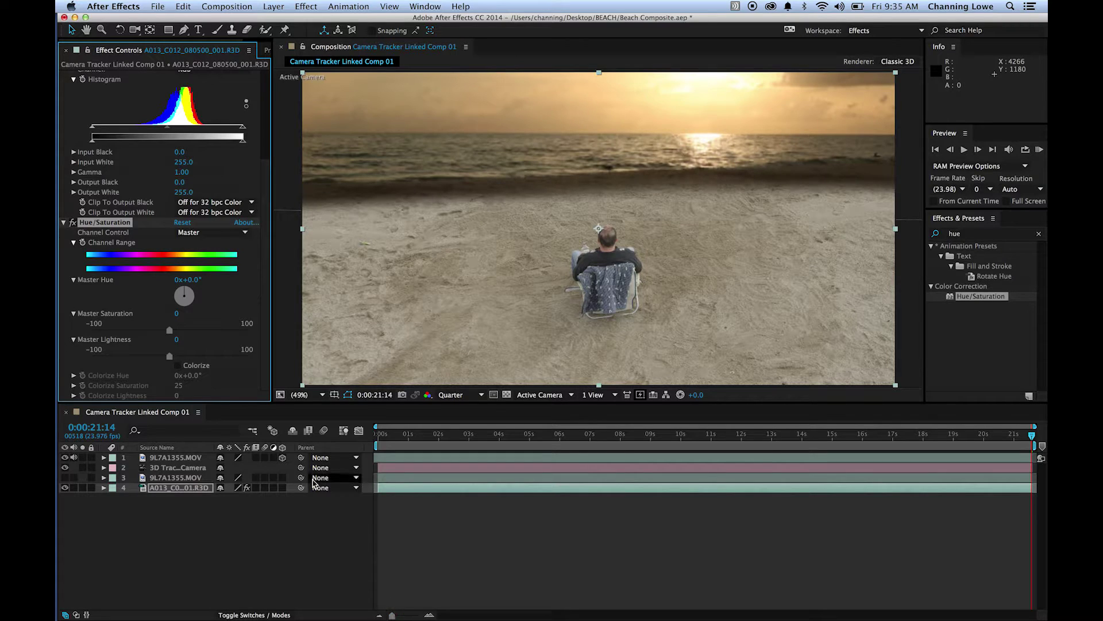
Set the preview resolution to Half and darken the beach footage by setting its Levels gamma to 0.81
{"action": "scroll", "coordinate": [145, 230], "scroll_direction": "up", "scroll_amount": 3}
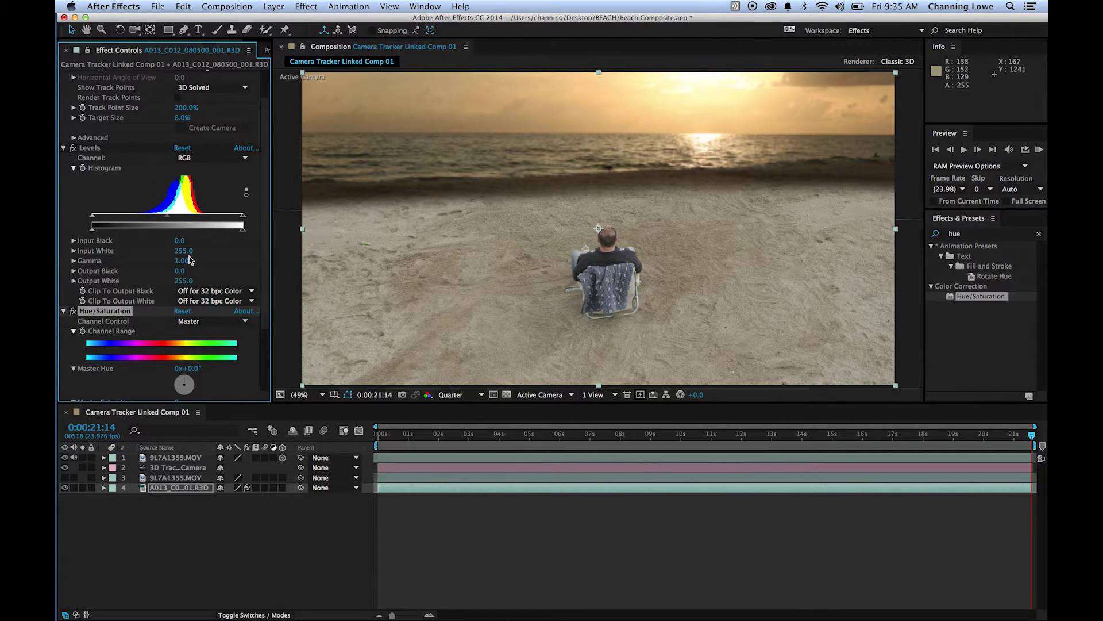
{"action": "left_click_drag", "start_coordinate": [166, 218], "coordinate": [162, 218]}
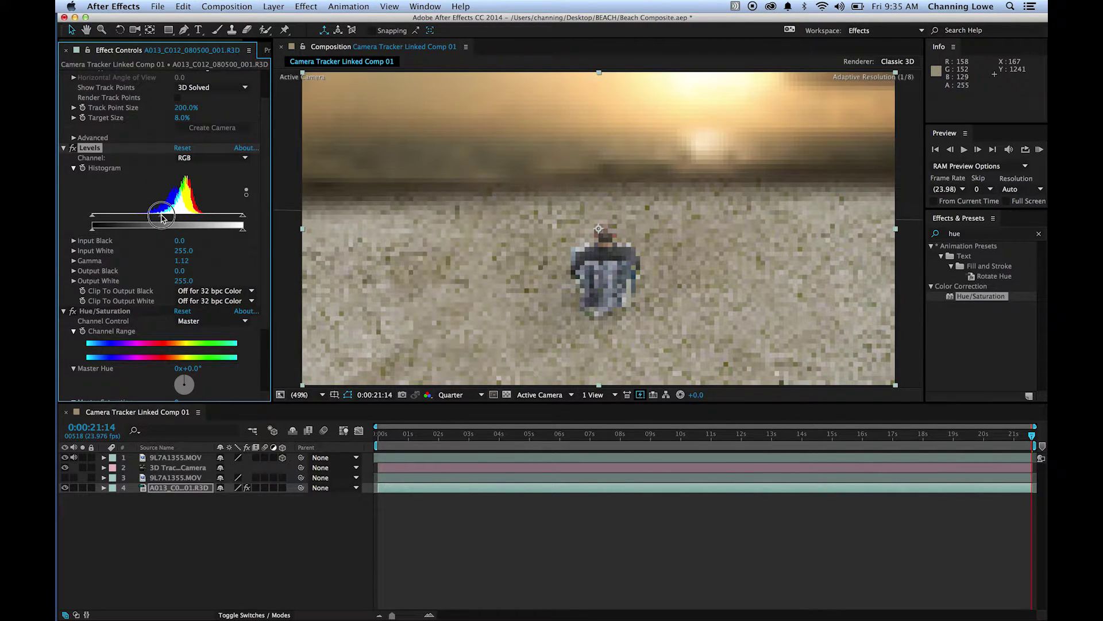
{"action": "left_click", "coordinate": [452, 395]}
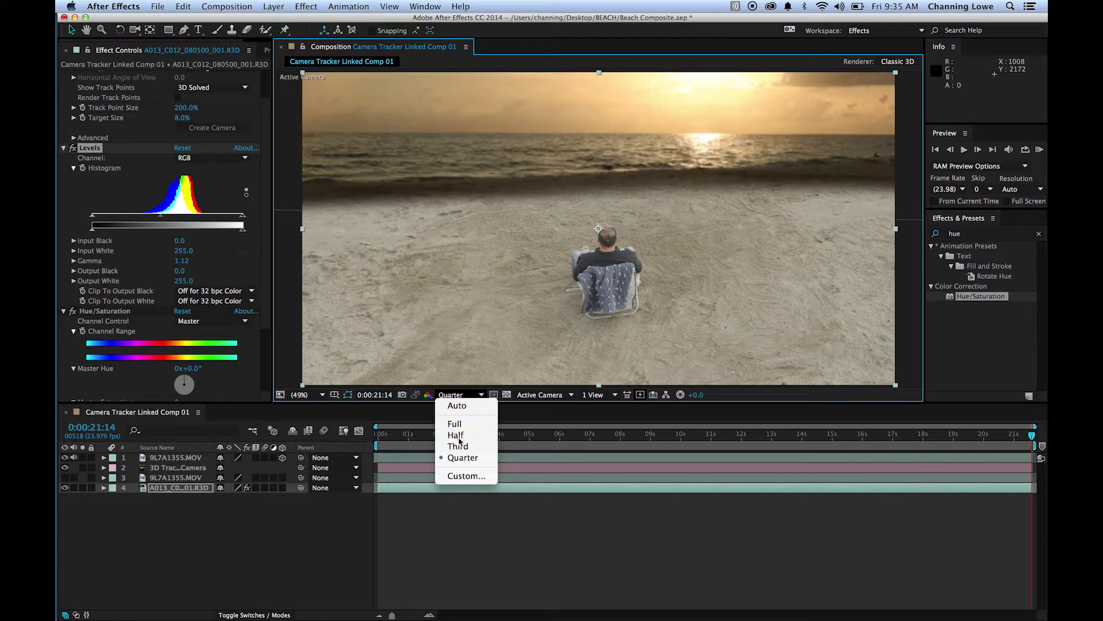
{"action": "left_click", "coordinate": [457, 435]}
{"action": "mouse_move", "coordinate": [162, 219]}
{"action": "left_mouse_down"}
{"action": "mouse_move", "coordinate": [143, 219]}
{"action": "mouse_move", "coordinate": [177, 224]}
{"action": "left_mouse_up"}
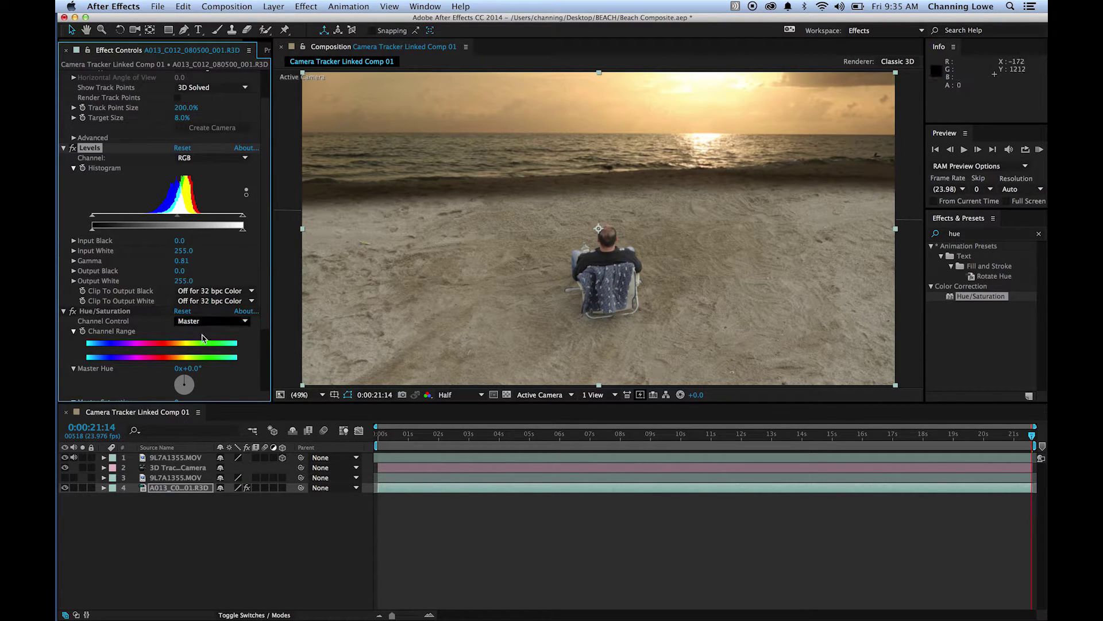
Rotate the Master Hue of the beach footage's Hue/Saturation effect slightly clockwise and deselect the layer
{"action": "scroll", "coordinate": [196, 359], "scroll_direction": "down", "scroll_amount": 3}
{"action": "scroll", "coordinate": [195, 359], "scroll_direction": "down", "scroll_amount": 5}
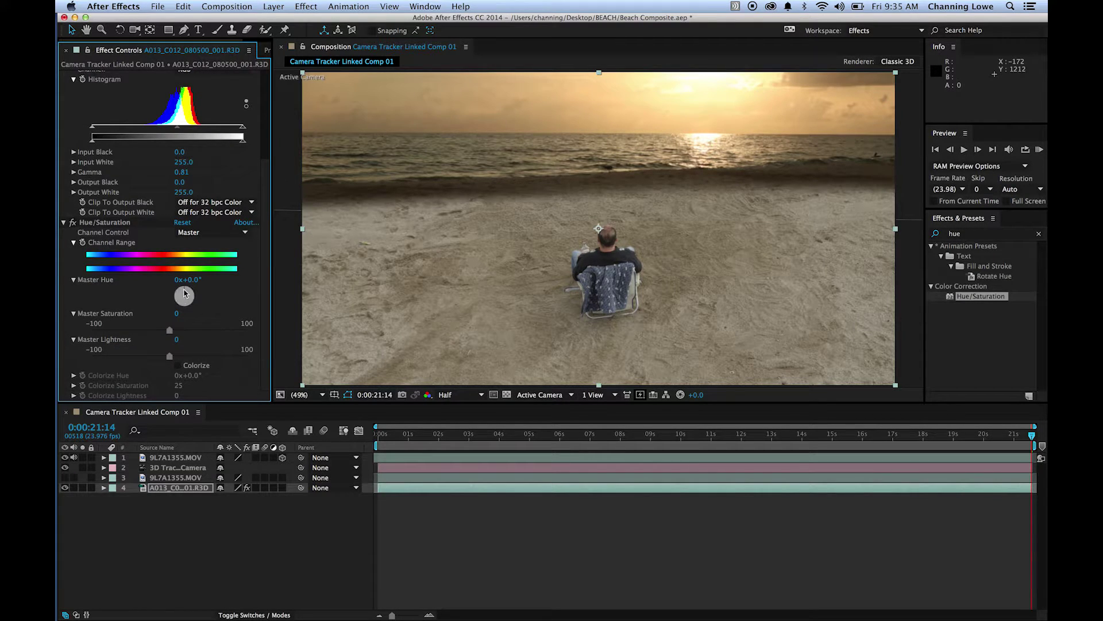
{"action": "mouse_move", "coordinate": [184, 294]}
{"action": "left_mouse_down"}
{"action": "mouse_move", "coordinate": [194, 291]}
{"action": "mouse_move", "coordinate": [182, 295]}
{"action": "mouse_move", "coordinate": [189, 311]}
{"action": "mouse_move", "coordinate": [170, 295]}
{"action": "mouse_move", "coordinate": [186, 289]}
{"action": "left_mouse_up"}
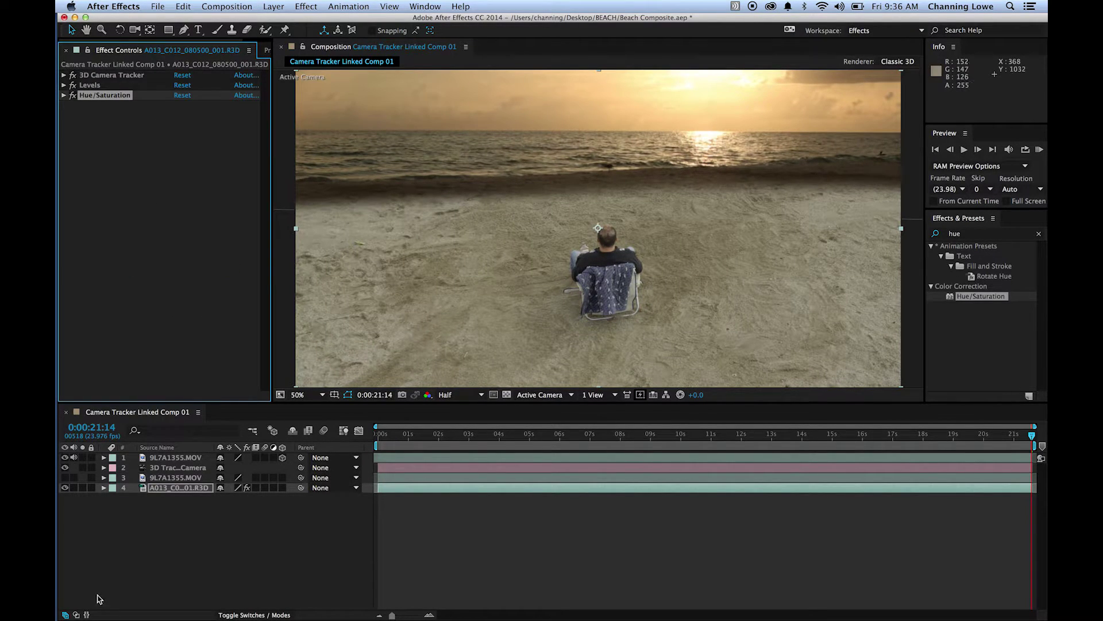
{"action": "left_click", "coordinate": [192, 524]}
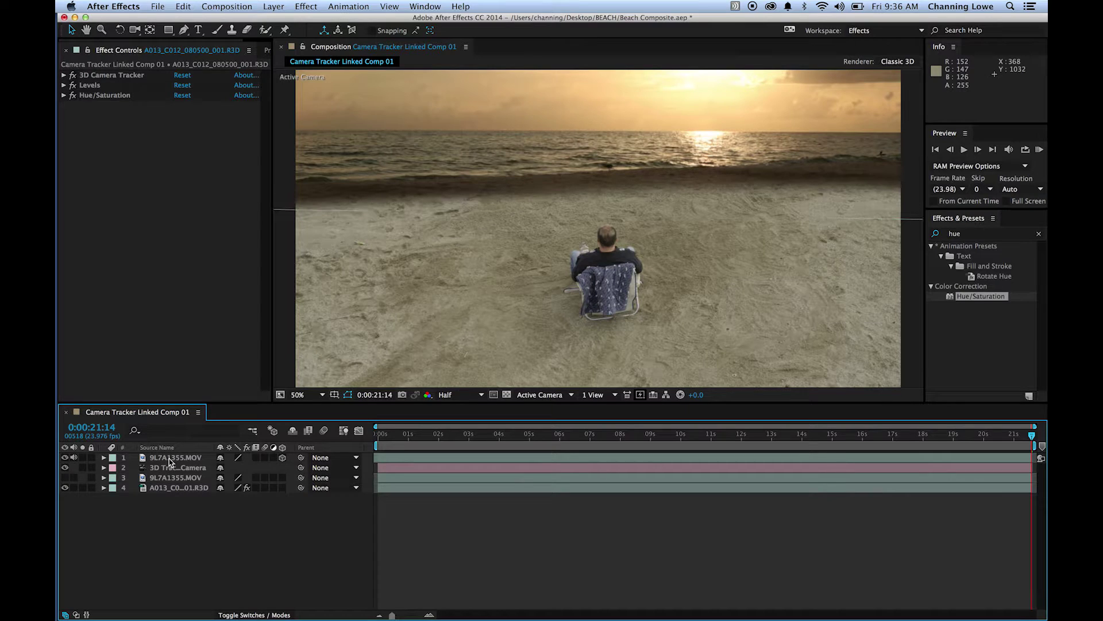
Find the Levels effect and apply it to the top sunset layer
{"action": "left_click", "coordinate": [169, 460]}
{"action": "left_click", "coordinate": [979, 286]}
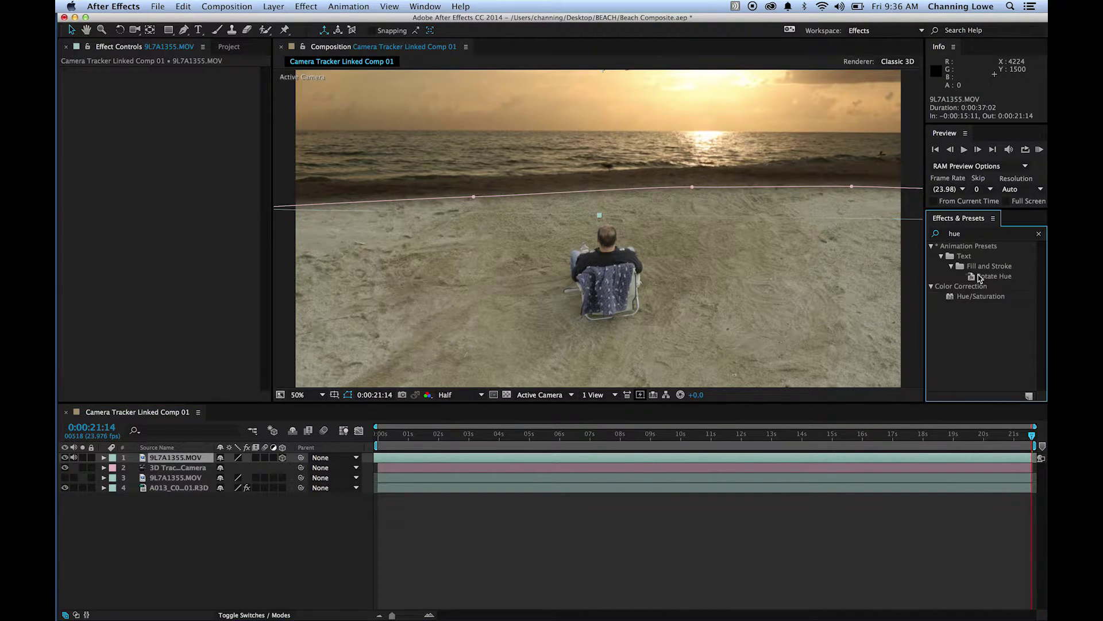
{"action": "left_click", "coordinate": [974, 233]}
{"action": "type", "text": "level"}
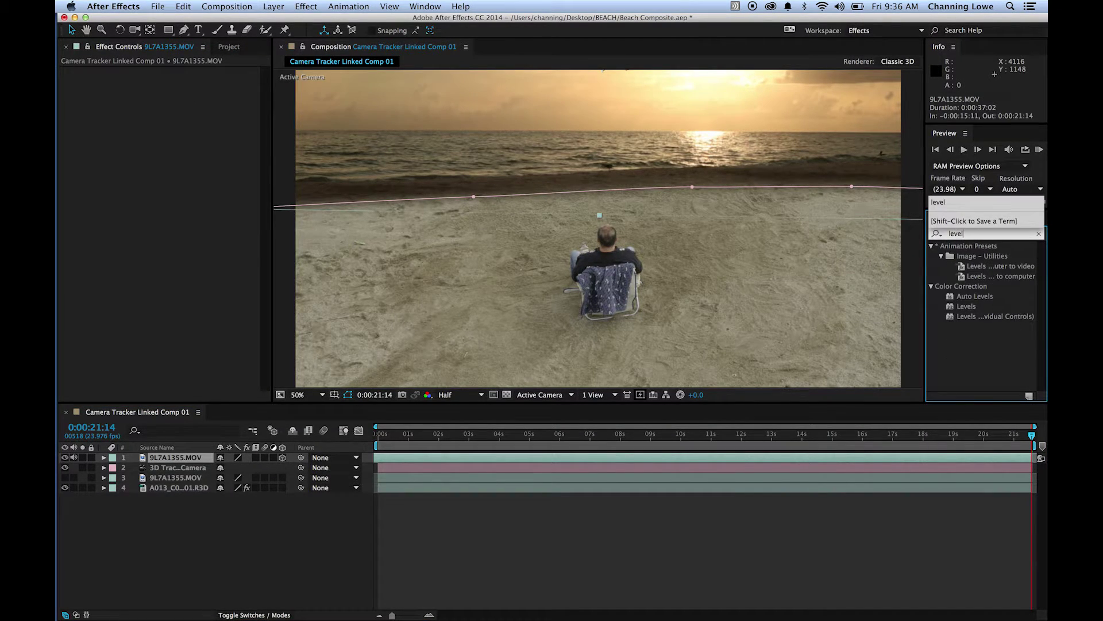
{"action": "left_click_drag", "start_coordinate": [966, 306], "coordinate": [187, 458]}
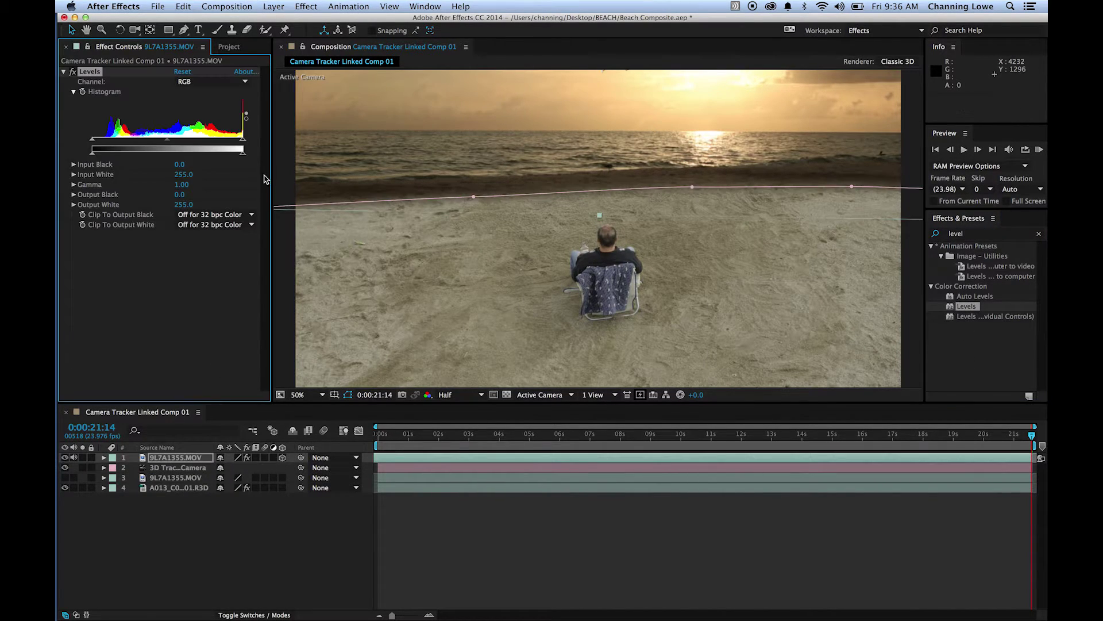
Try a Levels gamma of 1.71 on the top sunset layer, undo it and deselect the layer
{"action": "left_click_drag", "start_coordinate": [167, 141], "coordinate": [136, 143]}
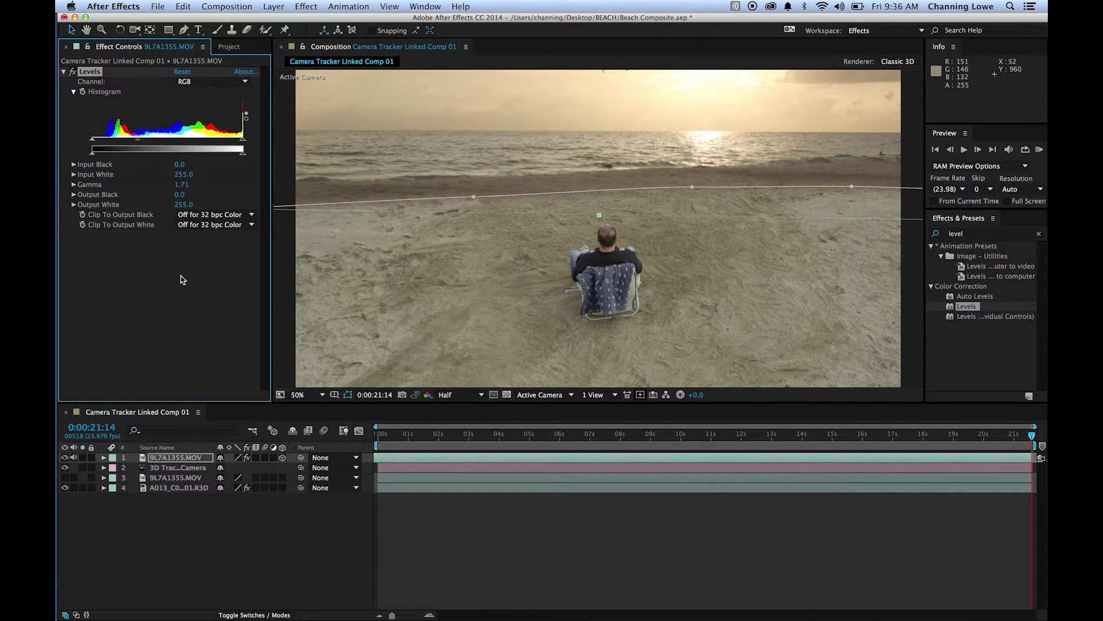
{"action": "key", "text": "super+z"}
{"action": "left_click", "coordinate": [175, 511]}
Duplicate the top 9L7A1355.MOV sunset layer
{"action": "left_click", "coordinate": [160, 457]}
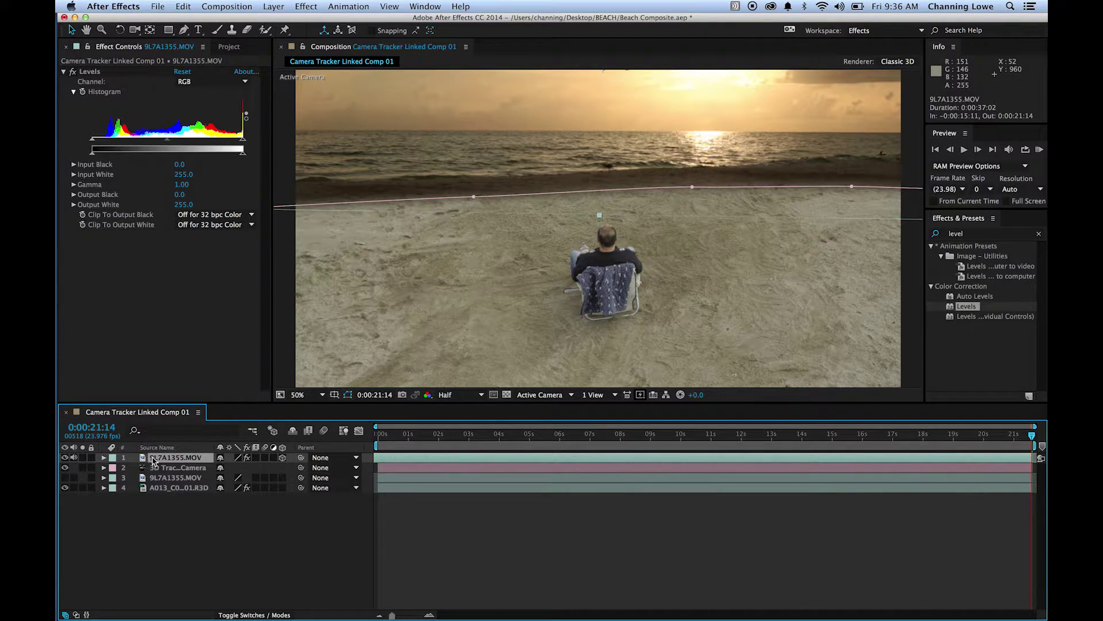
{"action": "key", "text": "super+d"}
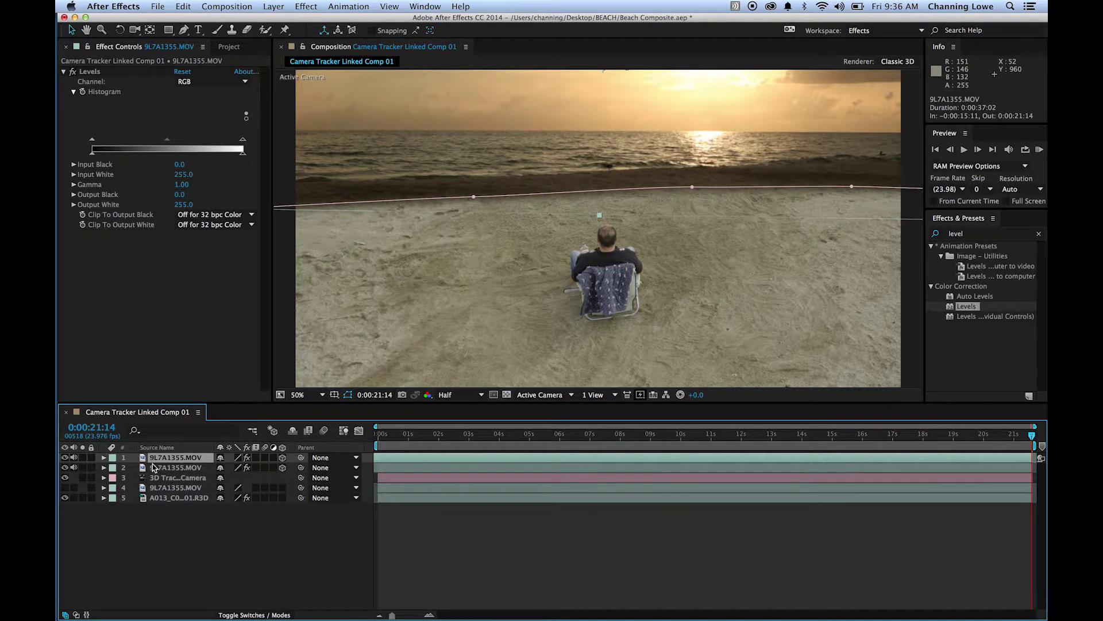
{"action": "left_click", "coordinate": [157, 468]}
Try moving the duplicated sunset layer down over the sand and undo the move
{"action": "left_click", "coordinate": [170, 457]}
{"action": "left_click_drag", "start_coordinate": [425, 148], "coordinate": [463, 188]}
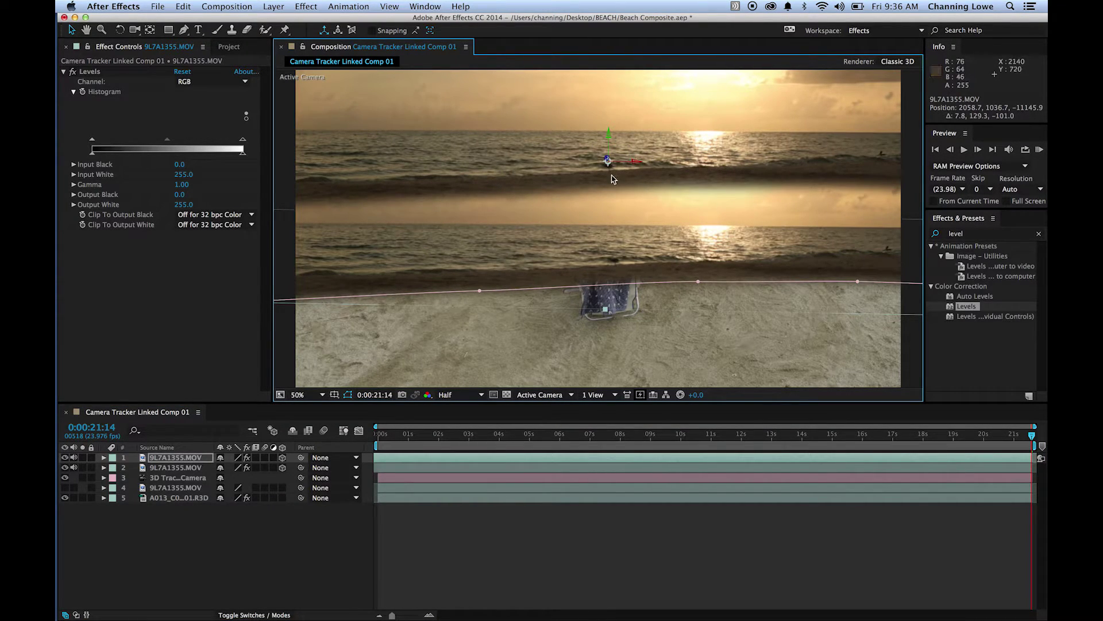
{"action": "key", "text": "super+z"}
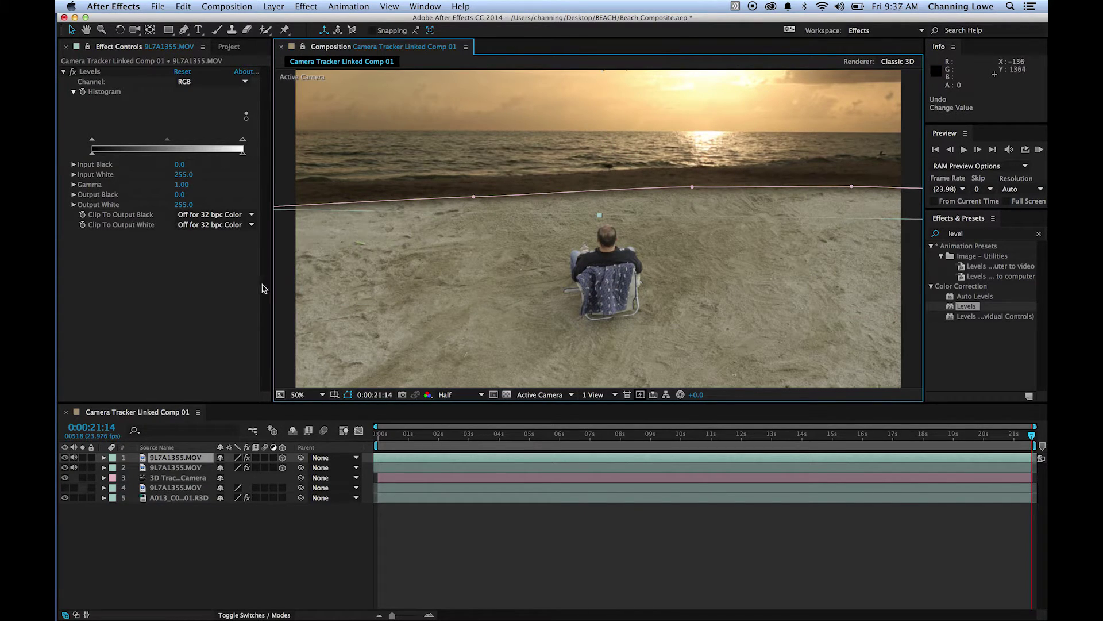
Open the top sunset copy in its own Layer viewer with its whole mask outline in view
{"action": "double_click", "coordinate": [138, 458]}
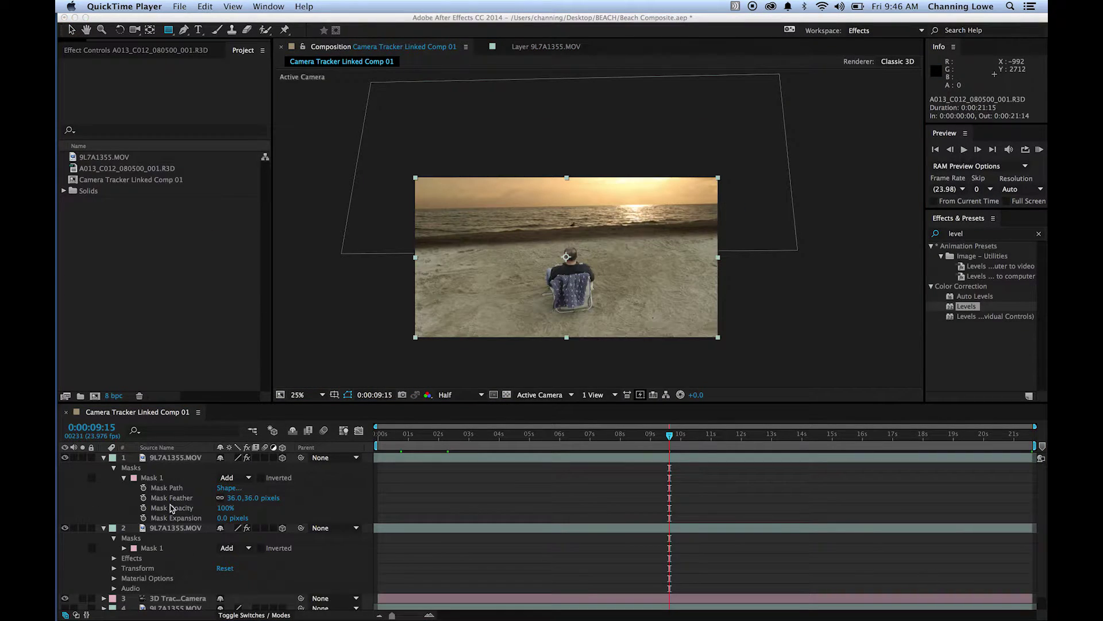
{"action": "left_click", "coordinate": [172, 467]}
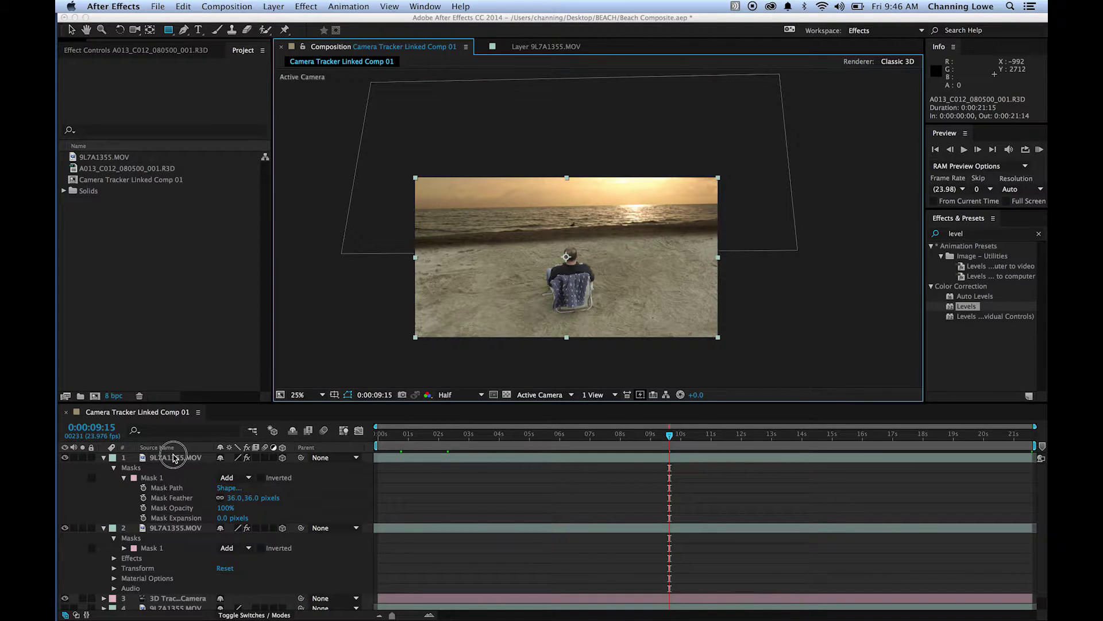
{"action": "double_click", "coordinate": [165, 458]}
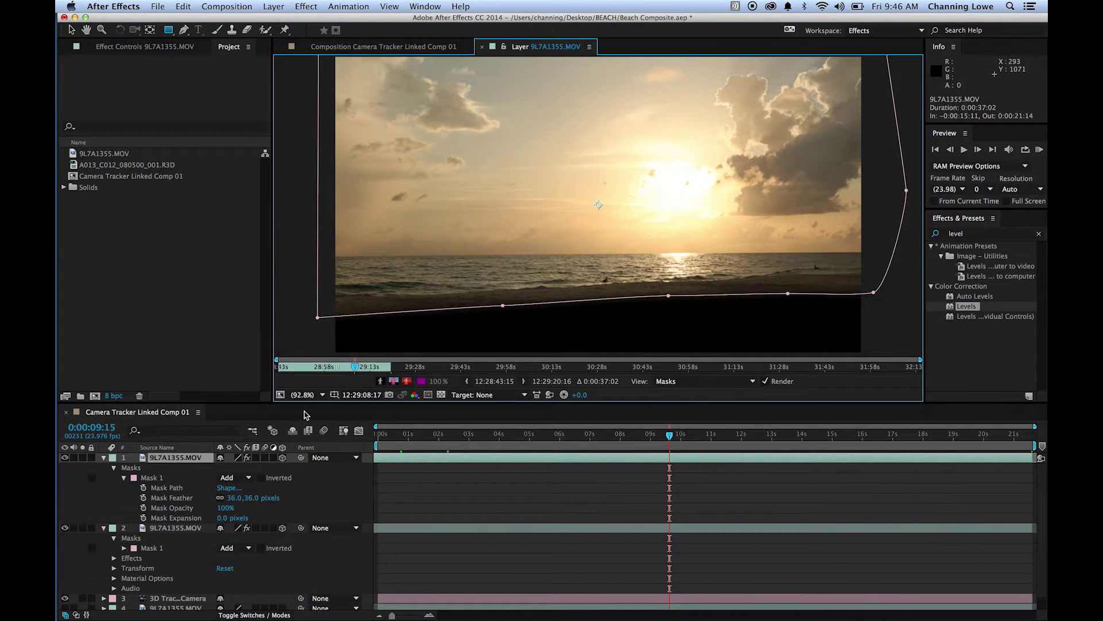
{"action": "left_click", "coordinate": [137, 469]}
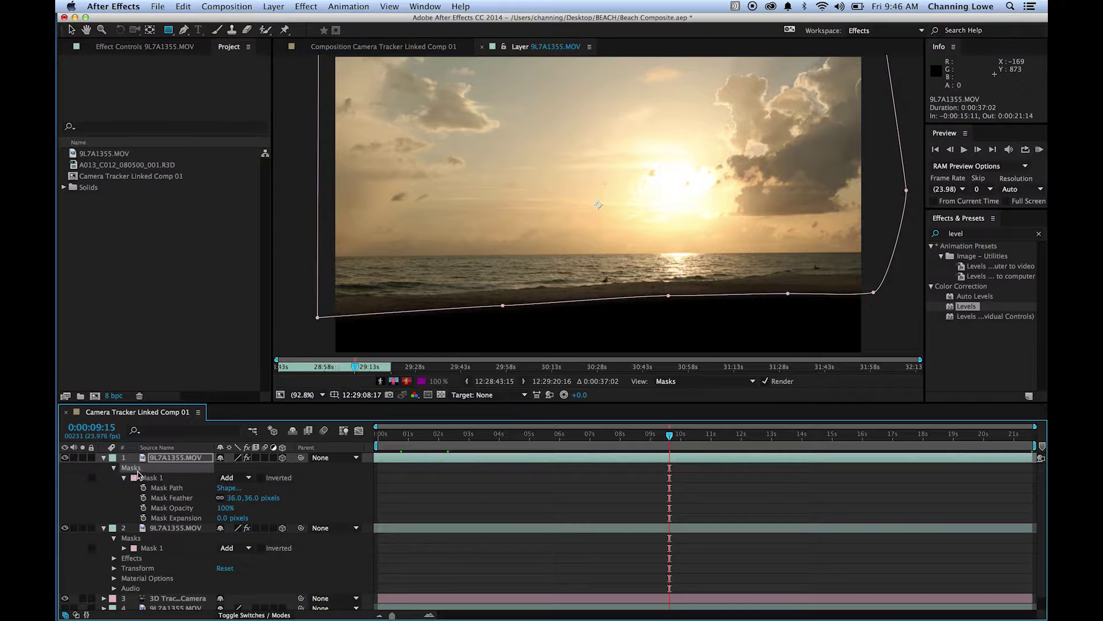
{"action": "scroll", "coordinate": [555, 240], "scroll_direction": "down", "scroll_amount": 2}
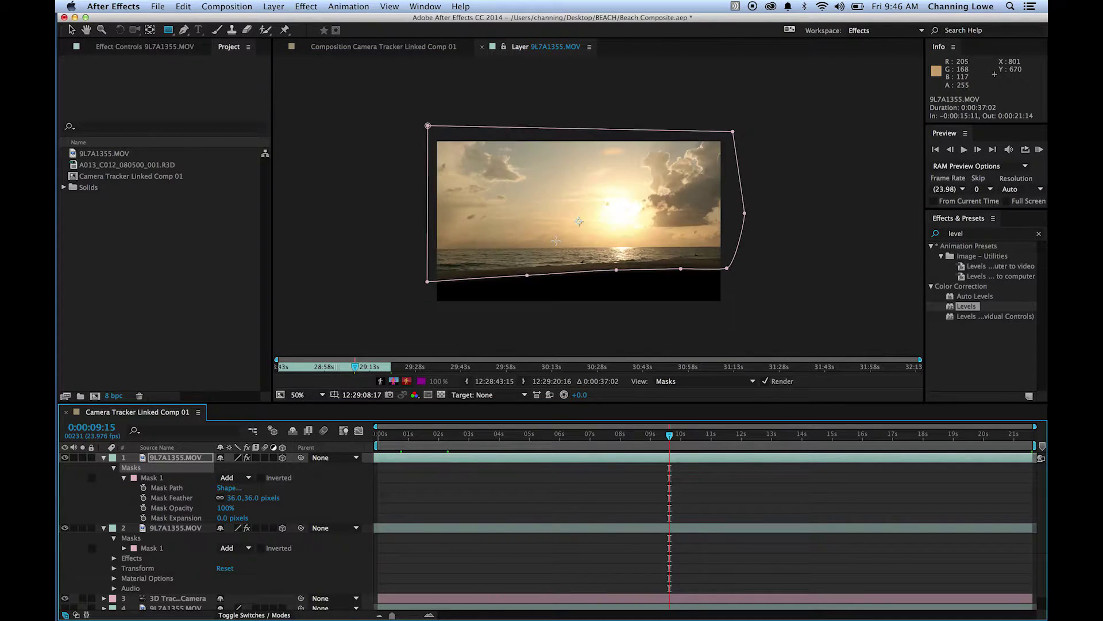
Reduce the copy's Mask 1 to a shoreline strip by lowering both upper corners to the horizon and deleting the vertex on its right side
{"action": "key", "text": "v"}
{"action": "left_click_drag", "start_coordinate": [429, 126], "coordinate": [430, 264]}
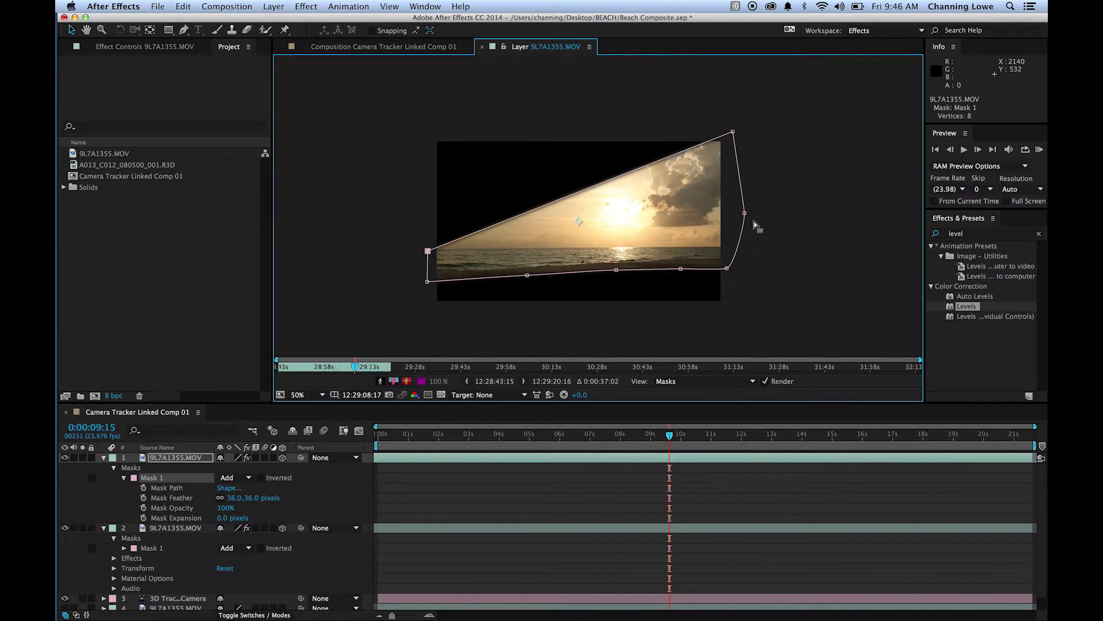
{"action": "key", "text": "Delete"}
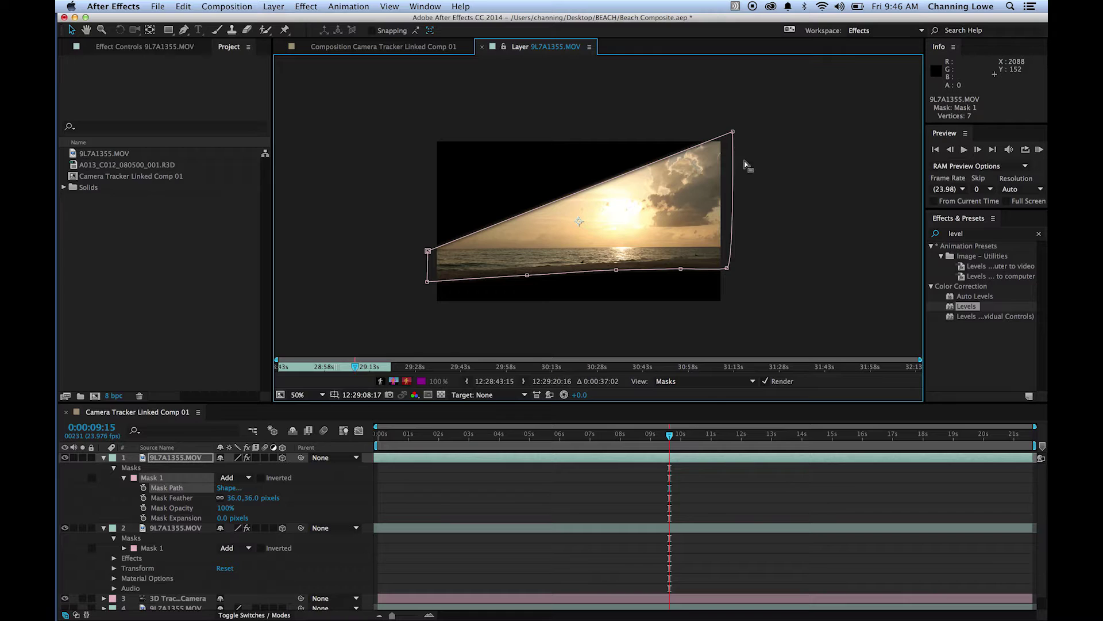
{"action": "left_click_drag", "start_coordinate": [732, 133], "coordinate": [728, 246]}
{"action": "left_click", "coordinate": [428, 251]}
{"action": "left_click_drag", "start_coordinate": [428, 251], "coordinate": [429, 250]}
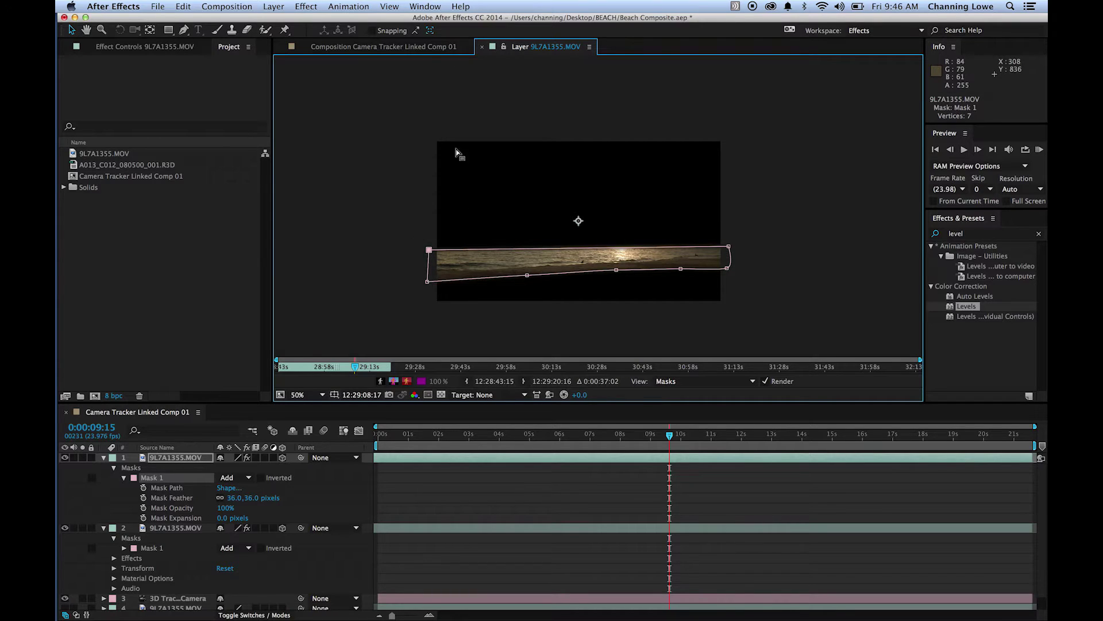
Collapse both sunset layers in the composition and offset the masked top copy slightly to position 2067.0, 904.3, -11044.3
{"action": "left_click", "coordinate": [415, 50]}
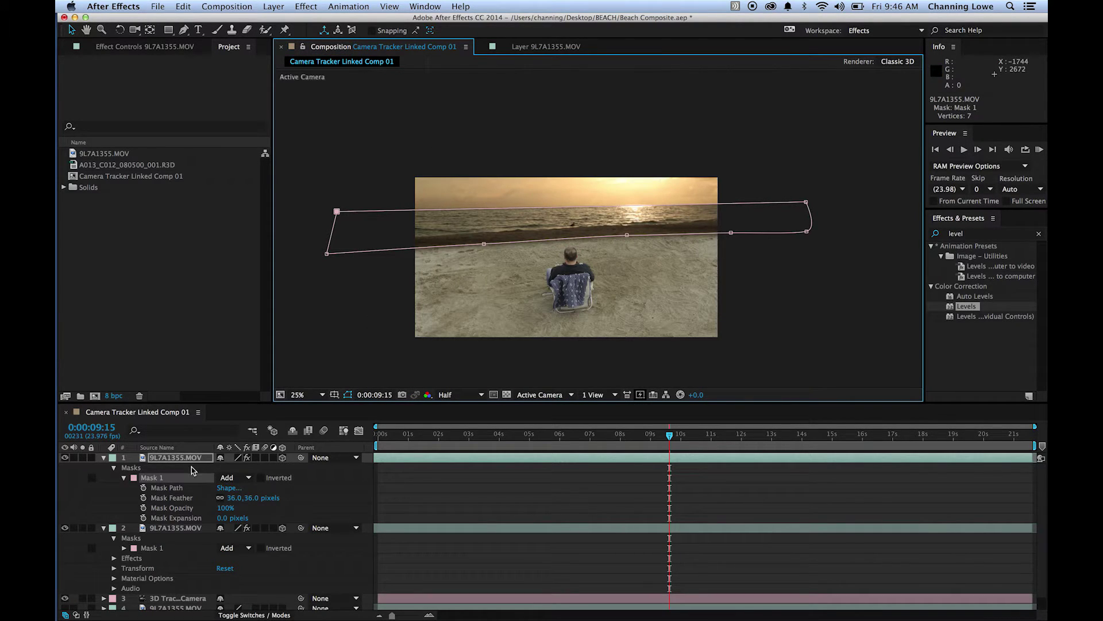
{"action": "left_click", "coordinate": [104, 527]}
{"action": "left_click", "coordinate": [105, 459]}
{"action": "left_click", "coordinate": [105, 458]}
{"action": "left_click", "coordinate": [147, 458]}
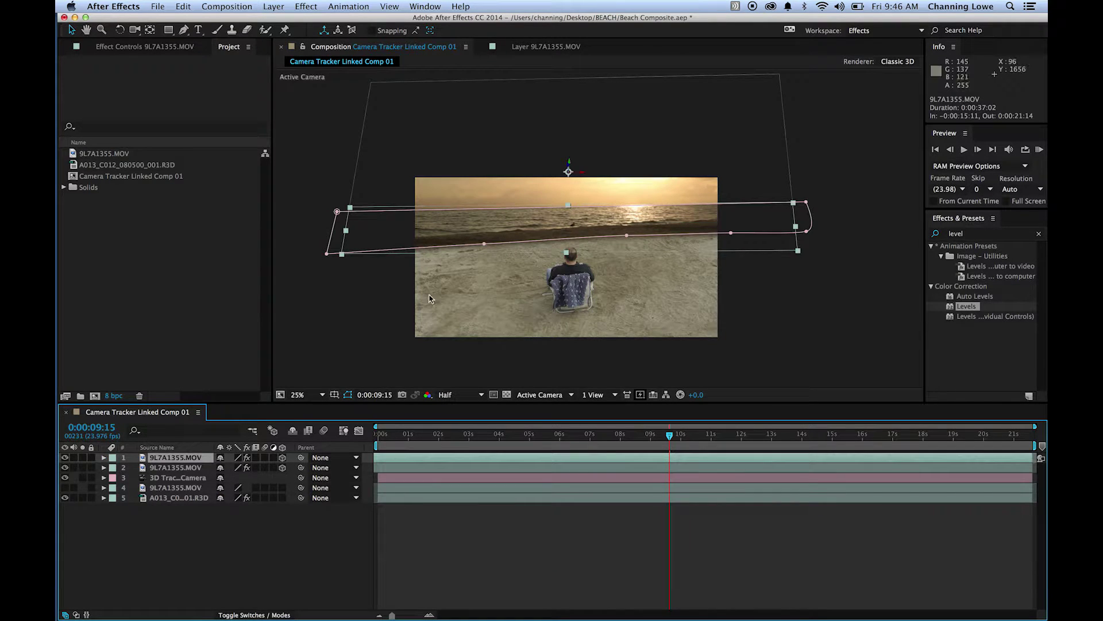
{"action": "mouse_move", "coordinate": [436, 229]}
{"action": "left_mouse_down"}
{"action": "mouse_move", "coordinate": [454, 242]}
{"action": "mouse_move", "coordinate": [438, 288]}
{"action": "mouse_move", "coordinate": [485, 247]}
{"action": "mouse_move", "coordinate": [440, 225]}
{"action": "left_mouse_up"}
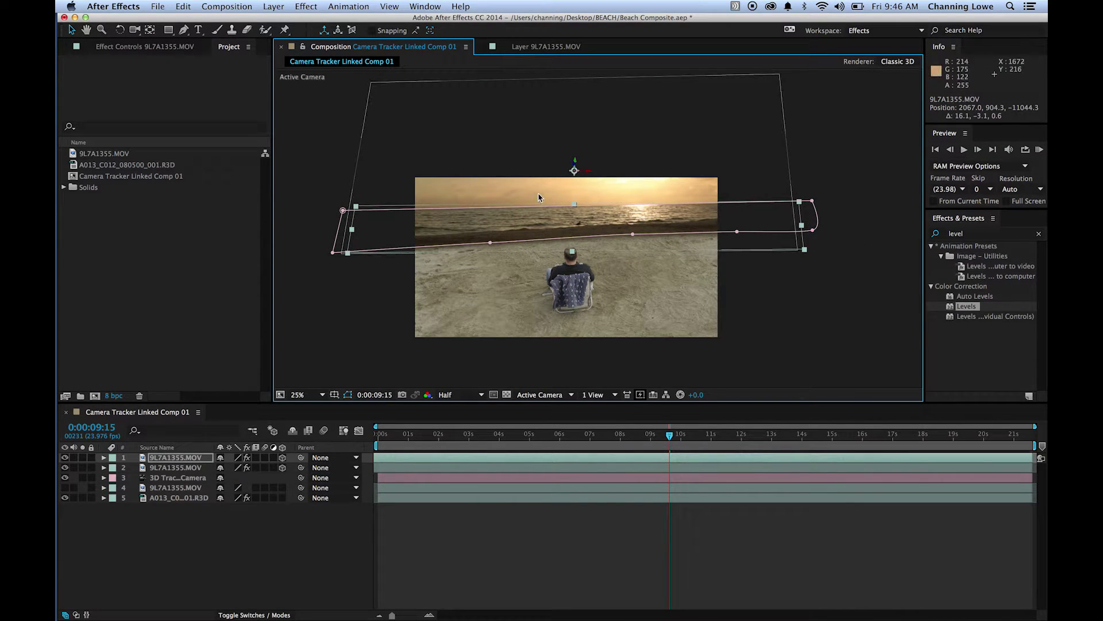
Undo the last offset of the top sunset copy and raise its Levels Gamma to 2.06
{"action": "key", "text": "super+z"}
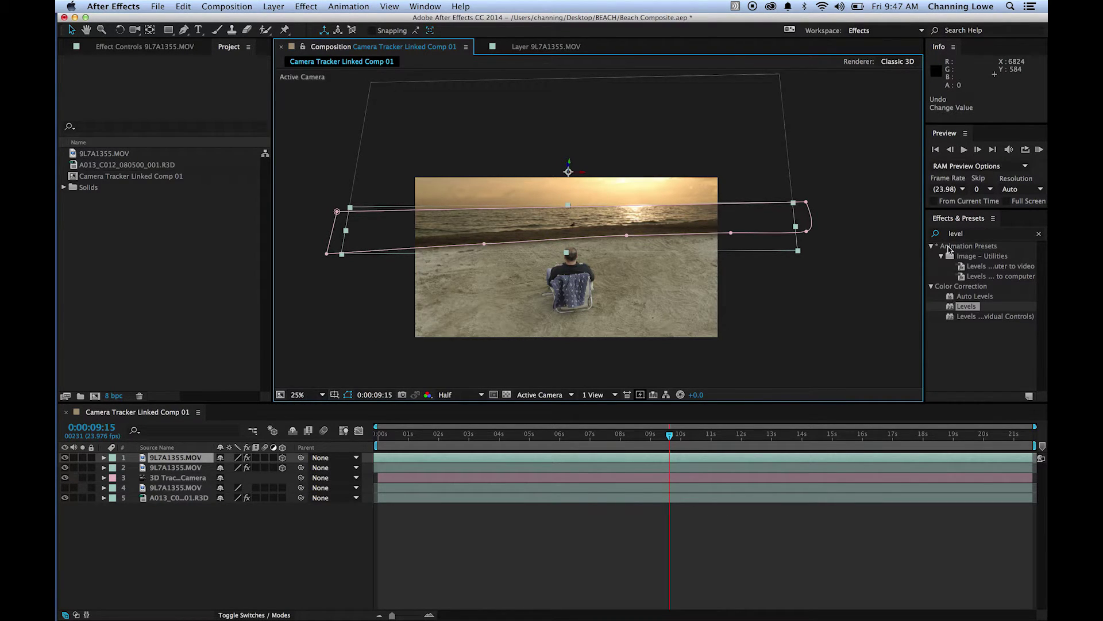
{"action": "left_click", "coordinate": [172, 529]}
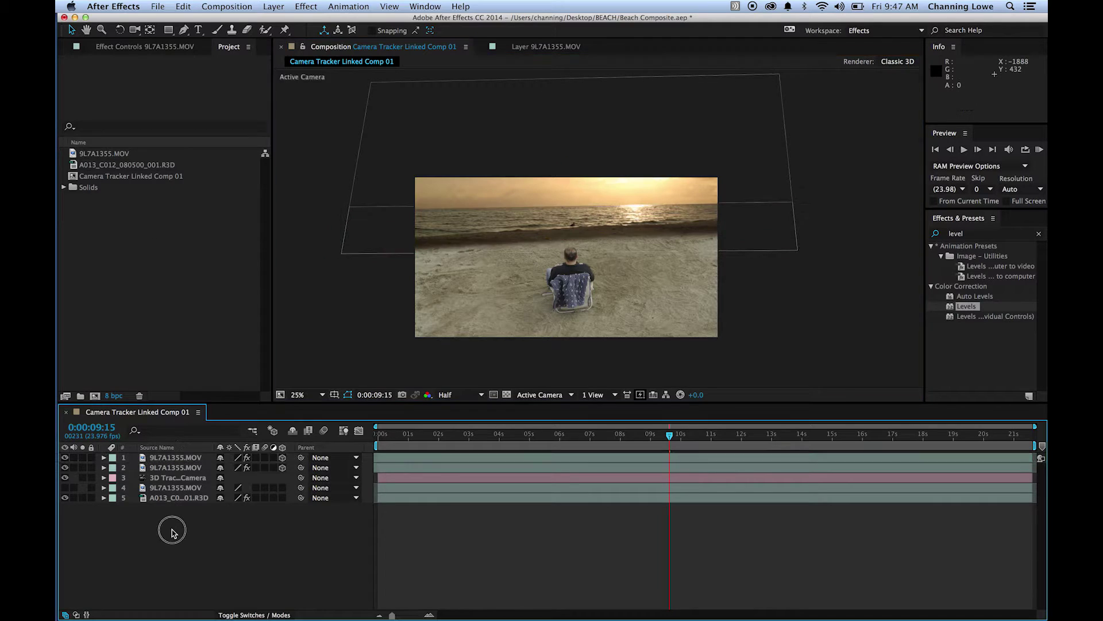
{"action": "left_click", "coordinate": [172, 458]}
{"action": "left_click", "coordinate": [161, 47]}
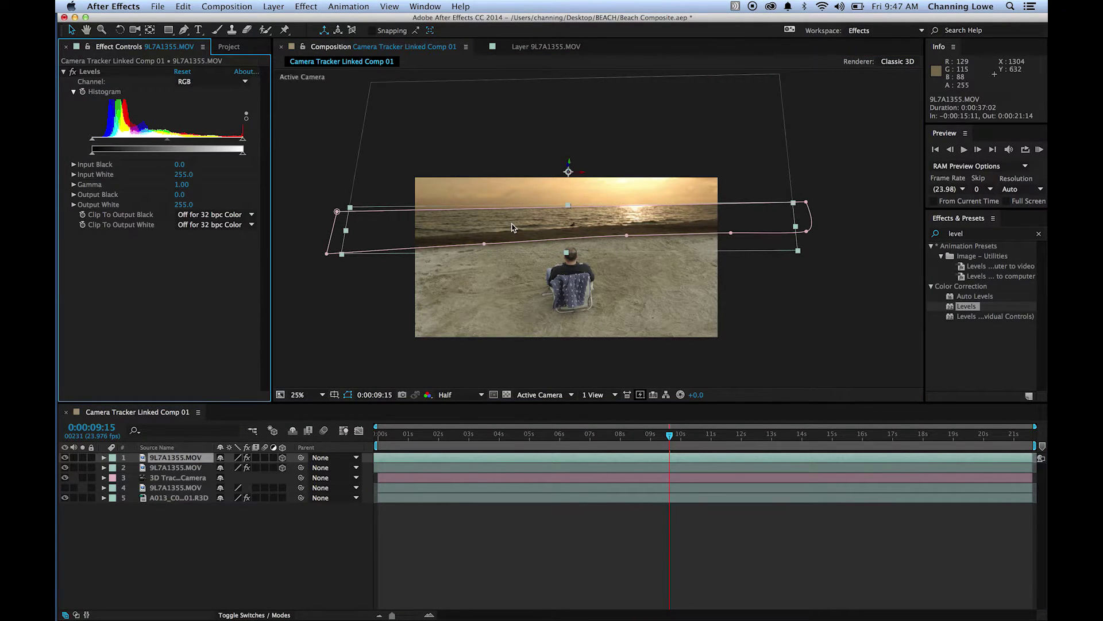
{"action": "key", "text": "shift+/"}
{"action": "left_click_drag", "start_coordinate": [170, 142], "coordinate": [128, 141]}
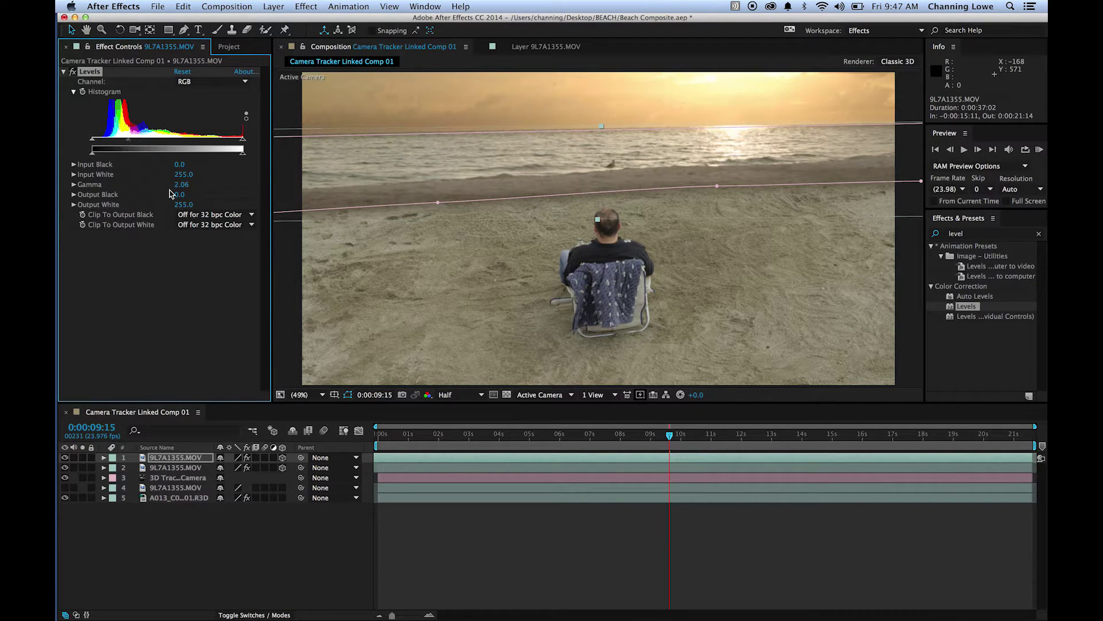
Darken the A013_C012_080500_001.R3D footage with its Levels effect, setting Gamma to 0.82 and Input Black to 18.0
{"action": "left_click", "coordinate": [198, 536]}
{"action": "left_click", "coordinate": [174, 470]}
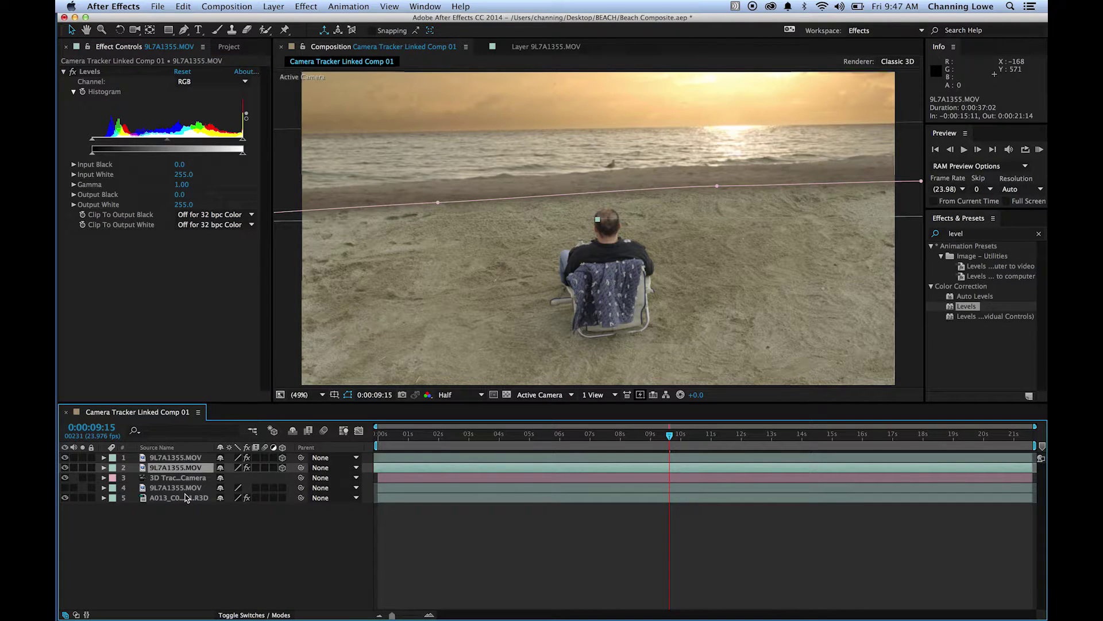
{"action": "left_click", "coordinate": [181, 497]}
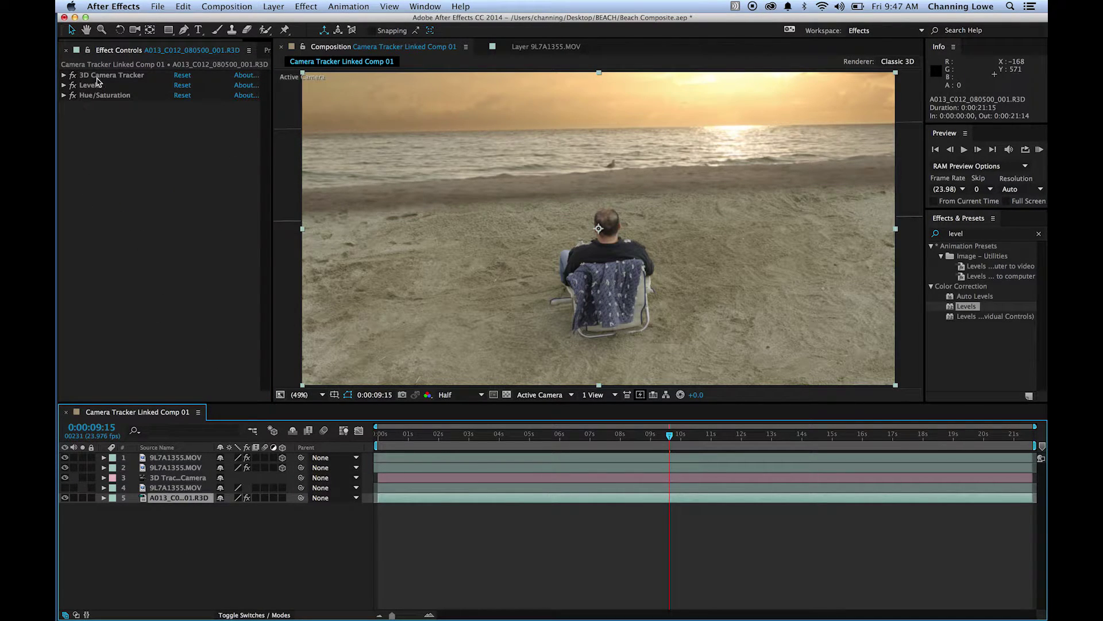
{"action": "left_click", "coordinate": [64, 85]}
{"action": "left_click_drag", "start_coordinate": [170, 156], "coordinate": [178, 157]}
{"action": "left_click_drag", "start_coordinate": [95, 157], "coordinate": [103, 155]}
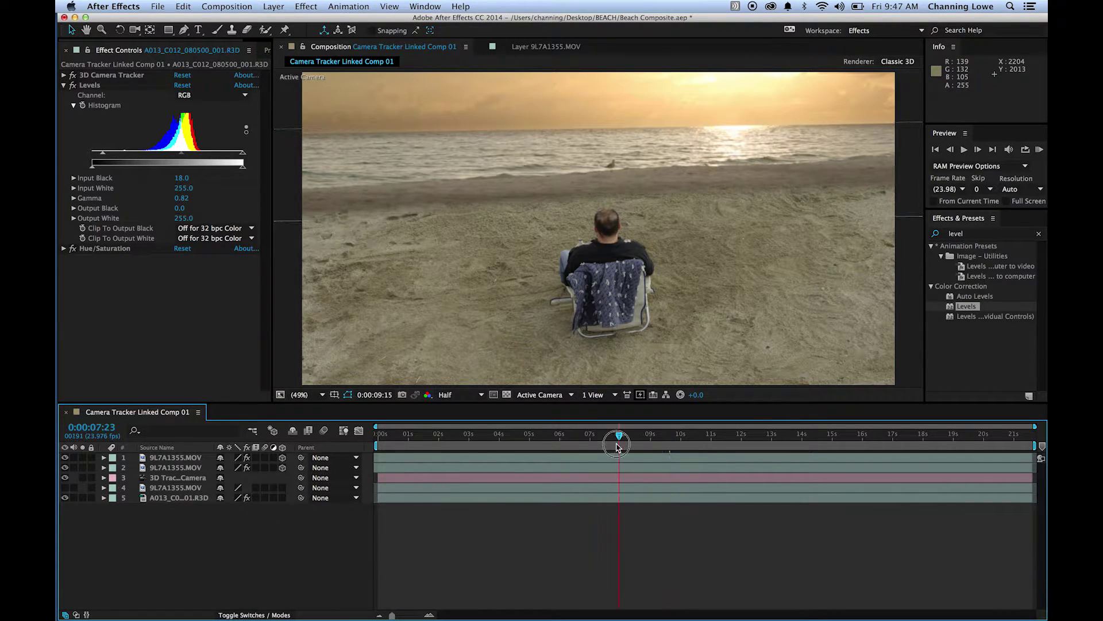
Return to the first frame, duplicate the A013_C012_080500_001.R3D layer, and place the copy at the top of the layer stack
{"action": "key", "text": "Home"}
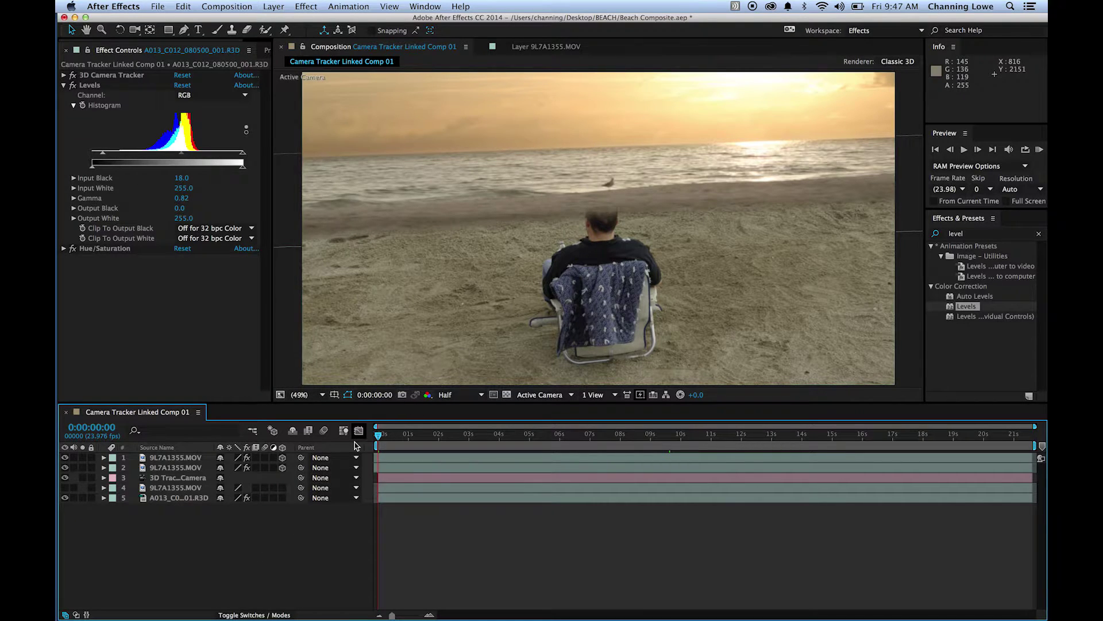
{"action": "left_click", "coordinate": [178, 499]}
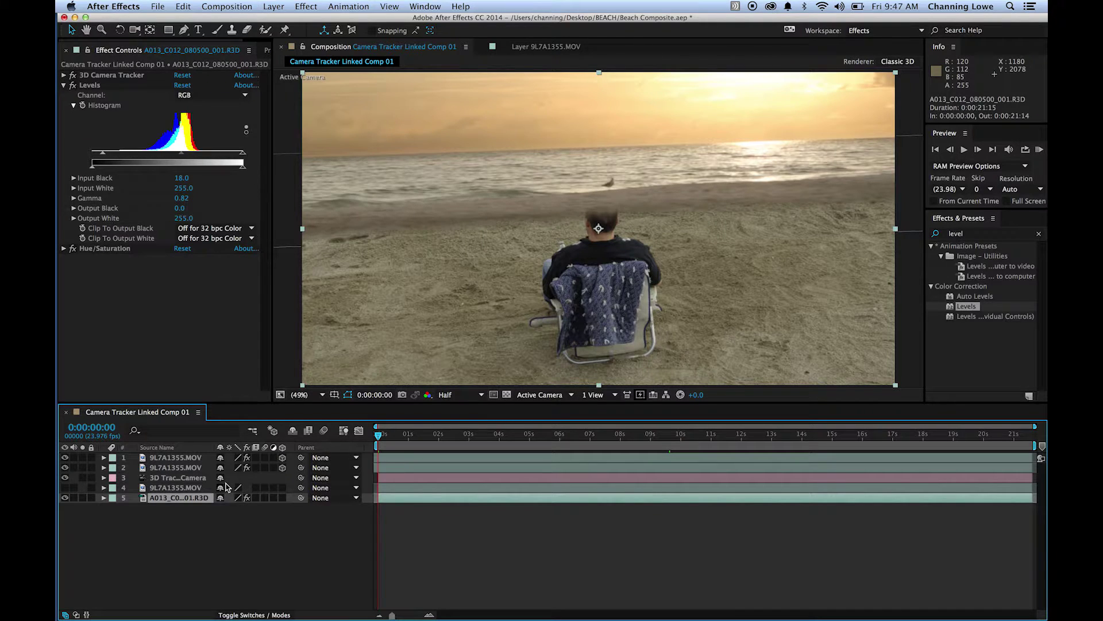
{"action": "key", "text": "ctrl+d"}
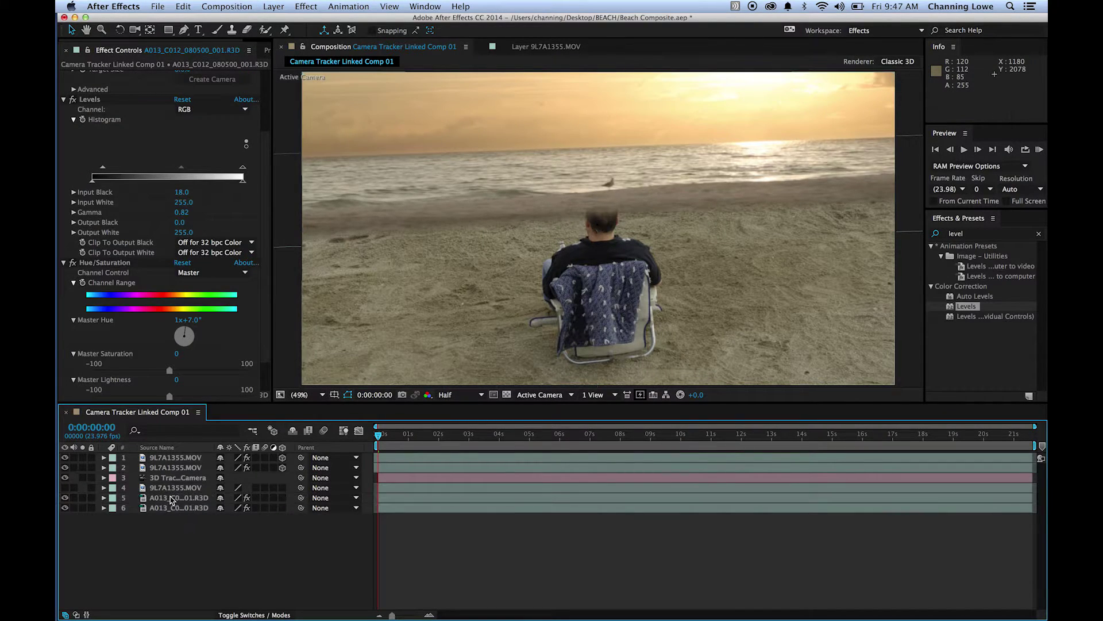
{"action": "left_click_drag", "start_coordinate": [172, 499], "coordinate": [173, 453]}
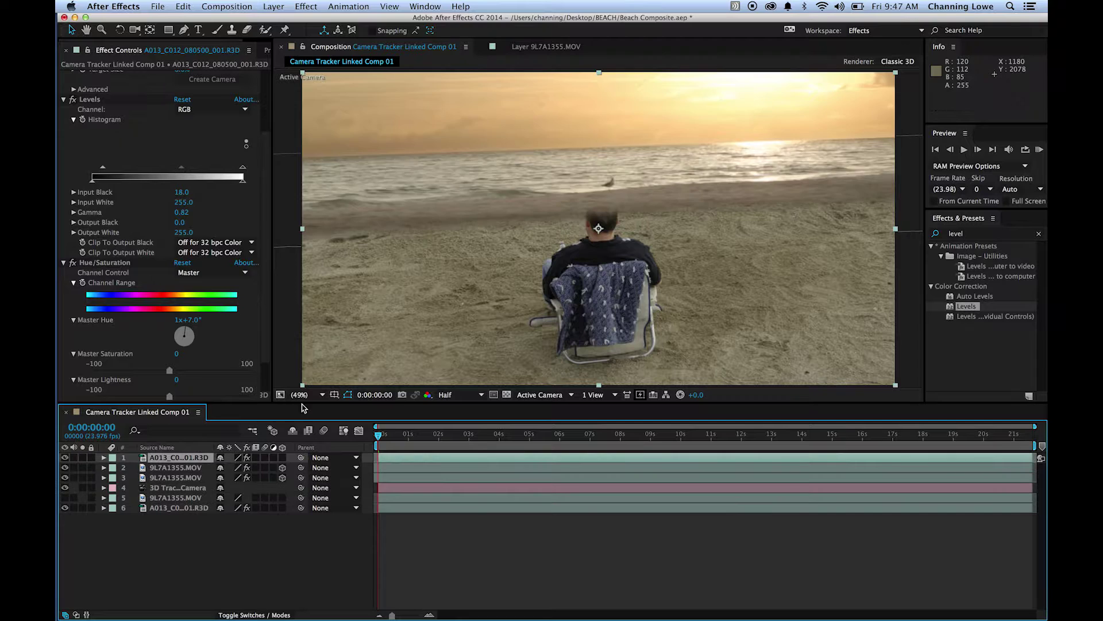
Draw an elliptical mask on the top footage copy and center it over the man's head
{"action": "scroll", "coordinate": [647, 263], "scroll_direction": "up", "scroll_amount": 3}
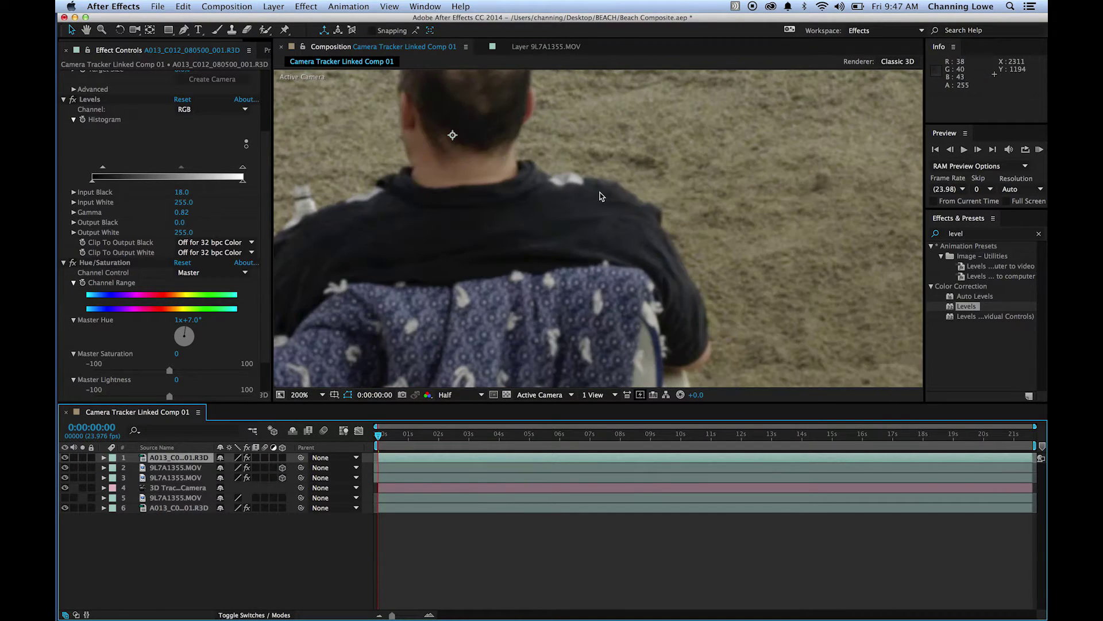
{"action": "scroll", "coordinate": [520, 119], "scroll_direction": "down", "scroll_amount": 1}
{"action": "key", "text": "space"}
{"action": "left_click_drag", "start_coordinate": [520, 147], "coordinate": [566, 251]}
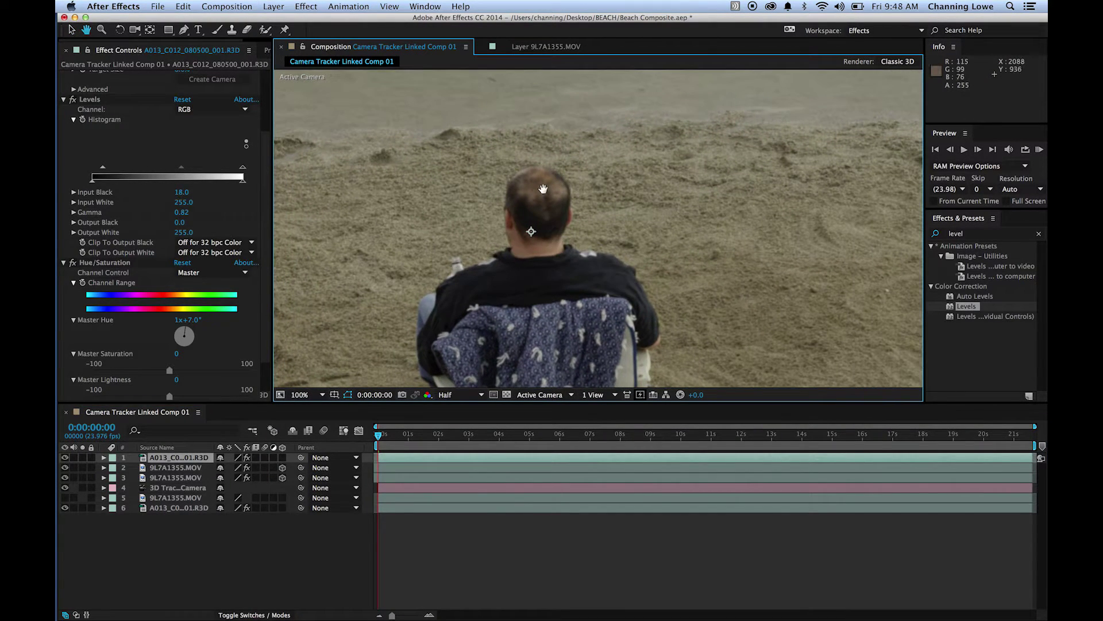
{"action": "scroll", "coordinate": [543, 188], "scroll_direction": "up", "scroll_amount": 2}
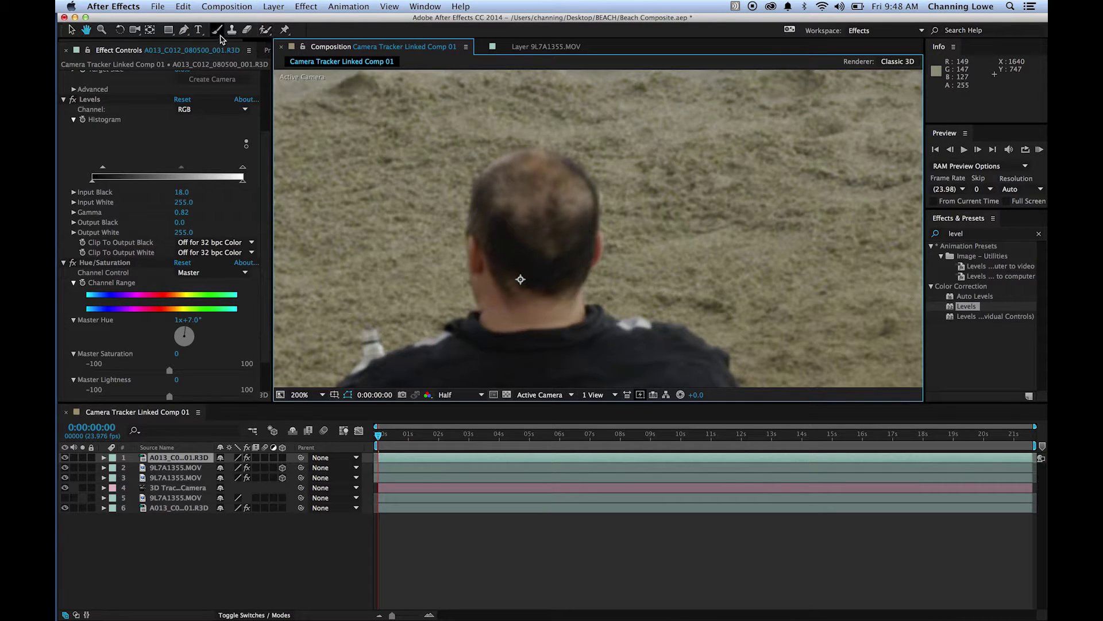
{"action": "left_click_drag", "start_coordinate": [169, 32], "coordinate": [205, 55]}
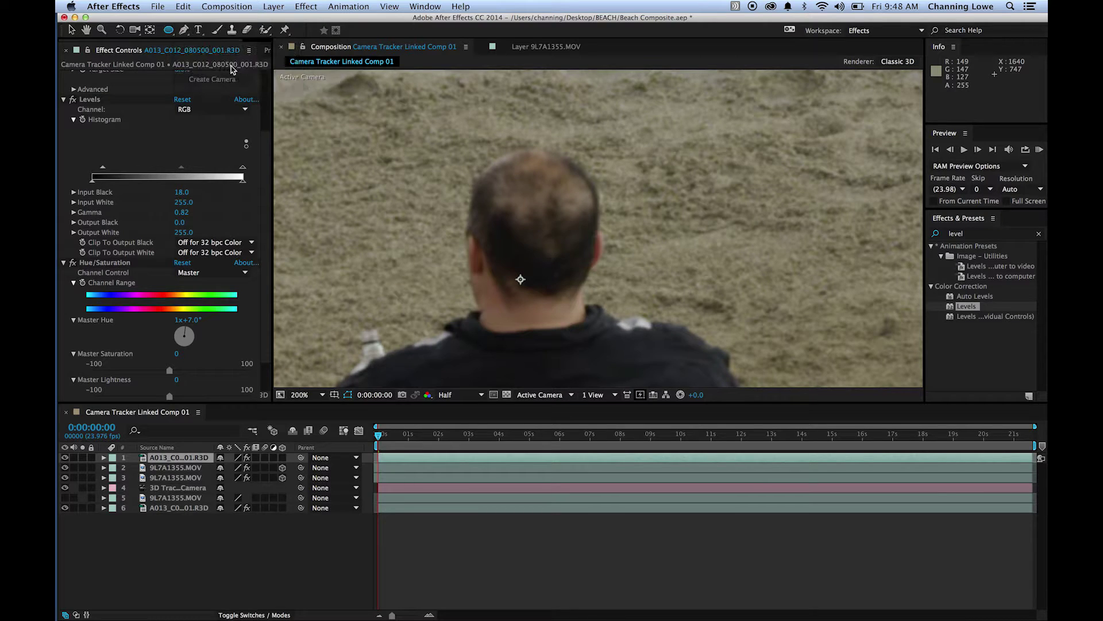
{"action": "left_click_drag", "start_coordinate": [489, 145], "coordinate": [654, 327]}
{"action": "key", "text": "v"}
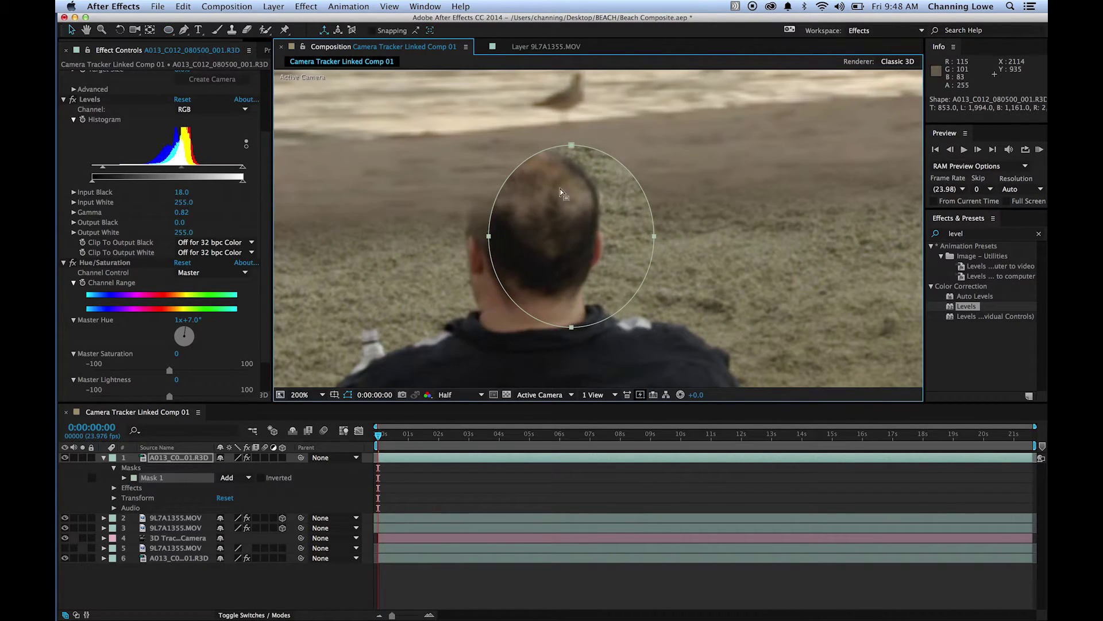
{"action": "left_click_drag", "start_coordinate": [571, 146], "coordinate": [530, 149]}
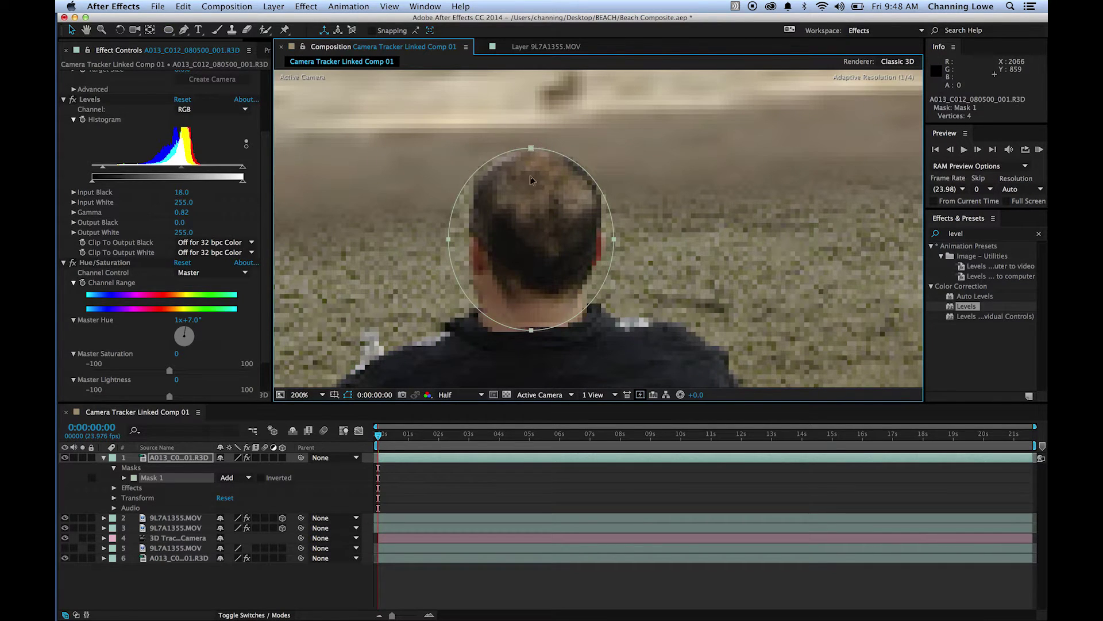
Narrow the ellipse by moving its side vertices inward so the mask fits closely around the head
{"action": "left_click", "coordinate": [460, 244]}
{"action": "left_click_drag", "start_coordinate": [450, 246], "coordinate": [464, 254]}
{"action": "left_click_drag", "start_coordinate": [613, 241], "coordinate": [604, 231]}
{"action": "left_click", "coordinate": [531, 149]}
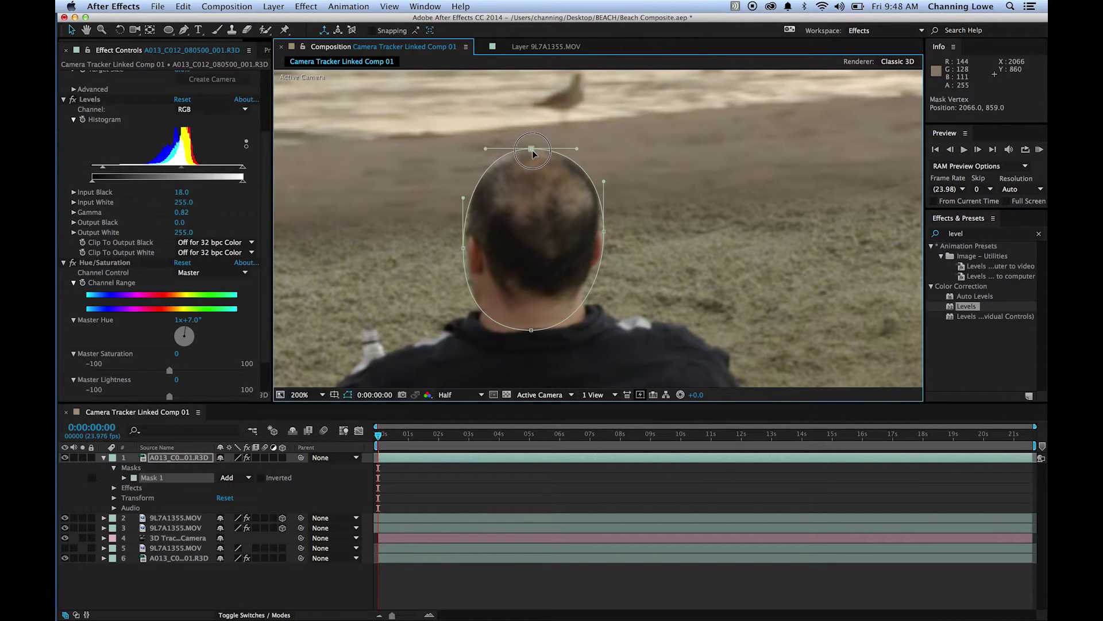
{"action": "left_click_drag", "start_coordinate": [605, 233], "coordinate": [601, 232]}
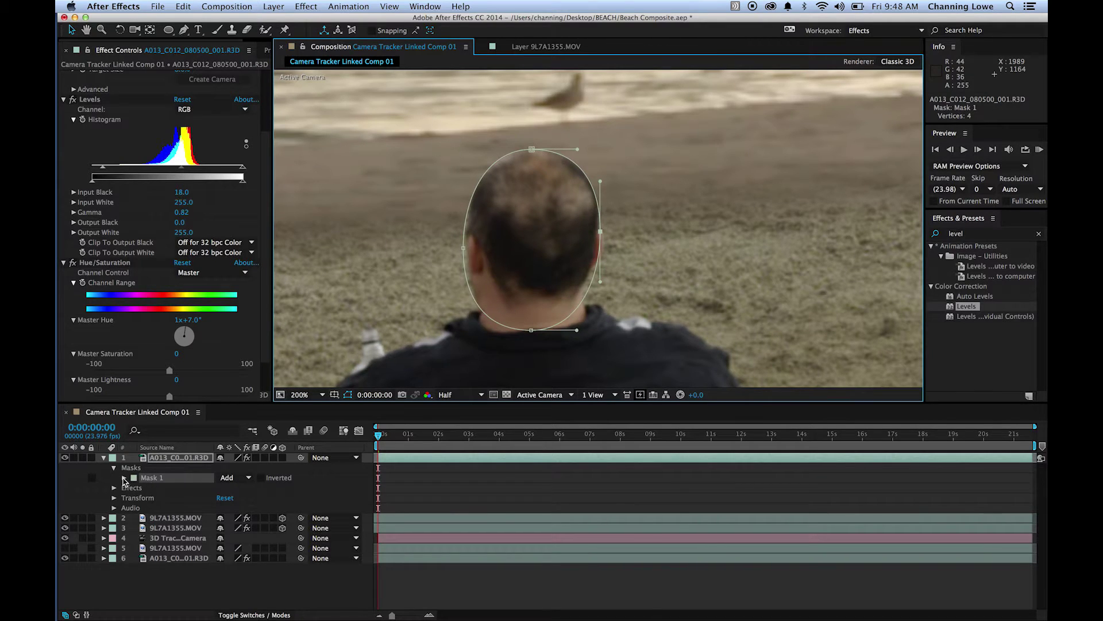
Start Mask Path keyframing at the first frame and realign the mask with the moving head at intervals from 0:00:00:18 to 0:00:02:23
{"action": "left_click", "coordinate": [123, 478]}
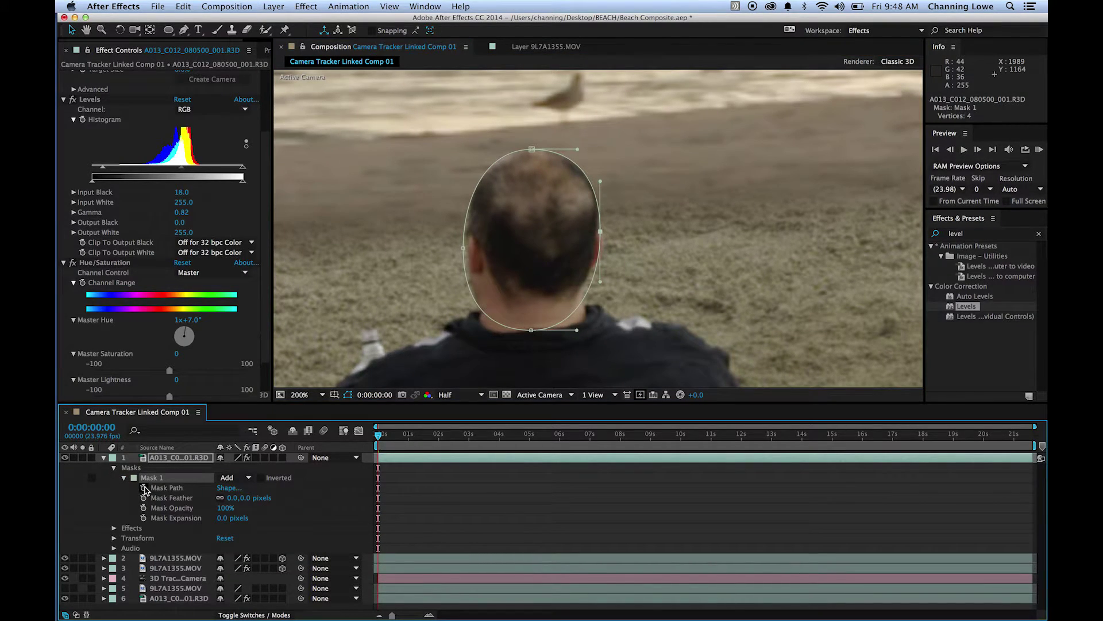
{"action": "left_click", "coordinate": [144, 487]}
{"action": "left_click_drag", "start_coordinate": [385, 440], "coordinate": [400, 440]}
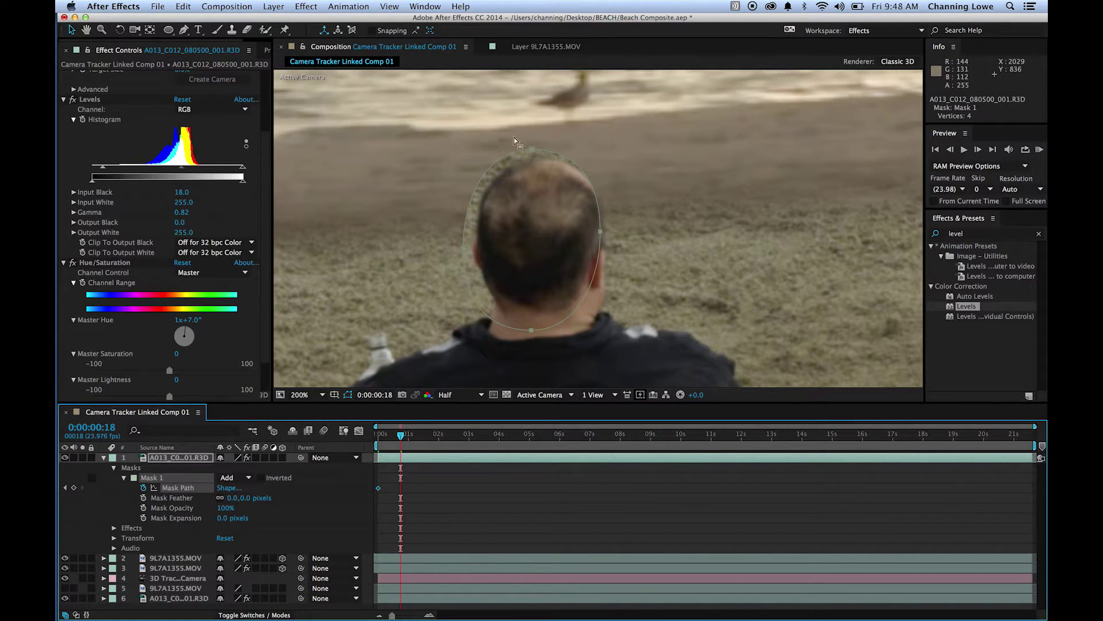
{"action": "left_click_drag", "start_coordinate": [529, 151], "coordinate": [540, 179]}
{"action": "left_click_drag", "start_coordinate": [413, 436], "coordinate": [432, 435]}
{"action": "left_click_drag", "start_coordinate": [605, 244], "coordinate": [614, 231]}
{"action": "left_click", "coordinate": [443, 436]}
{"action": "mouse_move", "coordinate": [450, 436]}
{"action": "left_mouse_down"}
{"action": "mouse_move", "coordinate": [486, 435]}
{"action": "mouse_move", "coordinate": [468, 434]}
{"action": "left_mouse_up"}
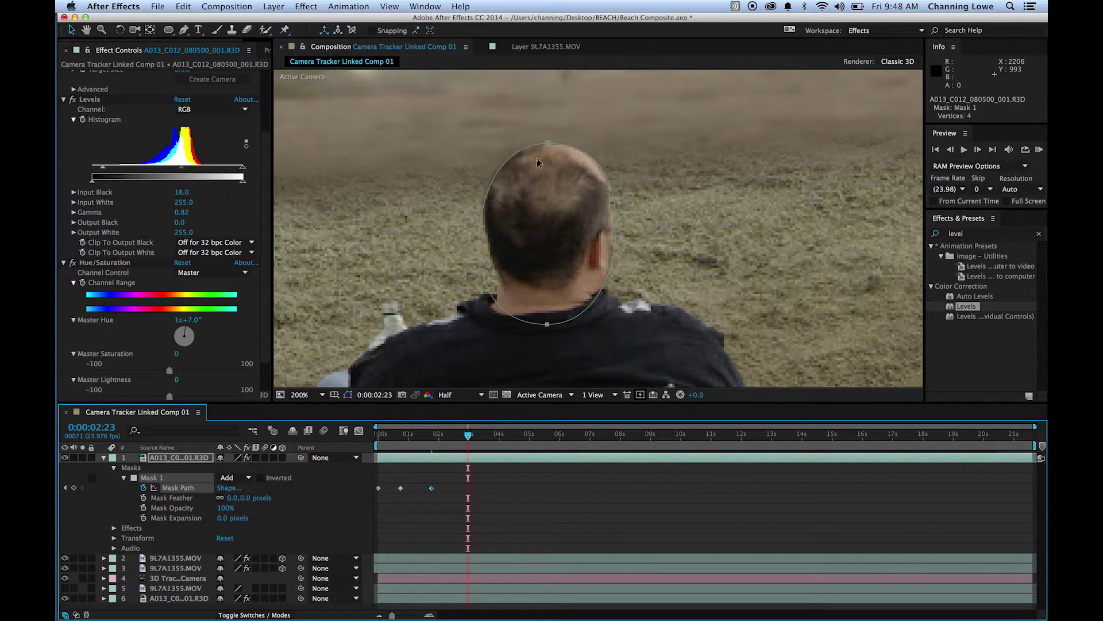
{"action": "left_click_drag", "start_coordinate": [546, 148], "coordinate": [546, 149]}
Keyframe the head mask's position at 0:00:03:09, 0:00:03:19 and 0:00:04:15 to follow the man's head
{"action": "key", "text": "space"}
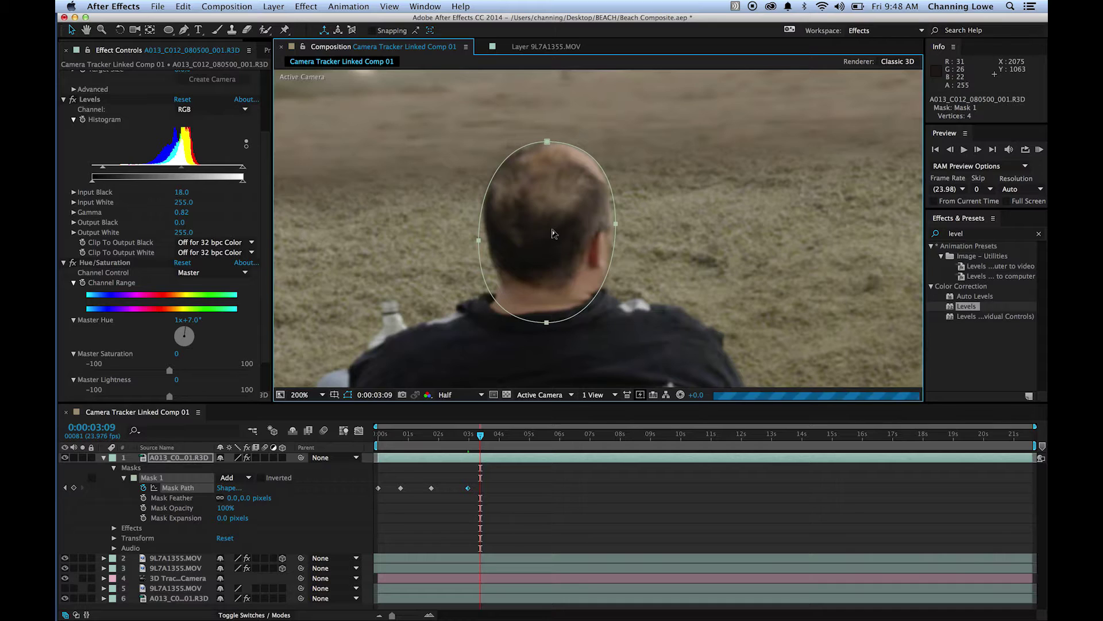
{"action": "left_click_drag", "start_coordinate": [550, 144], "coordinate": [555, 157]}
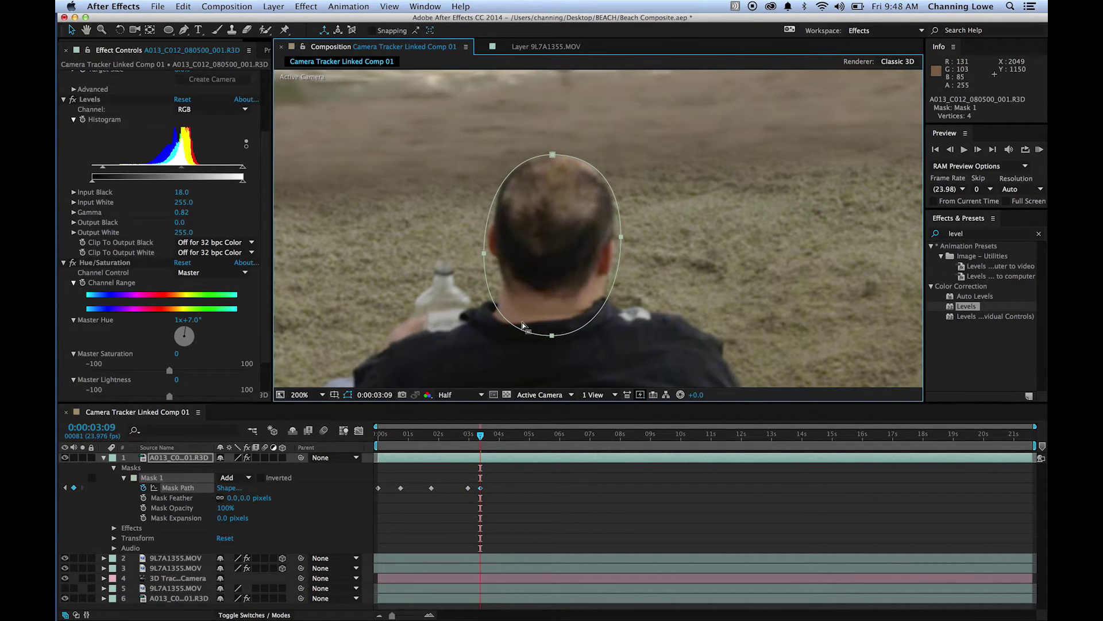
{"action": "key", "text": "shift+Page_Down"}
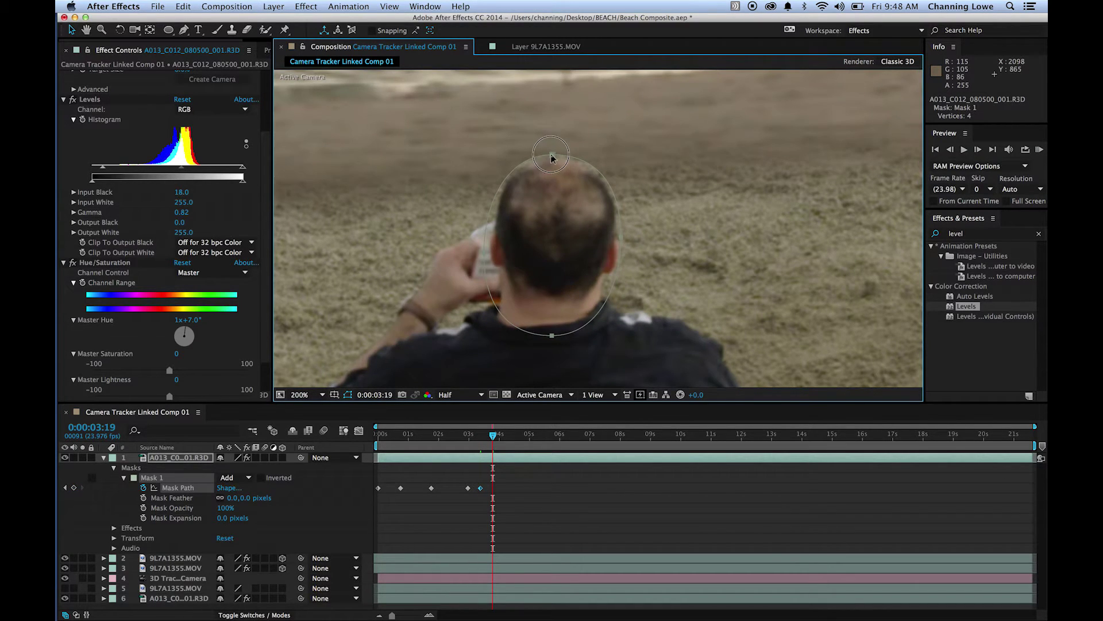
{"action": "left_click_drag", "start_coordinate": [550, 156], "coordinate": [553, 164]}
{"action": "key", "text": "shift+Page_Down"}
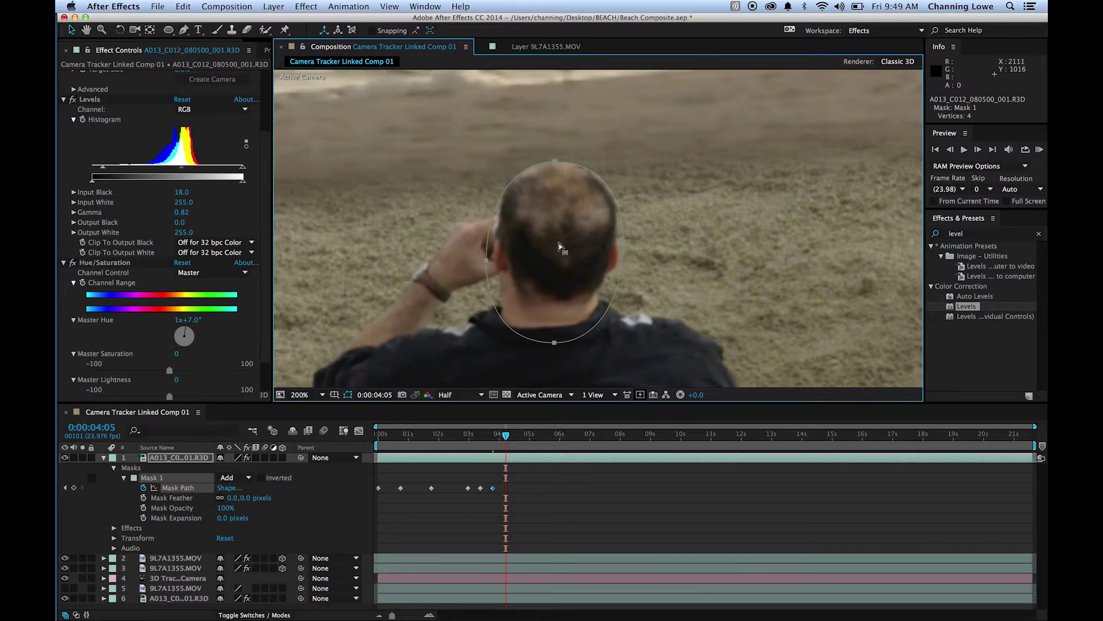
{"action": "key", "text": "shift+Page_Down"}
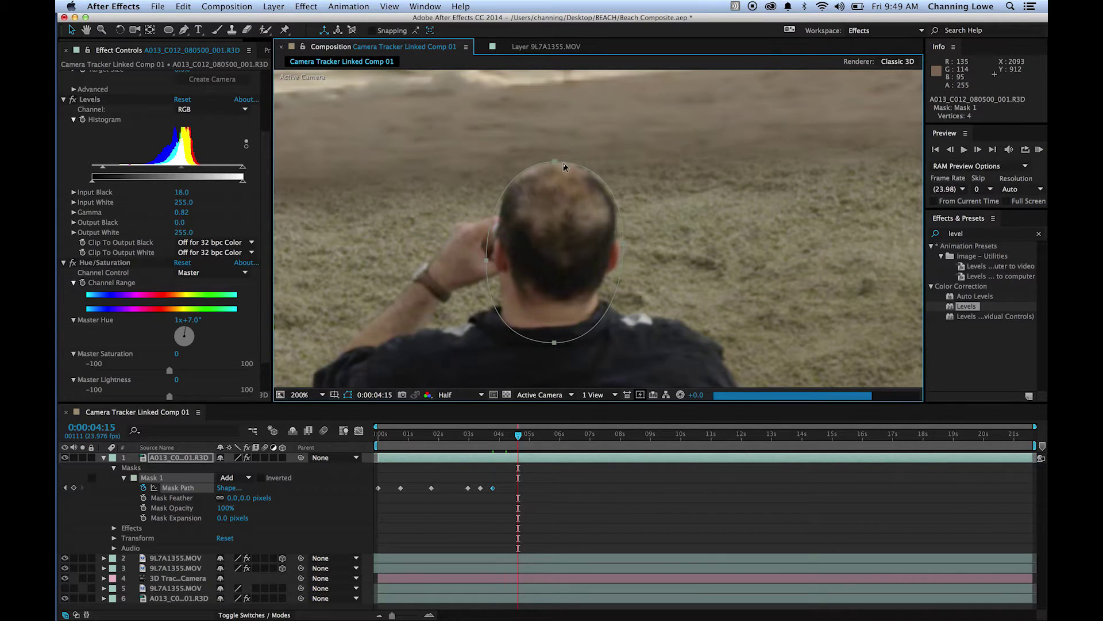
{"action": "left_click_drag", "start_coordinate": [557, 166], "coordinate": [559, 167]}
Continue tracking the head with Mask Path keyframes at 0:00:05:01, 0:00:05:11 and 0:00:05:21, following it down as it tilts back
{"action": "key", "text": "shift+Page_Down"}
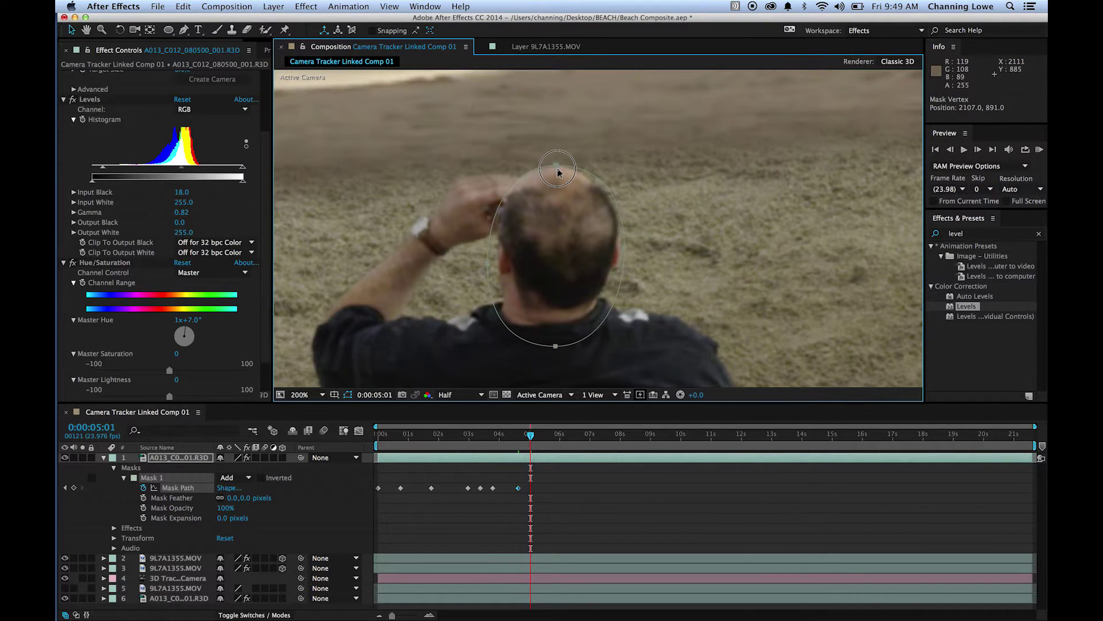
{"action": "left_click_drag", "start_coordinate": [558, 168], "coordinate": [559, 171]}
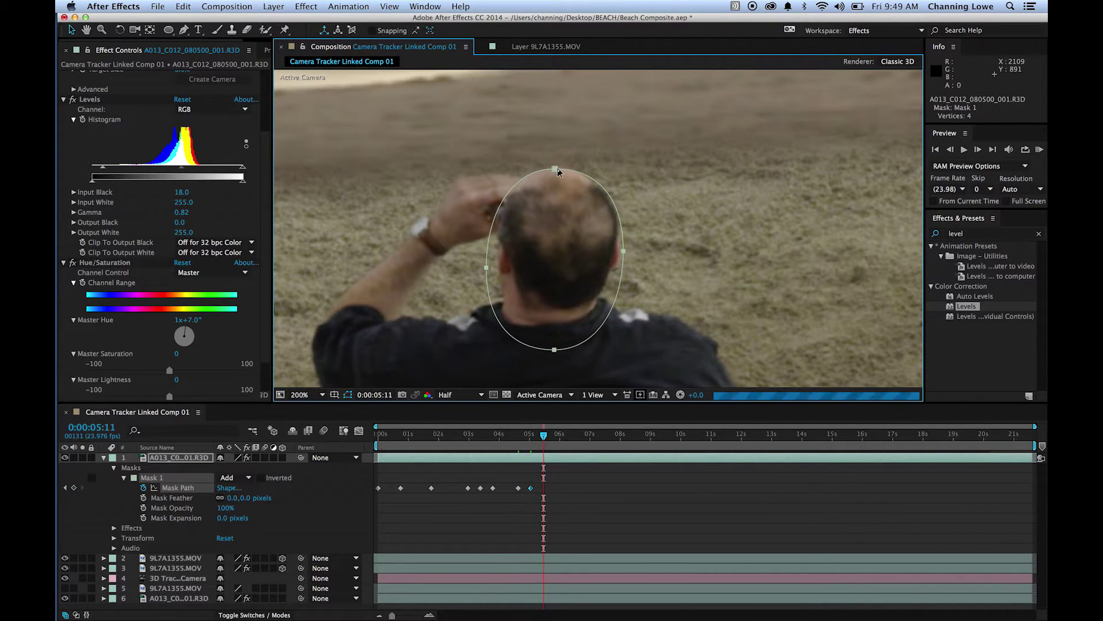
{"action": "key", "text": "shift+Page_Down"}
{"action": "key", "text": "shift+Page_Down"}
{"action": "left_click_drag", "start_coordinate": [557, 172], "coordinate": [560, 183]}
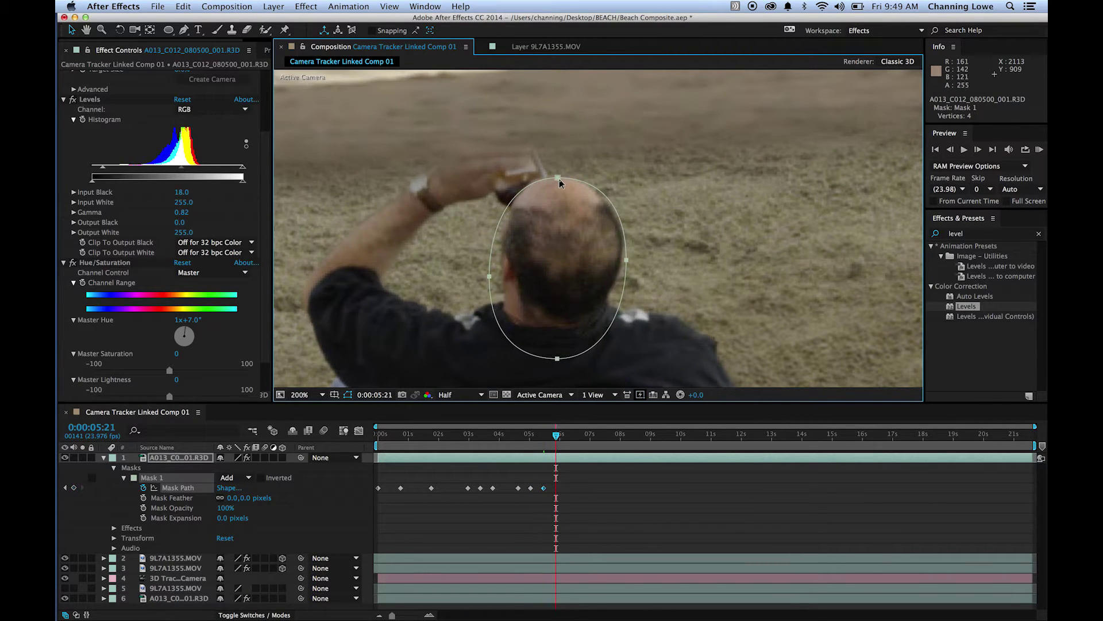
{"action": "left_click_drag", "start_coordinate": [560, 183], "coordinate": [563, 206]}
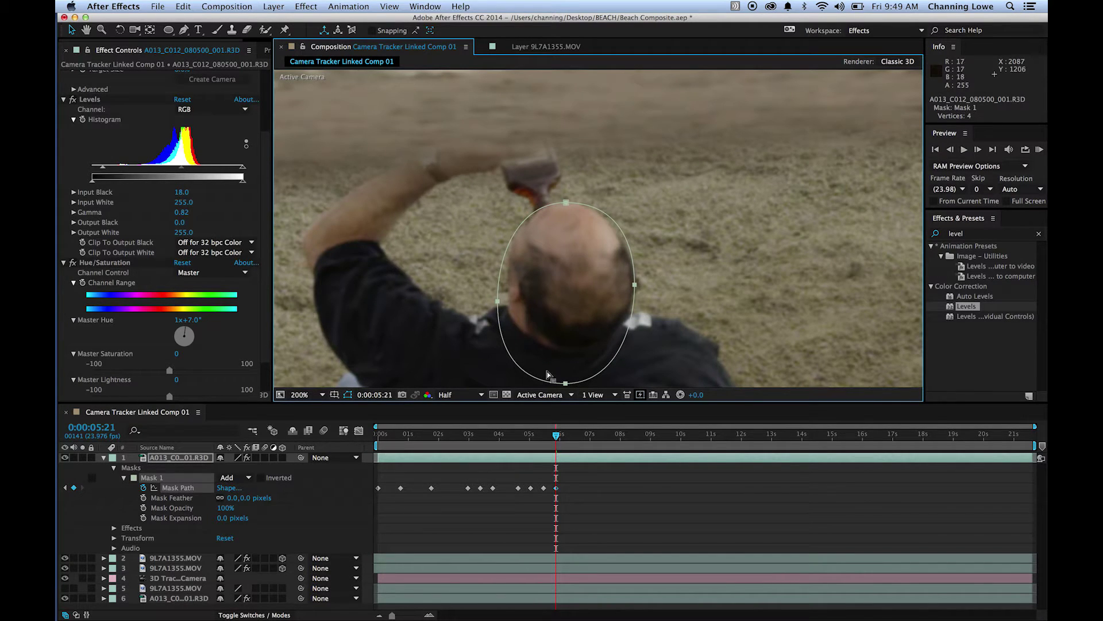
Set Mask 1's feather to 4.0 pixels near the start of the shot and collapse the masked footage layer
{"action": "left_click_drag", "start_coordinate": [547, 438], "coordinate": [385, 438]}
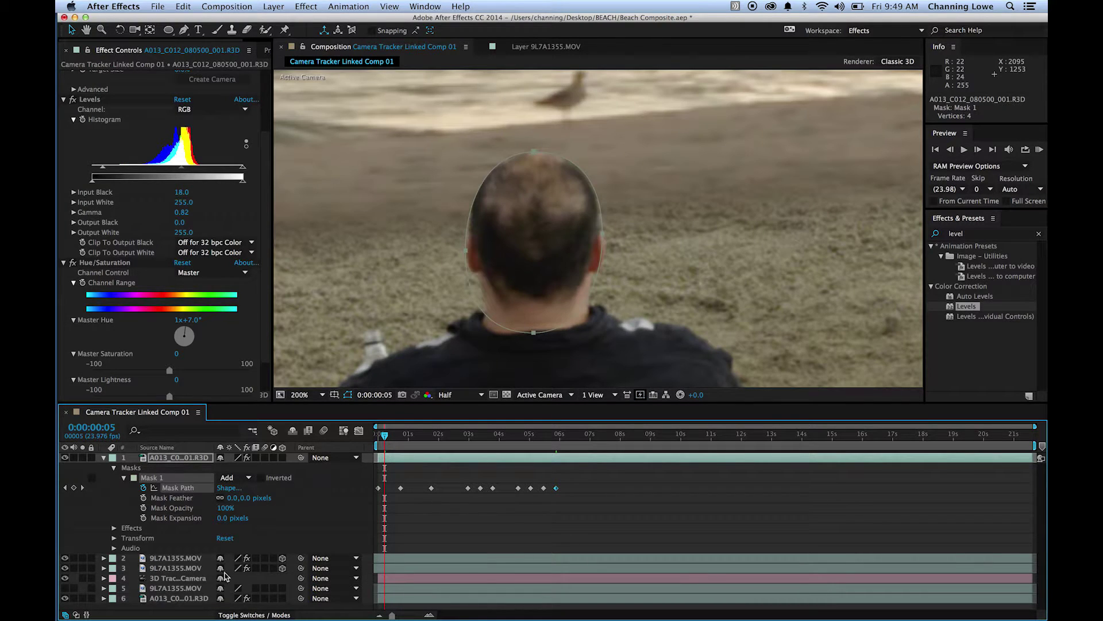
{"action": "left_click", "coordinate": [237, 499]}
{"action": "key", "text": "Return"}
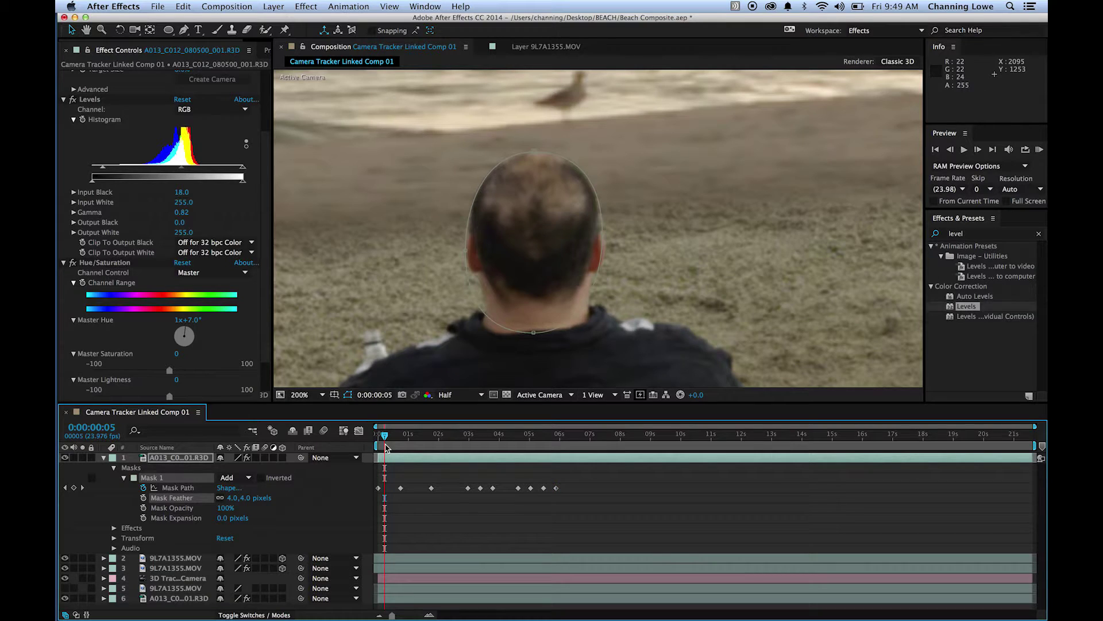
{"action": "key", "text": "space"}
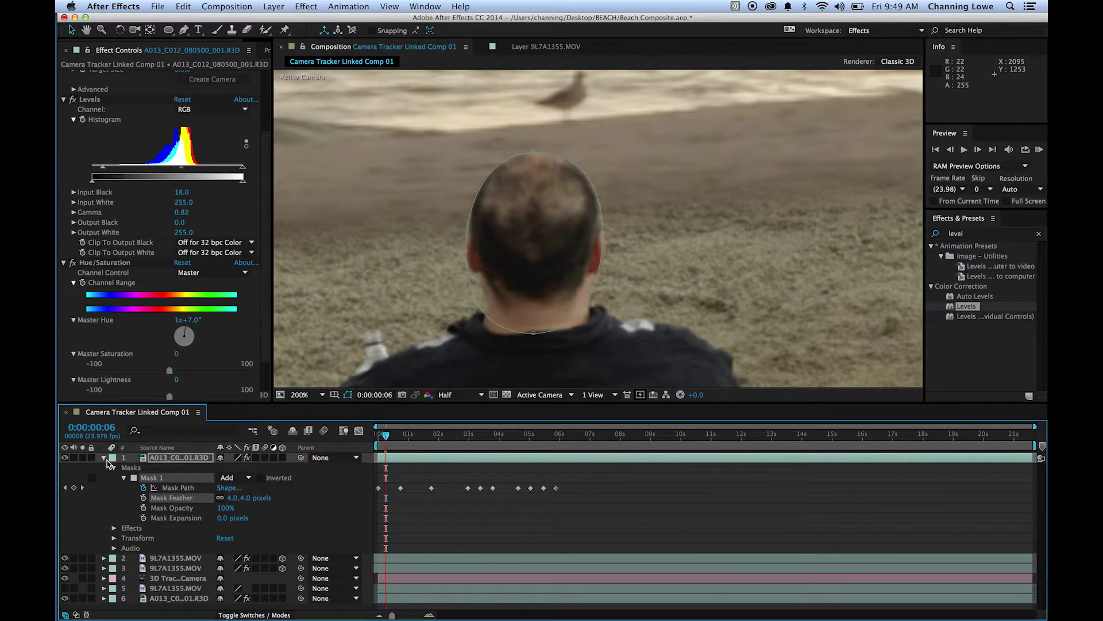
{"action": "left_click", "coordinate": [107, 462]}
{"action": "left_click", "coordinate": [103, 458]}
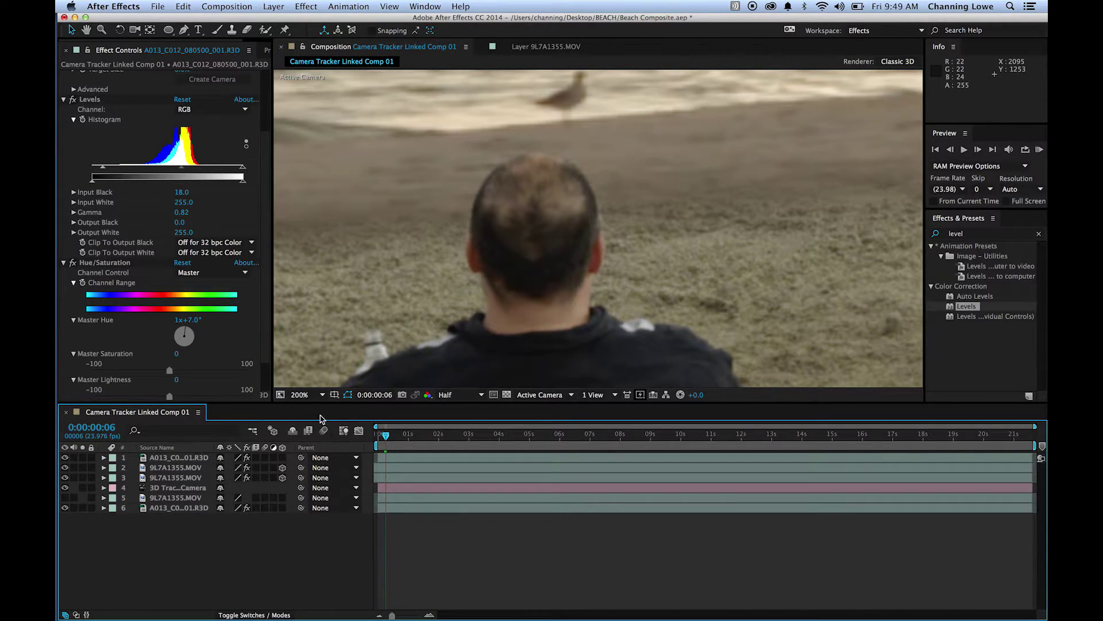
Show layer names instead of source names in the timeline with no layer selected
{"action": "key", "text": "shift+slash"}
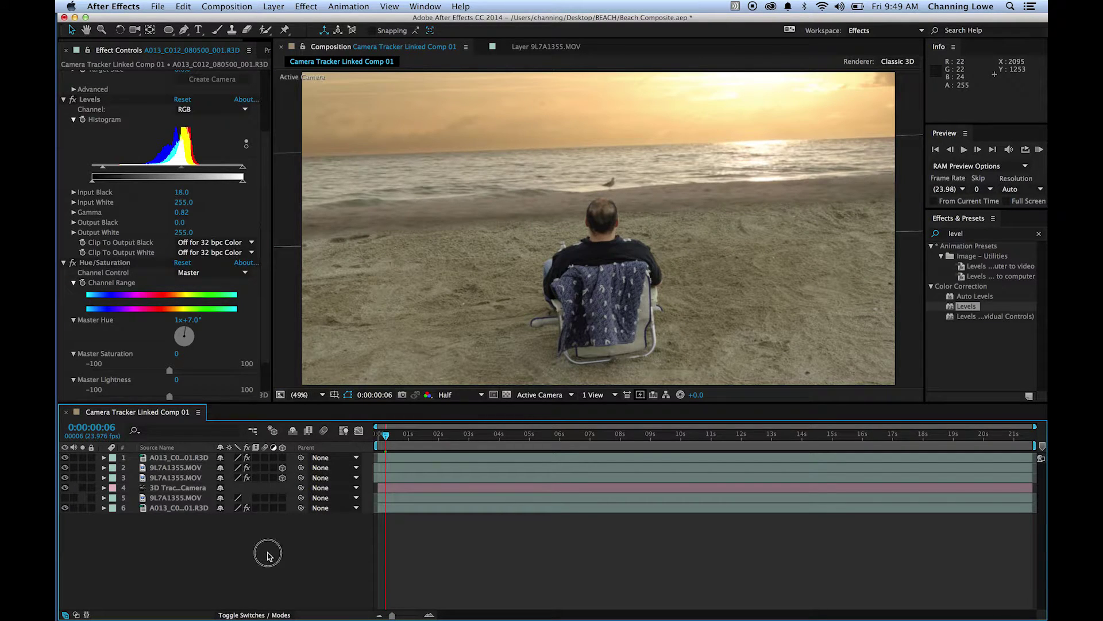
{"action": "left_click", "coordinate": [188, 459]}
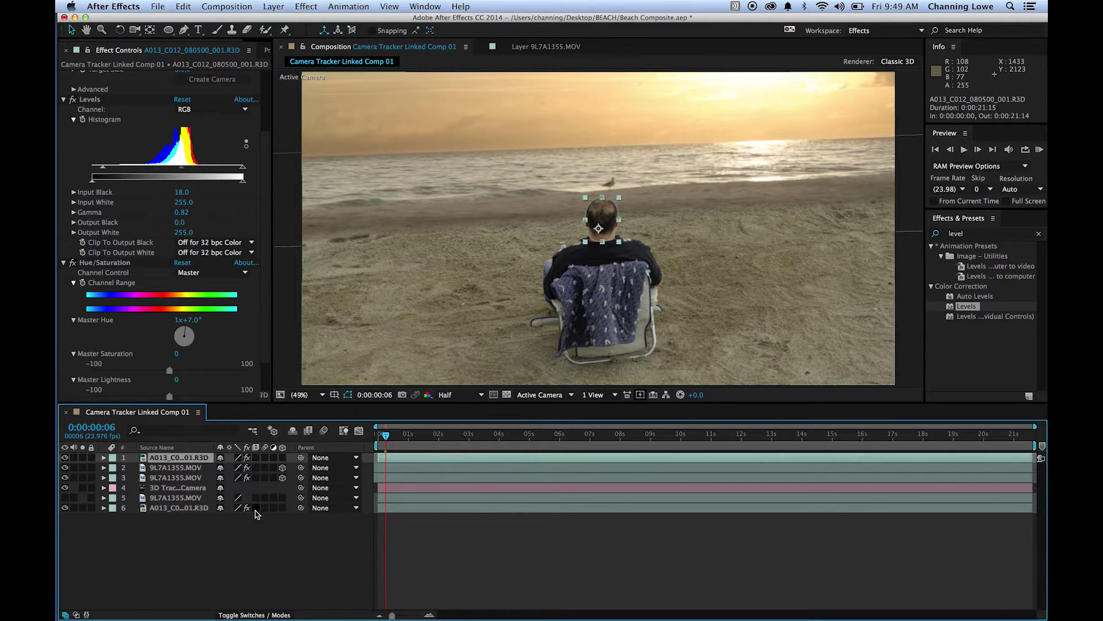
{"action": "left_click", "coordinate": [211, 543]}
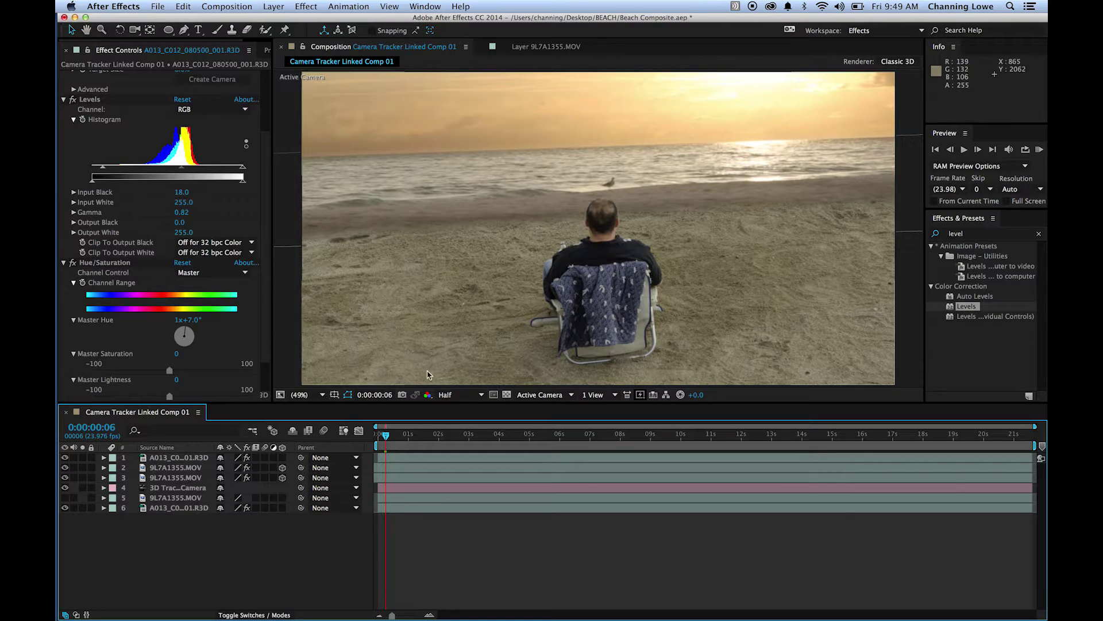
{"action": "left_click", "coordinate": [198, 448]}
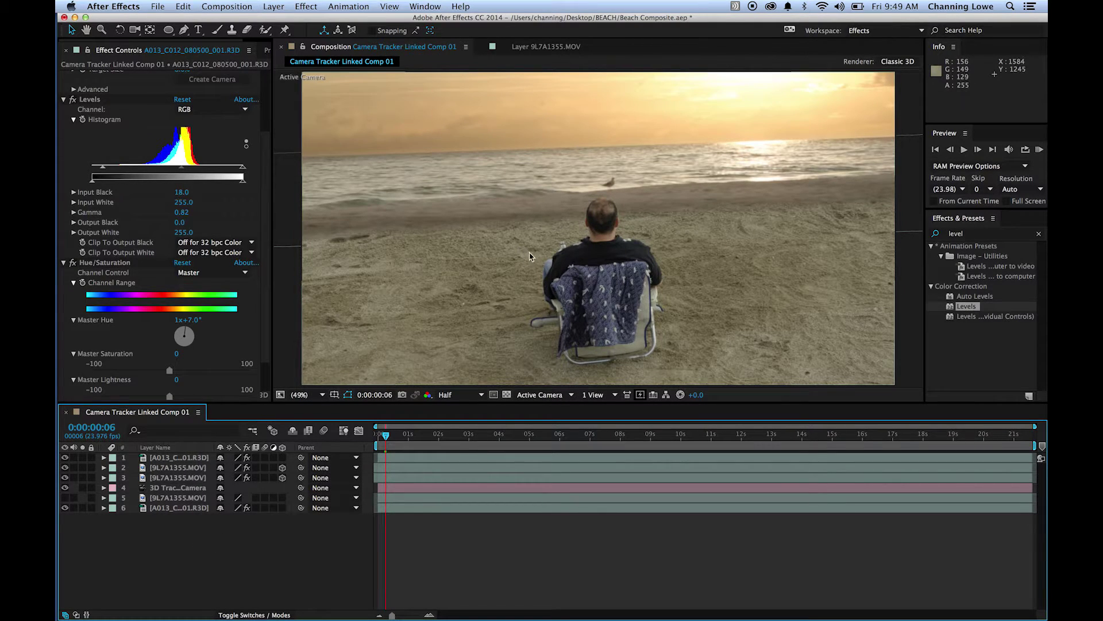
{"action": "left_click", "coordinate": [178, 458]}
{"action": "mouse_move", "coordinate": [602, 214]}
{"action": "left_mouse_down"}
{"action": "mouse_move", "coordinate": [661, 216]}
{"action": "mouse_move", "coordinate": [599, 214]}
{"action": "left_mouse_up"}
{"action": "key", "text": "super+z"}
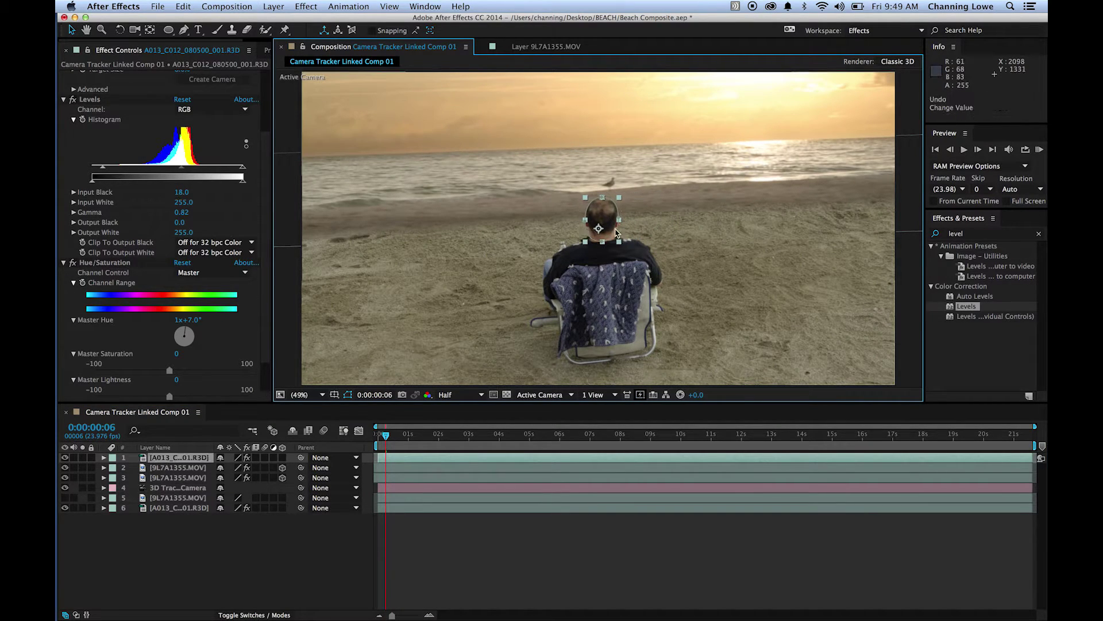
Check the top masked footage layer from the first frame through 0:00:06:13, where the man raises the bottle
{"action": "left_click_drag", "start_coordinate": [396, 437], "coordinate": [575, 437]}
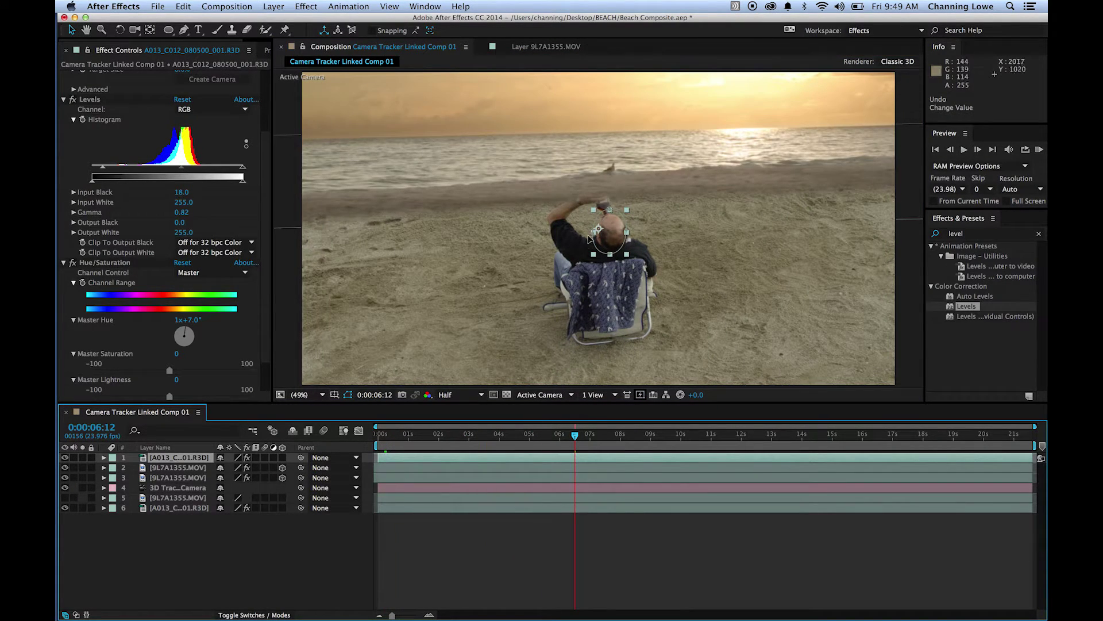
{"action": "key", "text": "Home"}
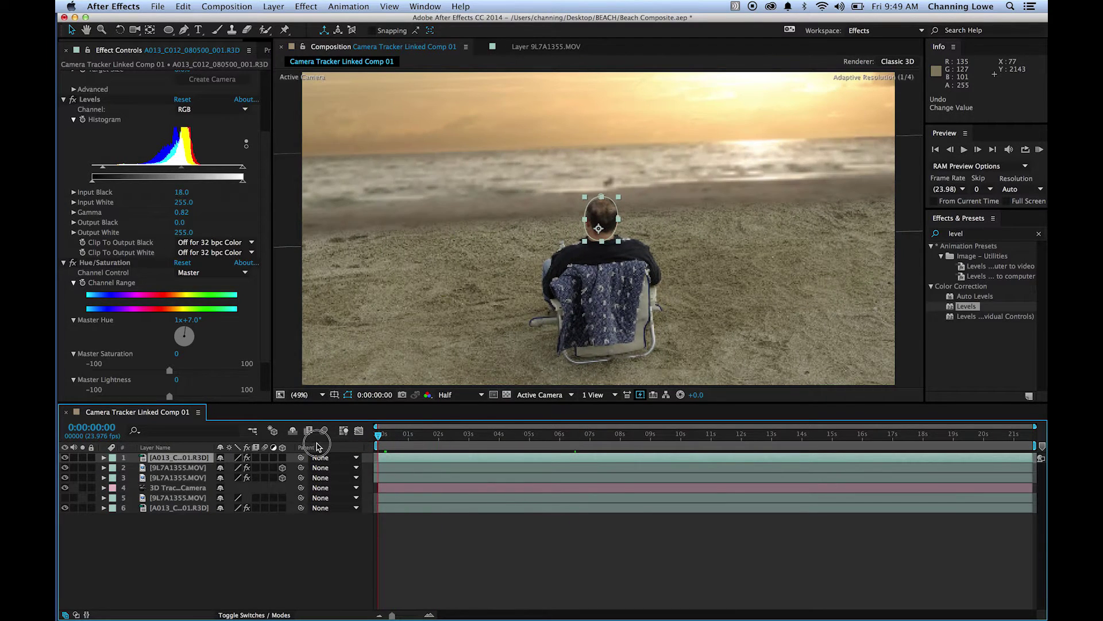
{"action": "left_click", "coordinate": [183, 458]}
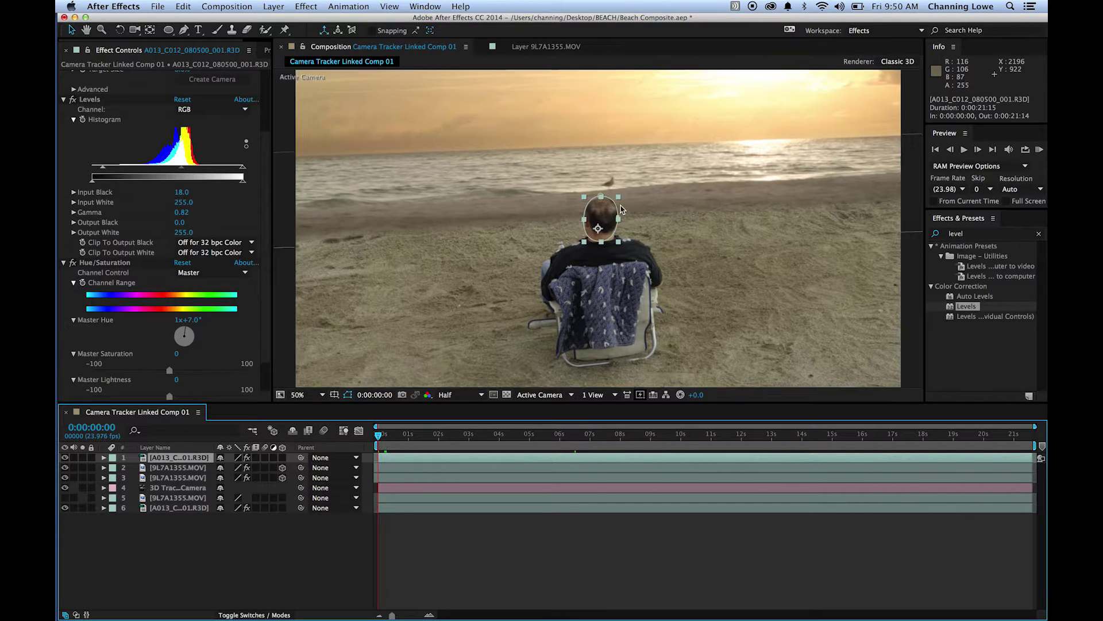
{"action": "scroll", "coordinate": [623, 221], "scroll_direction": "up", "scroll_amount": 4}
{"action": "left_click_drag", "start_coordinate": [379, 435], "coordinate": [575, 437]}
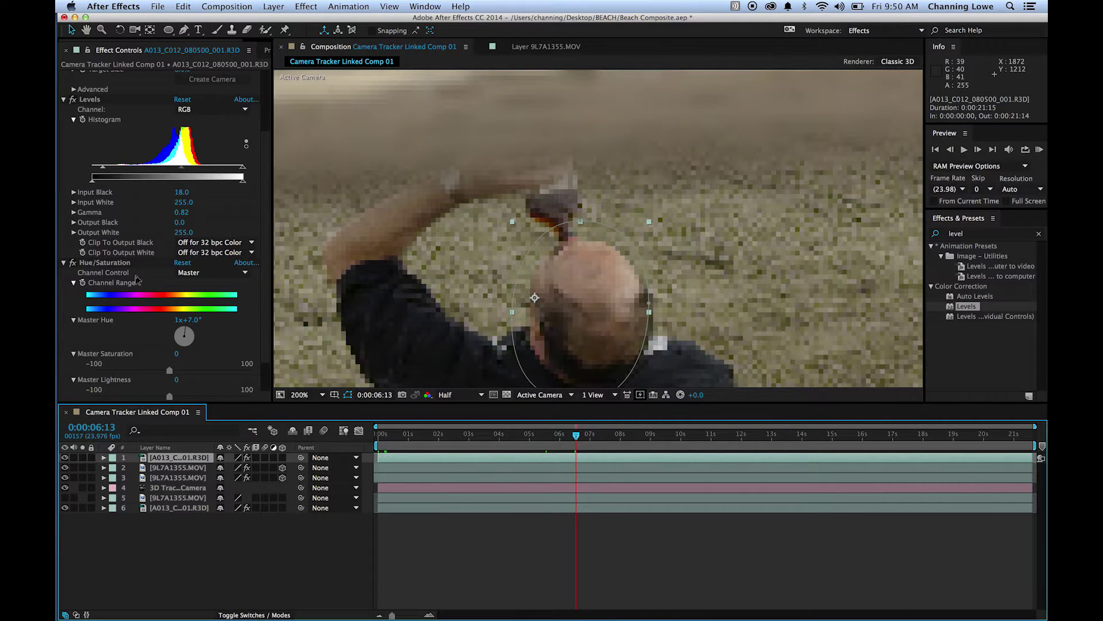
Draw a second mask with the Pen tool around the raised hand, watch and bottle on the top layer at 0:00:06:13
{"action": "left_click", "coordinate": [184, 29]}
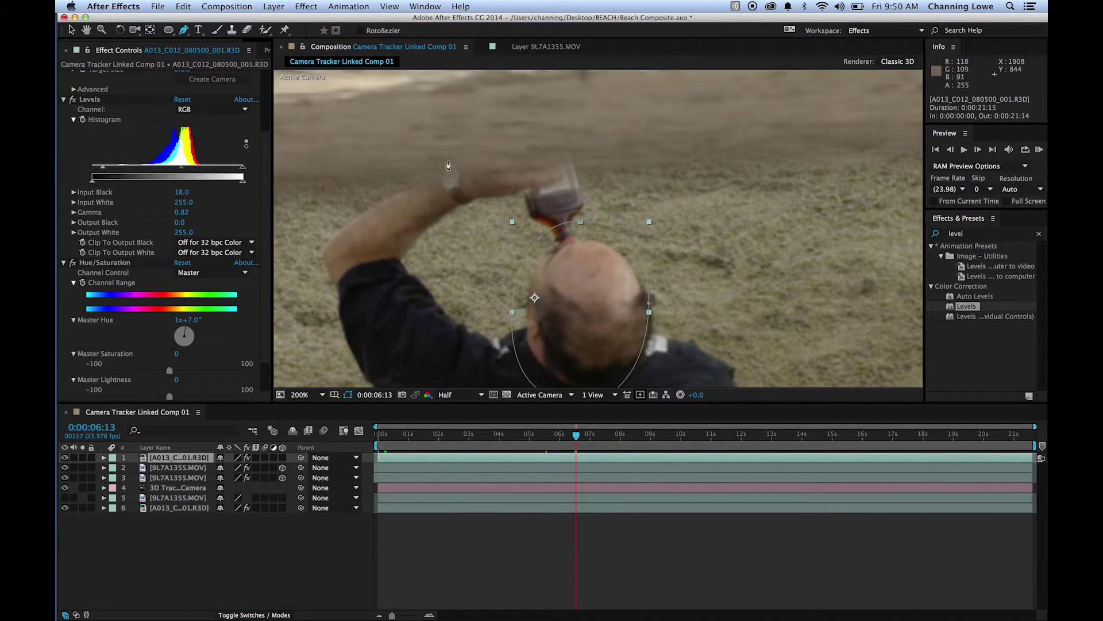
{"action": "left_click", "coordinate": [425, 172]}
{"action": "left_click", "coordinate": [460, 157]}
{"action": "left_click", "coordinate": [484, 141]}
{"action": "left_click", "coordinate": [495, 138]}
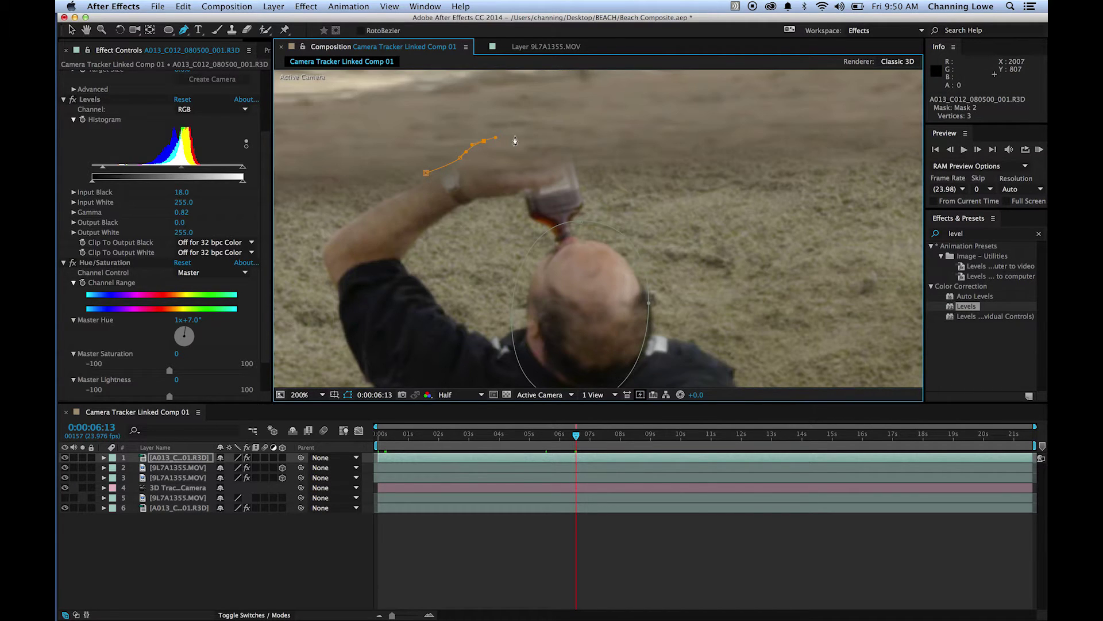
{"action": "left_click", "coordinate": [534, 131]}
{"action": "left_click", "coordinate": [555, 122]}
{"action": "left_click", "coordinate": [575, 169]}
{"action": "left_click", "coordinate": [582, 200]}
{"action": "left_click", "coordinate": [548, 213]}
{"action": "left_click", "coordinate": [535, 214]}
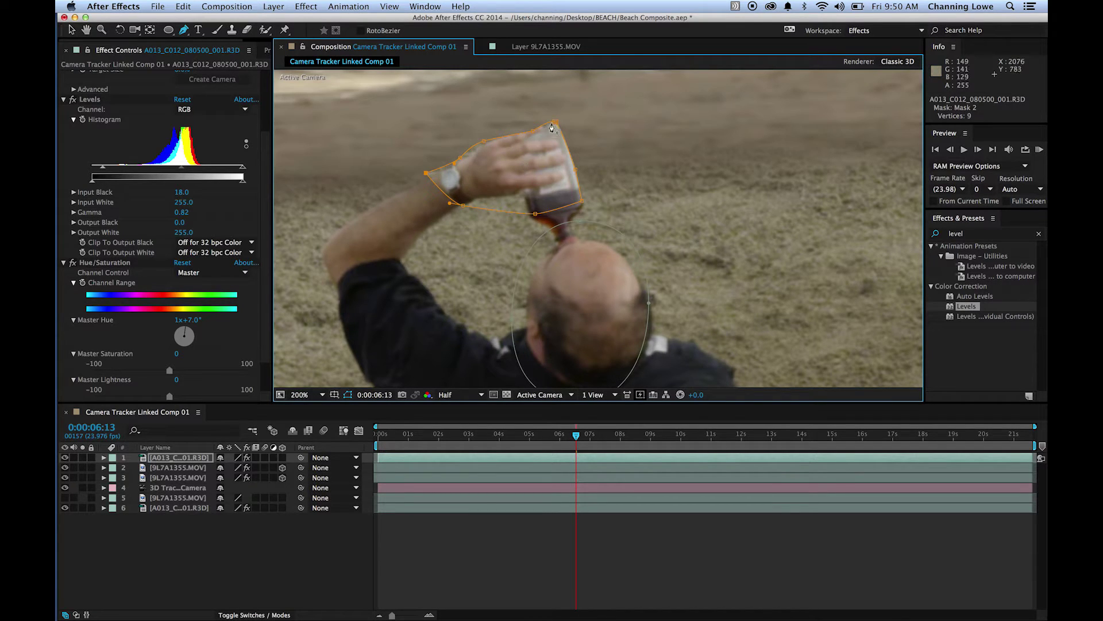
{"action": "left_click_drag", "start_coordinate": [555, 122], "coordinate": [554, 125]}
{"action": "left_click", "coordinate": [484, 139]}
Start Mask Path keyframing for Mask 2 at 0:00:06:13 and go back to 0:00:06:01
{"action": "left_click", "coordinate": [104, 458]}
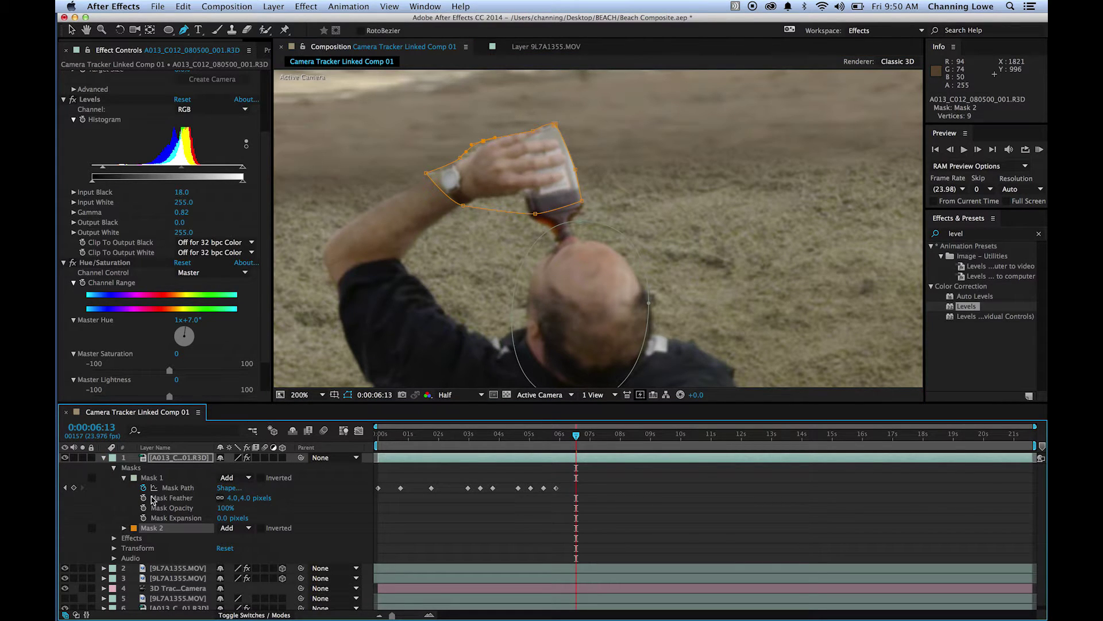
{"action": "left_click", "coordinate": [124, 528]}
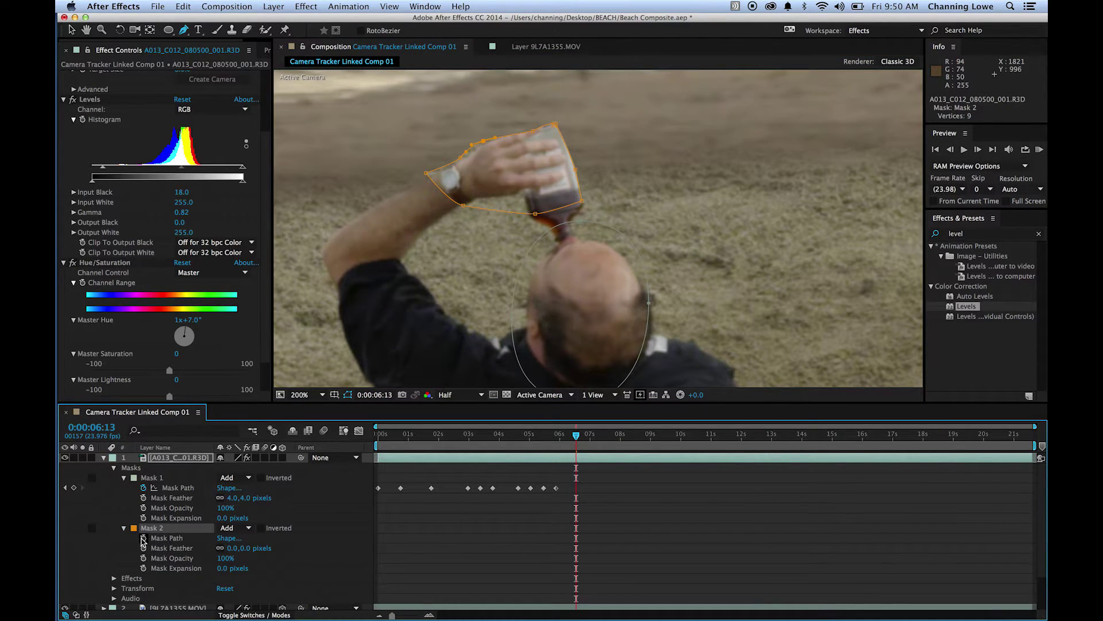
{"action": "left_click", "coordinate": [144, 538]}
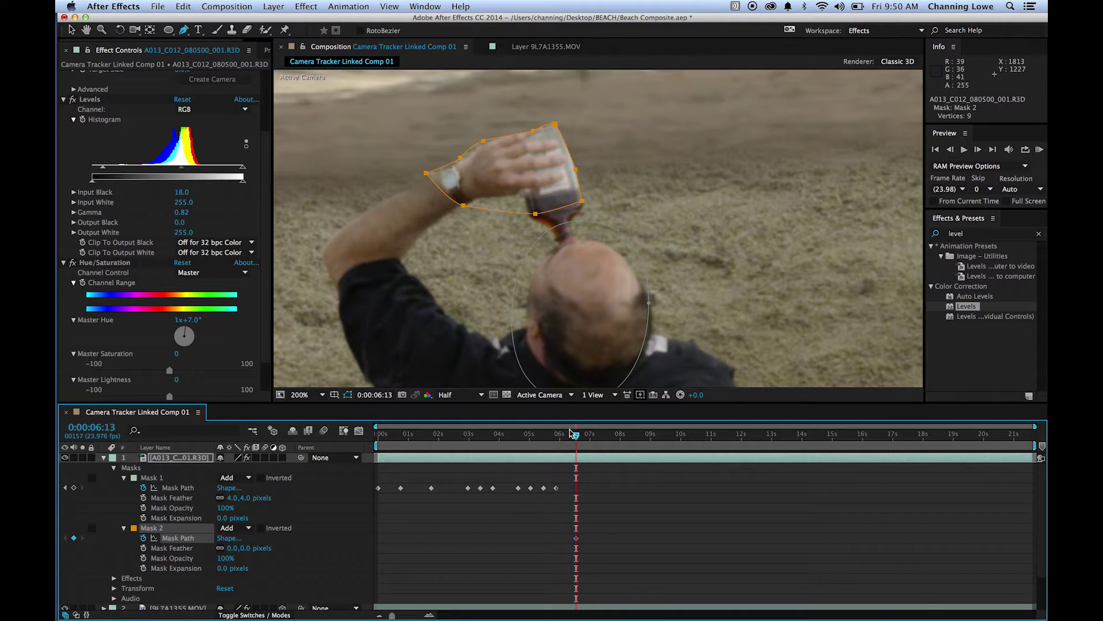
{"action": "left_click_drag", "start_coordinate": [574, 440], "coordinate": [562, 441]}
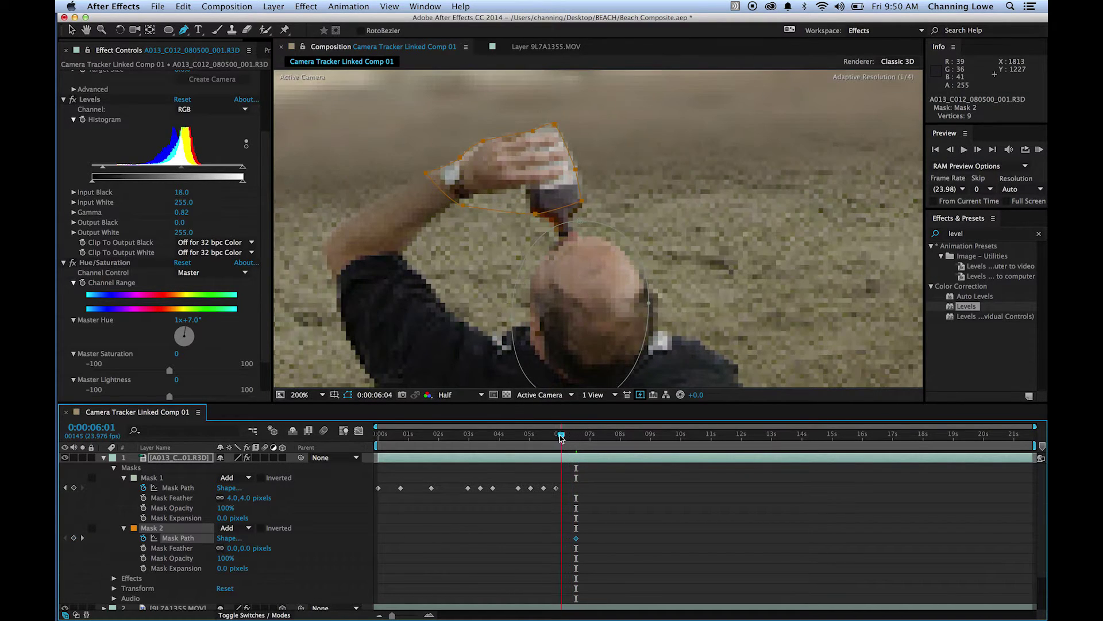
{"action": "left_click", "coordinate": [557, 127]}
{"action": "key", "text": "super+a"}
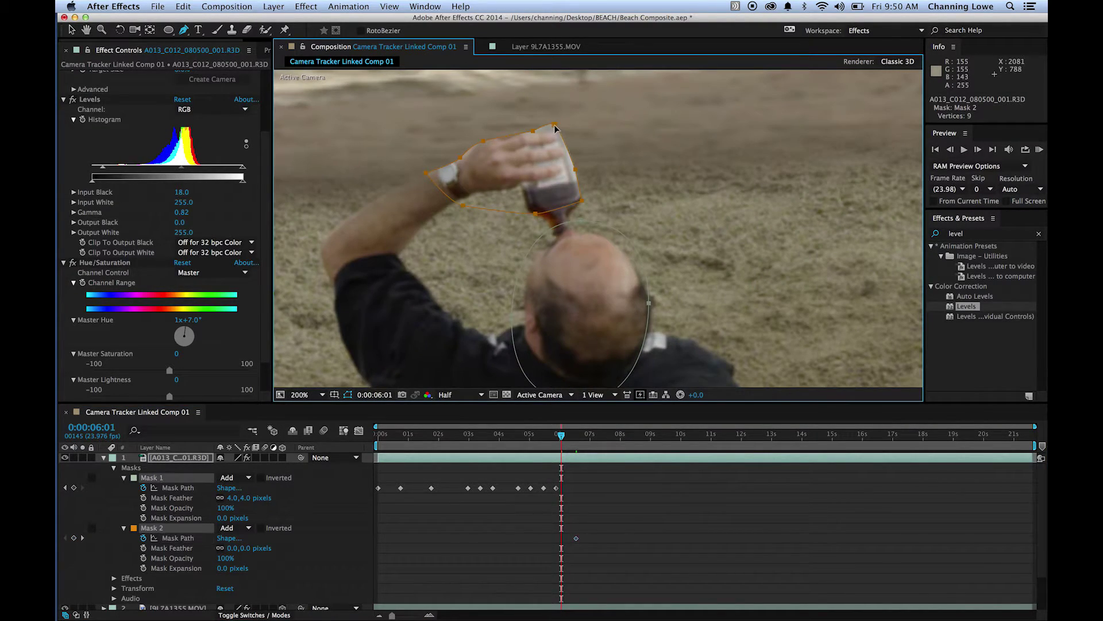
{"action": "left_click", "coordinate": [553, 126]}
{"action": "key", "text": "super+z"}
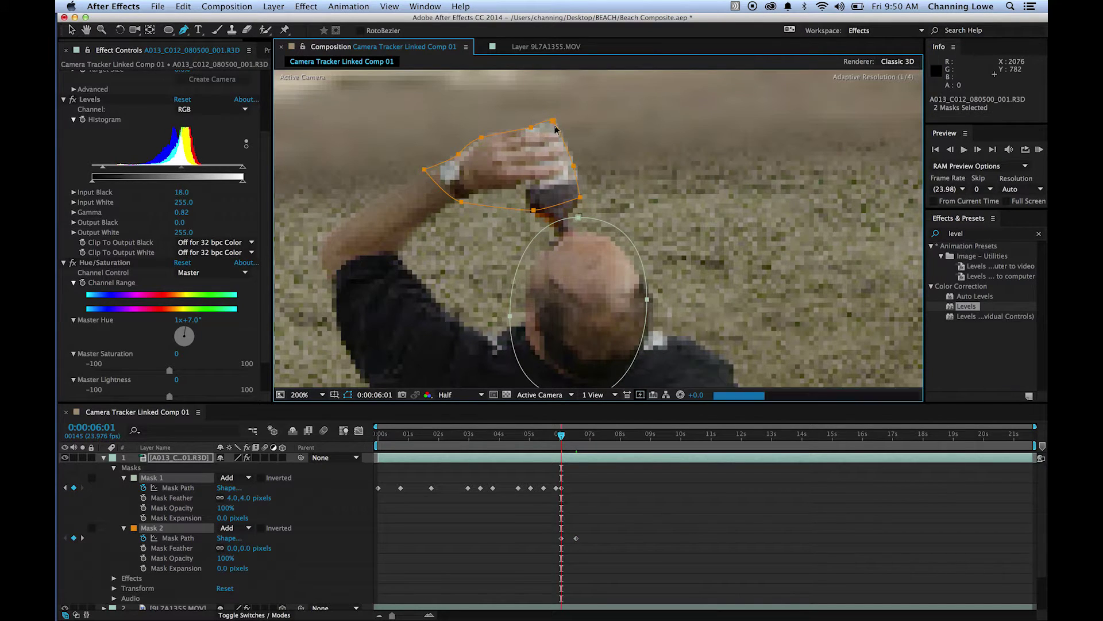
Select all points of Mask 2 alone and shift it slightly onto the hand and bottle at 0:00:06:01
{"action": "left_click", "coordinate": [108, 553]}
{"action": "left_click", "coordinate": [152, 528]}
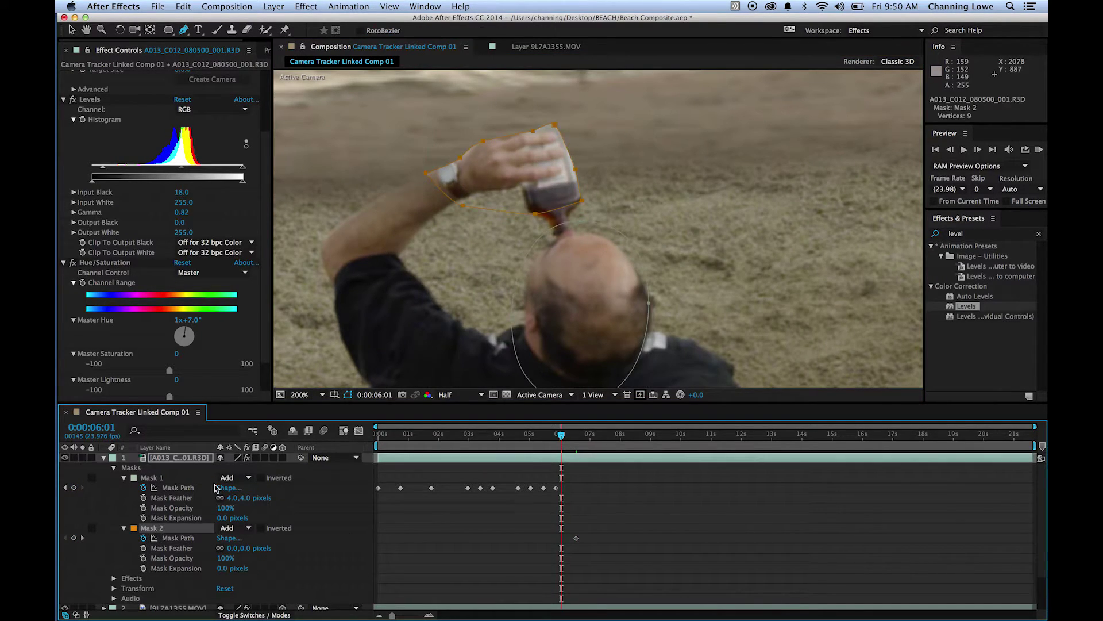
{"action": "key", "text": "v"}
{"action": "left_click_drag", "start_coordinate": [589, 97], "coordinate": [421, 219]}
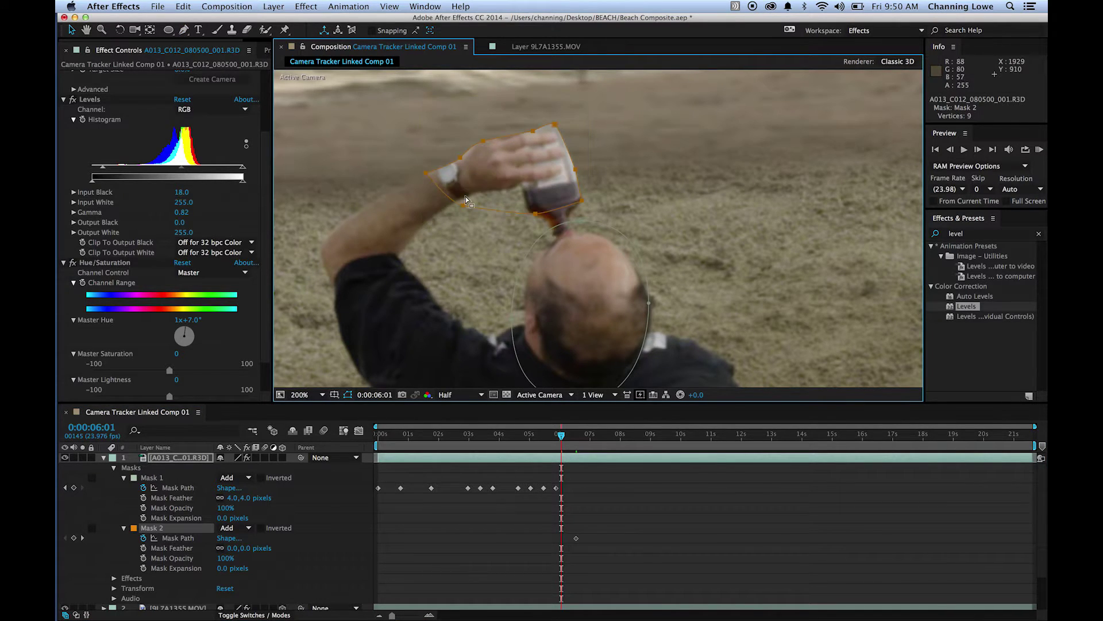
{"action": "left_click_drag", "start_coordinate": [533, 133], "coordinate": [530, 127]}
Keyframe Mask 2 over the hand at 0:00:05:13 and 0:00:04:08, following it down beside the head
{"action": "mouse_move", "coordinate": [558, 446]}
{"action": "left_mouse_down"}
{"action": "mouse_move", "coordinate": [527, 450]}
{"action": "mouse_move", "coordinate": [545, 449]}
{"action": "left_mouse_up"}
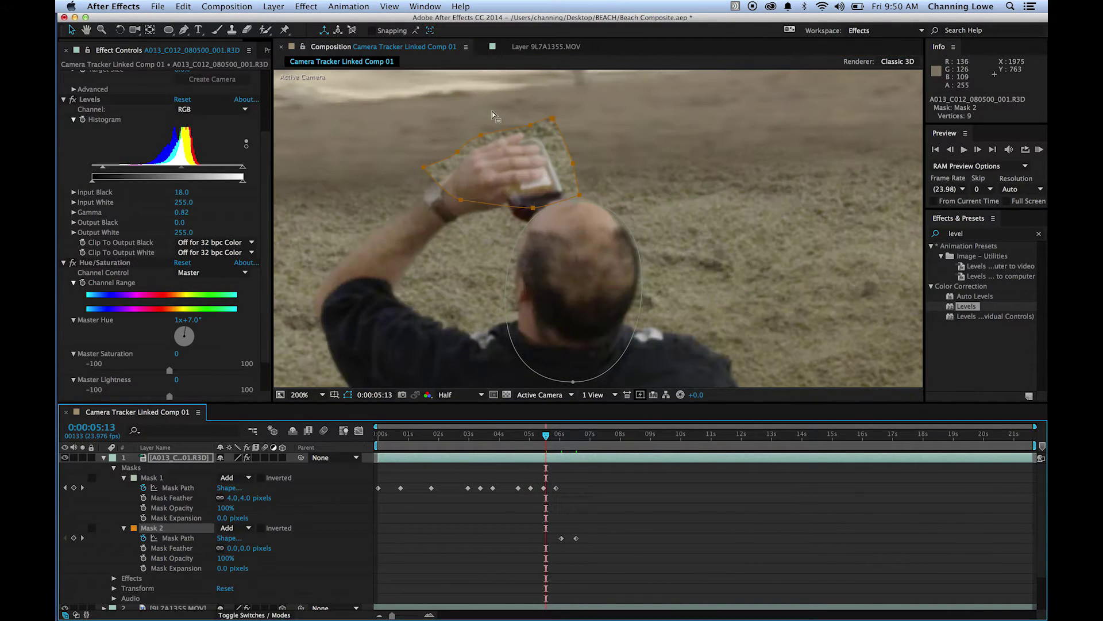
{"action": "left_click_drag", "start_coordinate": [550, 124], "coordinate": [549, 153]}
{"action": "left_click_drag", "start_coordinate": [540, 438], "coordinate": [509, 438]}
{"action": "left_click_drag", "start_coordinate": [412, 185], "coordinate": [415, 268]}
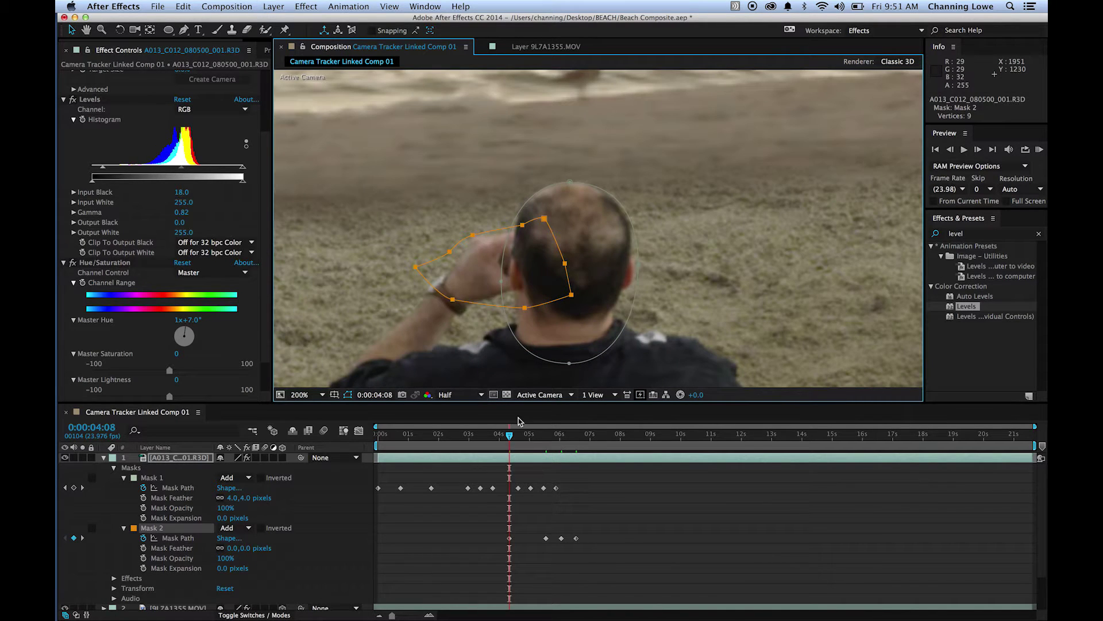
Go to 0:00:07:02 and set Mask 2's feather to 4.0 pixels
{"action": "left_click_drag", "start_coordinate": [513, 440], "coordinate": [593, 436]}
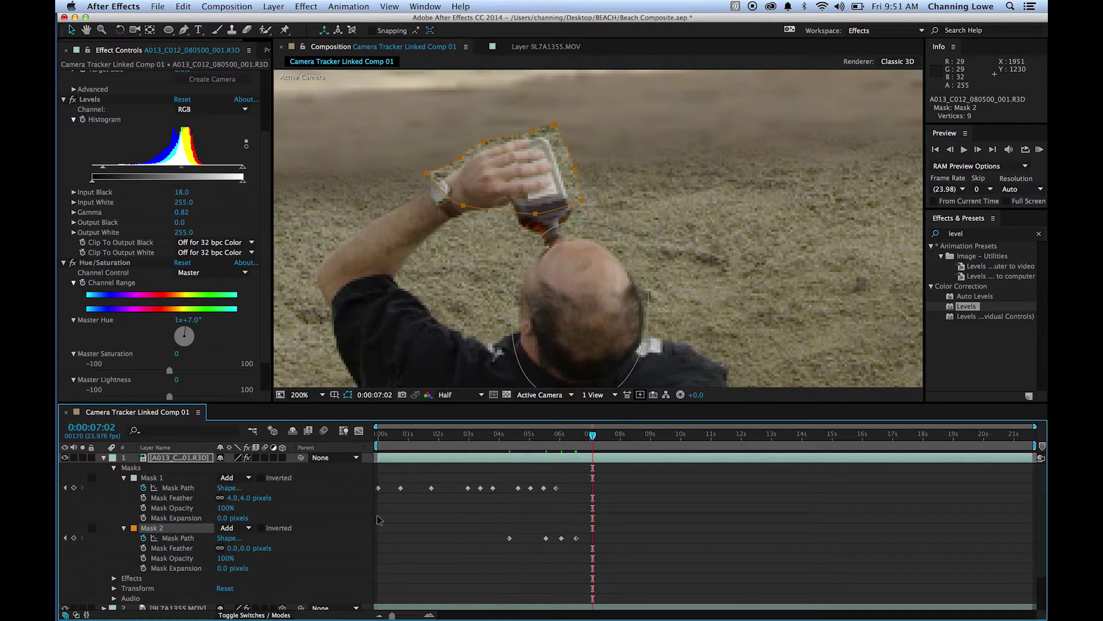
{"action": "left_click", "coordinate": [235, 548]}
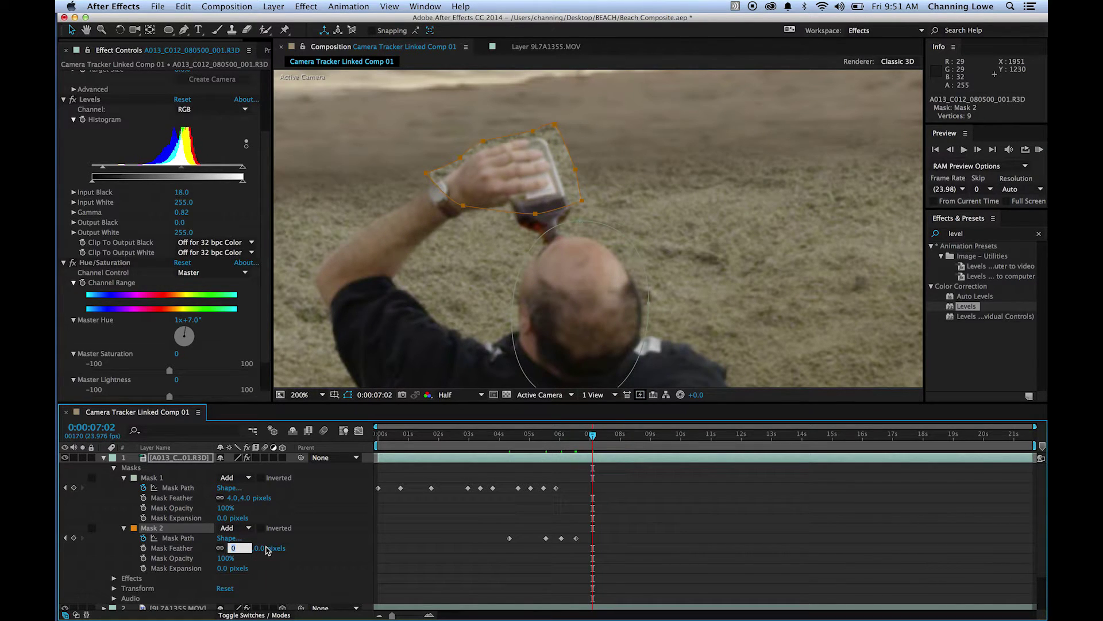
{"action": "type", "text": "4"}
{"action": "key", "text": "Return"}
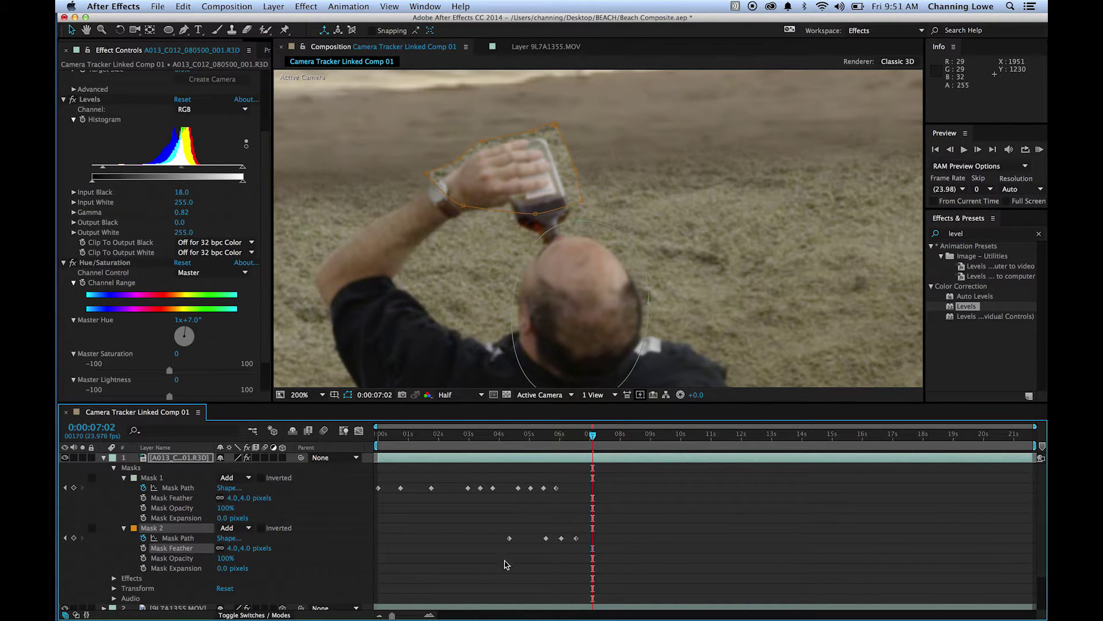
Keyframe Mask 2 over the hand at 0:00:07:02 and 0:00:07:20 as the bottle is lowered
{"action": "left_click", "coordinate": [555, 128]}
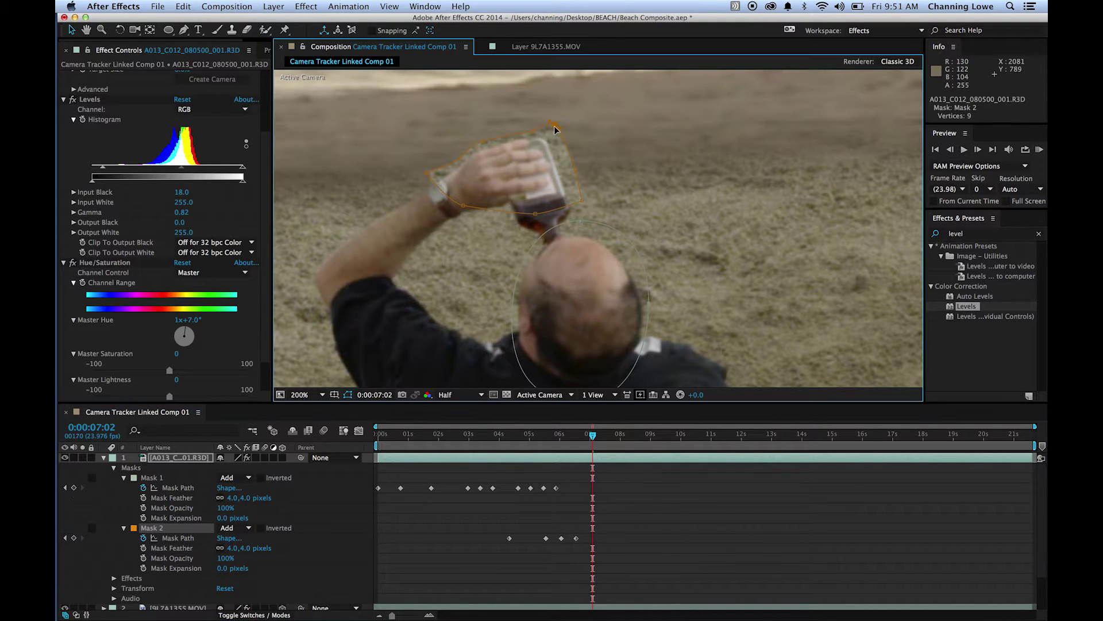
{"action": "left_click_drag", "start_coordinate": [586, 108], "coordinate": [400, 217]}
{"action": "left_click_drag", "start_coordinate": [426, 181], "coordinate": [414, 197]}
{"action": "left_click_drag", "start_coordinate": [584, 439], "coordinate": [614, 436]}
{"action": "left_click_drag", "start_coordinate": [540, 140], "coordinate": [520, 211]}
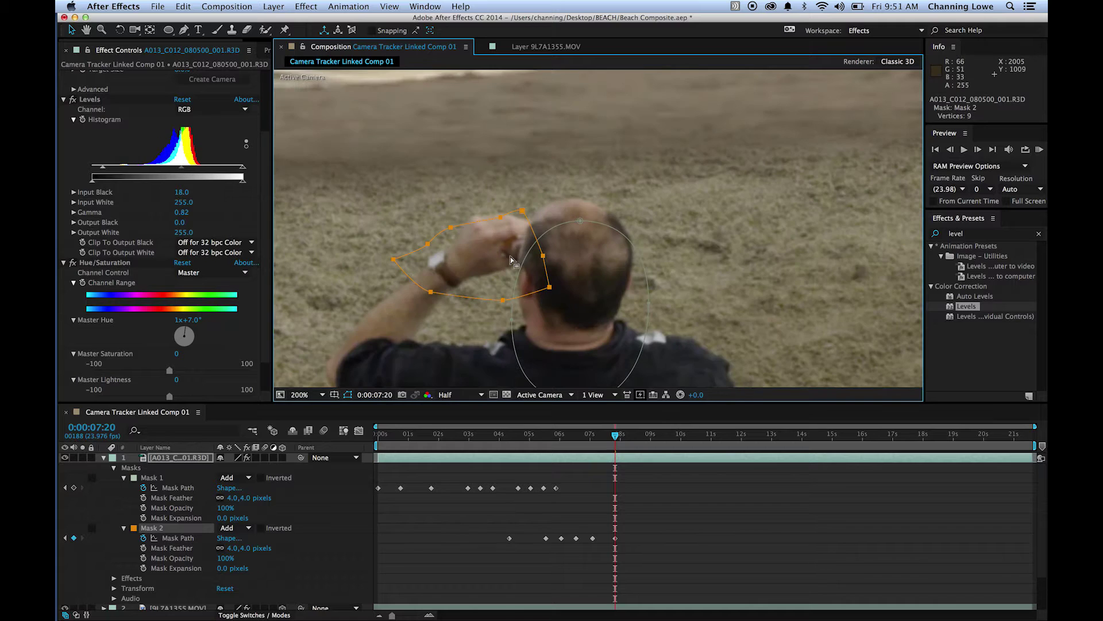
Inspect the mask edges at 0:00:05:22 and set the feather of both Mask 2 and Mask 1 to 8.0 pixels
{"action": "left_click_drag", "start_coordinate": [609, 436], "coordinate": [557, 437]}
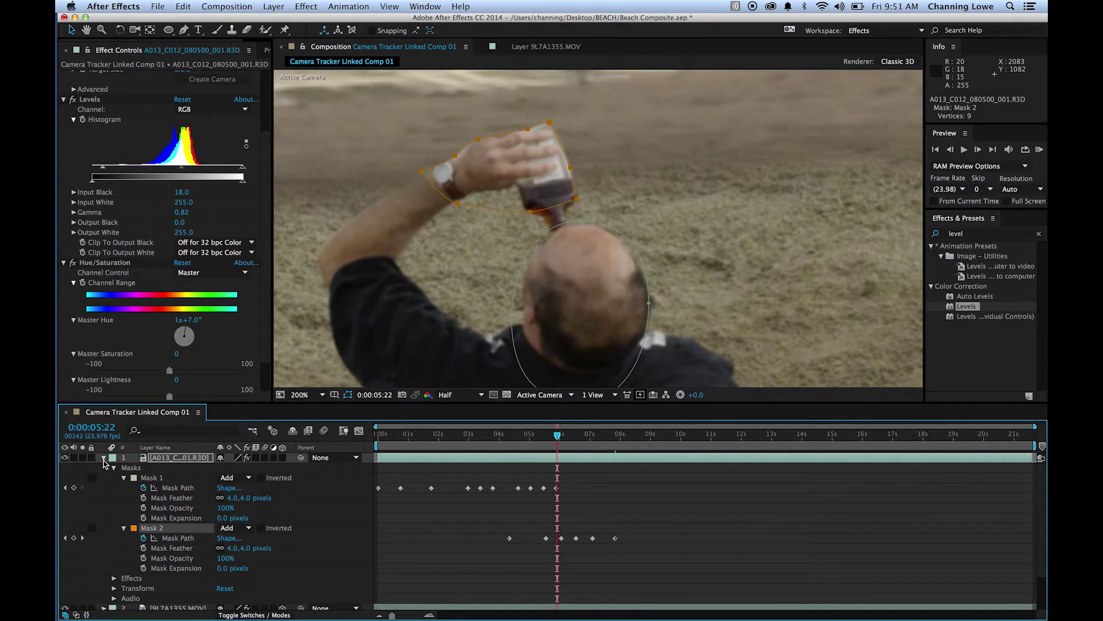
{"action": "left_click", "coordinate": [104, 458]}
{"action": "left_click", "coordinate": [145, 543]}
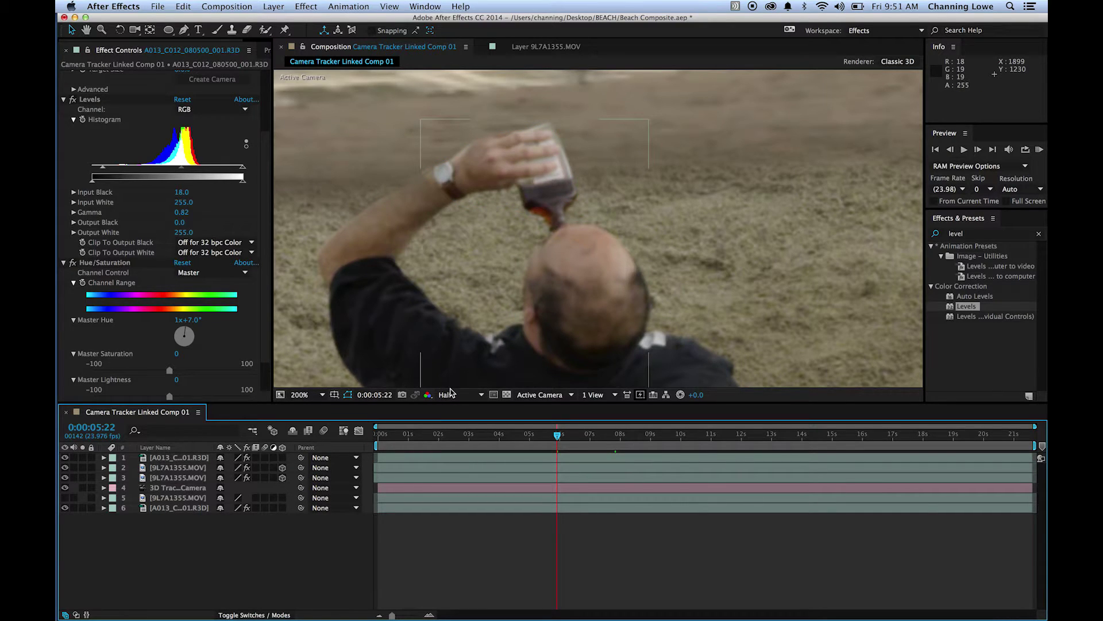
{"action": "left_click", "coordinate": [104, 458]}
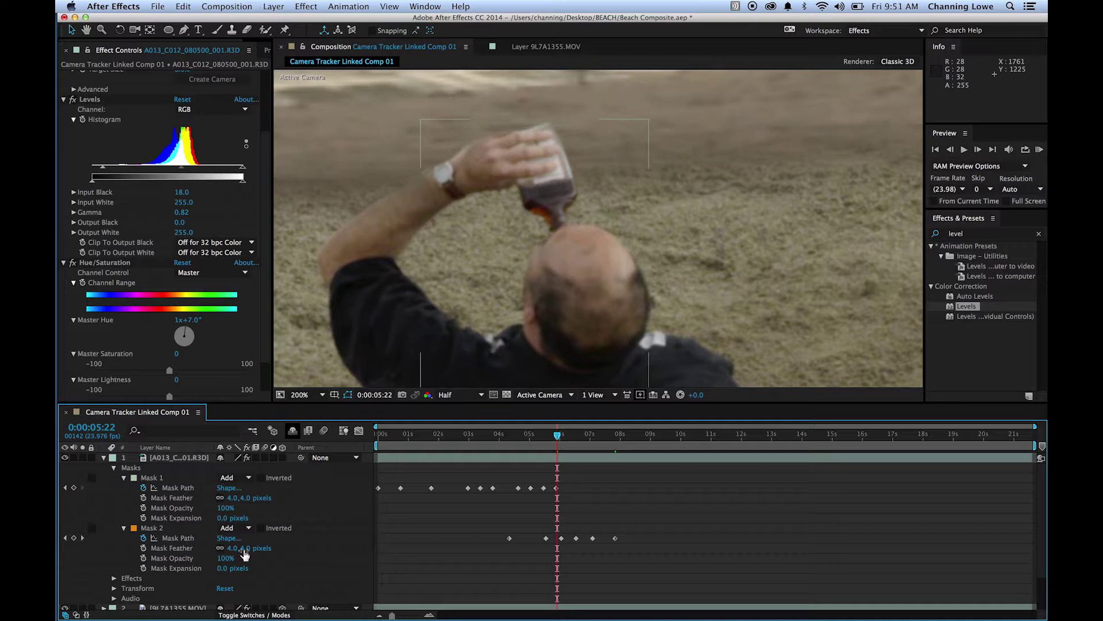
{"action": "key", "text": "Return"}
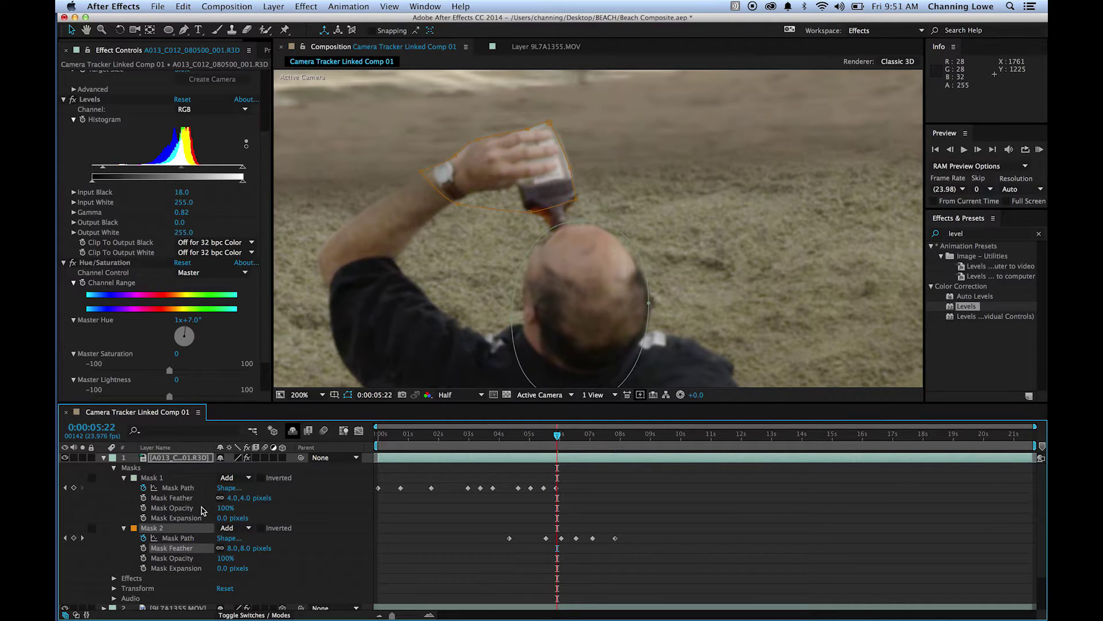
{"action": "left_click", "coordinate": [241, 498]}
{"action": "type", "text": "8"}
{"action": "key", "text": "Return"}
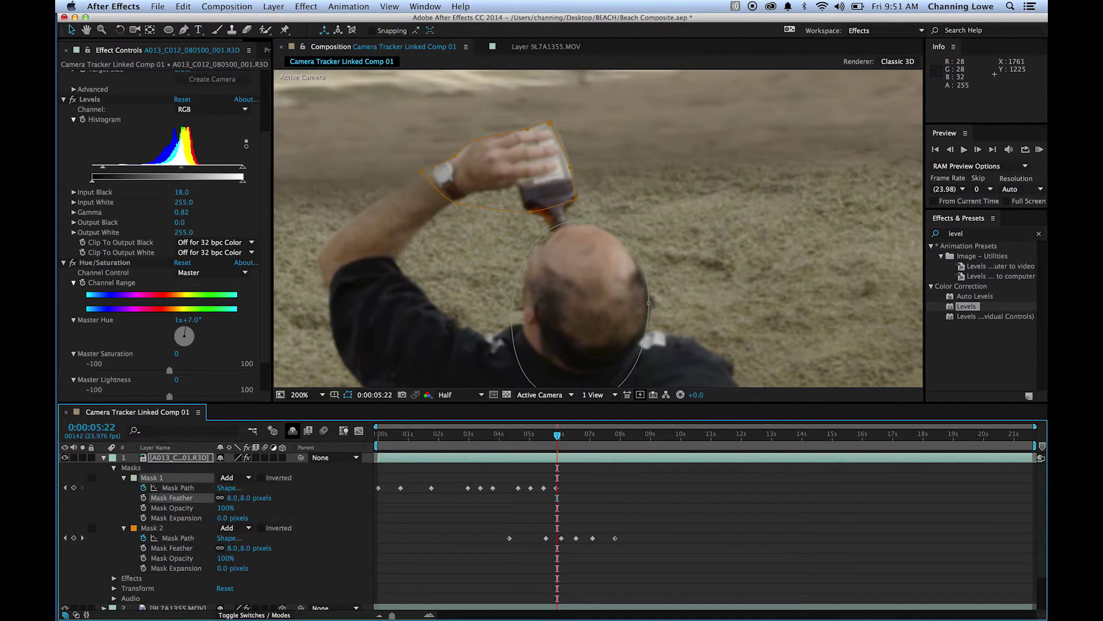
Collapse and deselect the masked footage layer, and review the full composite back to 0:00:05:09
{"action": "left_click", "coordinate": [103, 458]}
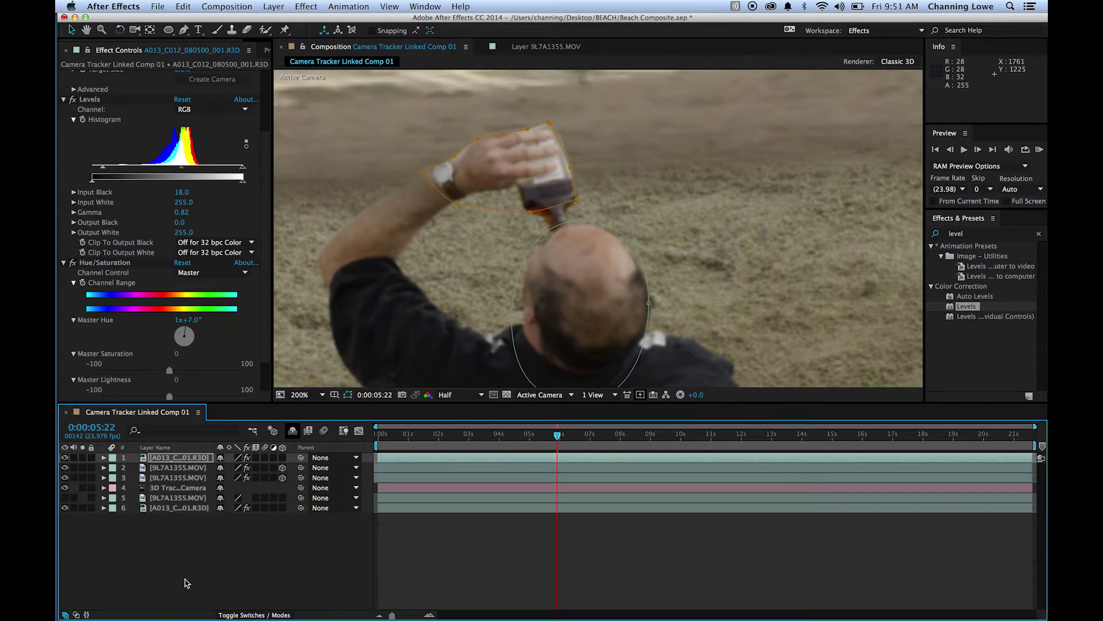
{"action": "left_click", "coordinate": [288, 534]}
{"action": "key", "text": "shift+slash"}
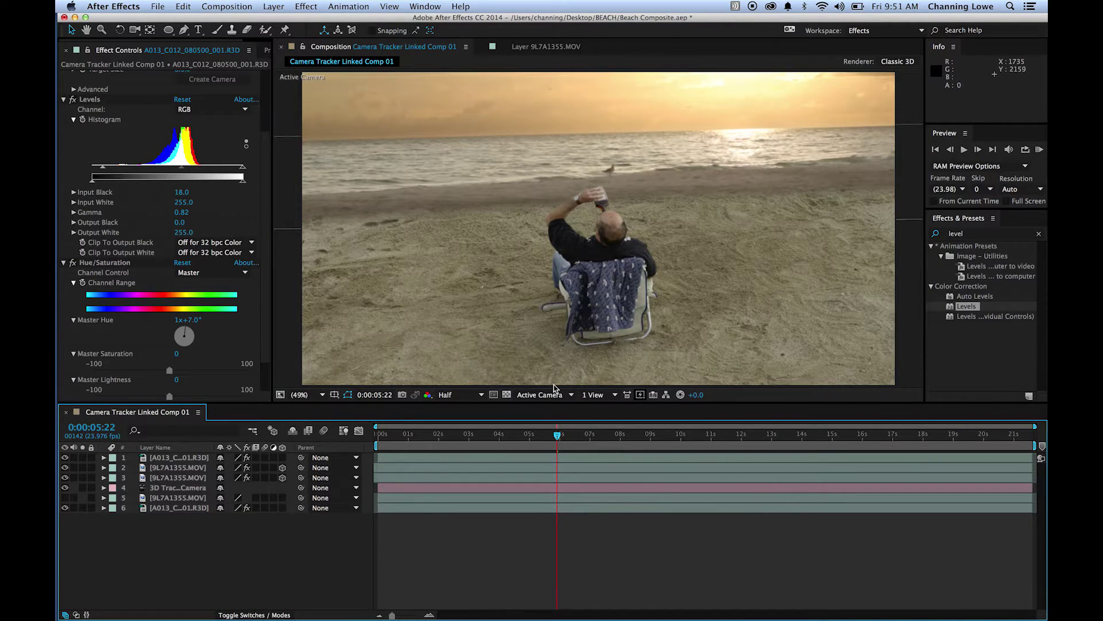
{"action": "mouse_move", "coordinate": [548, 437]}
{"action": "left_mouse_down"}
{"action": "mouse_move", "coordinate": [525, 437]}
{"action": "mouse_move", "coordinate": [541, 436]}
{"action": "left_mouse_up"}
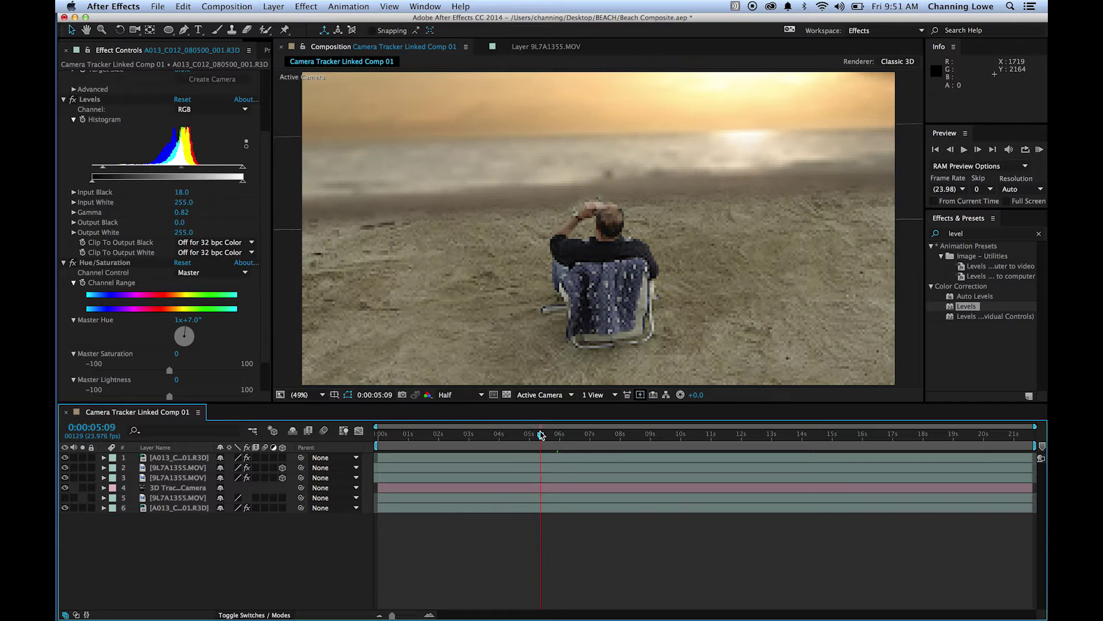
Play the composite from 0:00:05:09, and check it at the start and at 0:00:06:03
{"action": "key", "text": "space"}
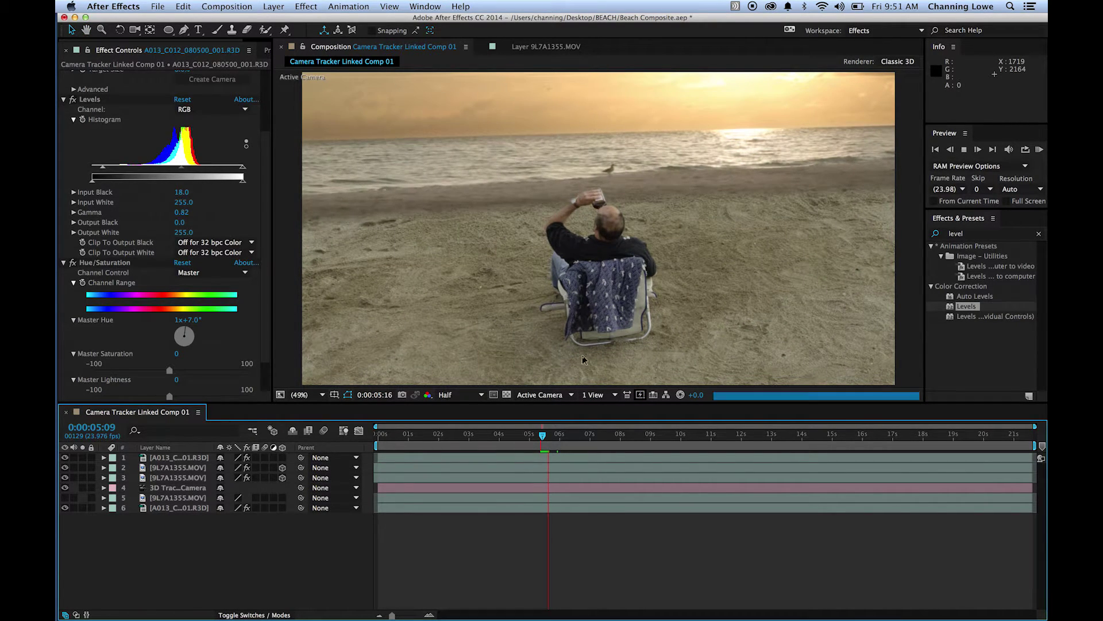
{"action": "left_click_drag", "start_coordinate": [542, 436], "coordinate": [379, 451]}
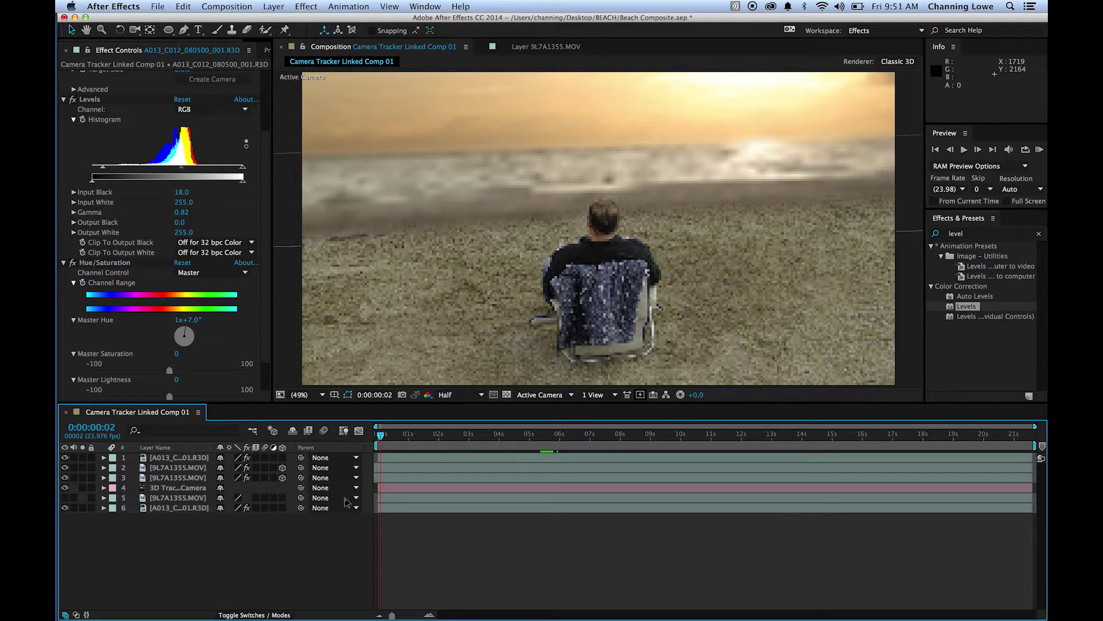
{"action": "left_click_drag", "start_coordinate": [433, 440], "coordinate": [564, 437]}
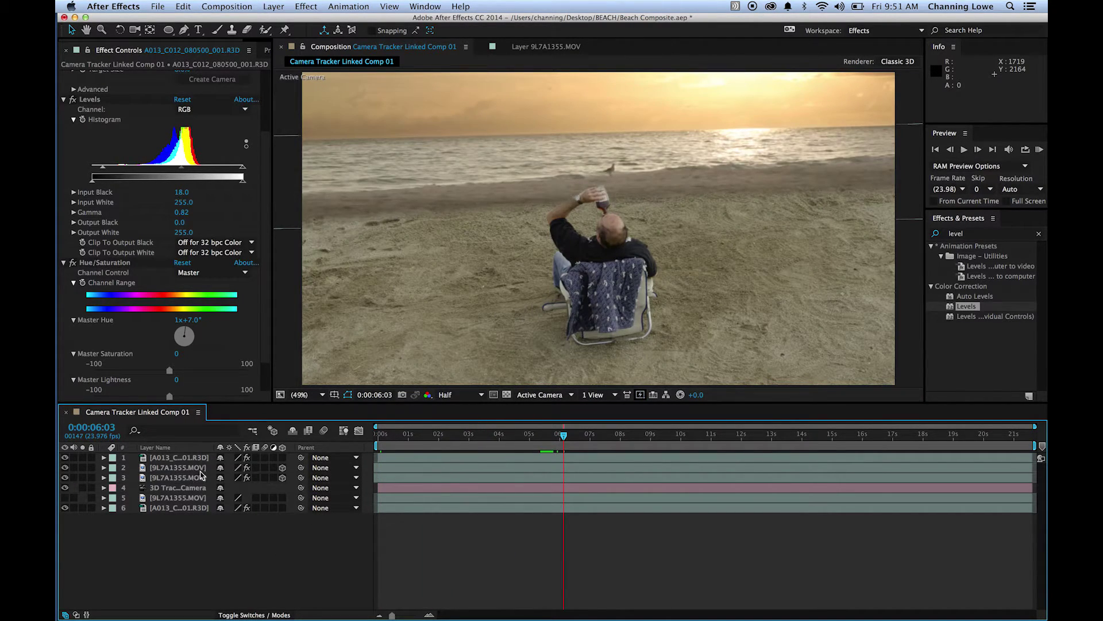
Apply the Sharpen effect to the masked 9L7A1355.MOV sea footage on layer 3, with a Sharpen Amount of 79
{"action": "left_click", "coordinate": [201, 468]}
{"action": "left_click", "coordinate": [200, 479]}
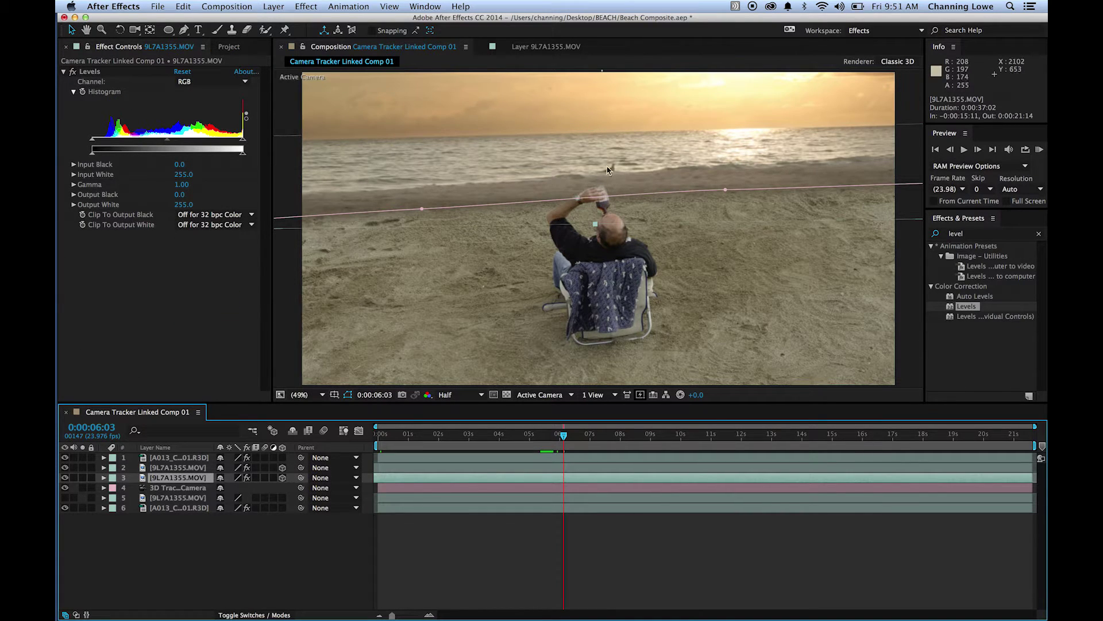
{"action": "scroll", "coordinate": [588, 180], "scroll_direction": "up", "scroll_amount": 5}
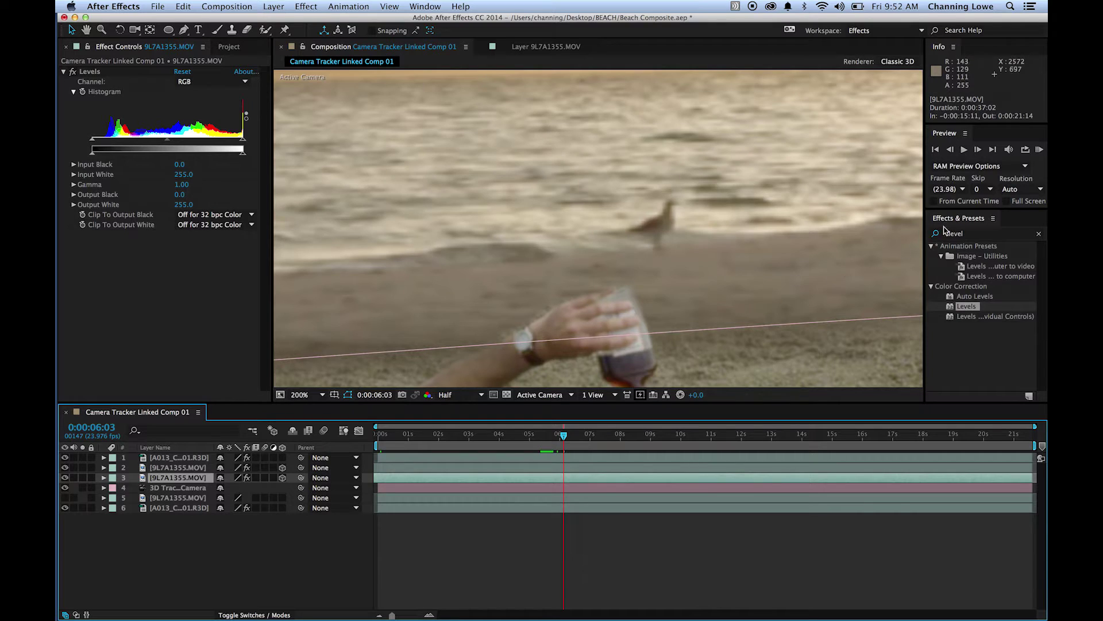
{"action": "left_click", "coordinate": [948, 235]}
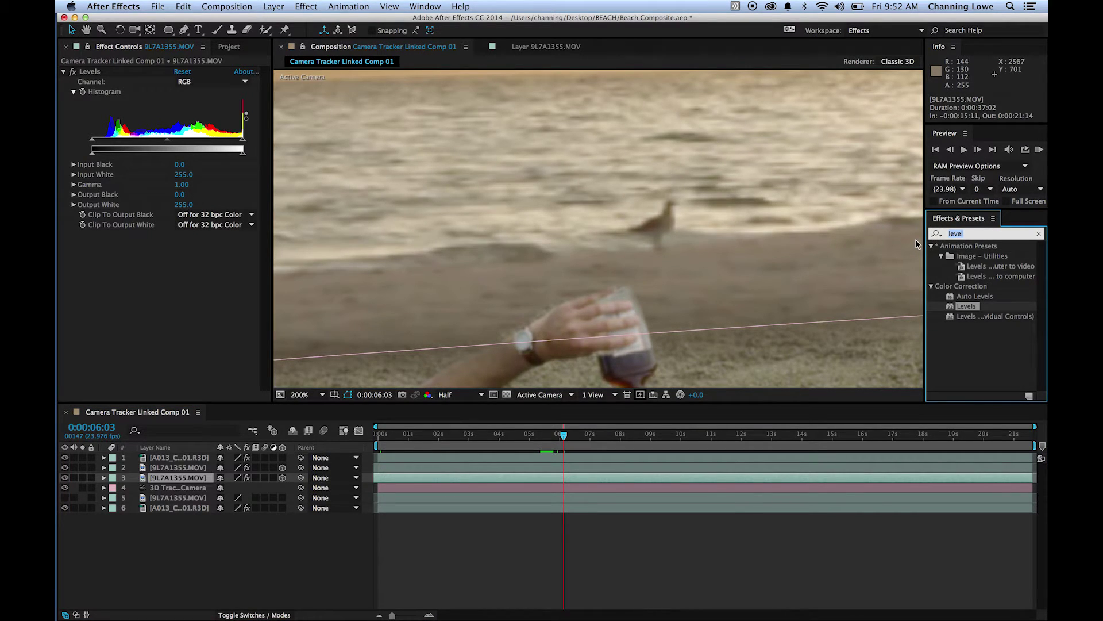
{"action": "type", "text": "sharpen"}
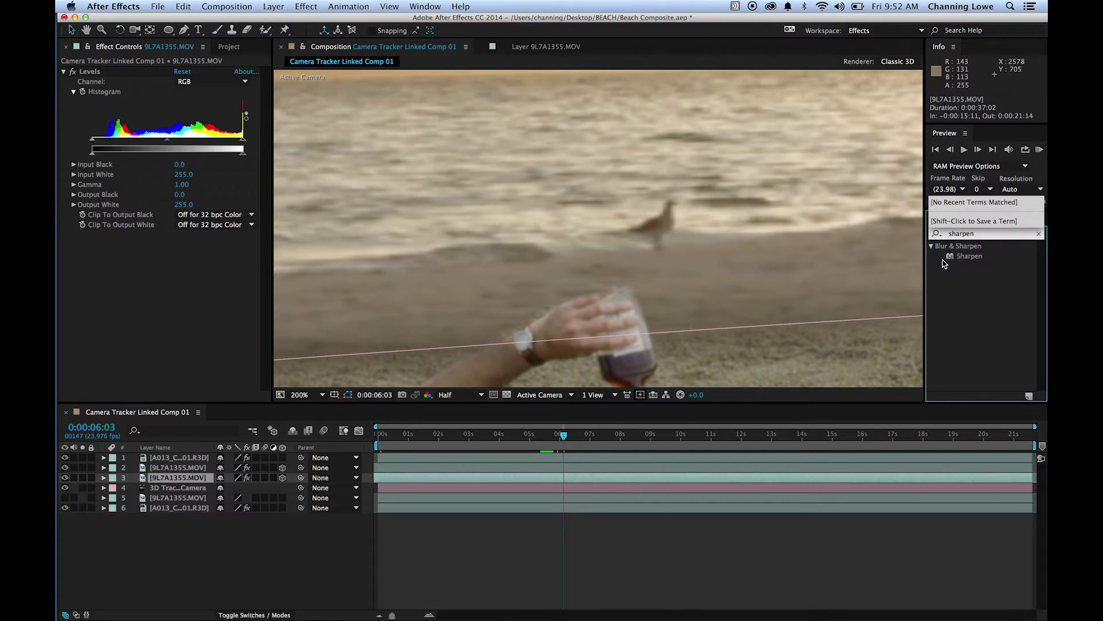
{"action": "left_click_drag", "start_coordinate": [968, 257], "coordinate": [186, 477]}
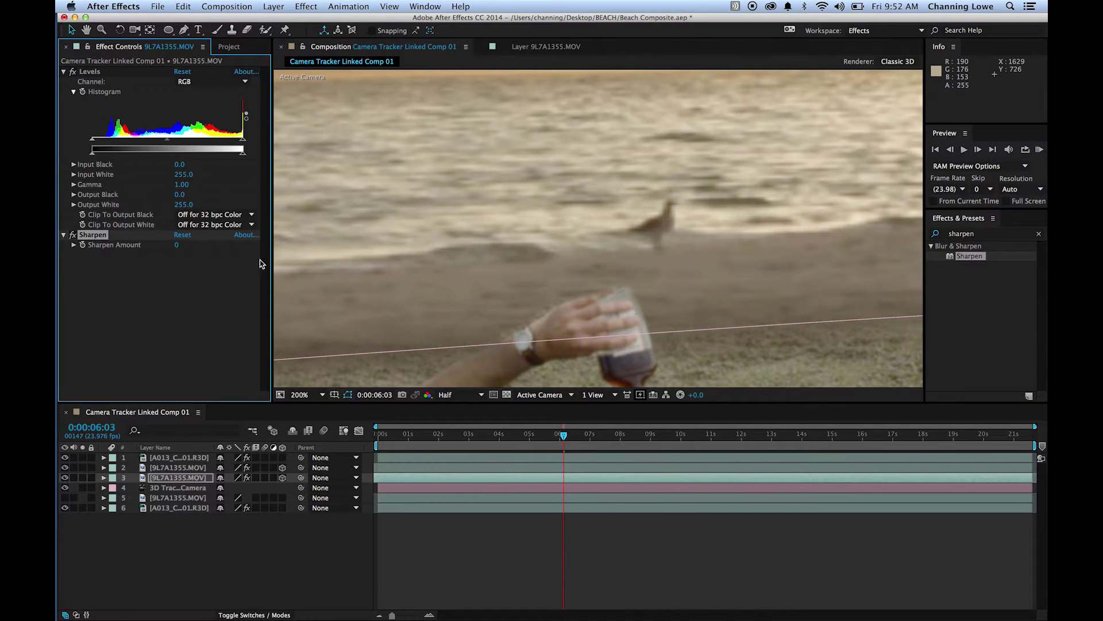
{"action": "left_click_drag", "start_coordinate": [179, 251], "coordinate": [208, 247]}
{"action": "left_click", "coordinate": [253, 499]}
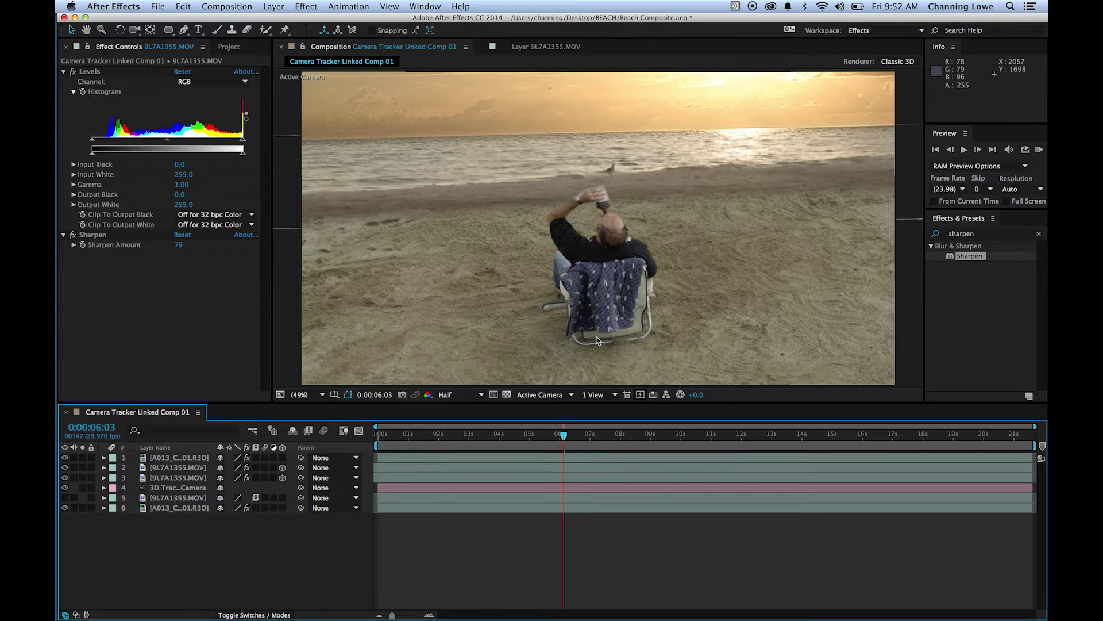
Return to 0:00:00:00, reduce the Sharpen Amount to 40, and collapse the Levels effect
{"action": "left_click_drag", "start_coordinate": [558, 436], "coordinate": [301, 443]}
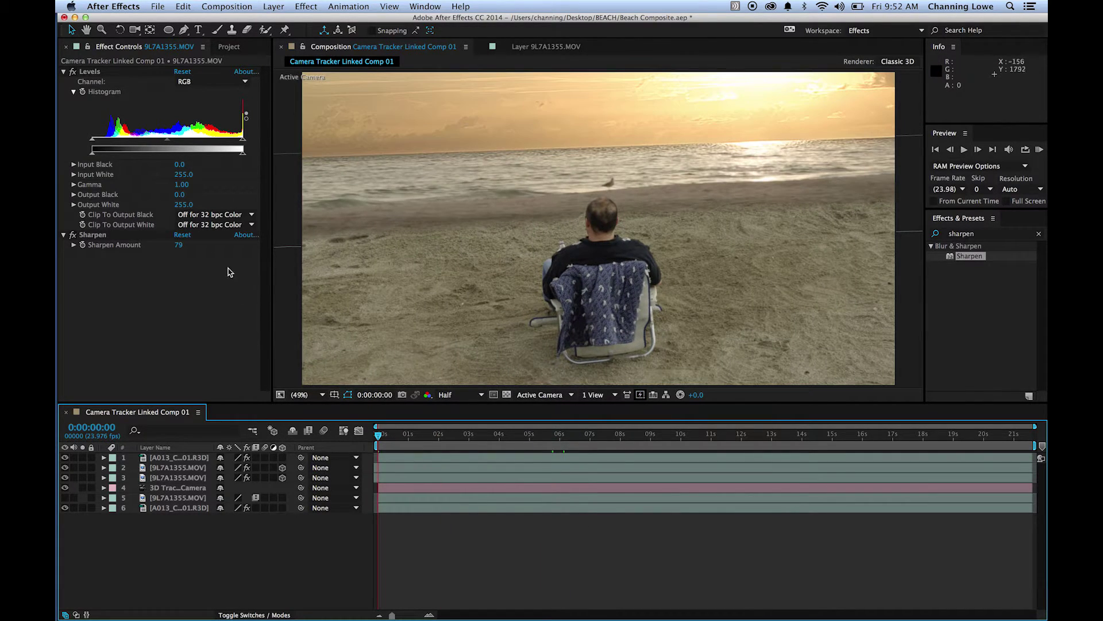
{"action": "left_click", "coordinate": [180, 245]}
{"action": "type", "text": "40"}
{"action": "key", "text": "Return"}
{"action": "left_click", "coordinate": [352, 546]}
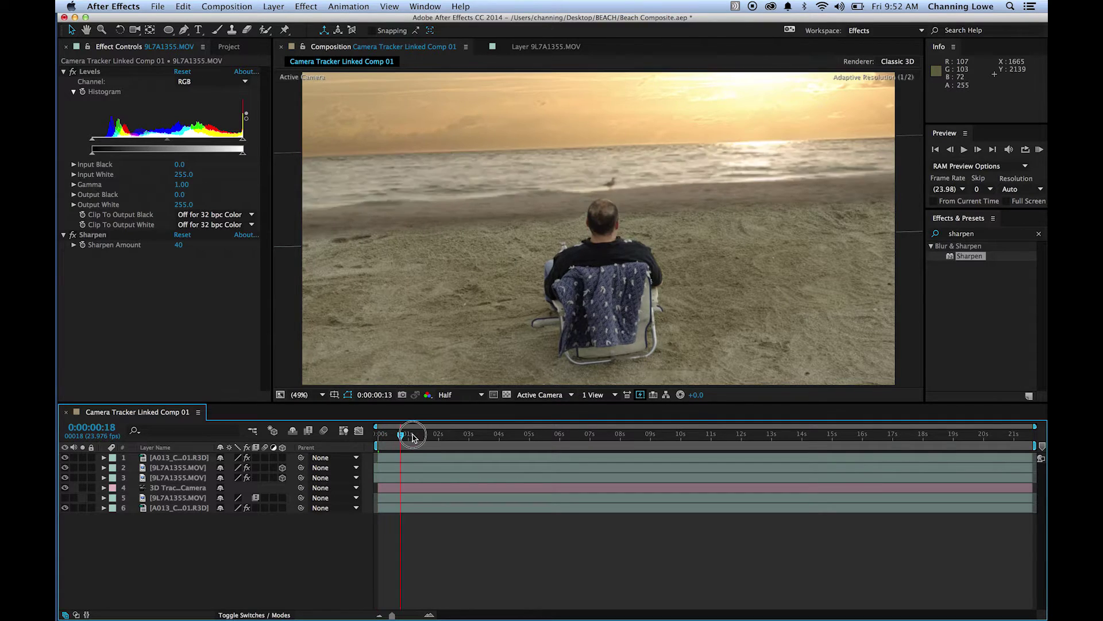
{"action": "left_click", "coordinate": [64, 72]}
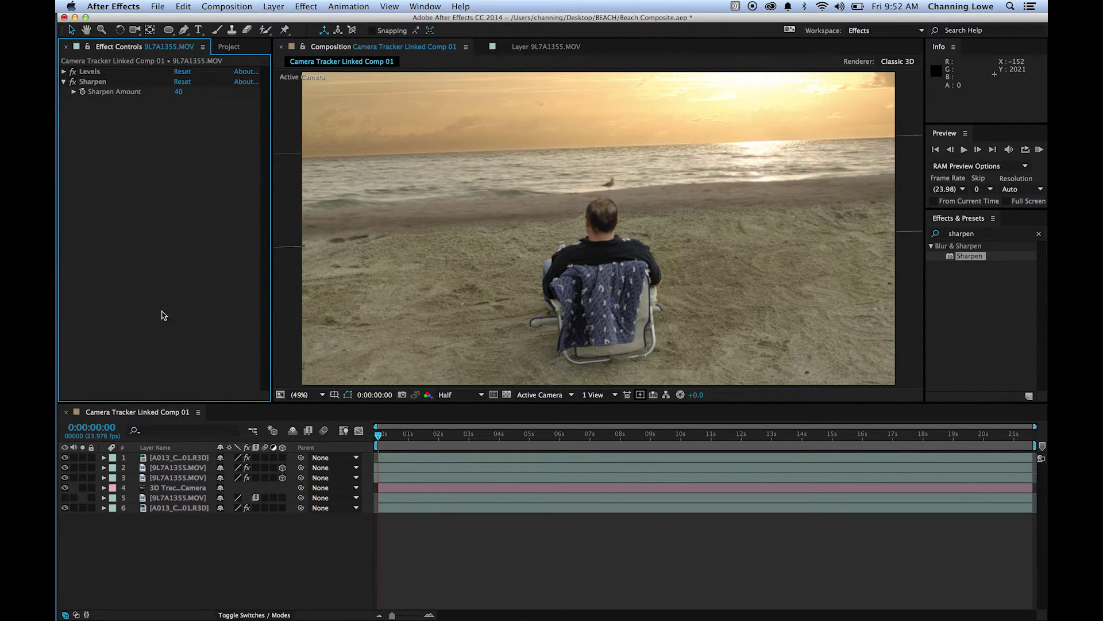
Import the Palm Tree Animation-Solo 4K frames from the Images folder as an IFF sequence, starting at frame 001
{"action": "key", "text": "super+i"}
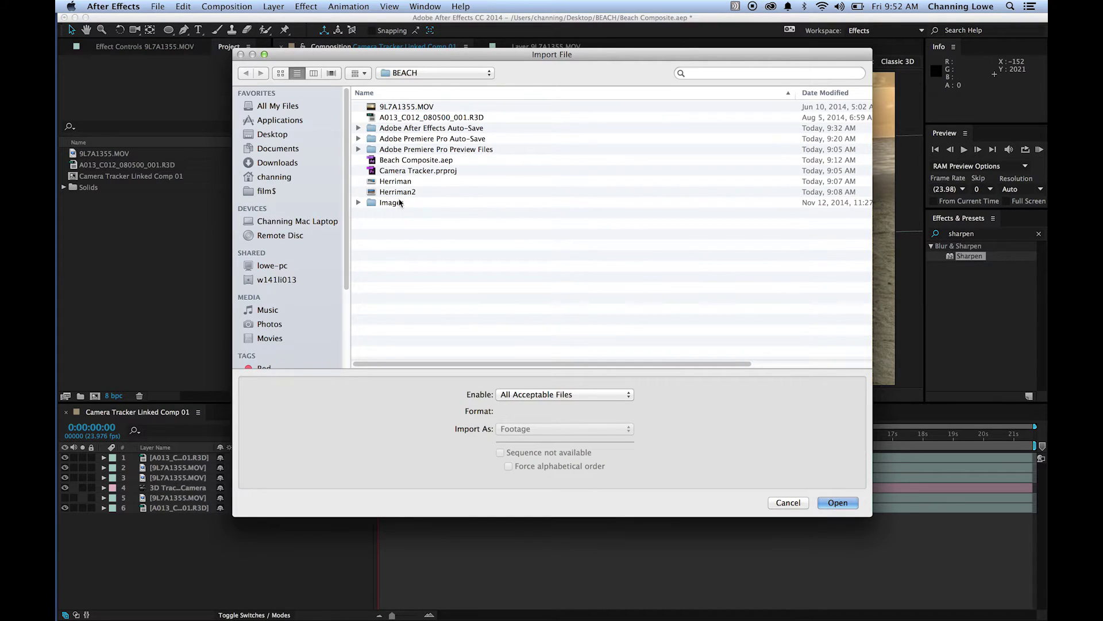
{"action": "left_click", "coordinate": [388, 202]}
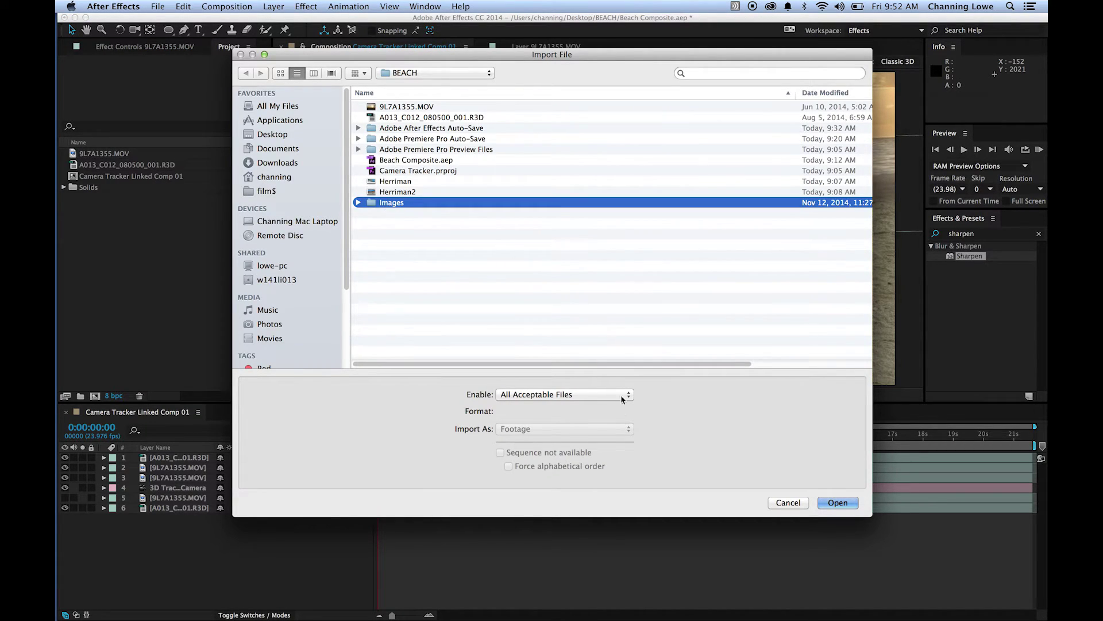
{"action": "double_click", "coordinate": [374, 203]}
{"action": "left_click", "coordinate": [426, 107]}
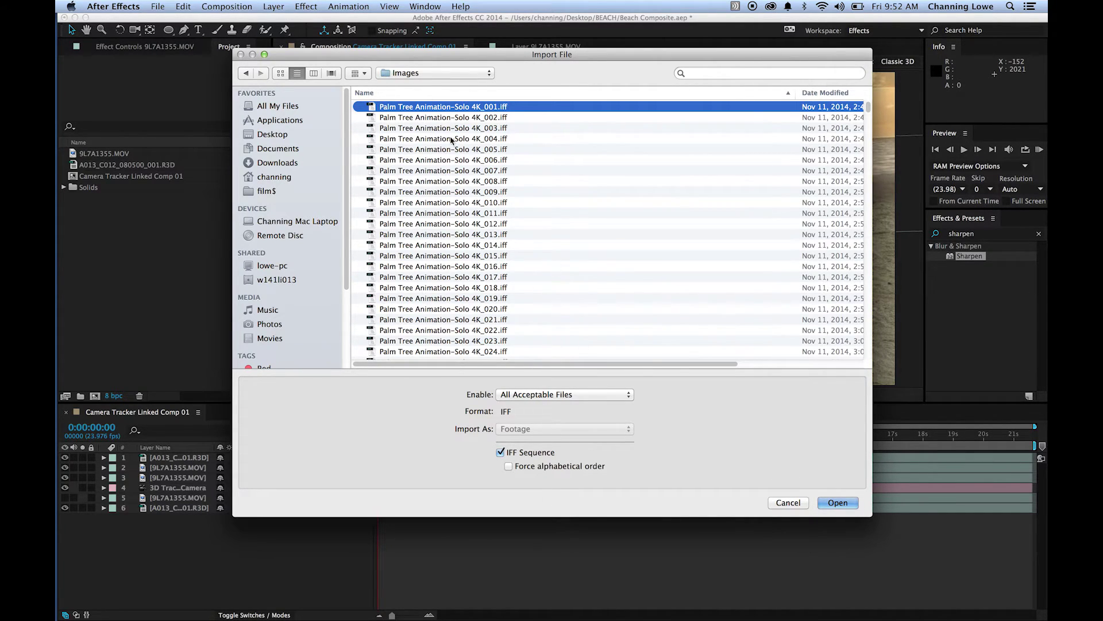
{"action": "left_click", "coordinate": [839, 503]}
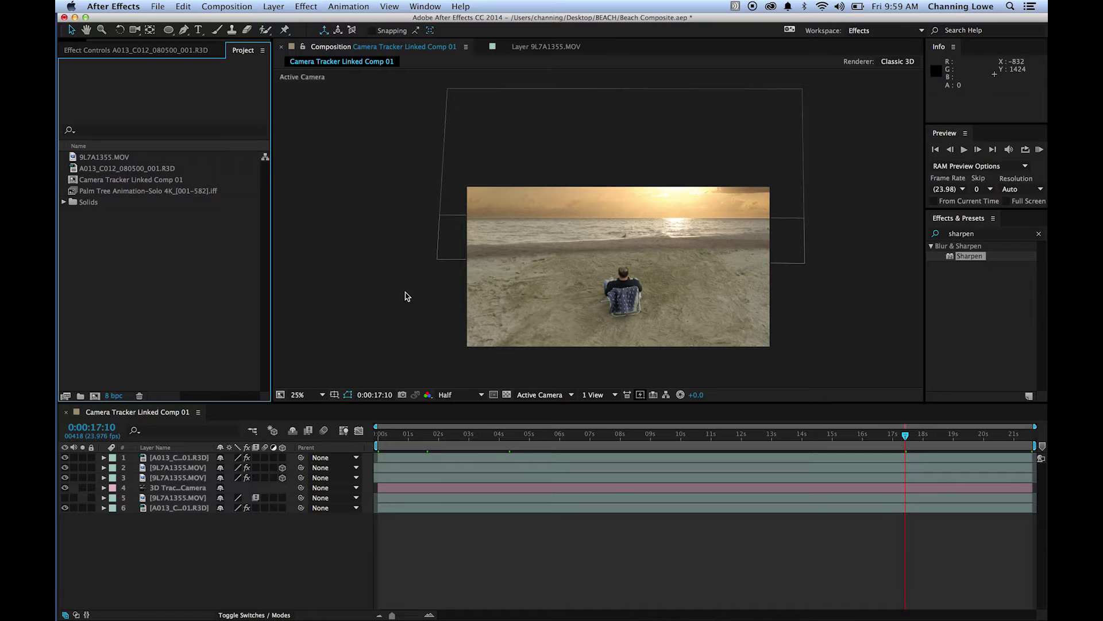
Review the palm tree sequence through to its end, and return to the composition at 0:00:08:02
{"action": "double_click", "coordinate": [109, 193]}
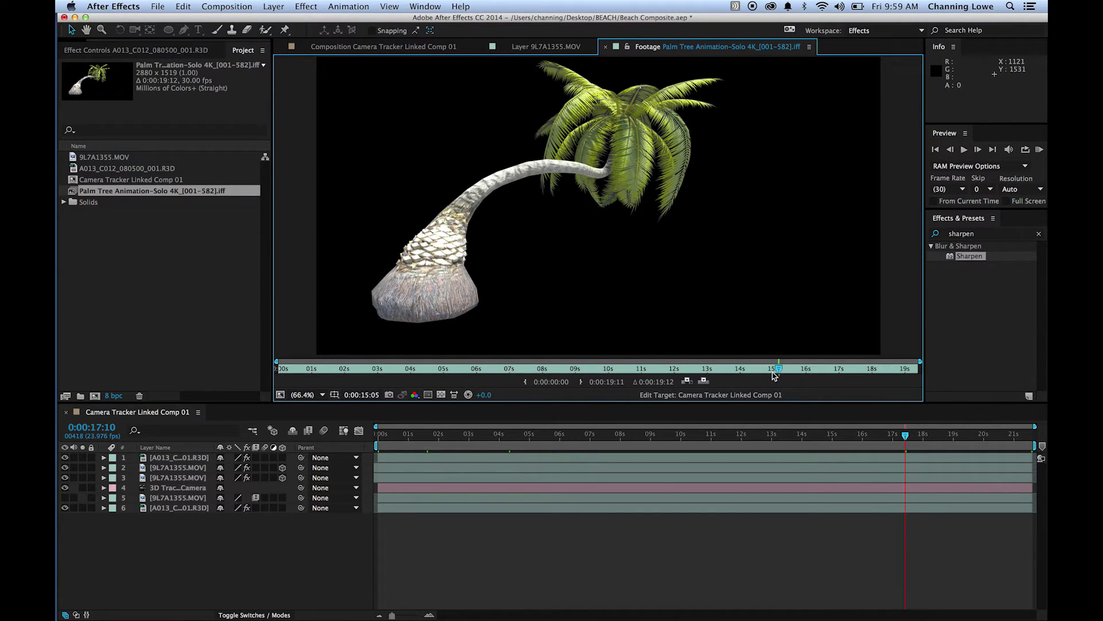
{"action": "left_click_drag", "start_coordinate": [776, 372], "coordinate": [938, 361]}
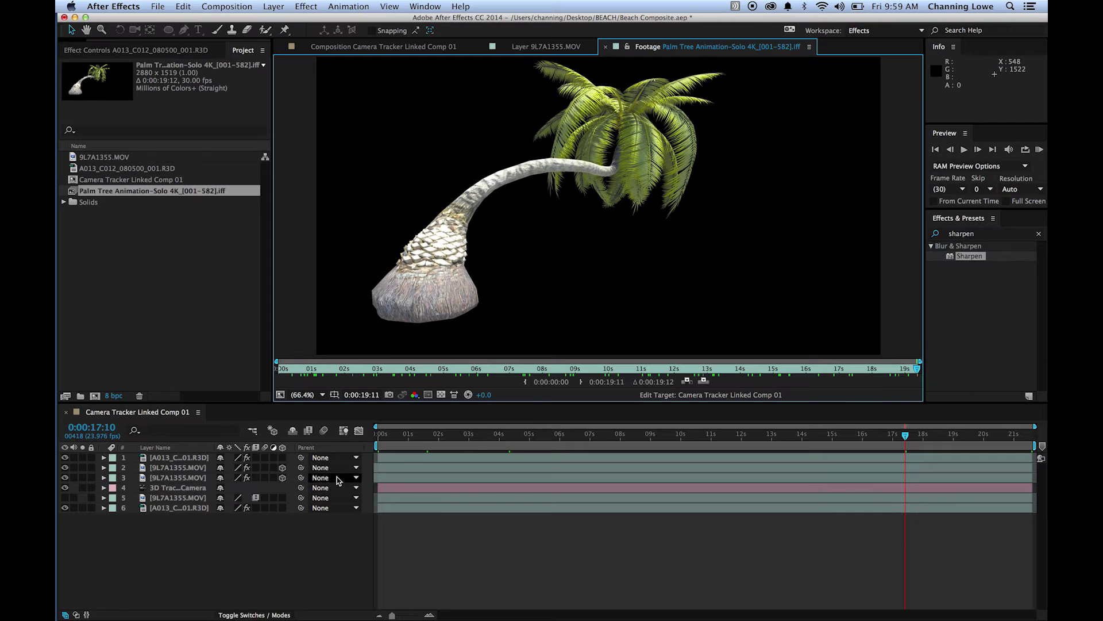
{"action": "left_click", "coordinate": [170, 550]}
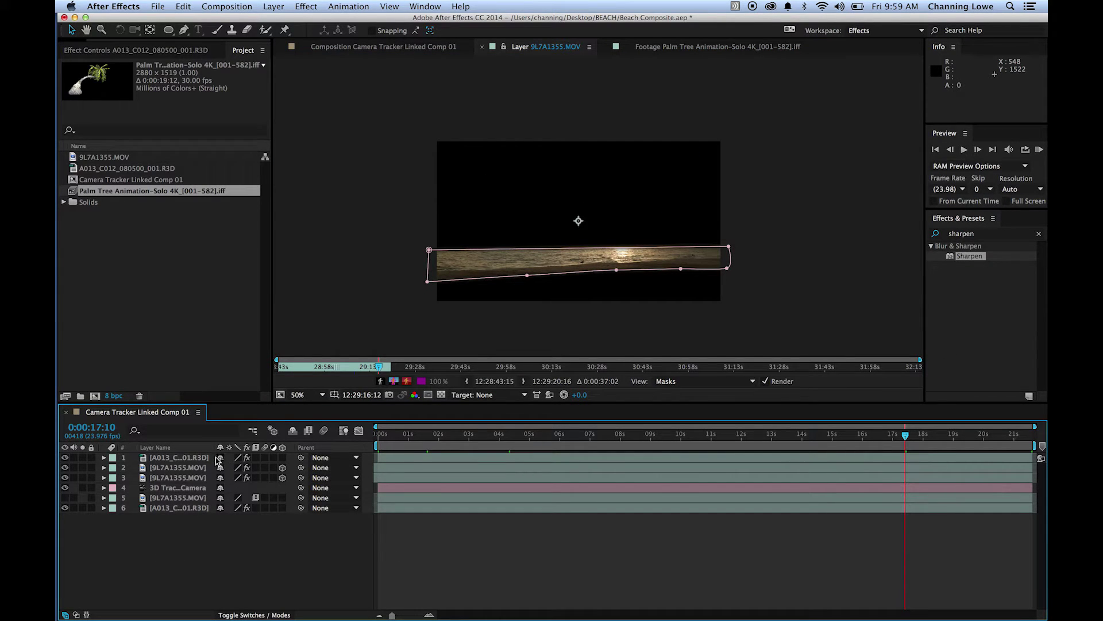
{"action": "left_click", "coordinate": [680, 431]}
{"action": "mouse_move", "coordinate": [607, 434]}
{"action": "left_mouse_down"}
{"action": "mouse_move", "coordinate": [450, 441]}
{"action": "mouse_move", "coordinate": [623, 441]}
{"action": "left_mouse_up"}
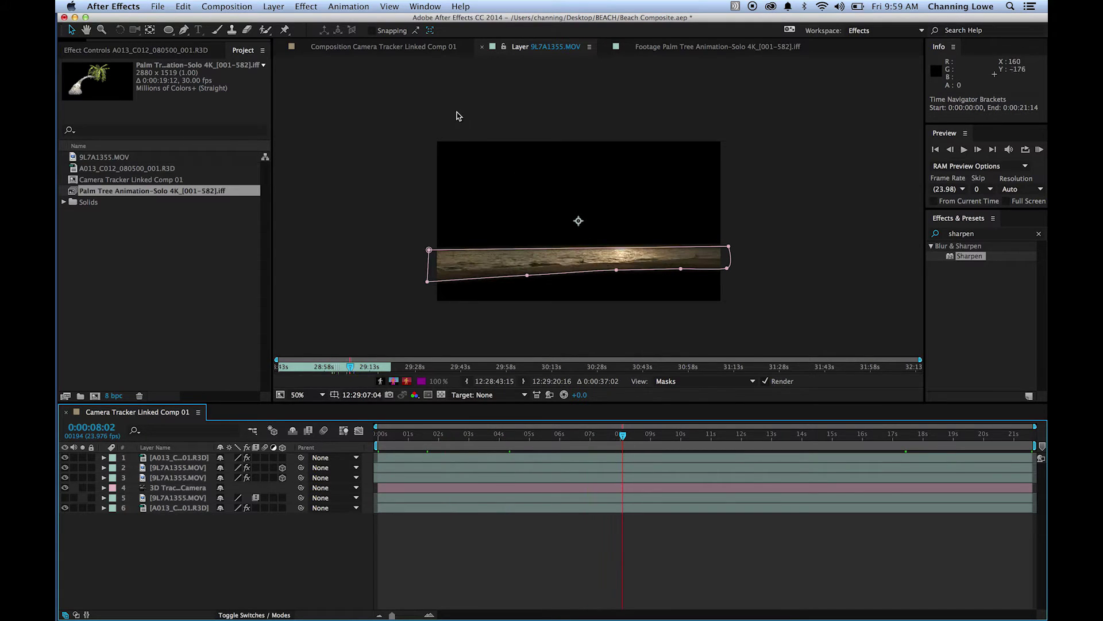
{"action": "left_click", "coordinate": [397, 55]}
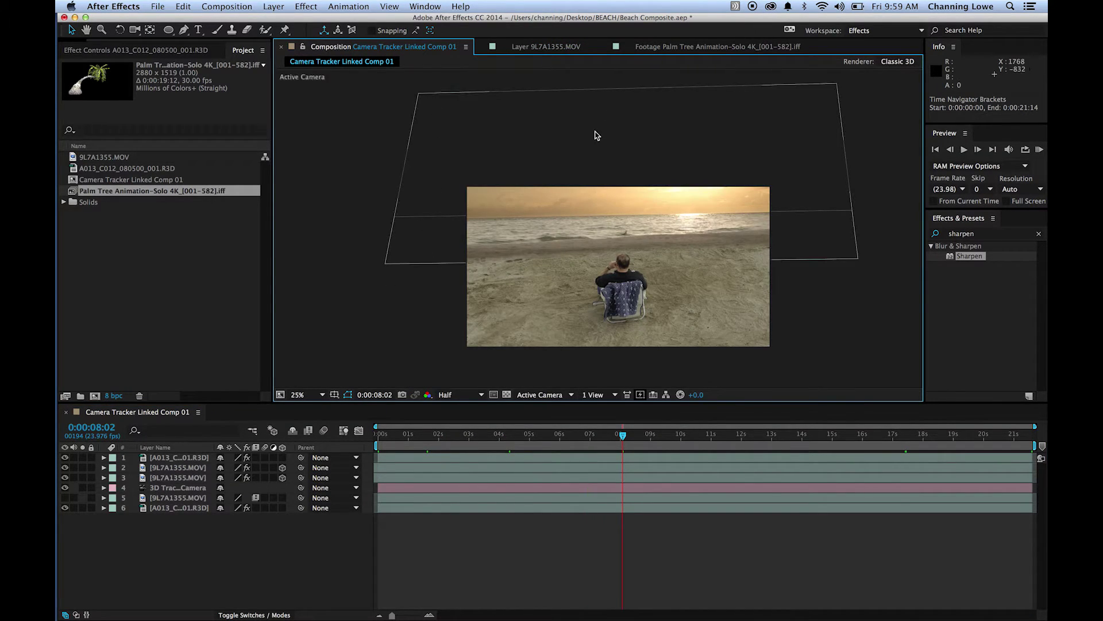
Show the 3D Camera Tracker points of the base A013 footage at 0:00:21:14 and create a solid from points on the sand right of the chair
{"action": "left_click_drag", "start_coordinate": [139, 194], "coordinate": [149, 213]}
{"action": "left_click", "coordinate": [204, 511]}
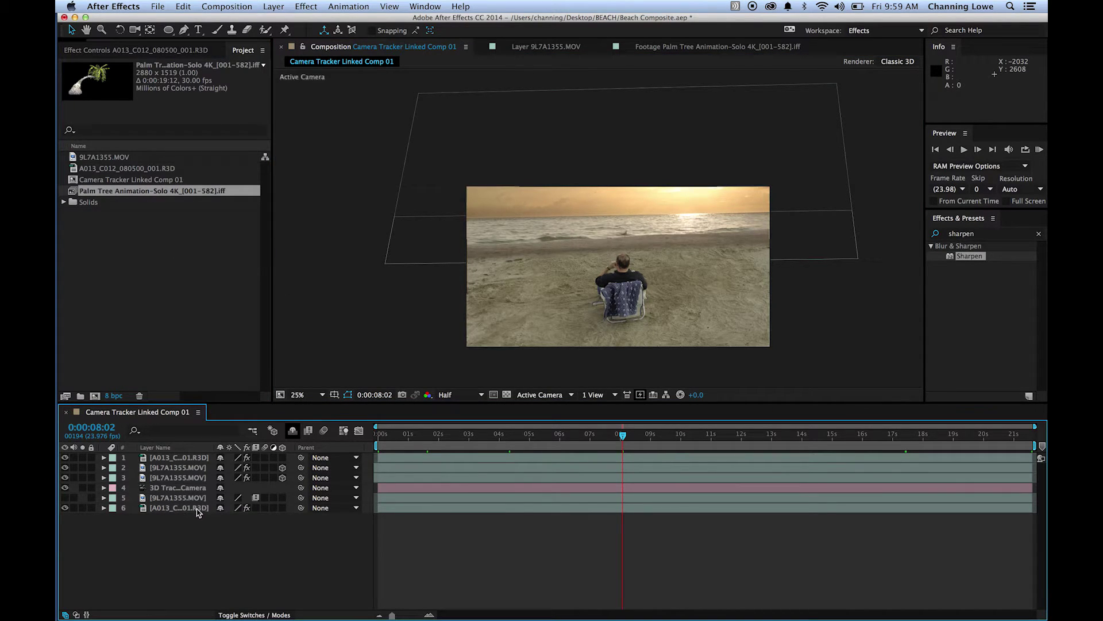
{"action": "left_click", "coordinate": [123, 51]}
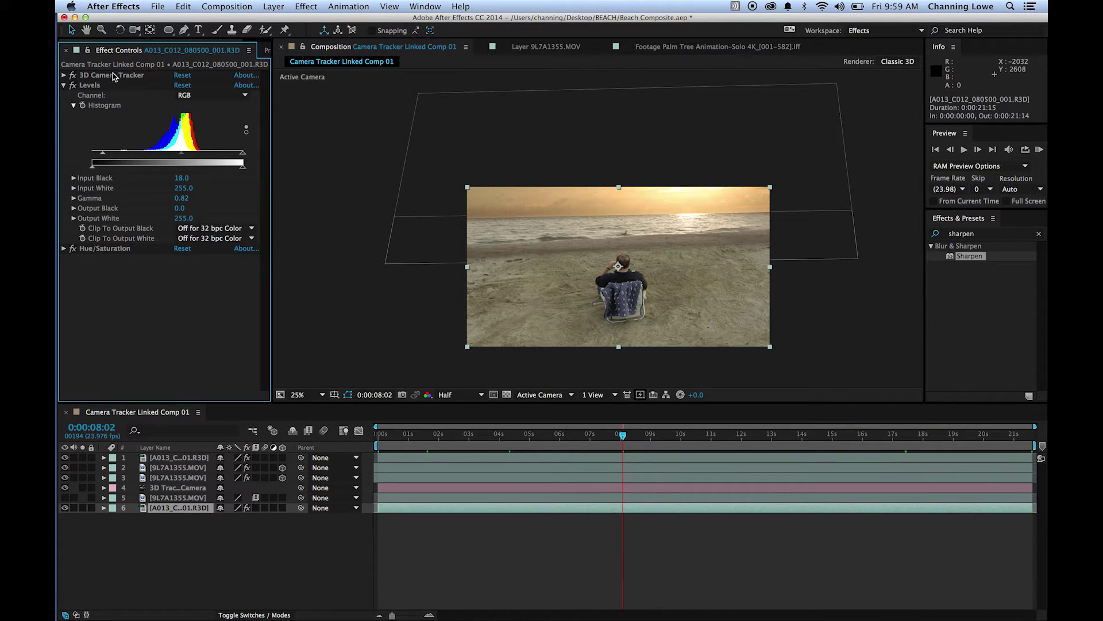
{"action": "left_click", "coordinate": [113, 75]}
{"action": "left_click_drag", "start_coordinate": [678, 433], "coordinate": [1041, 444]}
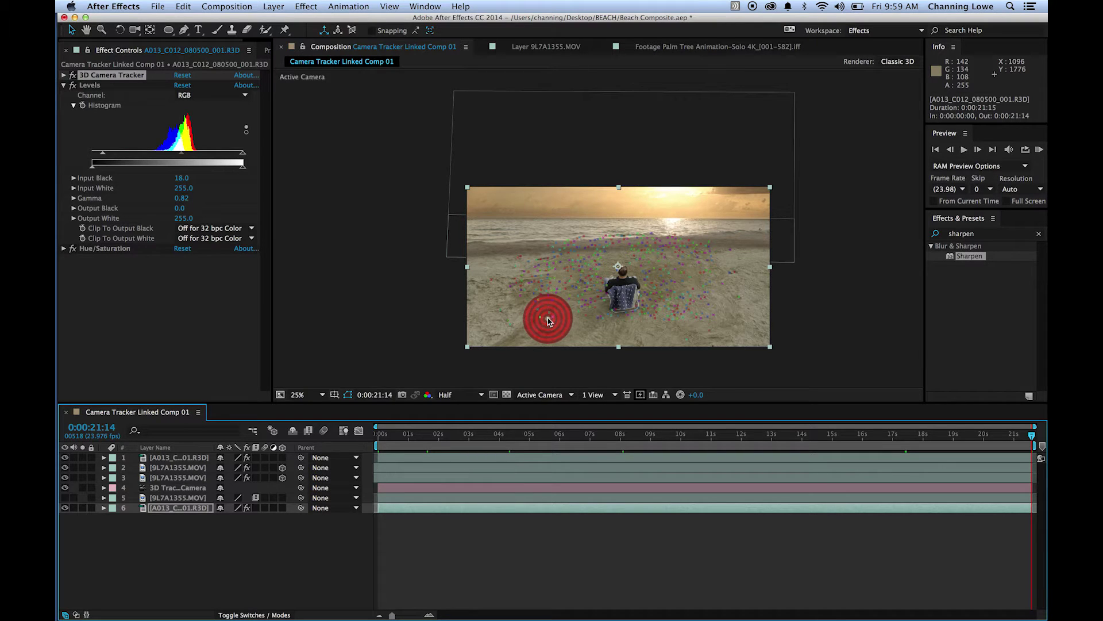
{"action": "scroll", "coordinate": [548, 313], "scroll_direction": "up", "scroll_amount": 3}
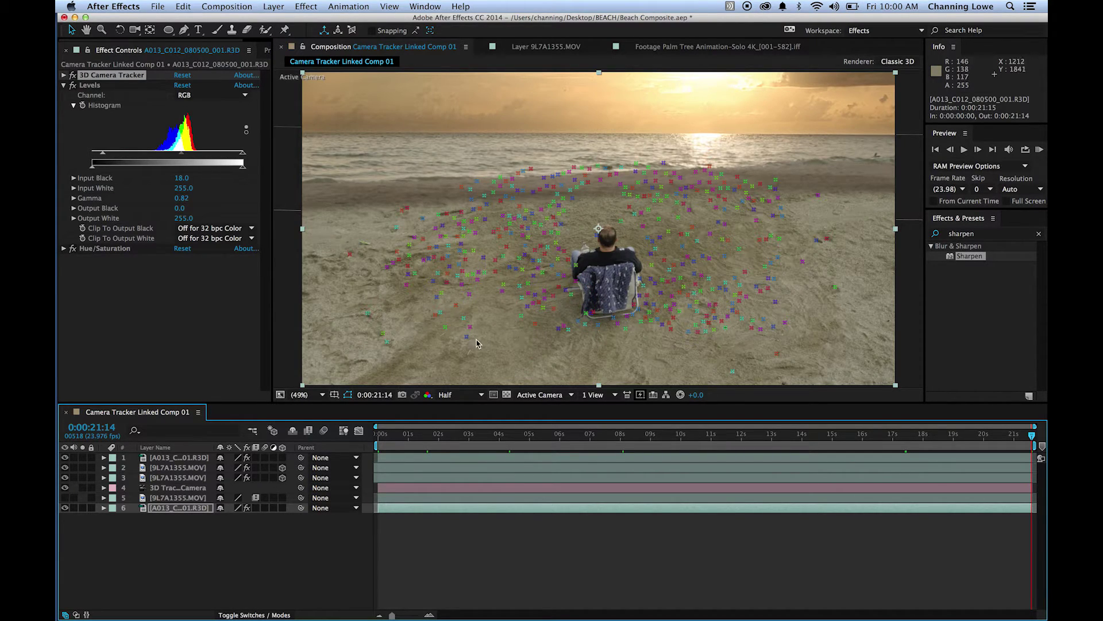
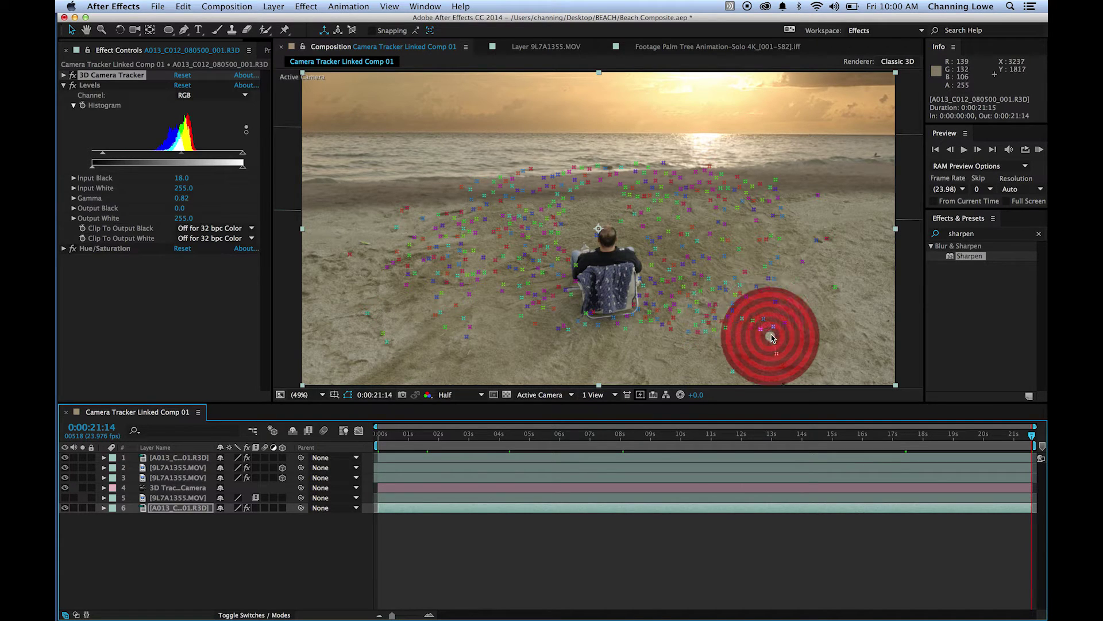
{"action": "right_click", "coordinate": [771, 337]}
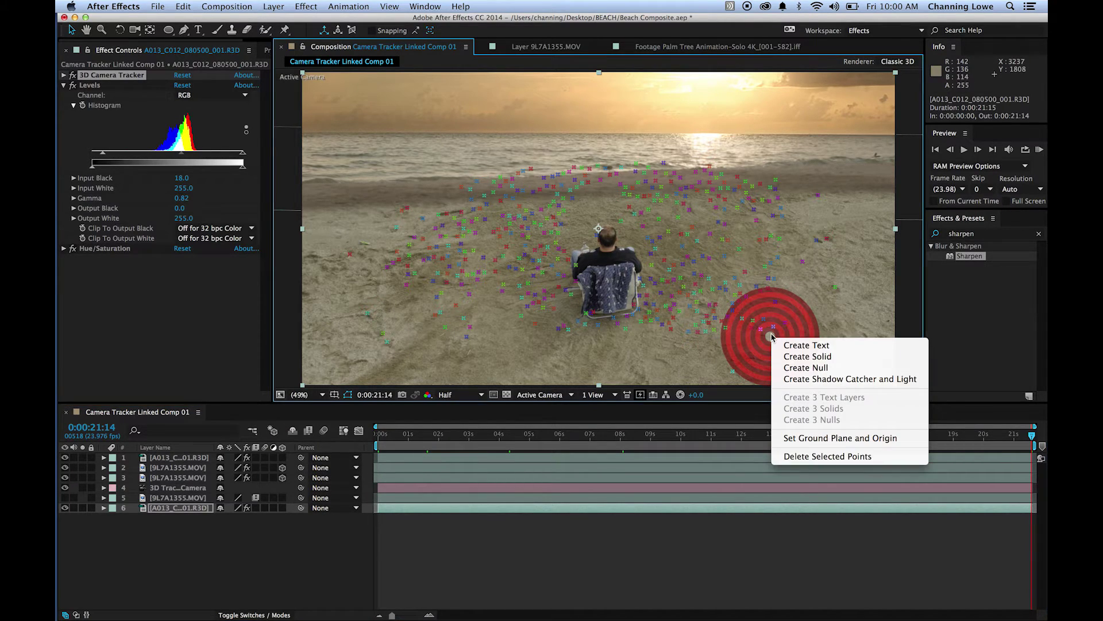
{"action": "left_click", "coordinate": [795, 356]}
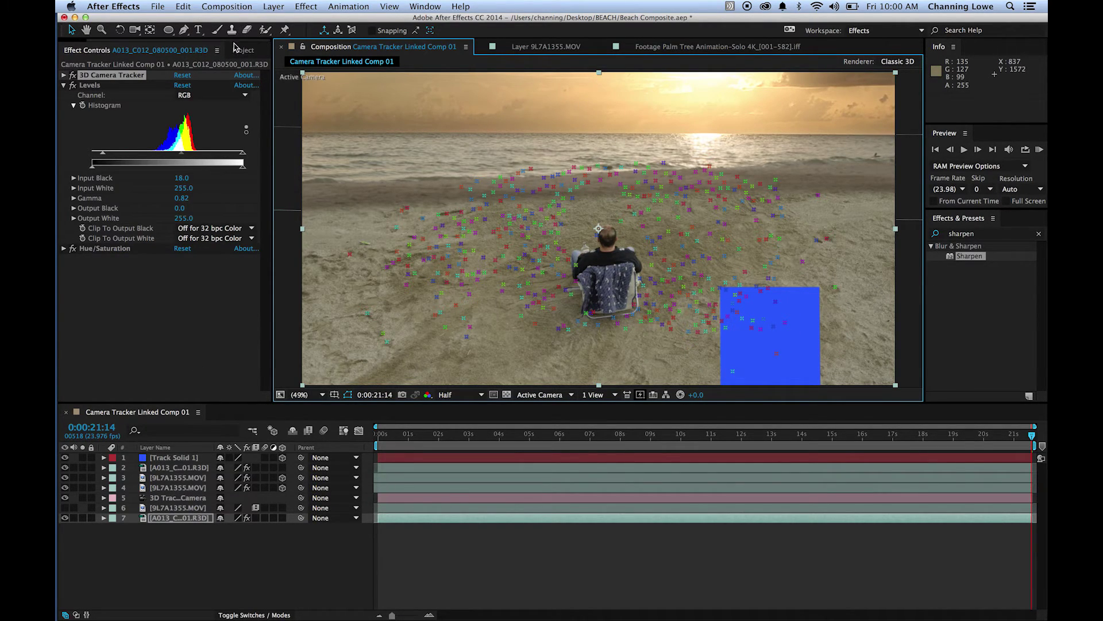
Replace the blue tracked solid's source with the Palm Tree Animation-Solo 4K sequence
{"action": "left_click", "coordinate": [267, 50]}
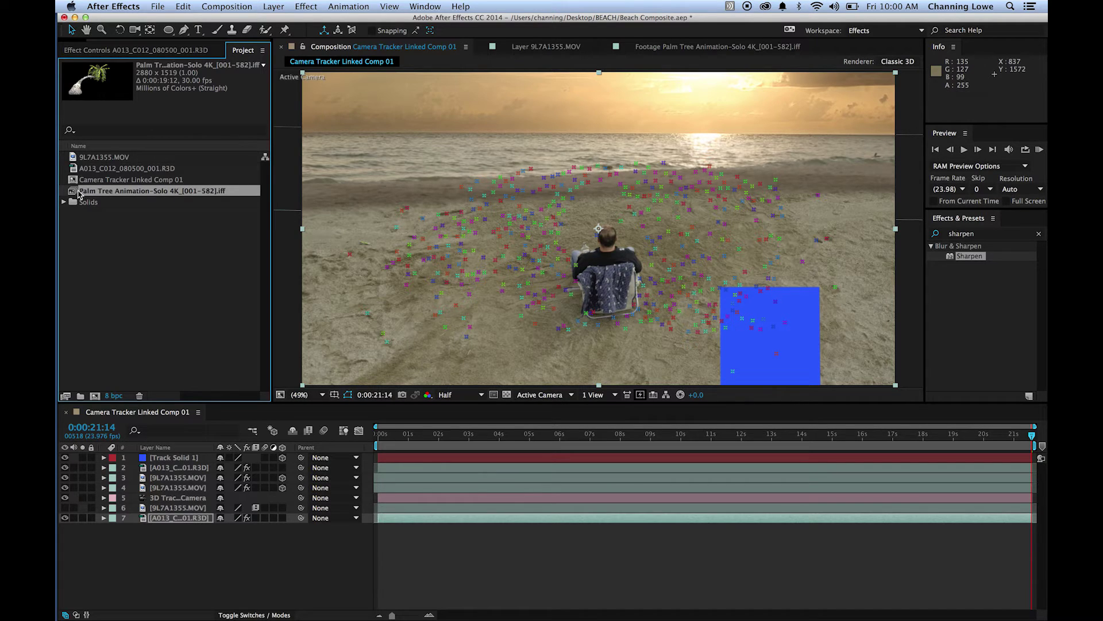
{"action": "mouse_move", "coordinate": [76, 194]}
{"action": "left_mouse_down"}
{"action": "mouse_move", "coordinate": [138, 246]}
{"action": "mouse_move", "coordinate": [205, 335]}
{"action": "mouse_move", "coordinate": [201, 418]}
{"action": "mouse_move", "coordinate": [86, 203]}
{"action": "left_mouse_up"}
{"action": "key", "text": "super+z"}
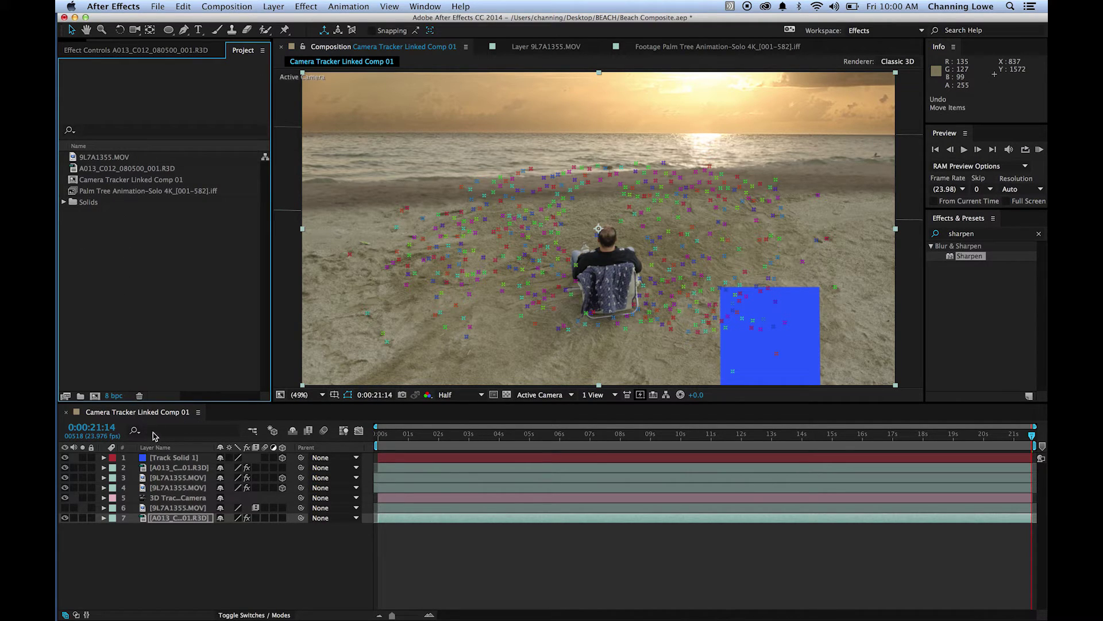
{"action": "left_click", "coordinate": [175, 459]}
{"action": "left_click", "coordinate": [86, 188]}
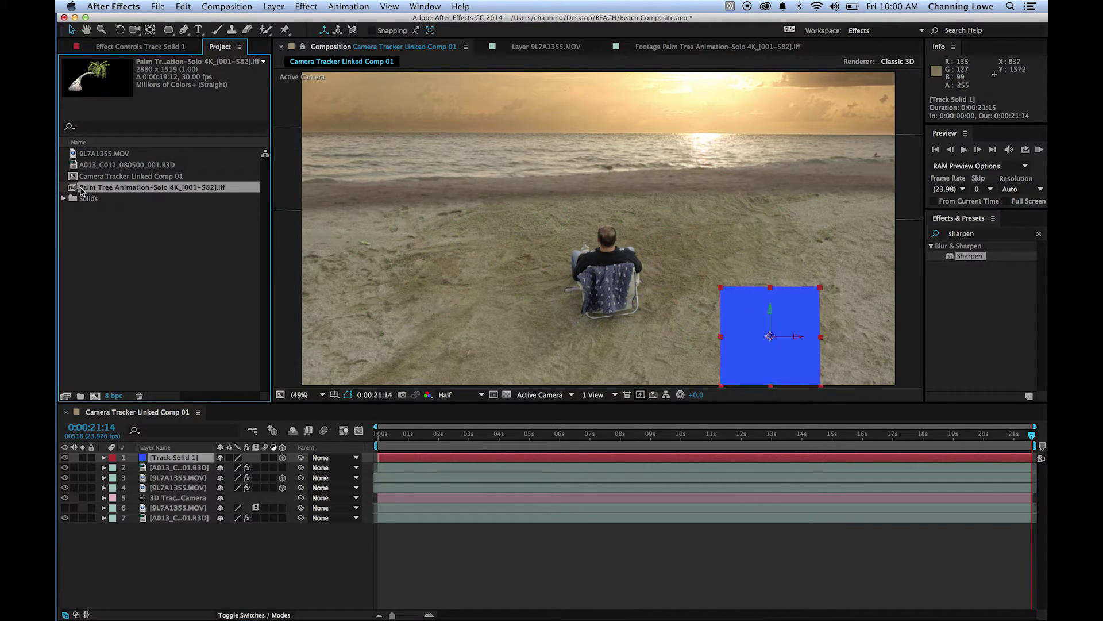
{"action": "left_click_drag", "start_coordinate": [75, 189], "coordinate": [172, 460]}
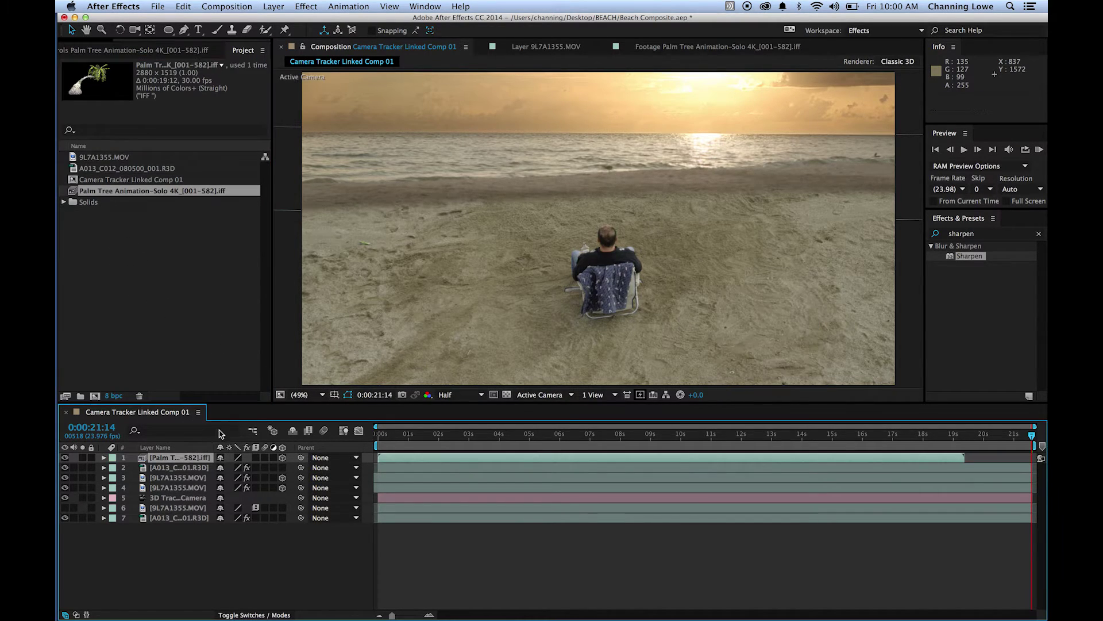
Shift the palm tree layer in time so it ends with the composition, and view the whole frame at 0:00:05:19
{"action": "left_click_drag", "start_coordinate": [485, 441], "coordinate": [893, 438]}
{"action": "left_click_drag", "start_coordinate": [816, 458], "coordinate": [877, 459]}
{"action": "left_click_drag", "start_coordinate": [872, 440], "coordinate": [565, 433]}
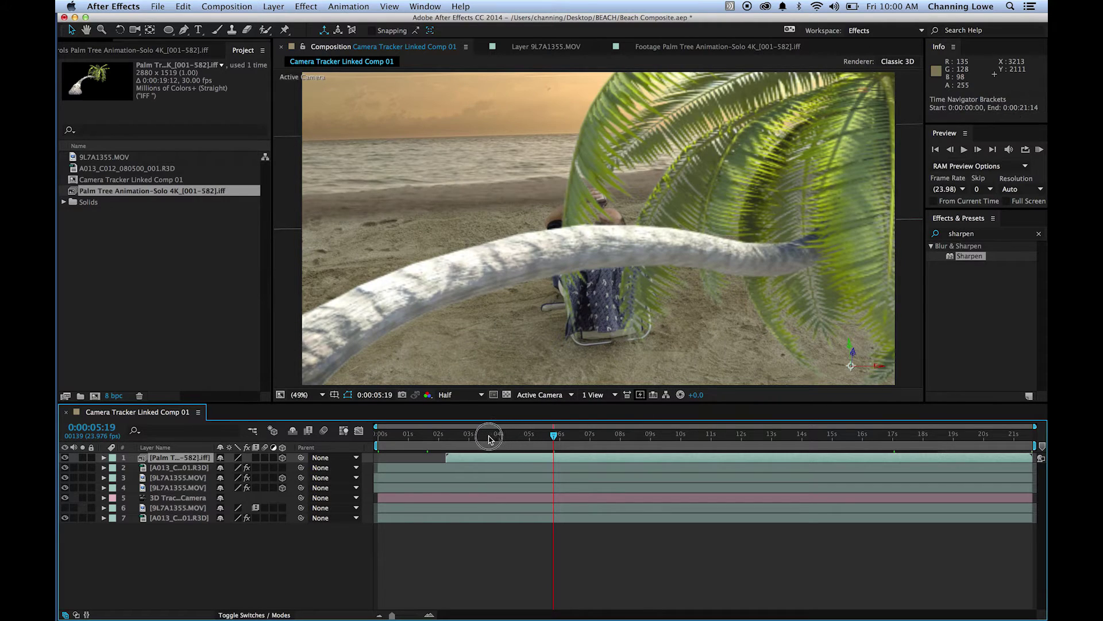
{"action": "scroll", "coordinate": [579, 329], "scroll_direction": "down", "scroll_amount": 2}
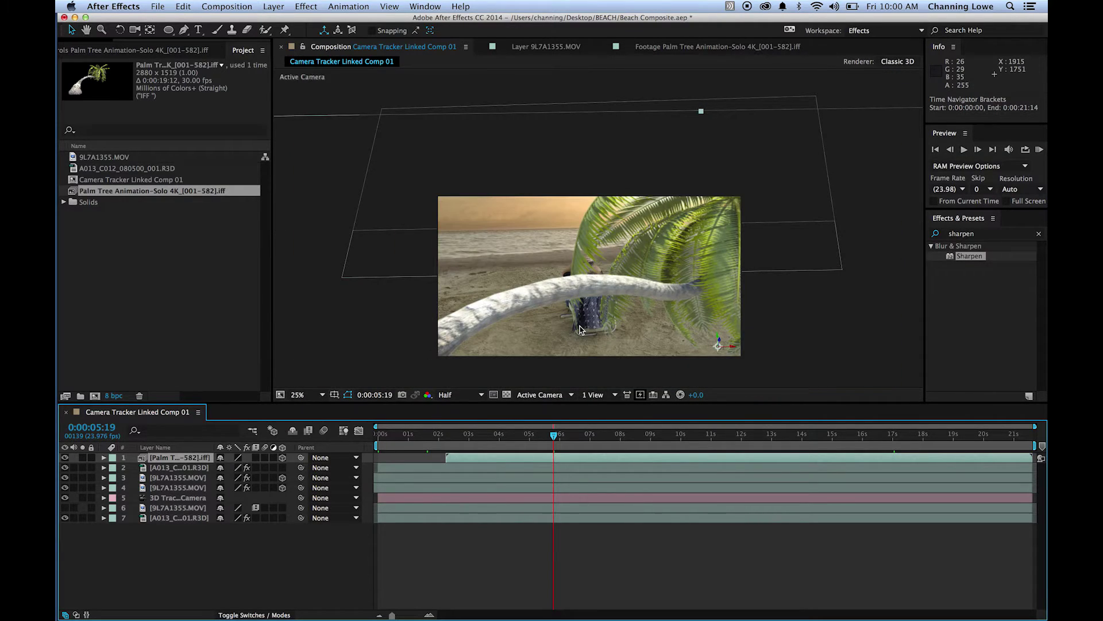
{"action": "left_click_drag", "start_coordinate": [616, 332], "coordinate": [596, 265]}
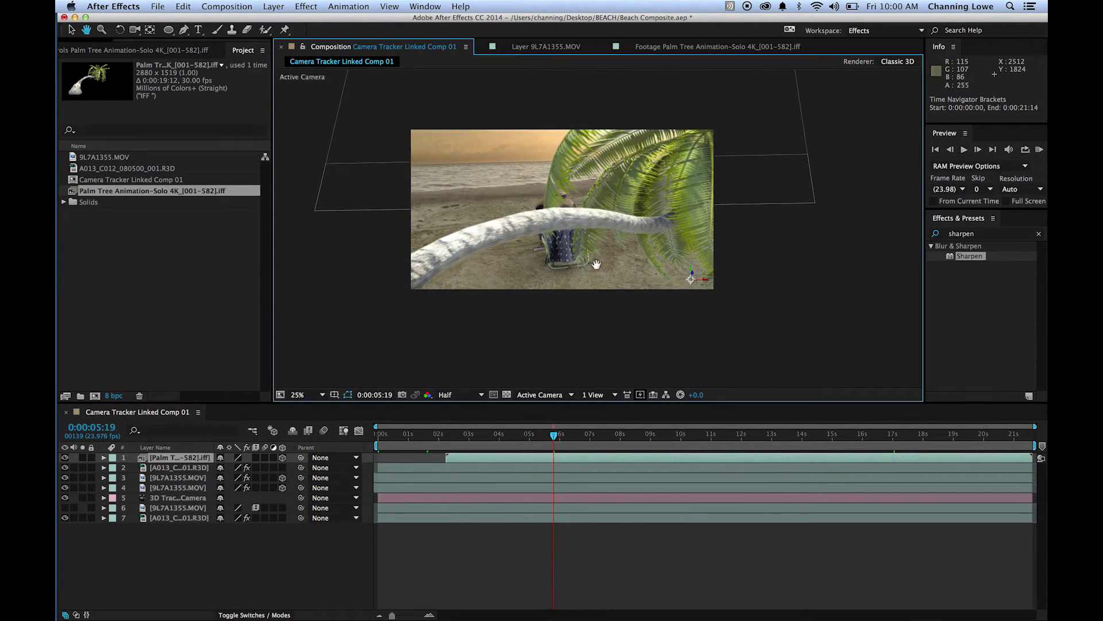
Go to 0:00:21:14, expand the palm tree layer's Transform properties, and set its X position to about 2143.7
{"action": "left_click", "coordinate": [526, 424]}
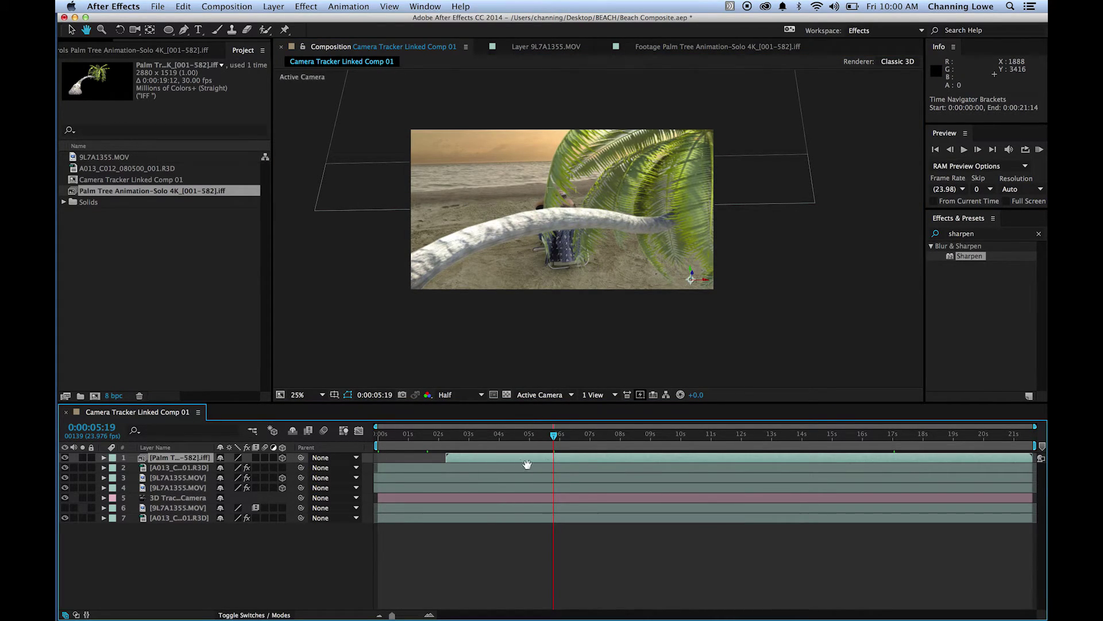
{"action": "left_click_drag", "start_coordinate": [616, 440], "coordinate": [1044, 459]}
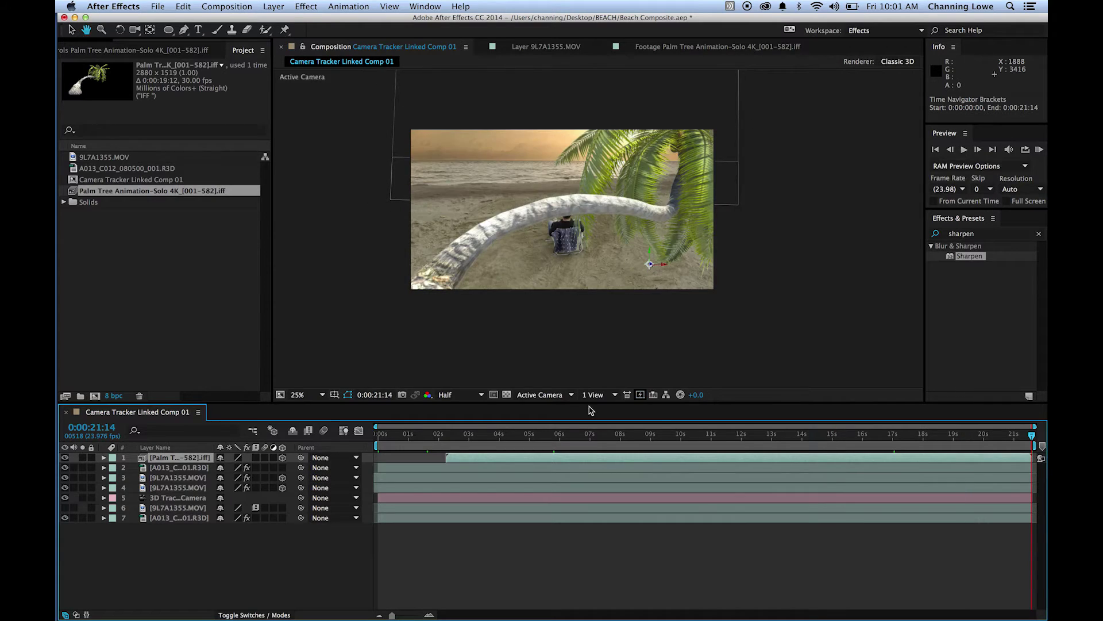
{"action": "key", "text": "v"}
{"action": "left_click", "coordinate": [104, 458]}
{"action": "left_click", "coordinate": [116, 468]}
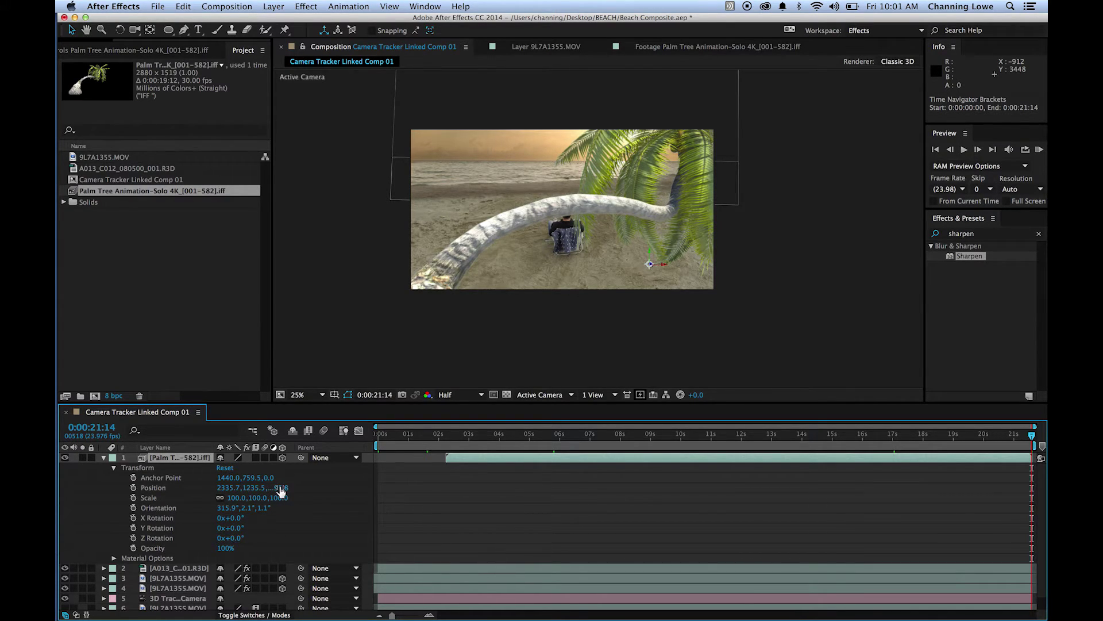
{"action": "left_click_drag", "start_coordinate": [235, 491], "coordinate": [193, 492]}
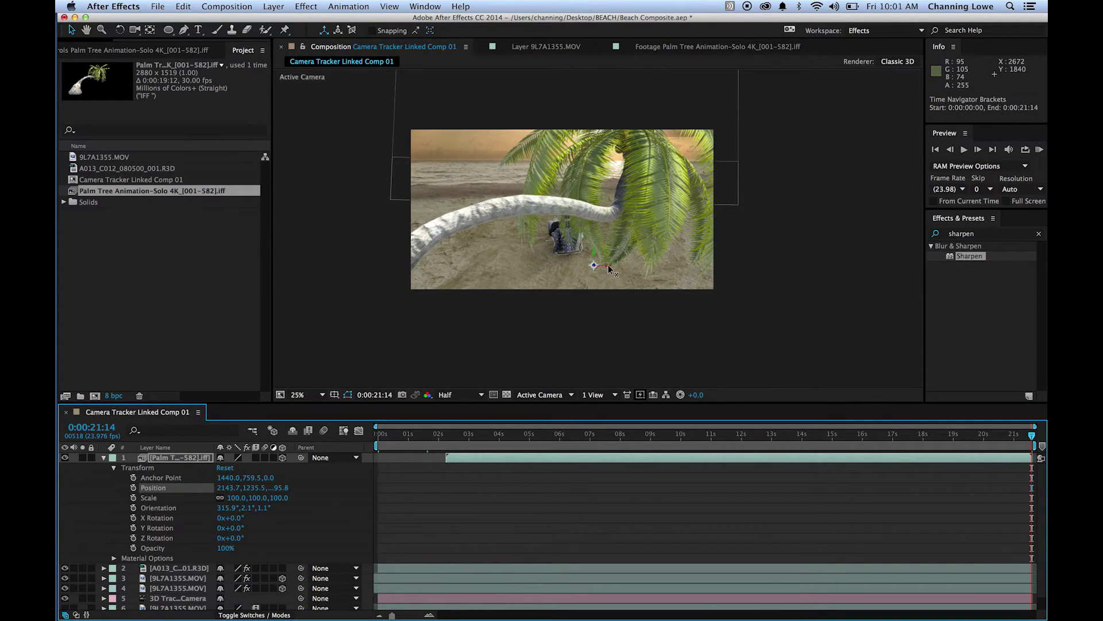
Move the palm tree up and left in the fitted frame to a position of about 1519.3, 1088.6, -11218.6
{"action": "key", "text": "shift+/"}
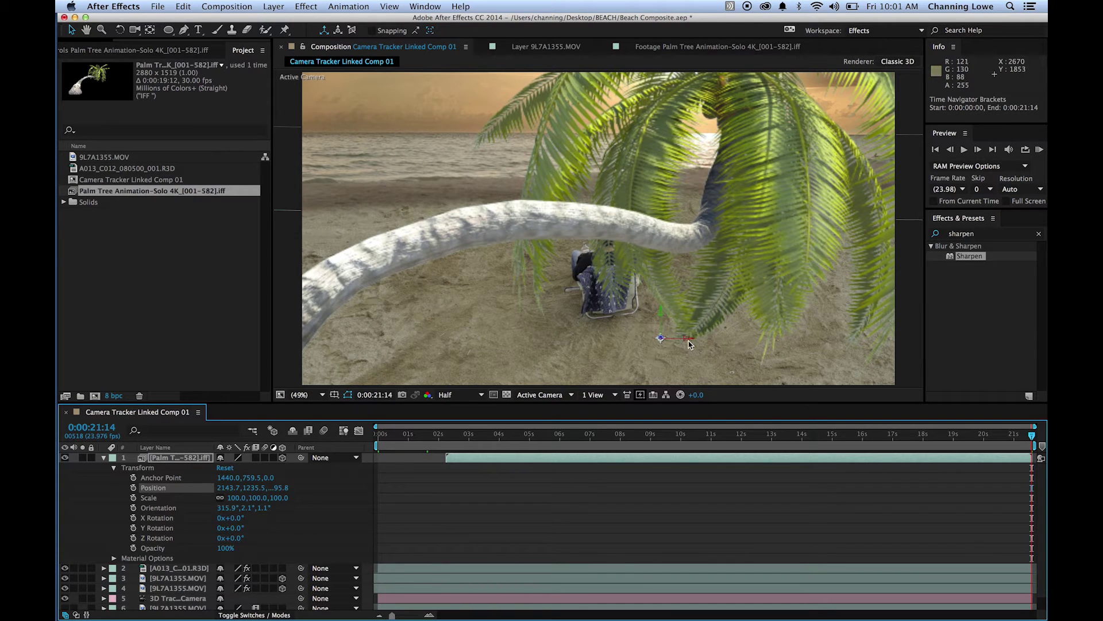
{"action": "left_click_drag", "start_coordinate": [689, 343], "coordinate": [600, 343]}
{"action": "left_click_drag", "start_coordinate": [340, 316], "coordinate": [325, 282]}
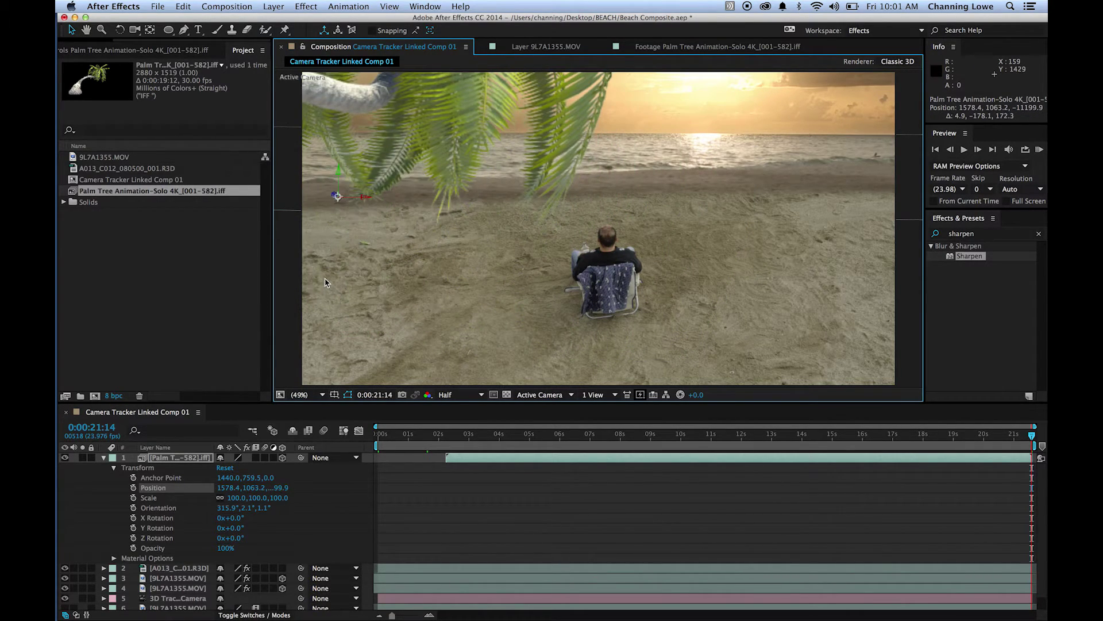
{"action": "left_click_drag", "start_coordinate": [364, 203], "coordinate": [295, 192]}
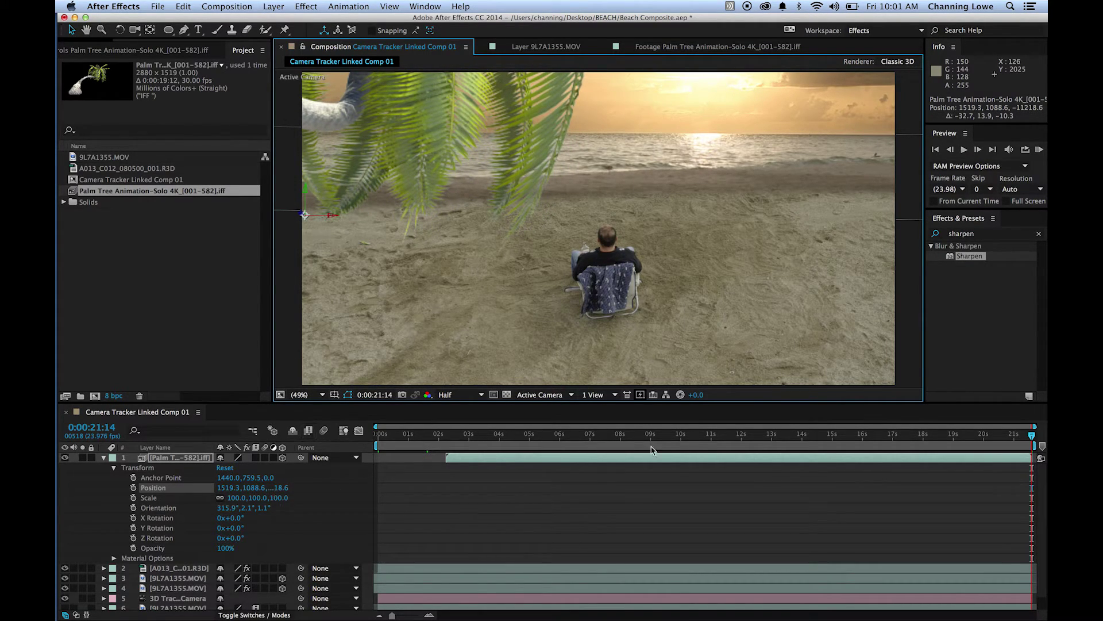
Bring the palm tree closer to the camera in depth, raise it, and scale it to 67%
{"action": "left_click_drag", "start_coordinate": [793, 434], "coordinate": [453, 443]}
{"action": "left_click_drag", "start_coordinate": [277, 484], "coordinate": [147, 488]}
{"action": "left_click_drag", "start_coordinate": [468, 441], "coordinate": [1032, 439]}
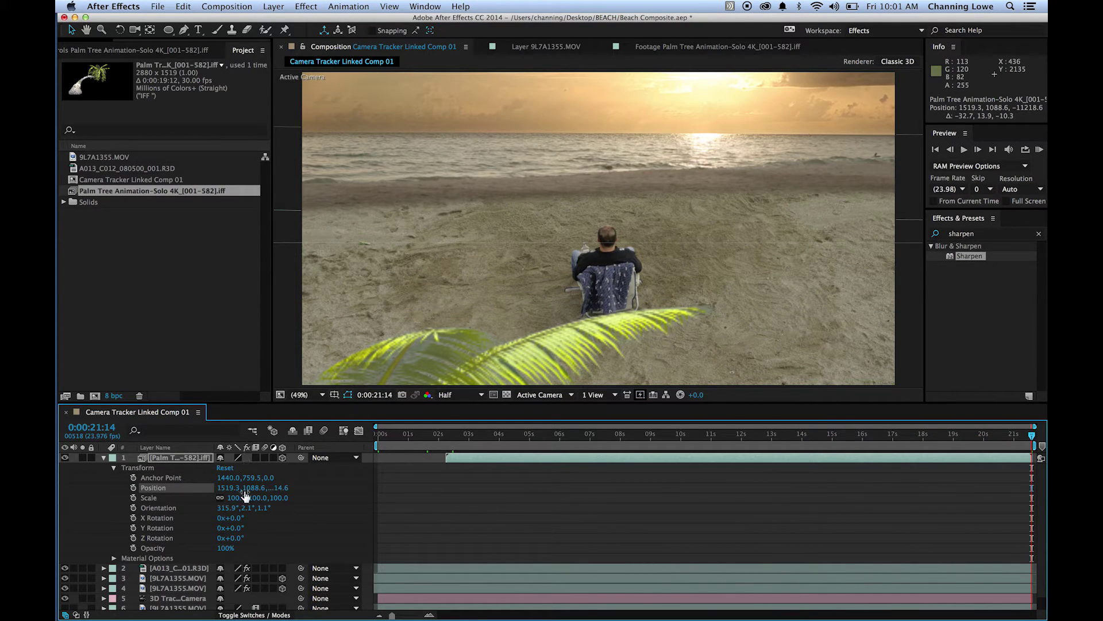
{"action": "left_click_drag", "start_coordinate": [247, 489], "coordinate": [81, 484]}
{"action": "left_click_drag", "start_coordinate": [262, 498], "coordinate": [175, 488]}
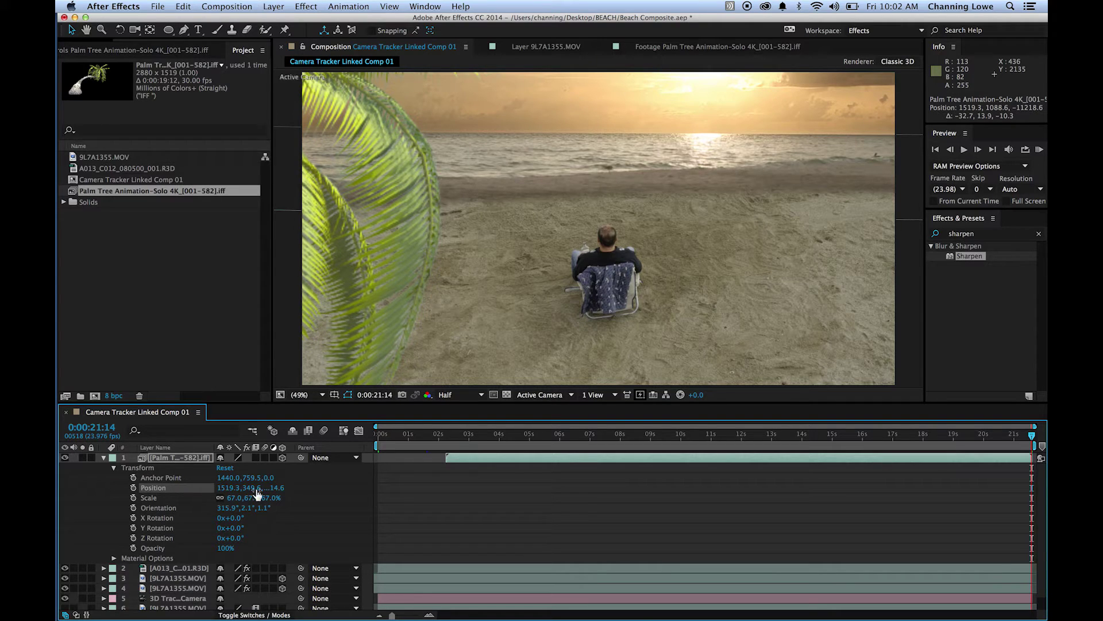
Refine the palm tree's X and Y position to 1619.3, 237.6, adjust its depth, and review the shot through to 0:00:21:14
{"action": "left_click_drag", "start_coordinate": [246, 493], "coordinate": [179, 500]}
{"action": "left_click_drag", "start_coordinate": [281, 490], "coordinate": [324, 491]}
{"action": "left_click_drag", "start_coordinate": [247, 489], "coordinate": [289, 492]}
{"action": "left_click_drag", "start_coordinate": [485, 443], "coordinate": [1023, 447]}
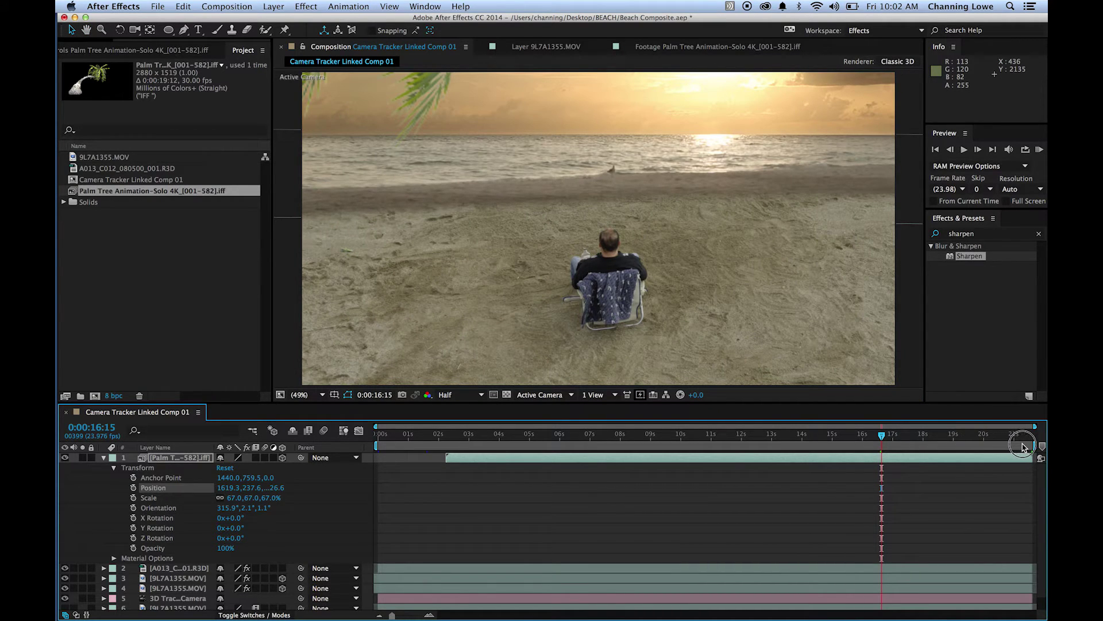
{"action": "left_click_drag", "start_coordinate": [945, 444], "coordinate": [1041, 454]}
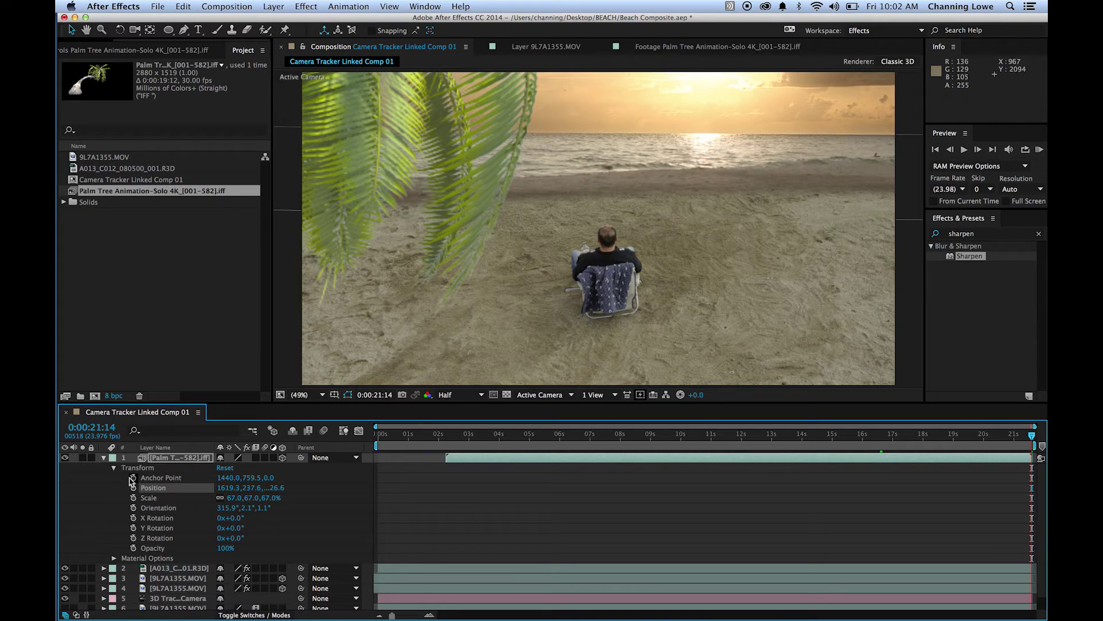
Duplicate the palm tree layer and move the copy right to about 2139.1, 259.6, -12453.4
{"action": "left_click", "coordinate": [105, 458]}
{"action": "left_click", "coordinate": [162, 537]}
{"action": "left_click", "coordinate": [144, 460]}
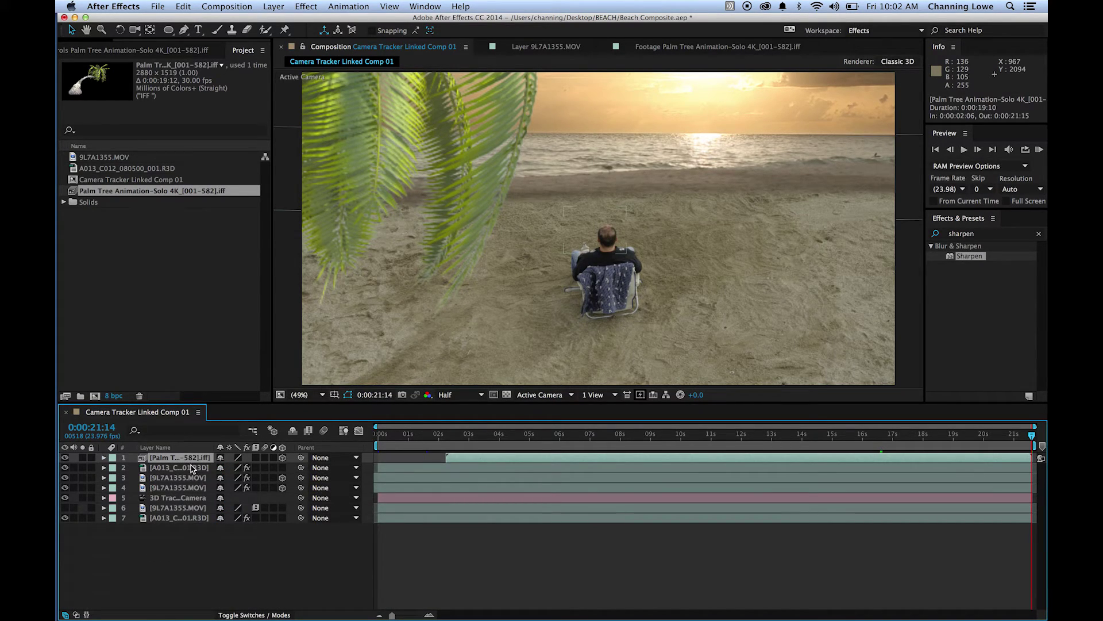
{"action": "key", "text": "super+d"}
{"action": "left_click", "coordinate": [421, 198]}
{"action": "left_click_drag", "start_coordinate": [321, 332], "coordinate": [842, 234]}
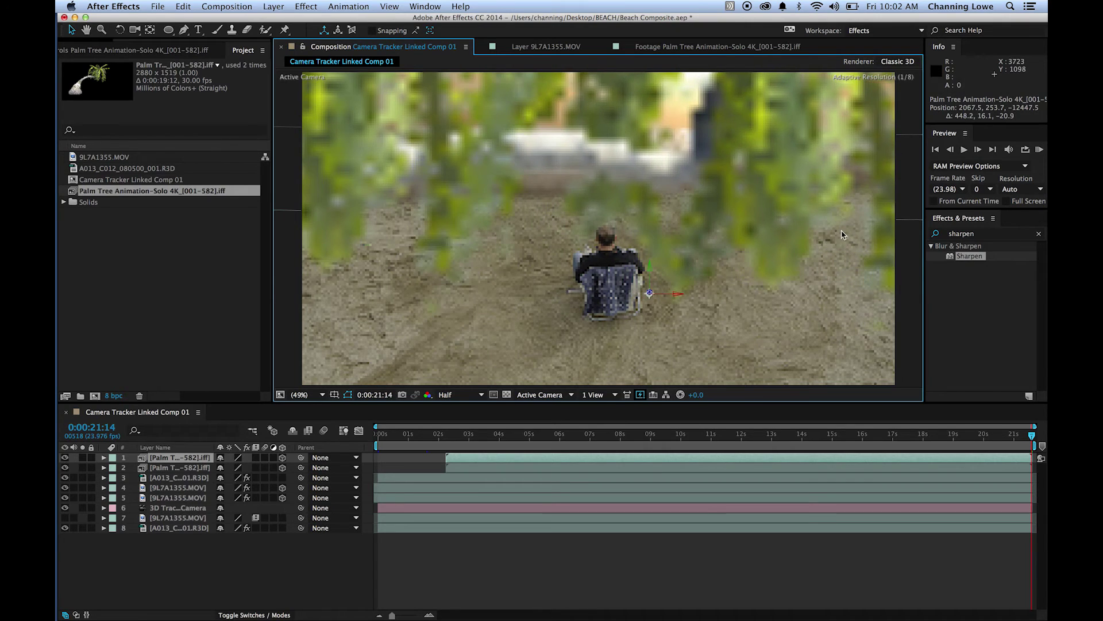
{"action": "left_click_drag", "start_coordinate": [645, 209], "coordinate": [718, 215]}
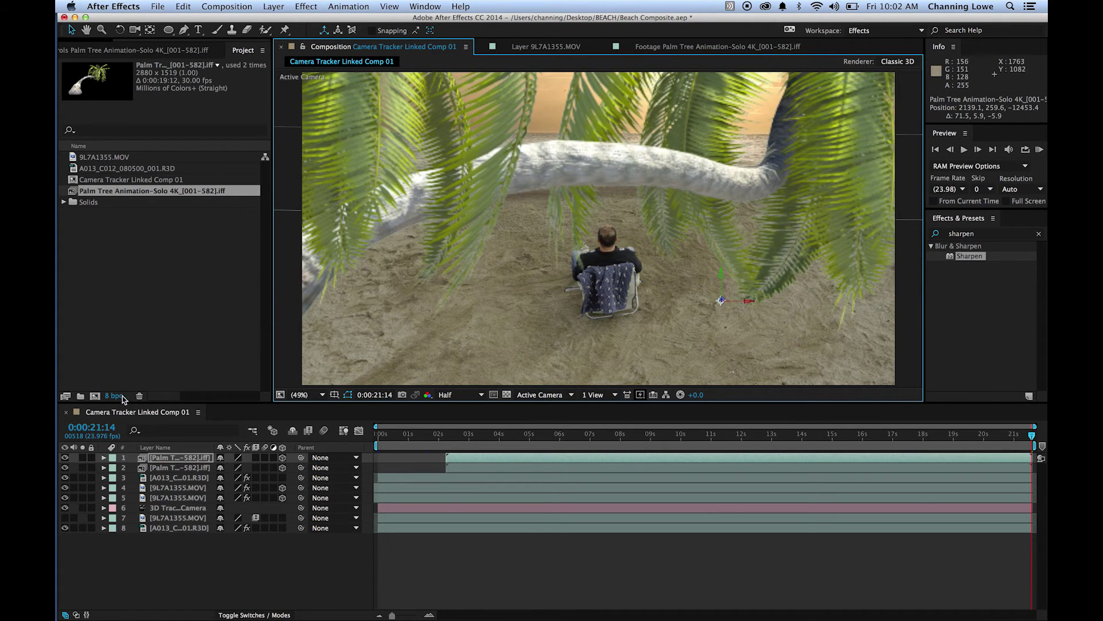
Move the duplicate palm farther right until only its hanging fronds frame the right side of the shot
{"action": "left_click", "coordinate": [104, 458]}
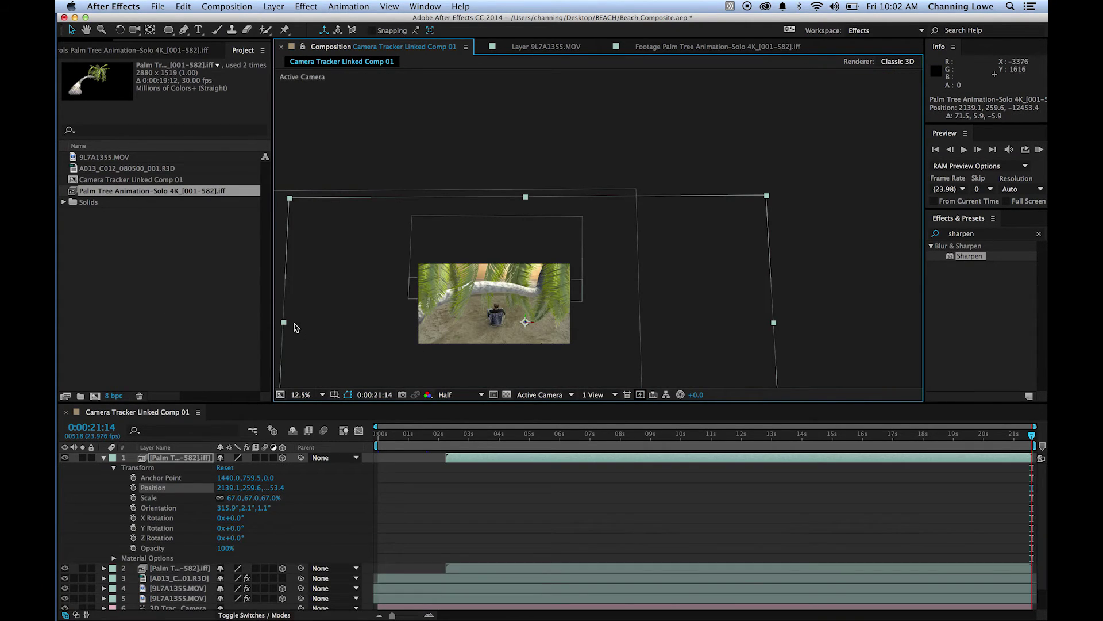
{"action": "left_click_drag", "start_coordinate": [286, 326], "coordinate": [714, 322]}
{"action": "left_click_drag", "start_coordinate": [591, 312], "coordinate": [660, 314]}
{"action": "left_click", "coordinate": [104, 458]}
Shift the duplicate palm layer to start at 0:00:03:10 and time-stretch it with a factor of 90
{"action": "left_click", "coordinate": [483, 460]}
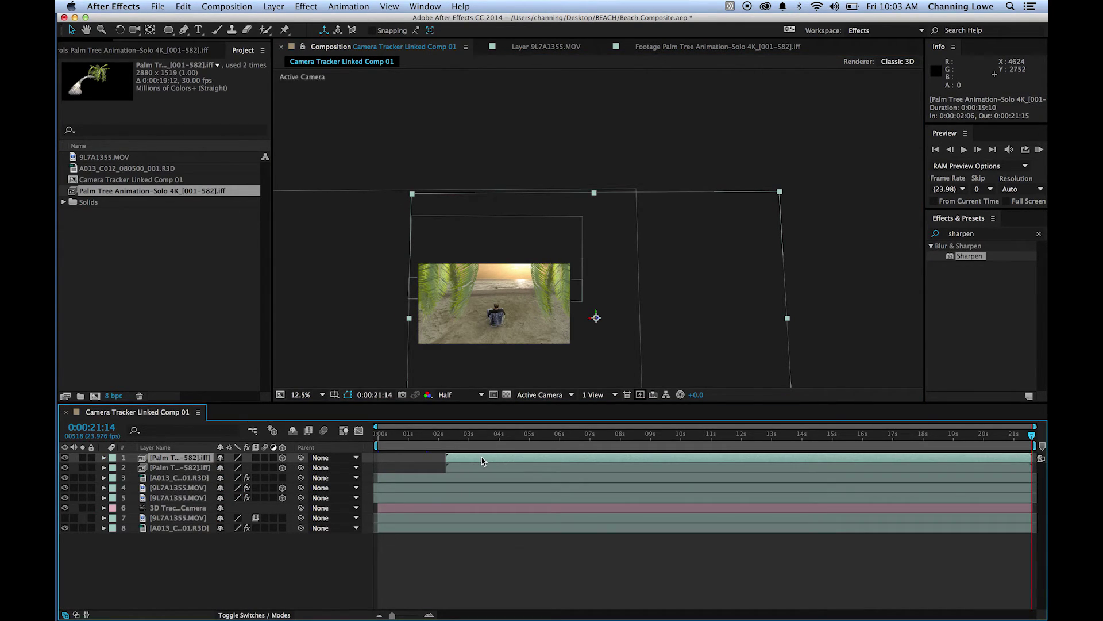
{"action": "left_click_drag", "start_coordinate": [483, 460], "coordinate": [545, 461]}
{"action": "right_click", "coordinate": [196, 459]}
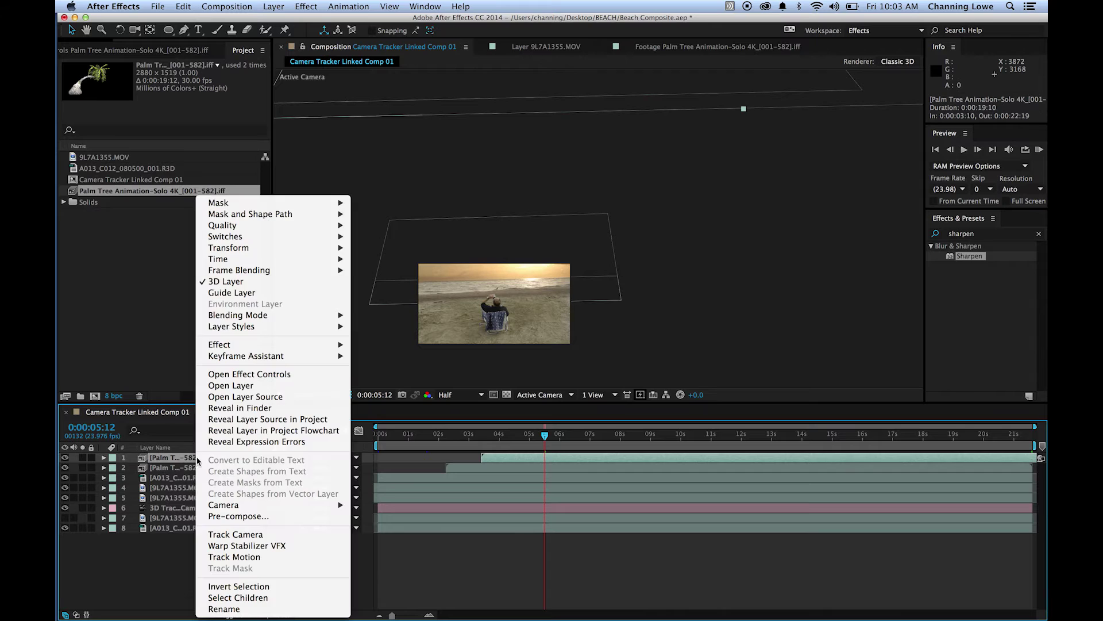
{"action": "mouse_move", "coordinate": [258, 319]}
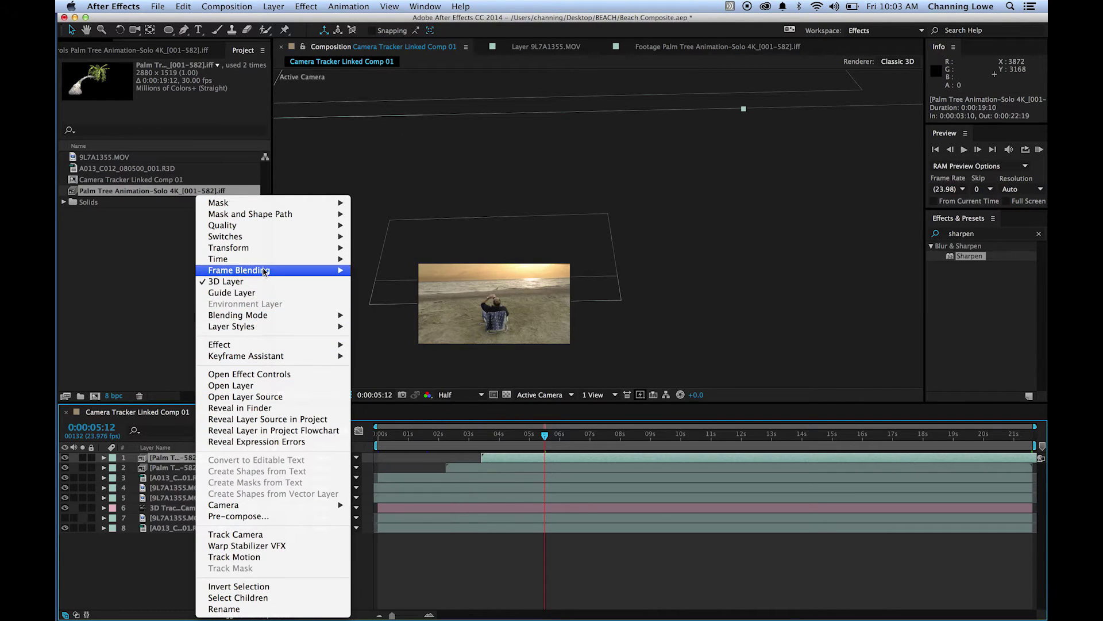
{"action": "mouse_move", "coordinate": [272, 261]}
{"action": "left_click", "coordinate": [379, 282]}
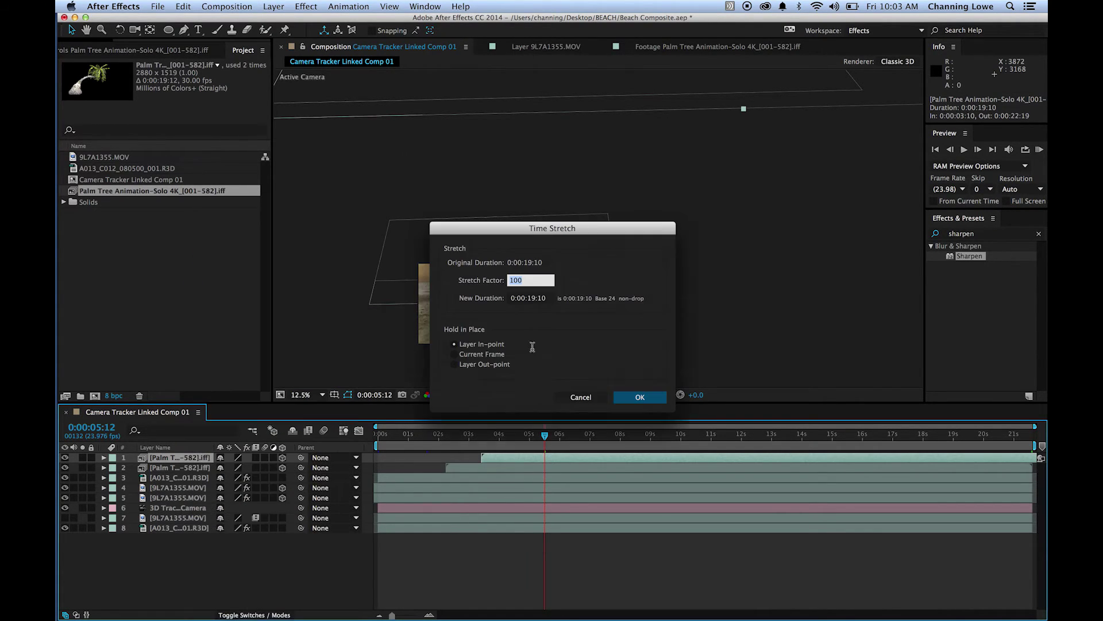
{"action": "left_click_drag", "start_coordinate": [529, 240], "coordinate": [743, 197]}
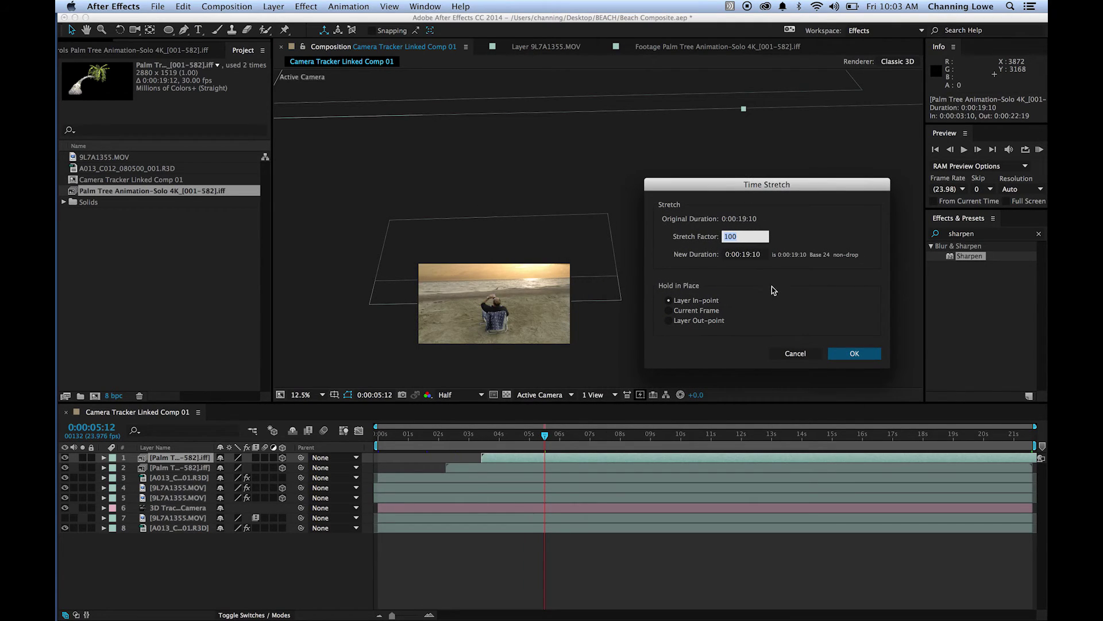
{"action": "type", "text": "90"}
{"action": "key", "text": "Return"}
Slide the duplicate palm layer to start at 0:00:04:05 and end with the composition, and review the fitted frame through to 0:00:21:05
{"action": "left_click", "coordinate": [613, 435]}
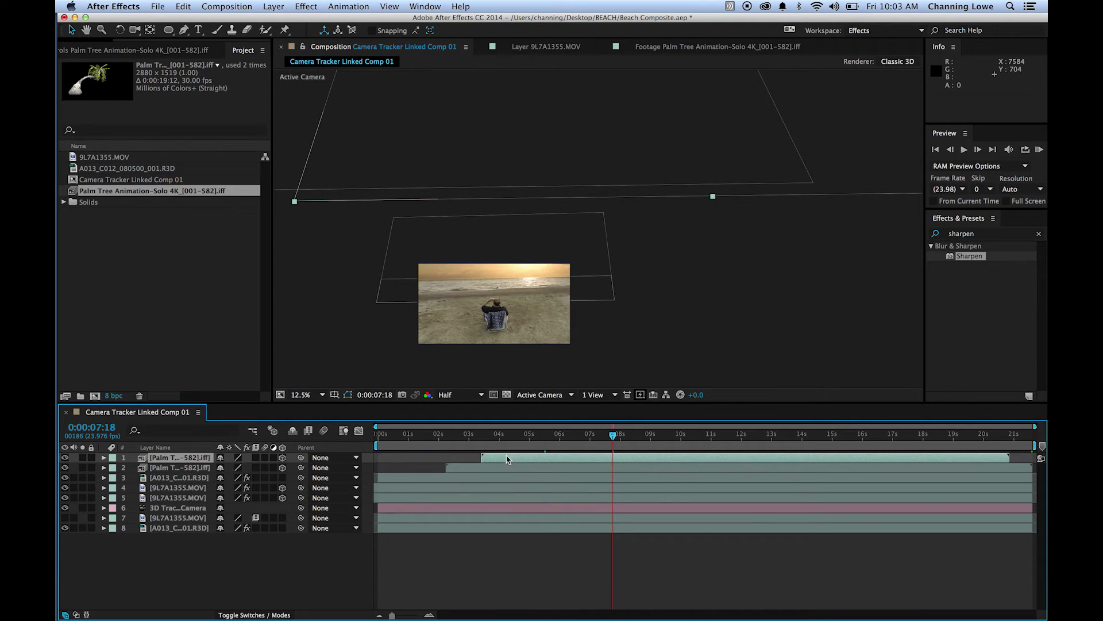
{"action": "left_click_drag", "start_coordinate": [507, 458], "coordinate": [786, 437]}
{"action": "left_click", "coordinate": [454, 442]}
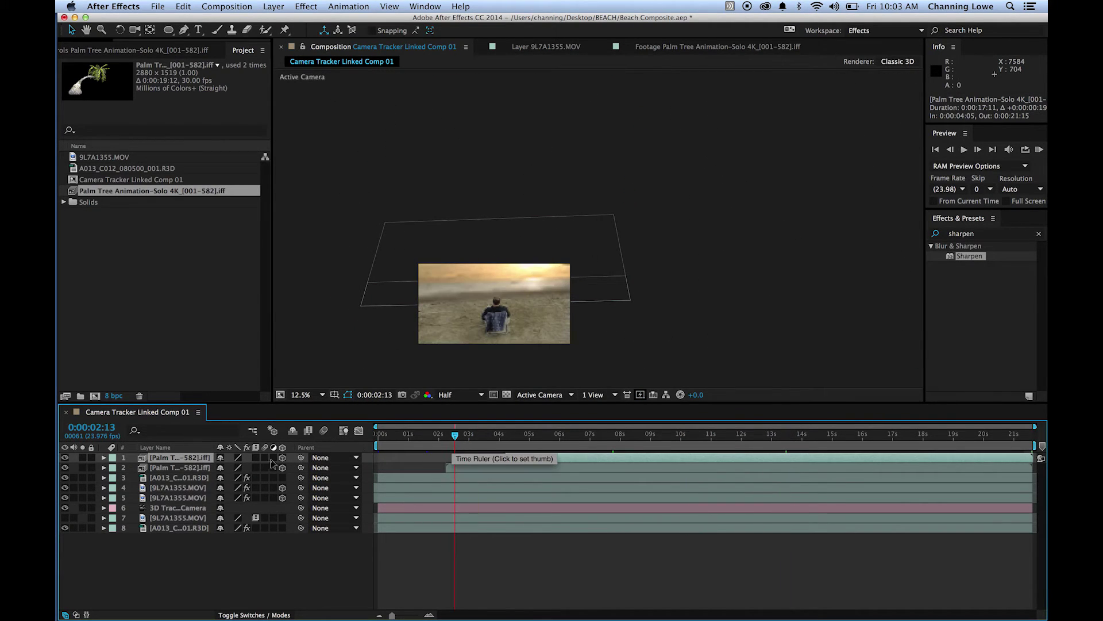
{"action": "key", "text": "shift+slash"}
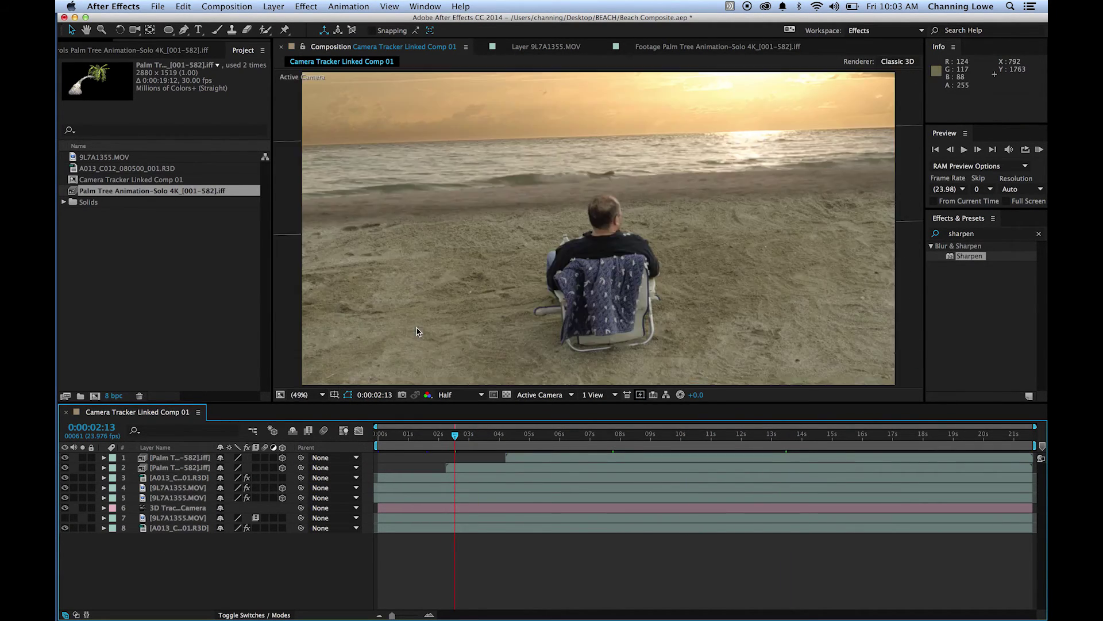
{"action": "left_click_drag", "start_coordinate": [468, 441], "coordinate": [1022, 451]}
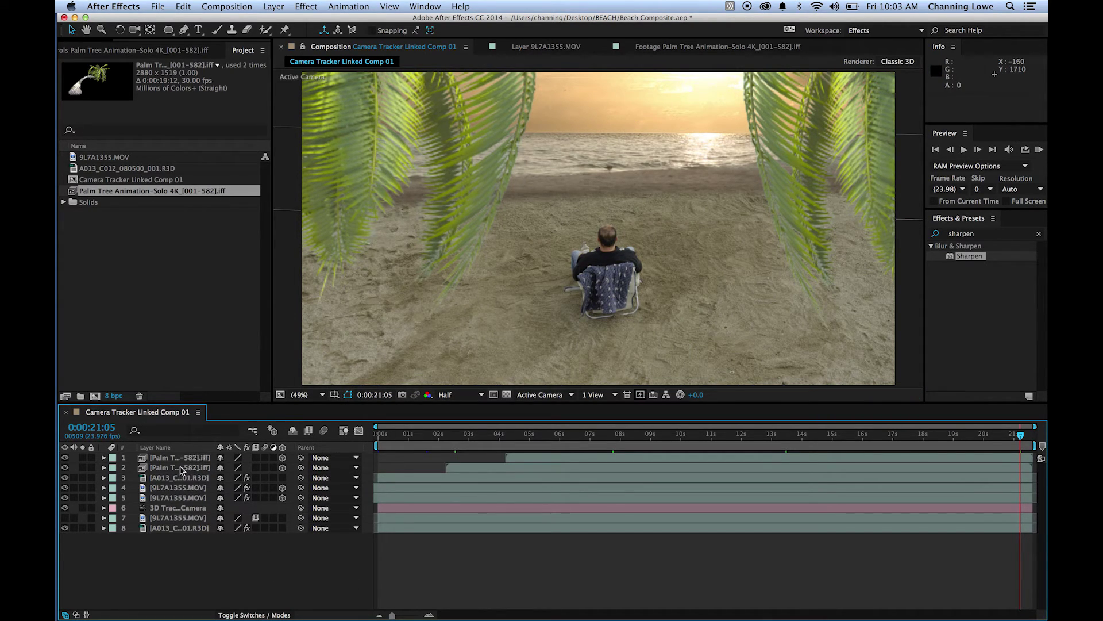
Apply Camera Lens Blur to the original palm tree layer (layer 2) with a blur radius of 4
{"action": "left_click", "coordinate": [181, 470]}
{"action": "left_click", "coordinate": [980, 235]}
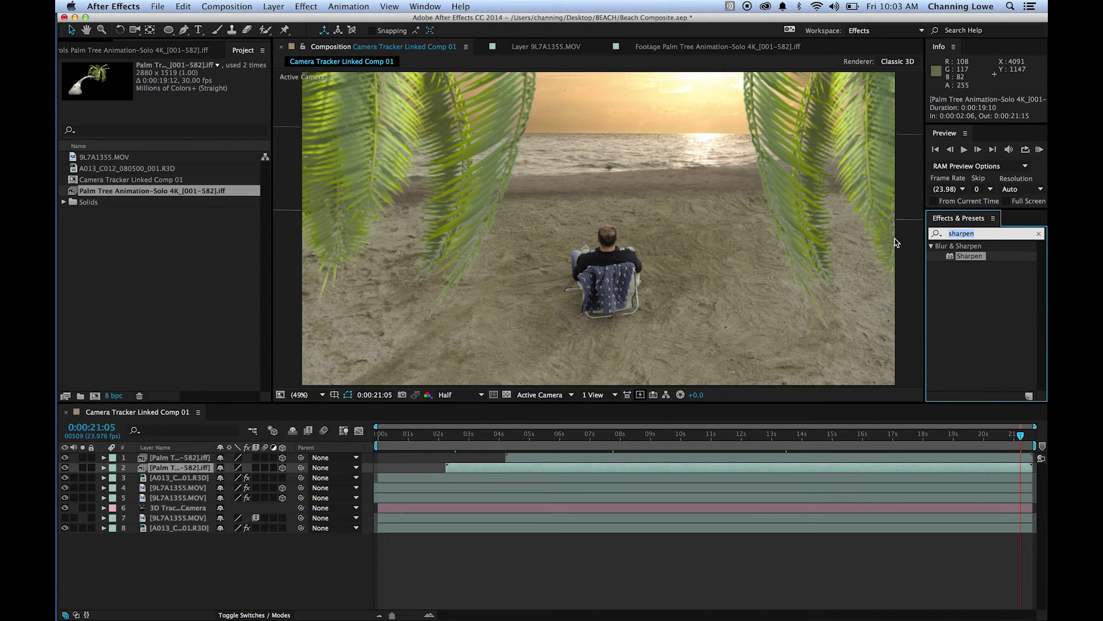
{"action": "type", "text": "blur"}
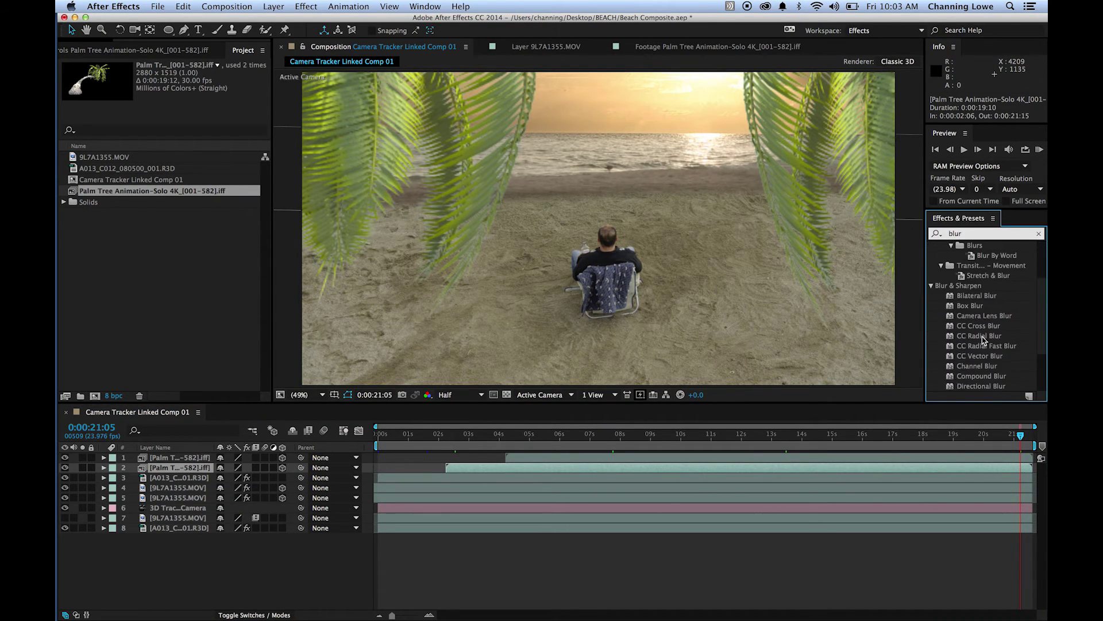
{"action": "scroll", "coordinate": [983, 340], "scroll_direction": "down", "scroll_amount": 2}
{"action": "scroll", "coordinate": [989, 339], "scroll_direction": "up", "scroll_amount": 2}
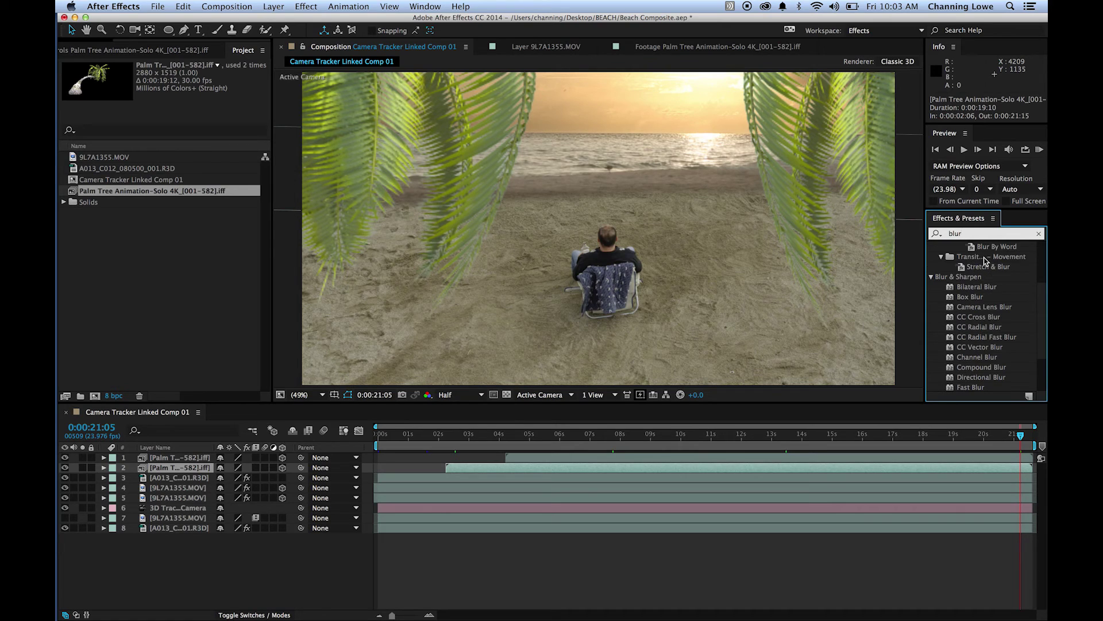
{"action": "left_click_drag", "start_coordinate": [984, 308], "coordinate": [182, 466]}
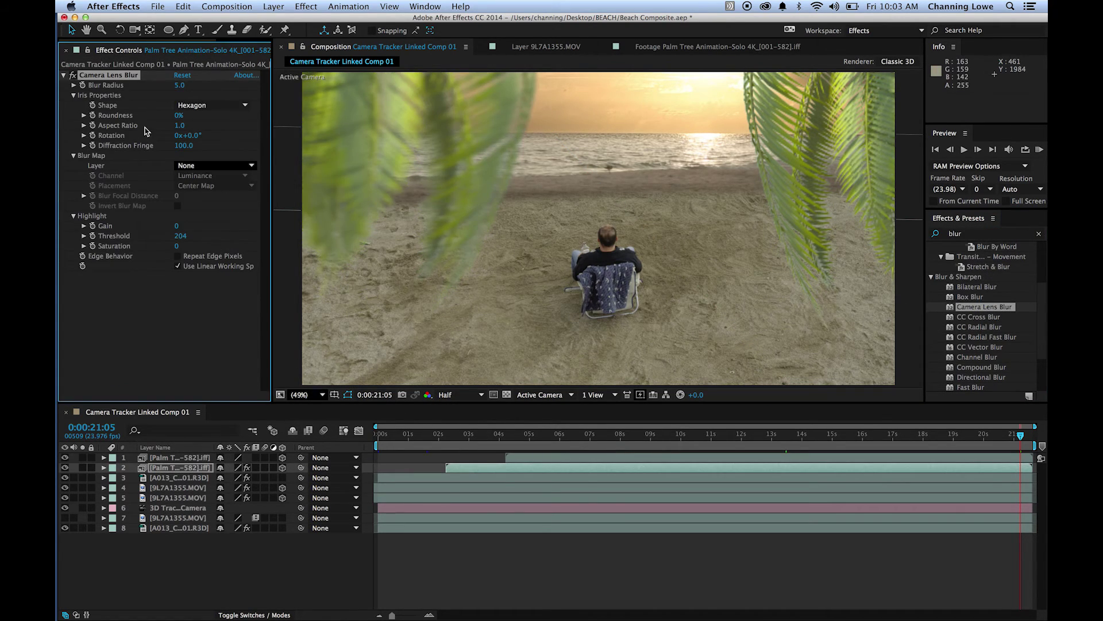
{"action": "left_click_drag", "start_coordinate": [182, 91], "coordinate": [180, 90]}
{"action": "left_click", "coordinate": [207, 374]}
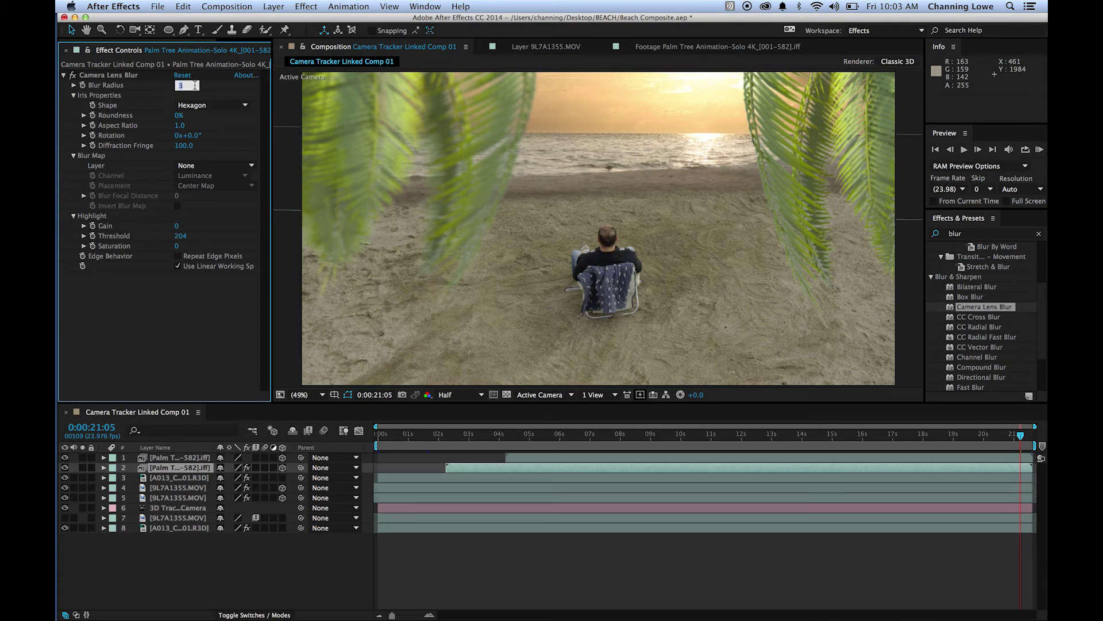
{"action": "key", "text": "Return"}
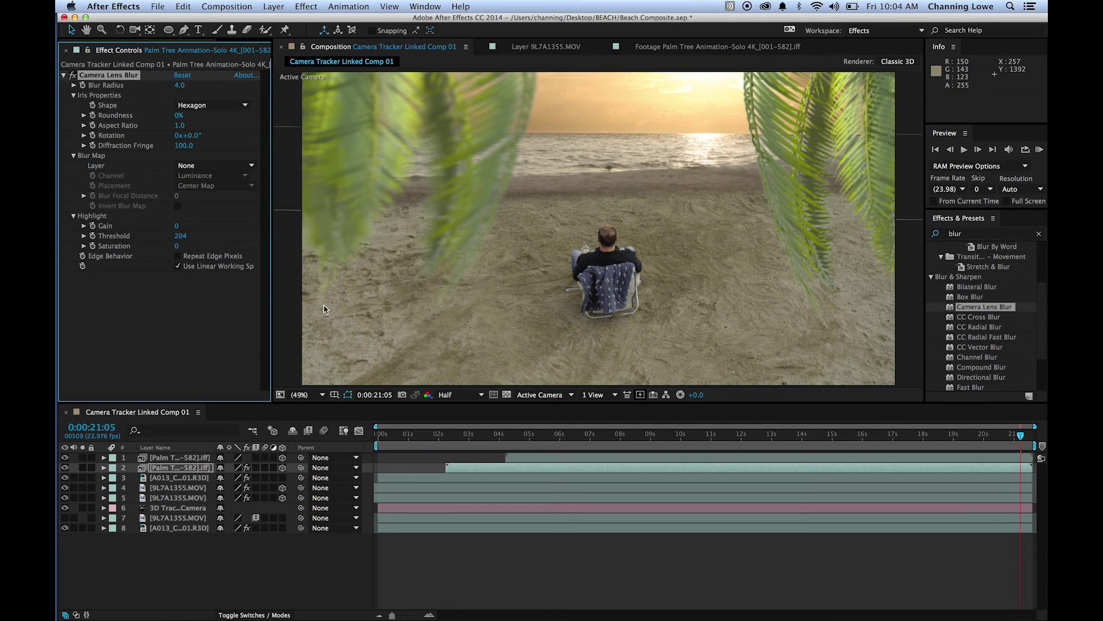
Add Levels to the original palm tree layer with gamma 0.85 and output white 97 to darken the fronds
{"action": "left_click", "coordinate": [965, 236]}
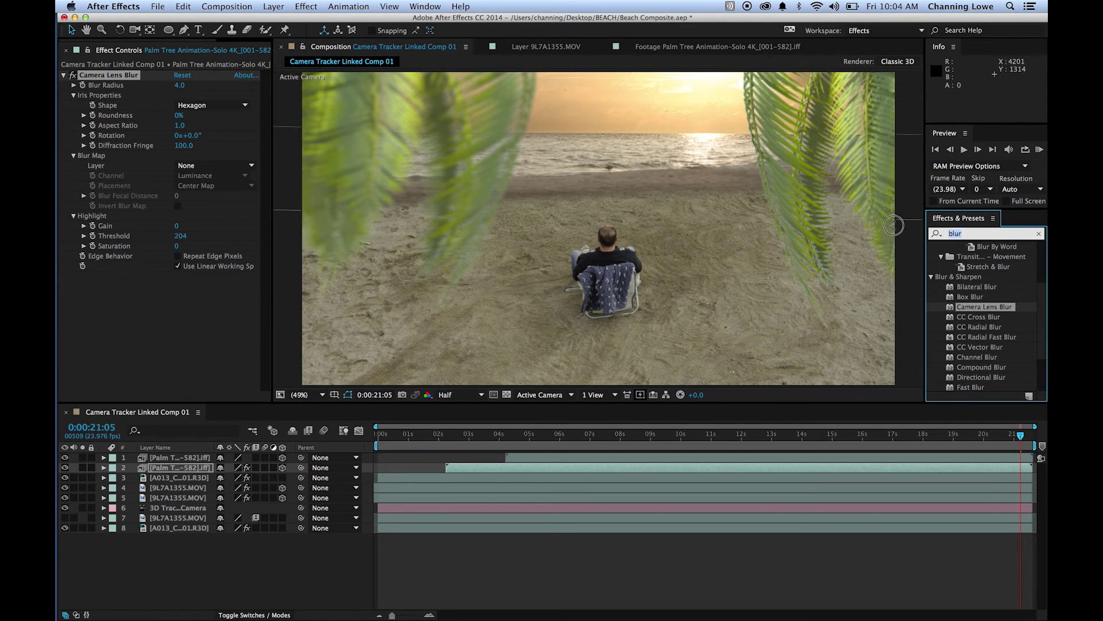
{"action": "type", "text": "level"}
{"action": "left_click_drag", "start_coordinate": [967, 306], "coordinate": [216, 467]}
{"action": "mouse_move", "coordinate": [169, 314]}
{"action": "left_mouse_down"}
{"action": "mouse_move", "coordinate": [155, 315]}
{"action": "mouse_move", "coordinate": [177, 316]}
{"action": "left_mouse_up"}
{"action": "mouse_move", "coordinate": [93, 324]}
{"action": "left_mouse_down"}
{"action": "mouse_move", "coordinate": [106, 324]}
{"action": "mouse_move", "coordinate": [92, 324]}
{"action": "left_mouse_up"}
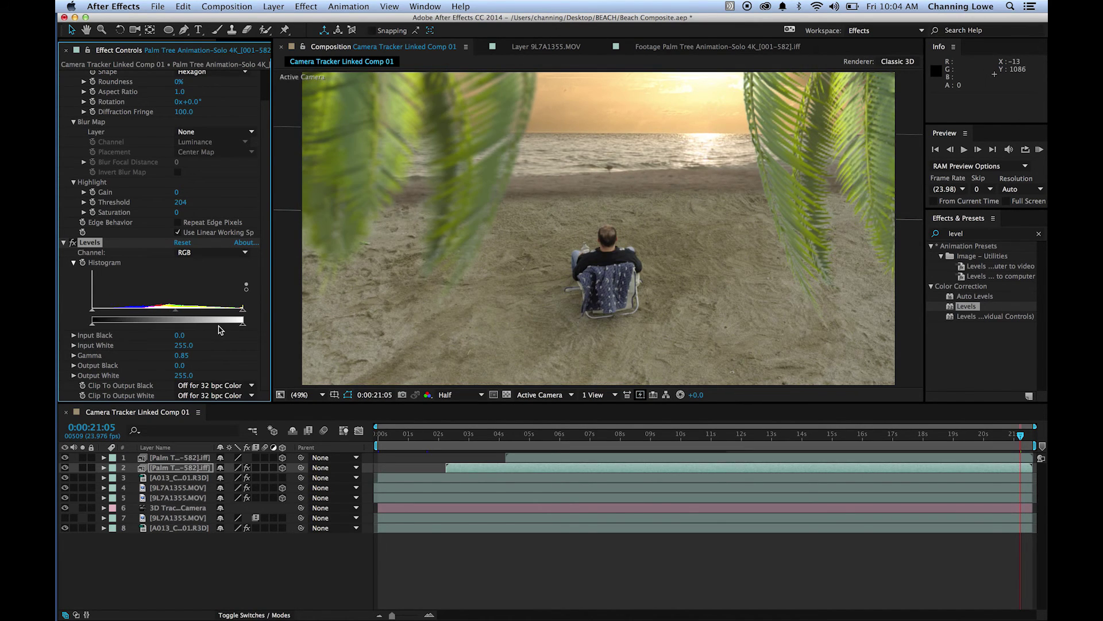
{"action": "left_click_drag", "start_coordinate": [240, 330], "coordinate": [151, 332]}
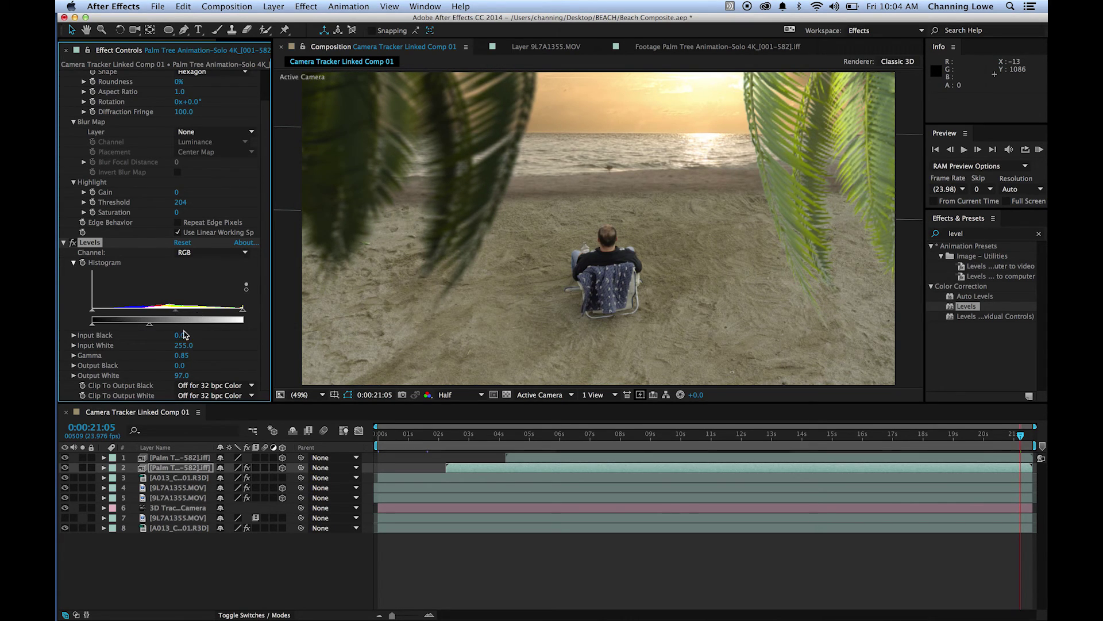
Copy Camera Lens Blur and Levels from palm layer 2 onto the duplicate palm layer 1 and preview the frames up to 0:00:20:00
{"action": "scroll", "coordinate": [195, 260], "scroll_direction": "up", "scroll_amount": 3}
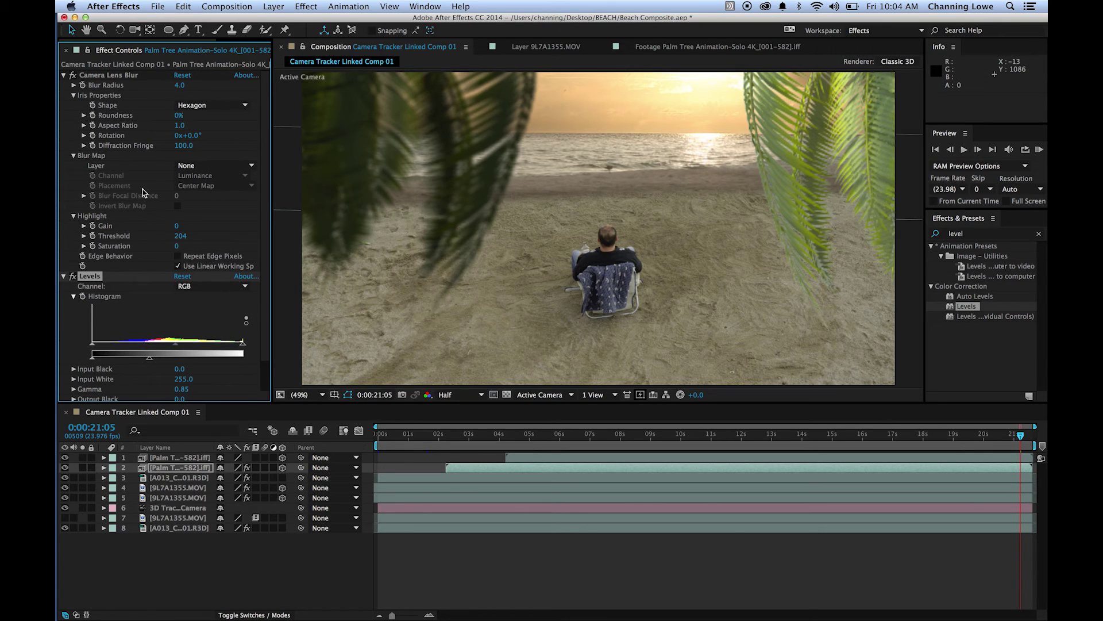
{"action": "left_click", "coordinate": [112, 79]}
{"action": "left_click", "coordinate": [89, 277]}
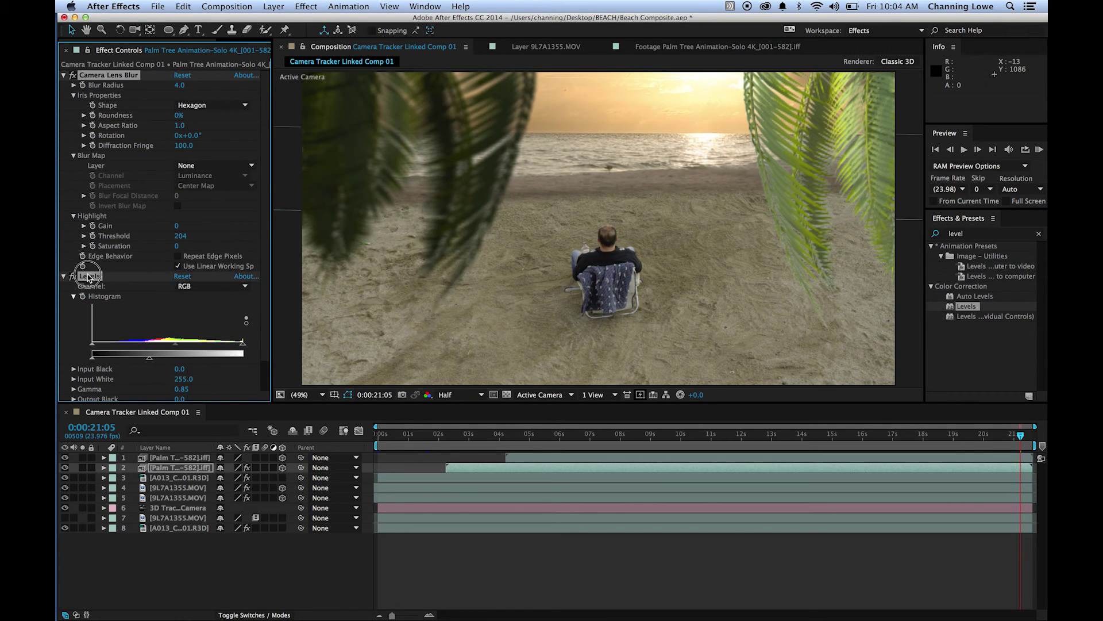
{"action": "left_click", "coordinate": [186, 459]}
{"action": "key", "text": "super+v"}
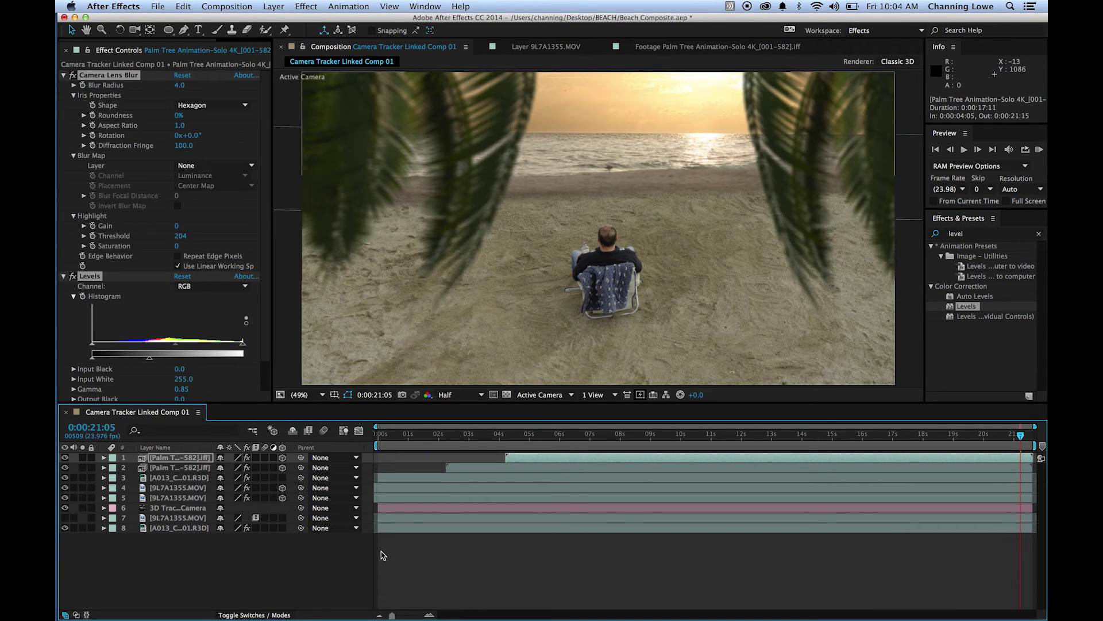
{"action": "left_click_drag", "start_coordinate": [477, 436], "coordinate": [960, 441]}
{"action": "key", "text": "space"}
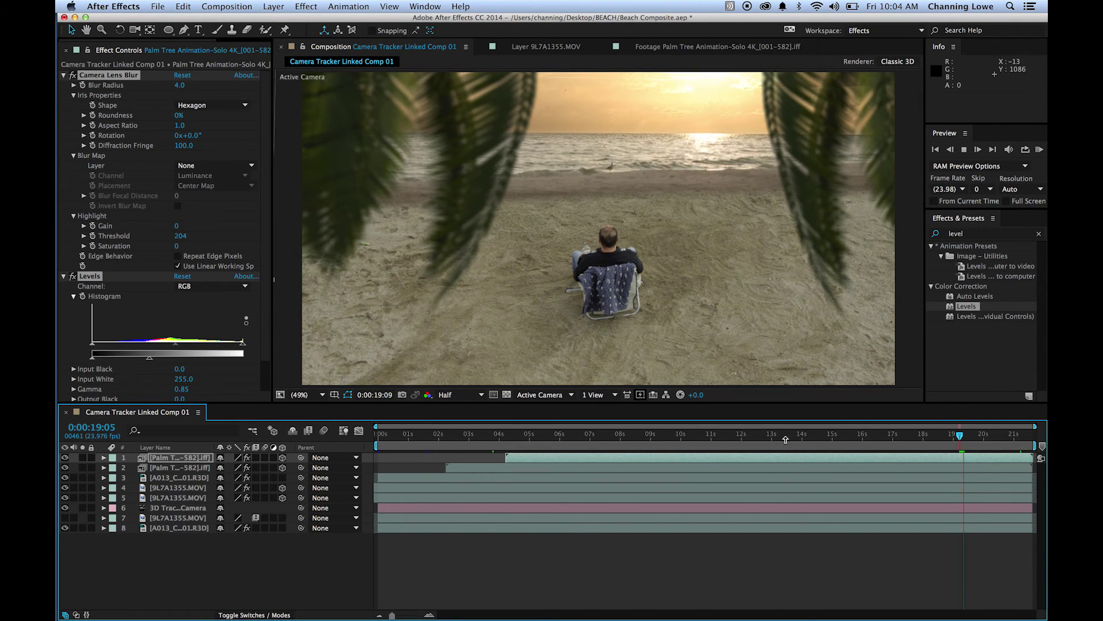
{"action": "left_click_drag", "start_coordinate": [893, 442], "coordinate": [983, 442]}
Pre-compose all eight layers into one nested composition and scrub the resulting layer to check the shot
{"action": "left_click", "coordinate": [205, 601]}
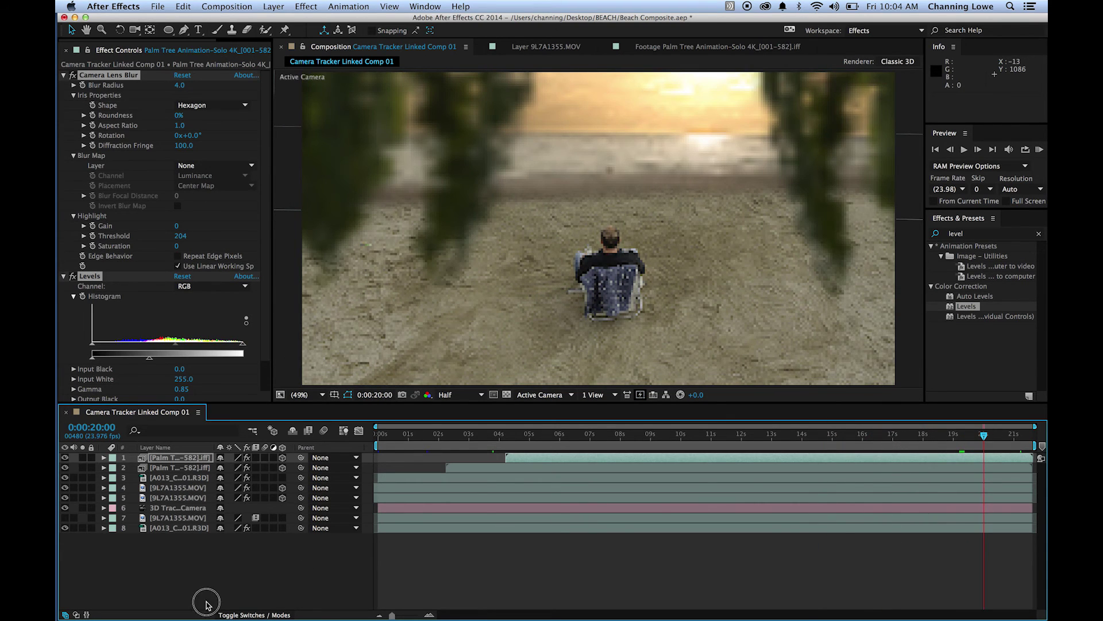
{"action": "left_click_drag", "start_coordinate": [192, 558], "coordinate": [167, 454]}
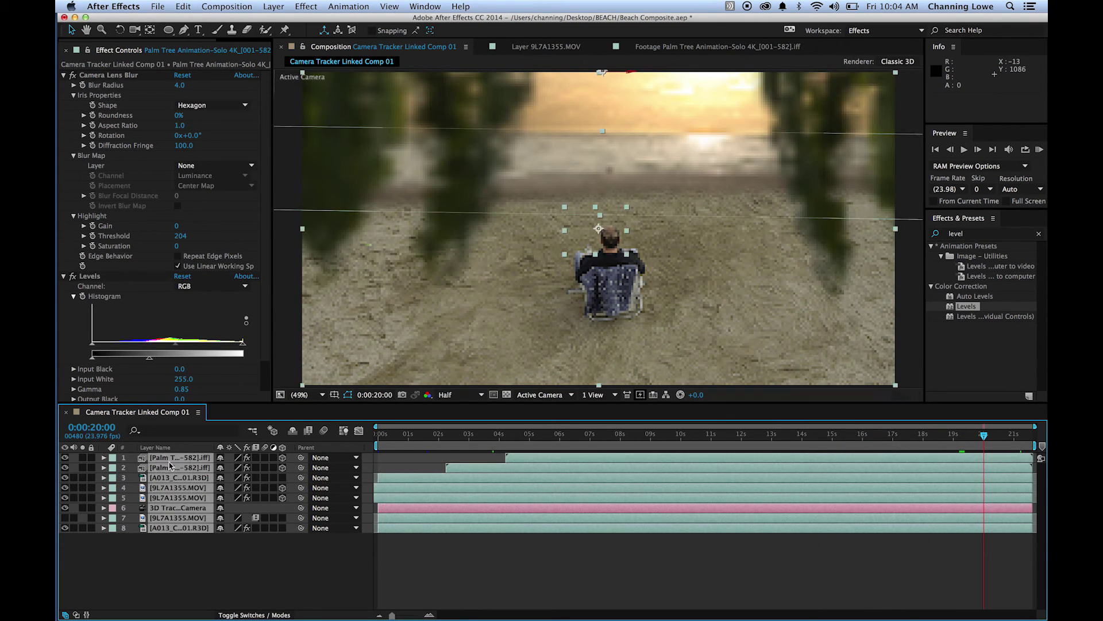
{"action": "right_click", "coordinate": [171, 462]}
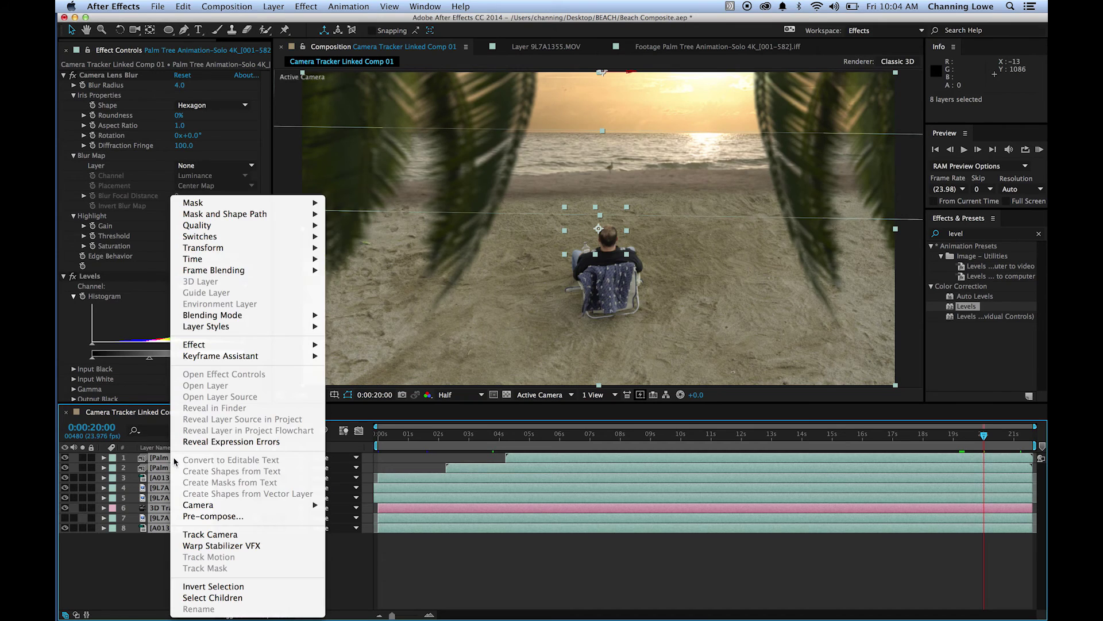
{"action": "left_click", "coordinate": [242, 514]}
{"action": "left_click", "coordinate": [648, 388]}
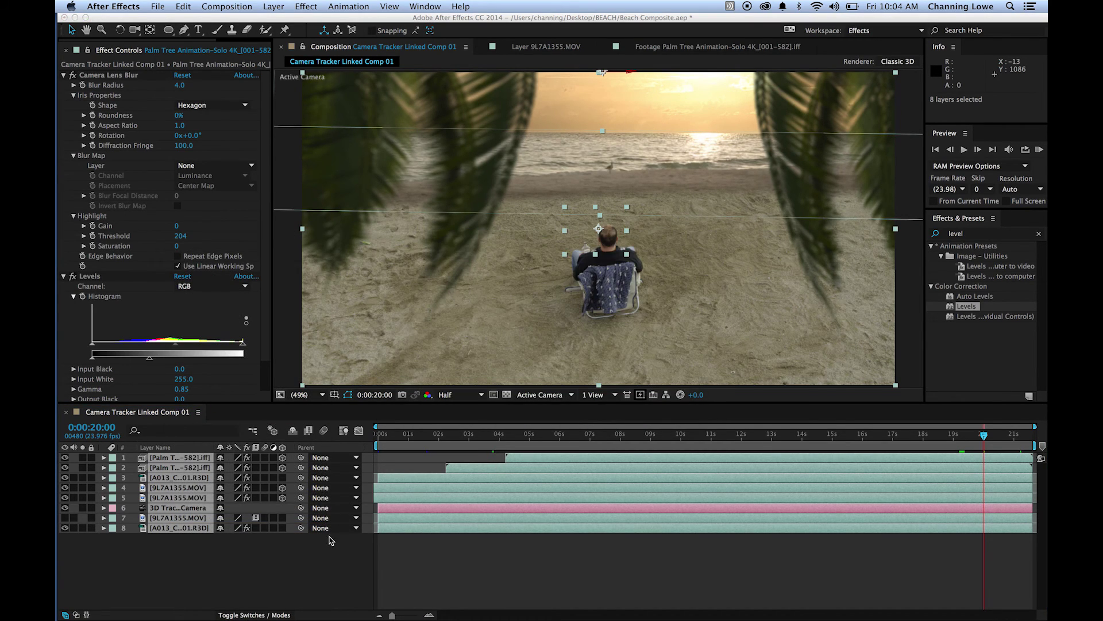
{"action": "left_click", "coordinate": [222, 542]}
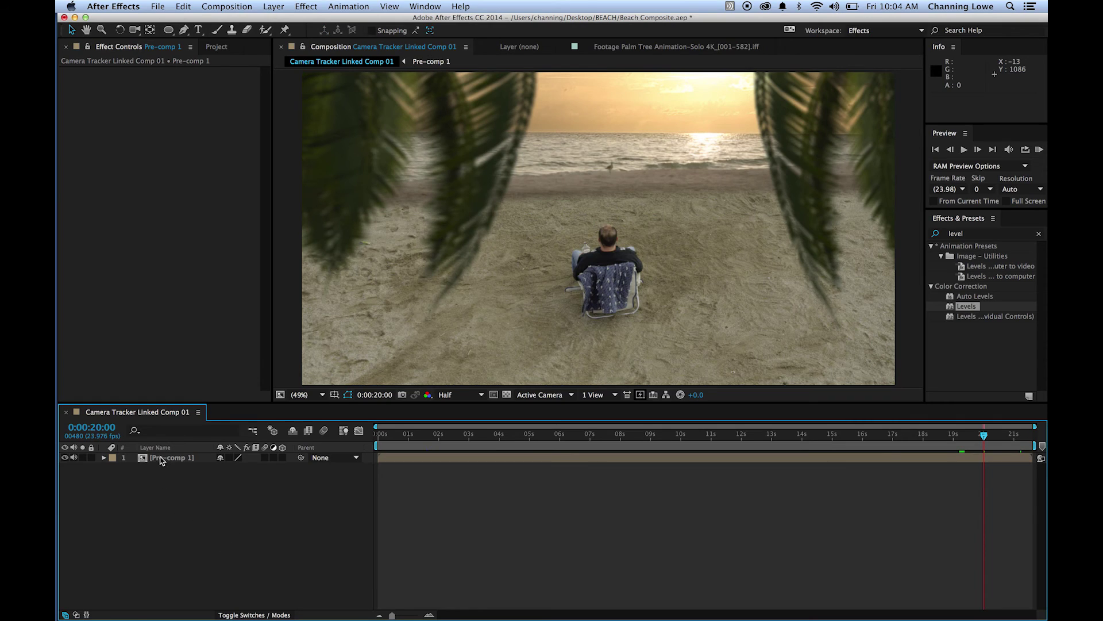
{"action": "left_click", "coordinate": [154, 458]}
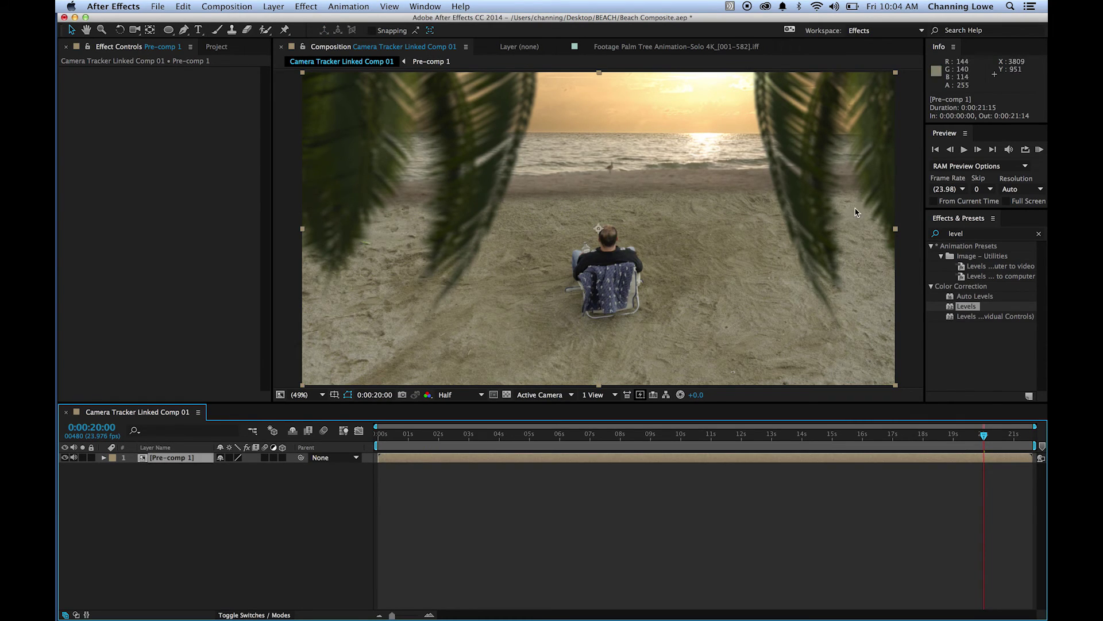
{"action": "left_click_drag", "start_coordinate": [406, 435], "coordinate": [975, 435]}
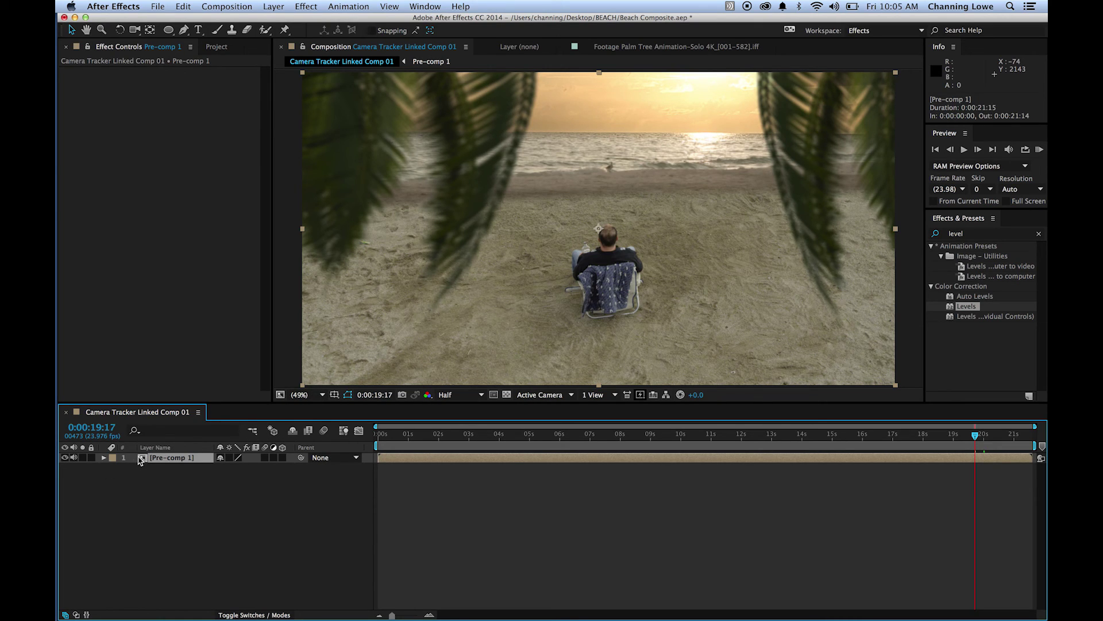
Open the nested composition, delete its hidden 9L7A1355.MOV layer, and hide the five layers above the tracker camera
{"action": "double_click", "coordinate": [140, 458]}
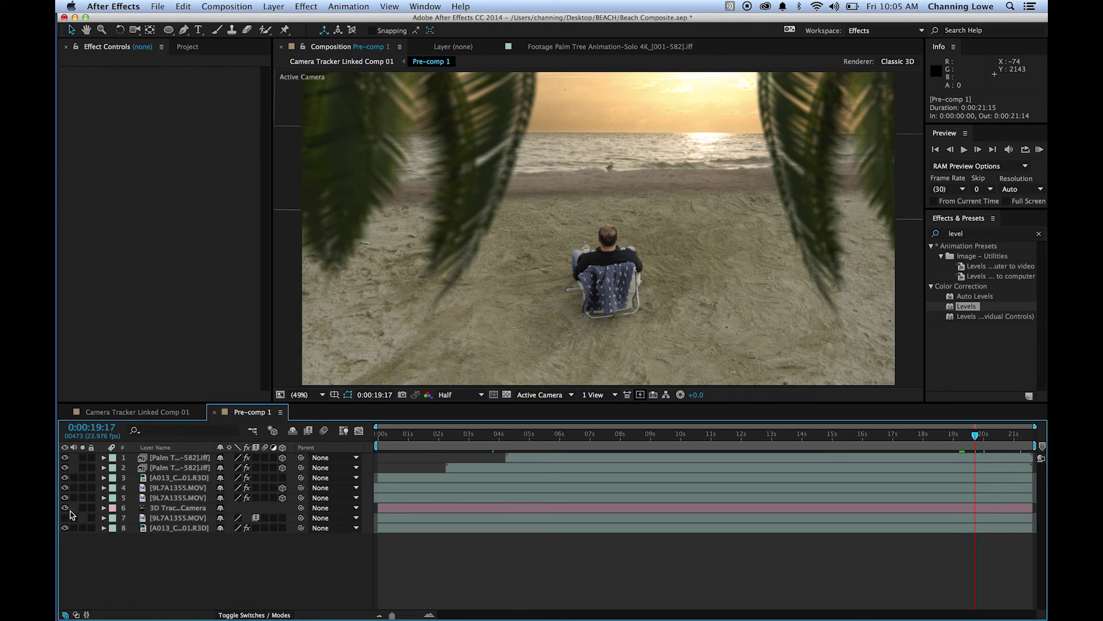
{"action": "left_click_drag", "start_coordinate": [65, 511], "coordinate": [68, 469]}
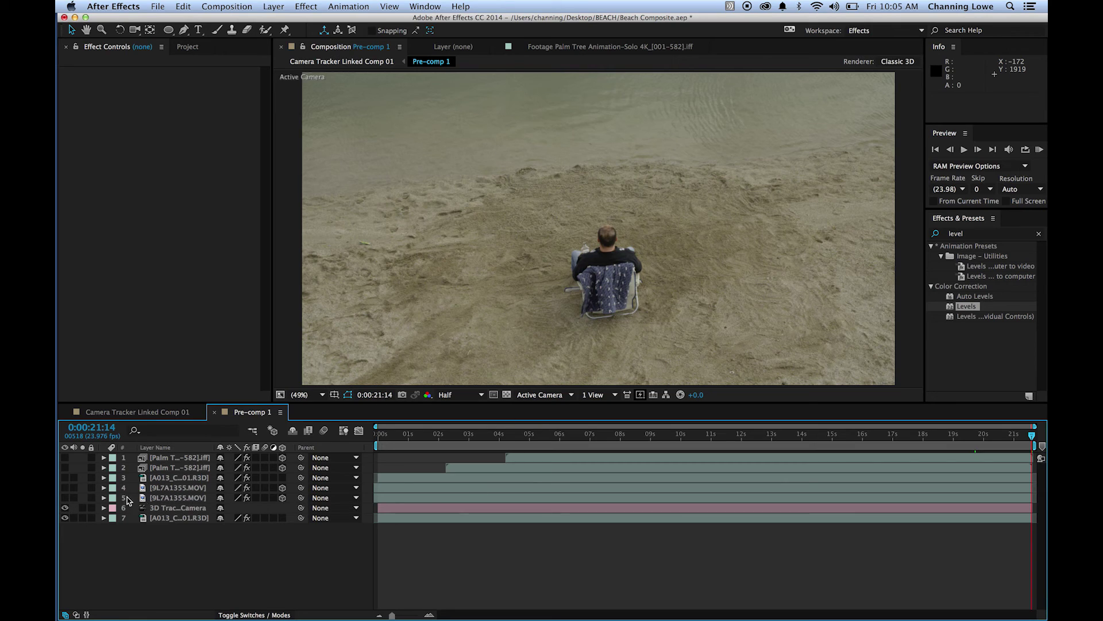
Show the hidden clip, A013 and palm layers again from the lowest upward, scrubbing the timeline to review what each adds
{"action": "left_click", "coordinate": [66, 498]}
{"action": "left_click", "coordinate": [65, 488]}
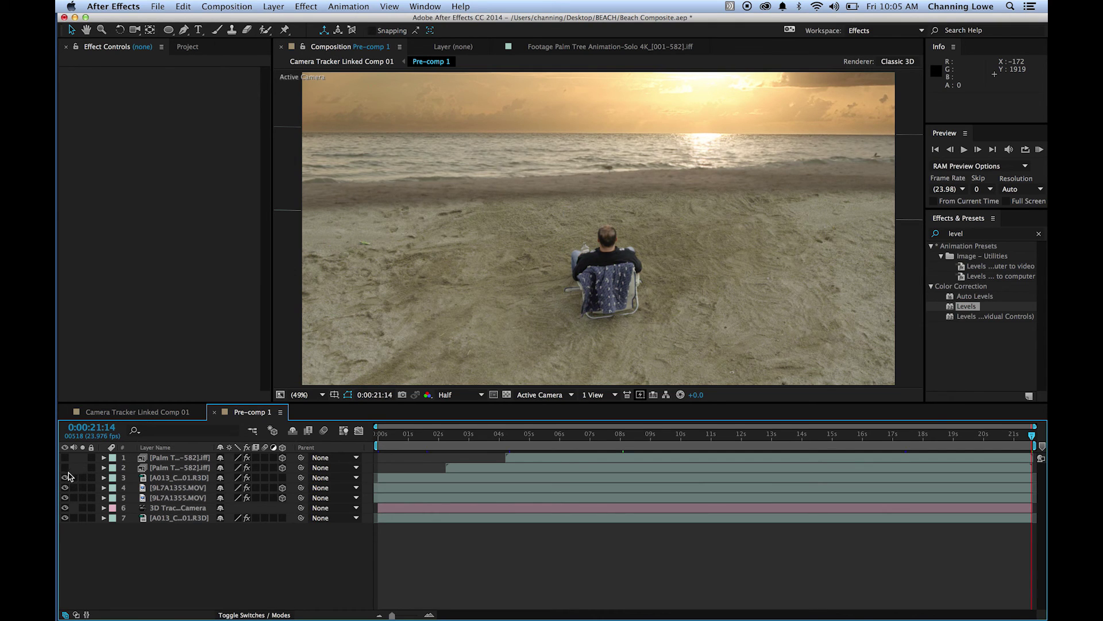
{"action": "left_click_drag", "start_coordinate": [537, 440], "coordinate": [467, 449]}
{"action": "left_click", "coordinate": [65, 478]}
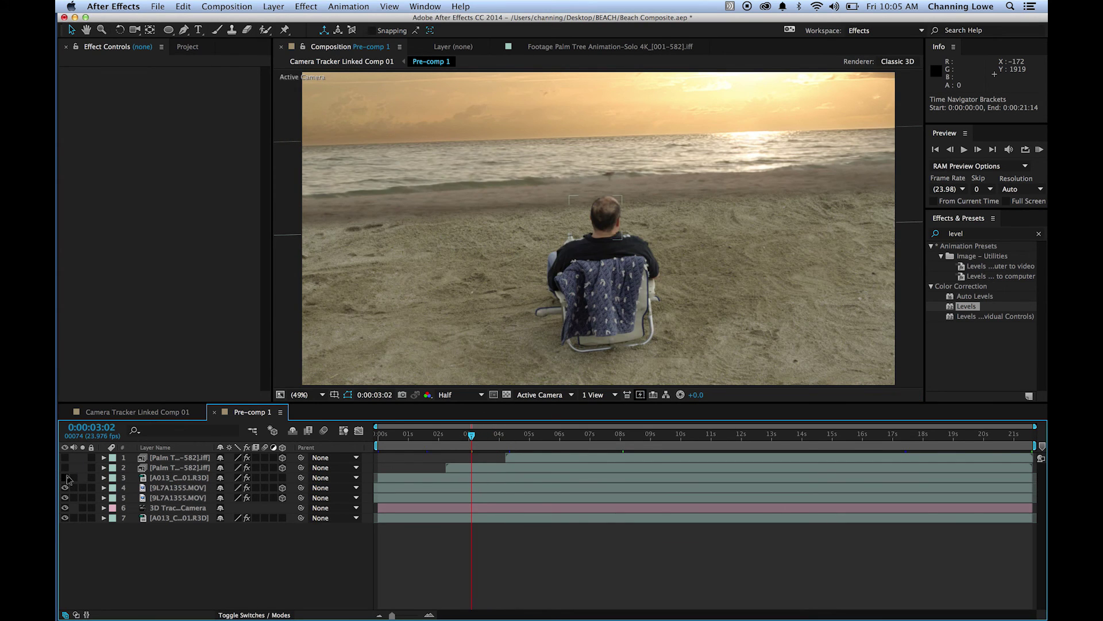
{"action": "left_click_drag", "start_coordinate": [933, 441], "coordinate": [1029, 441]}
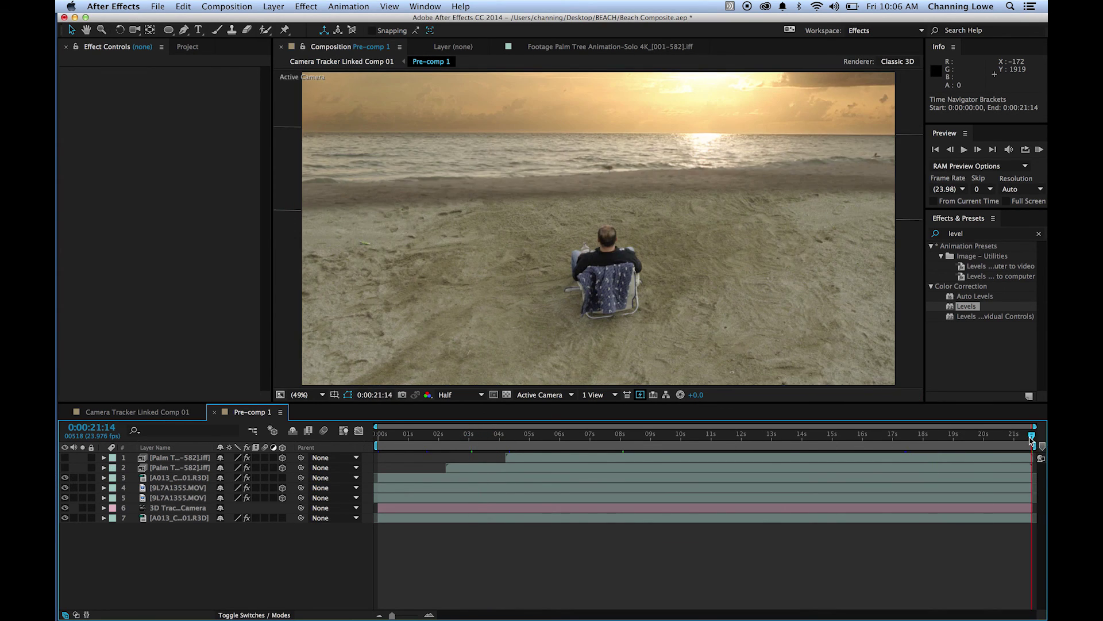
{"action": "left_click", "coordinate": [65, 457]}
{"action": "left_click_drag", "start_coordinate": [551, 447], "coordinate": [877, 432]}
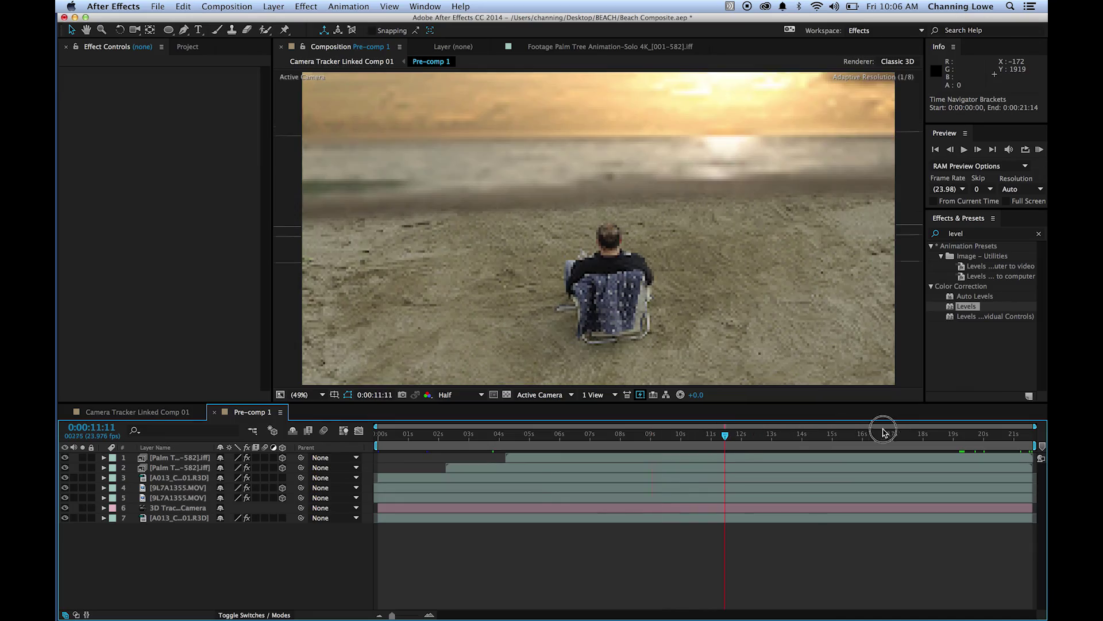